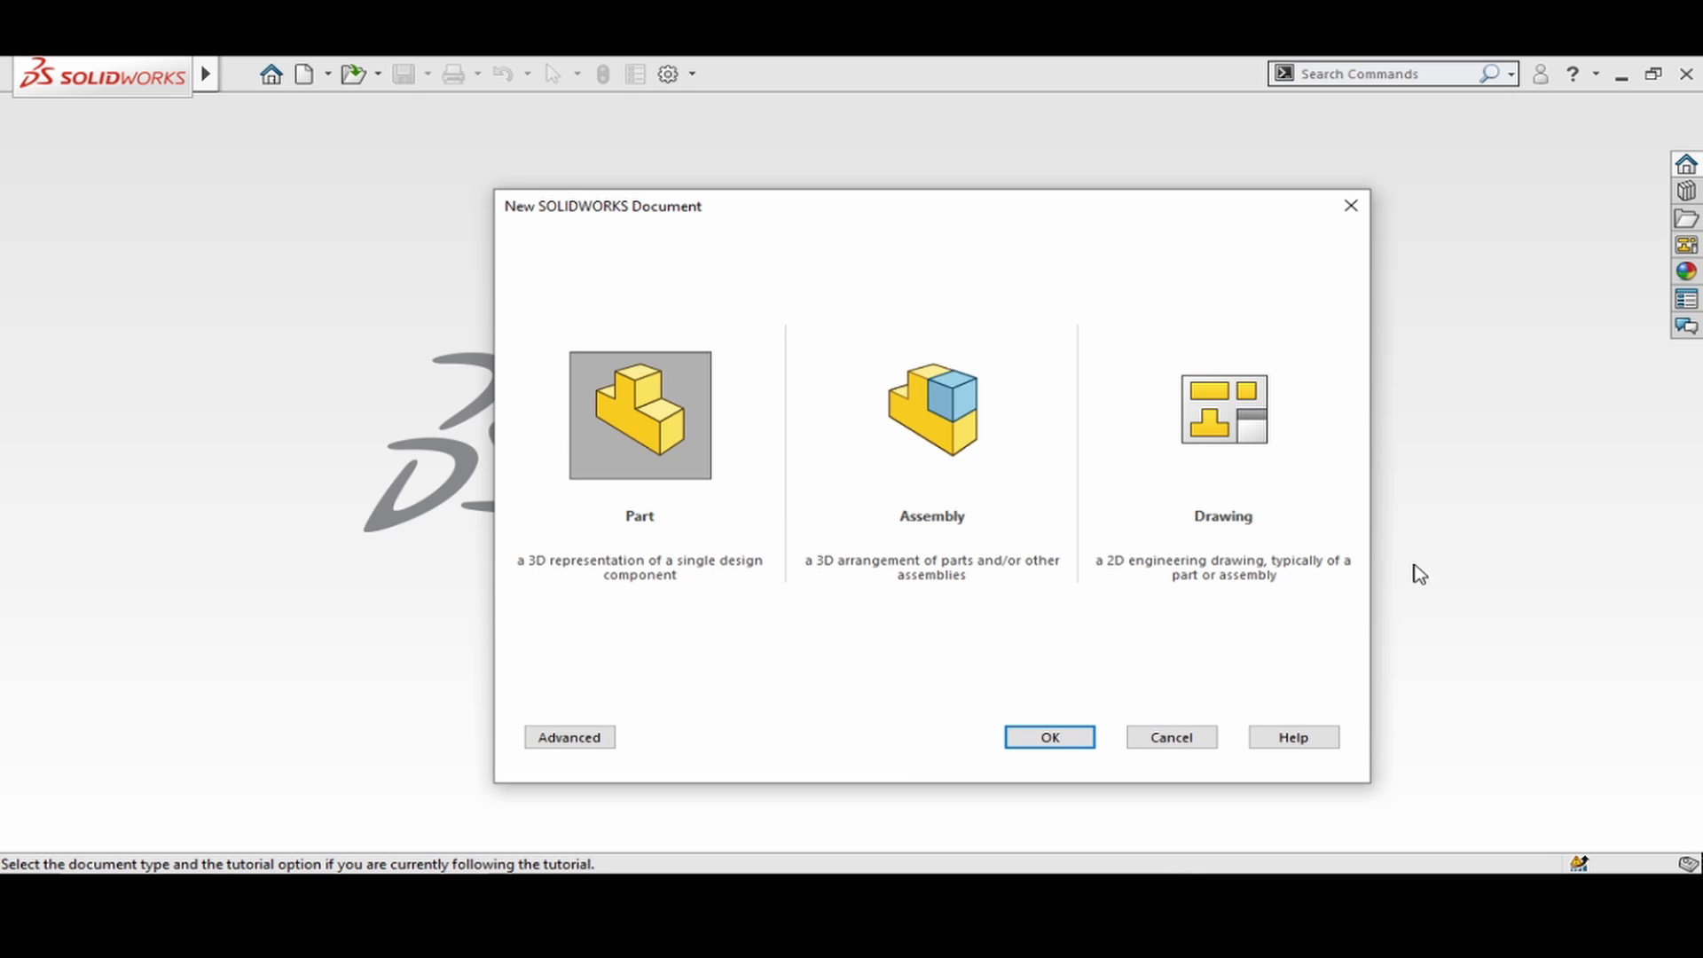
- Create a new drawing document with the "landscape legal.slddrt" sheet format
click(1236, 522)
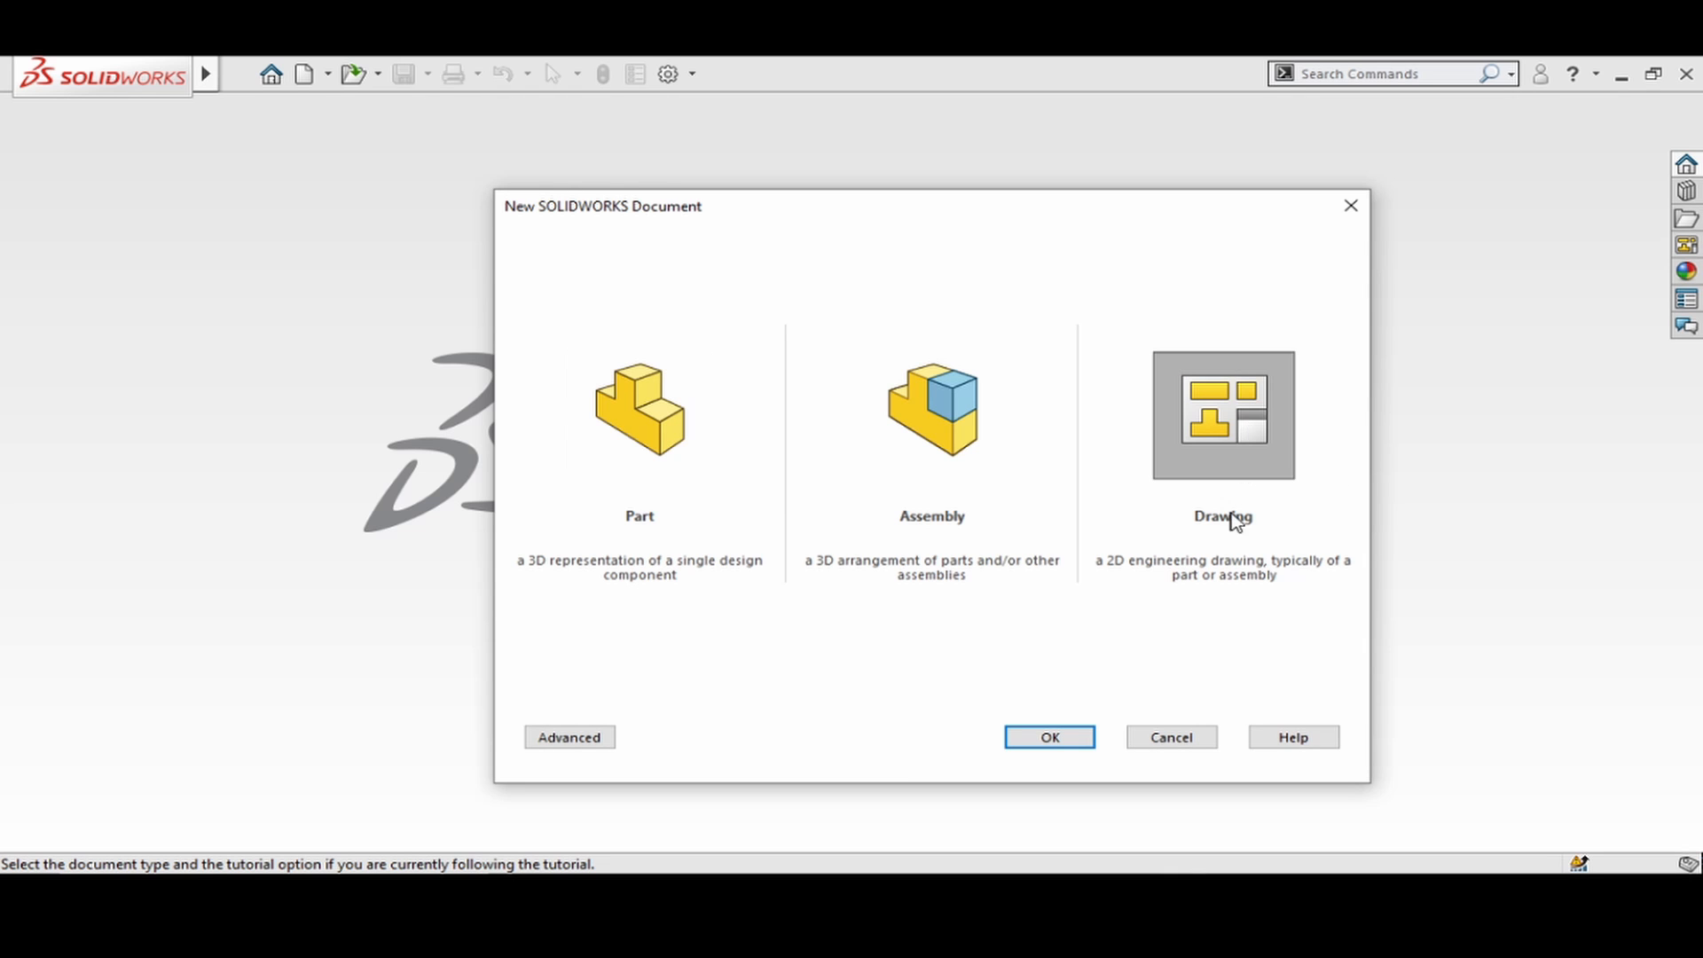
click(1069, 738)
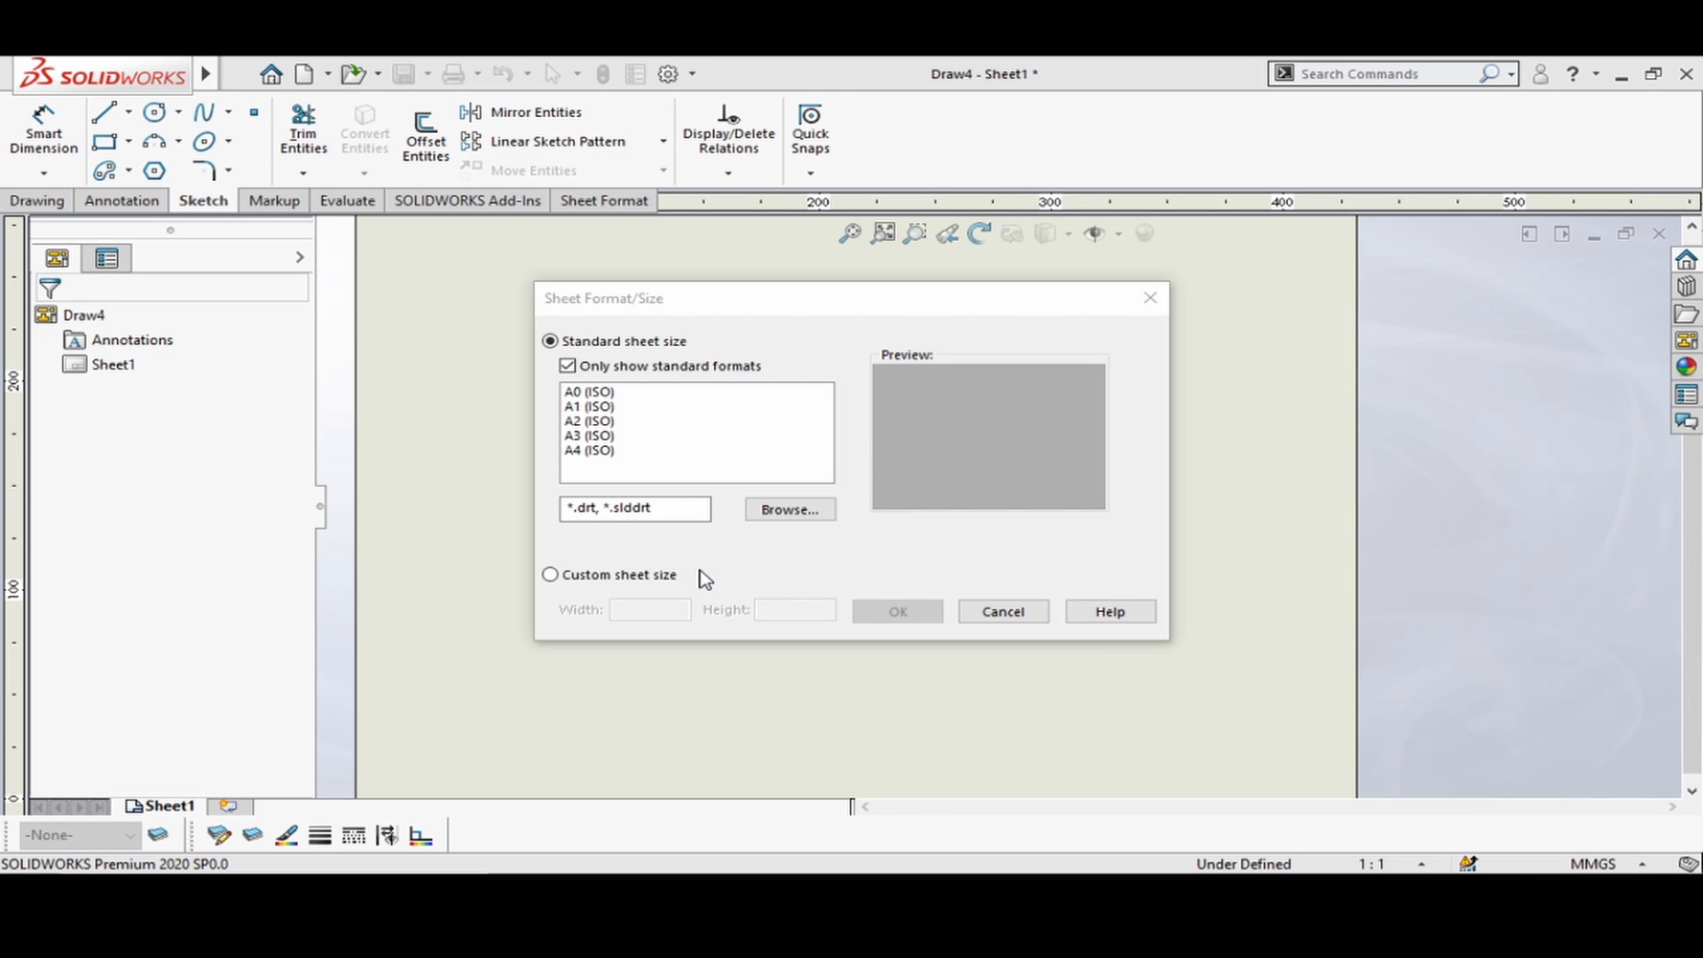
click(823, 514)
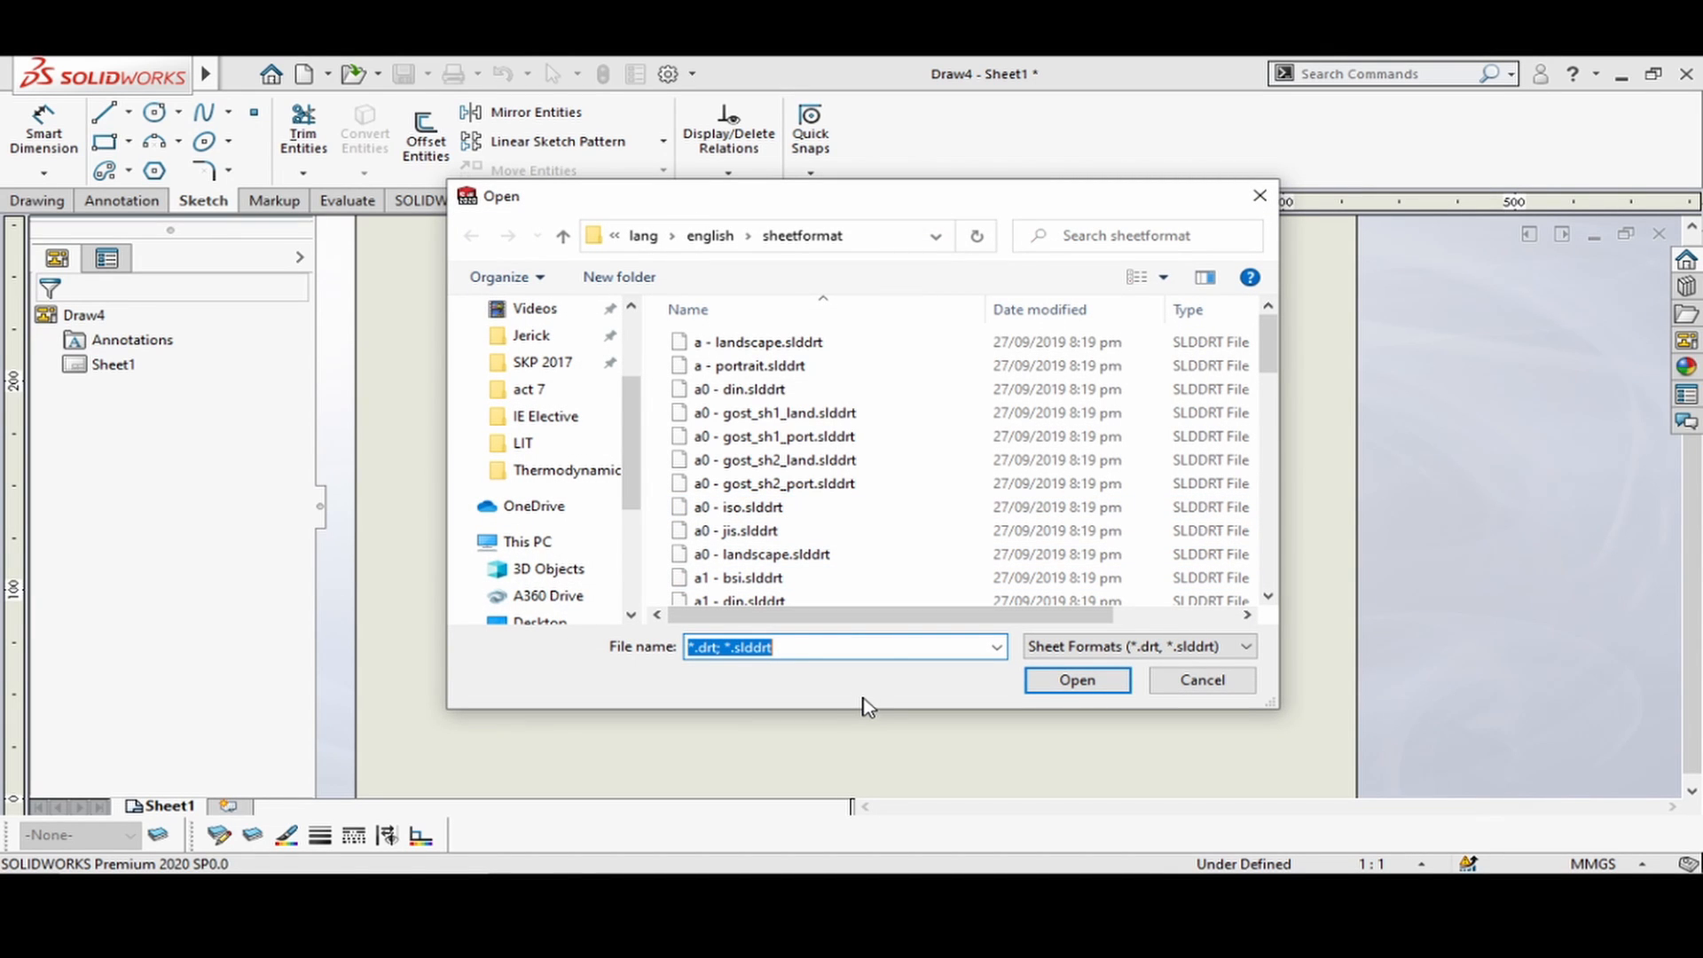
text(l)
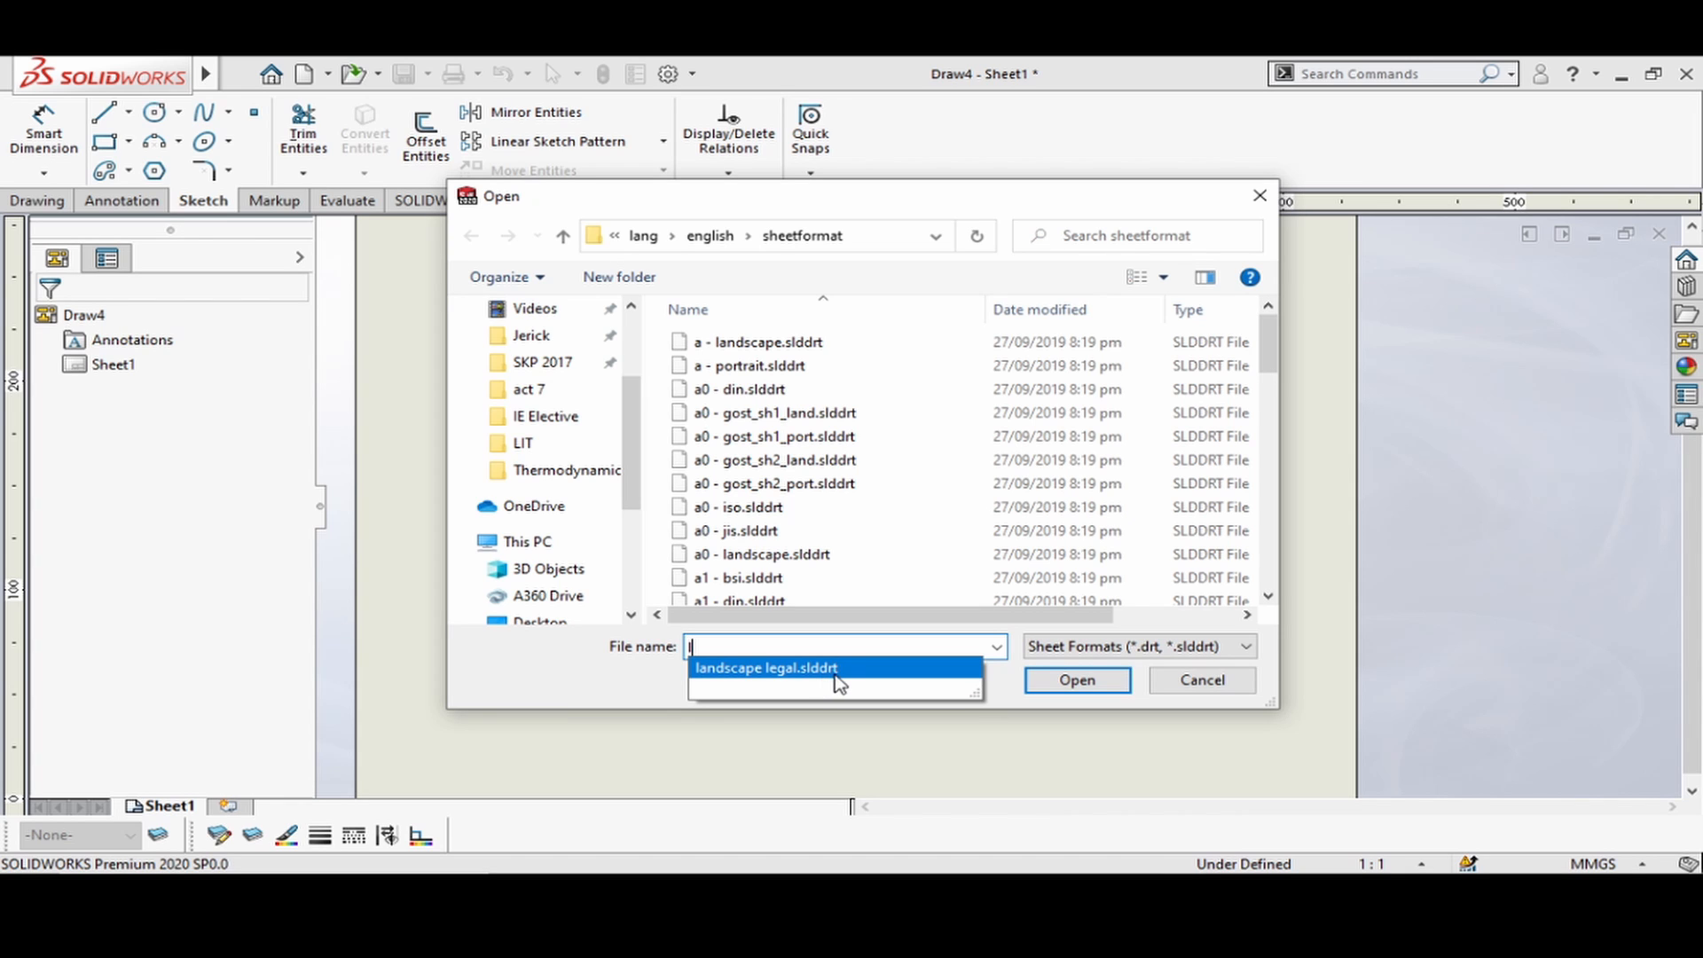
click(828, 672)
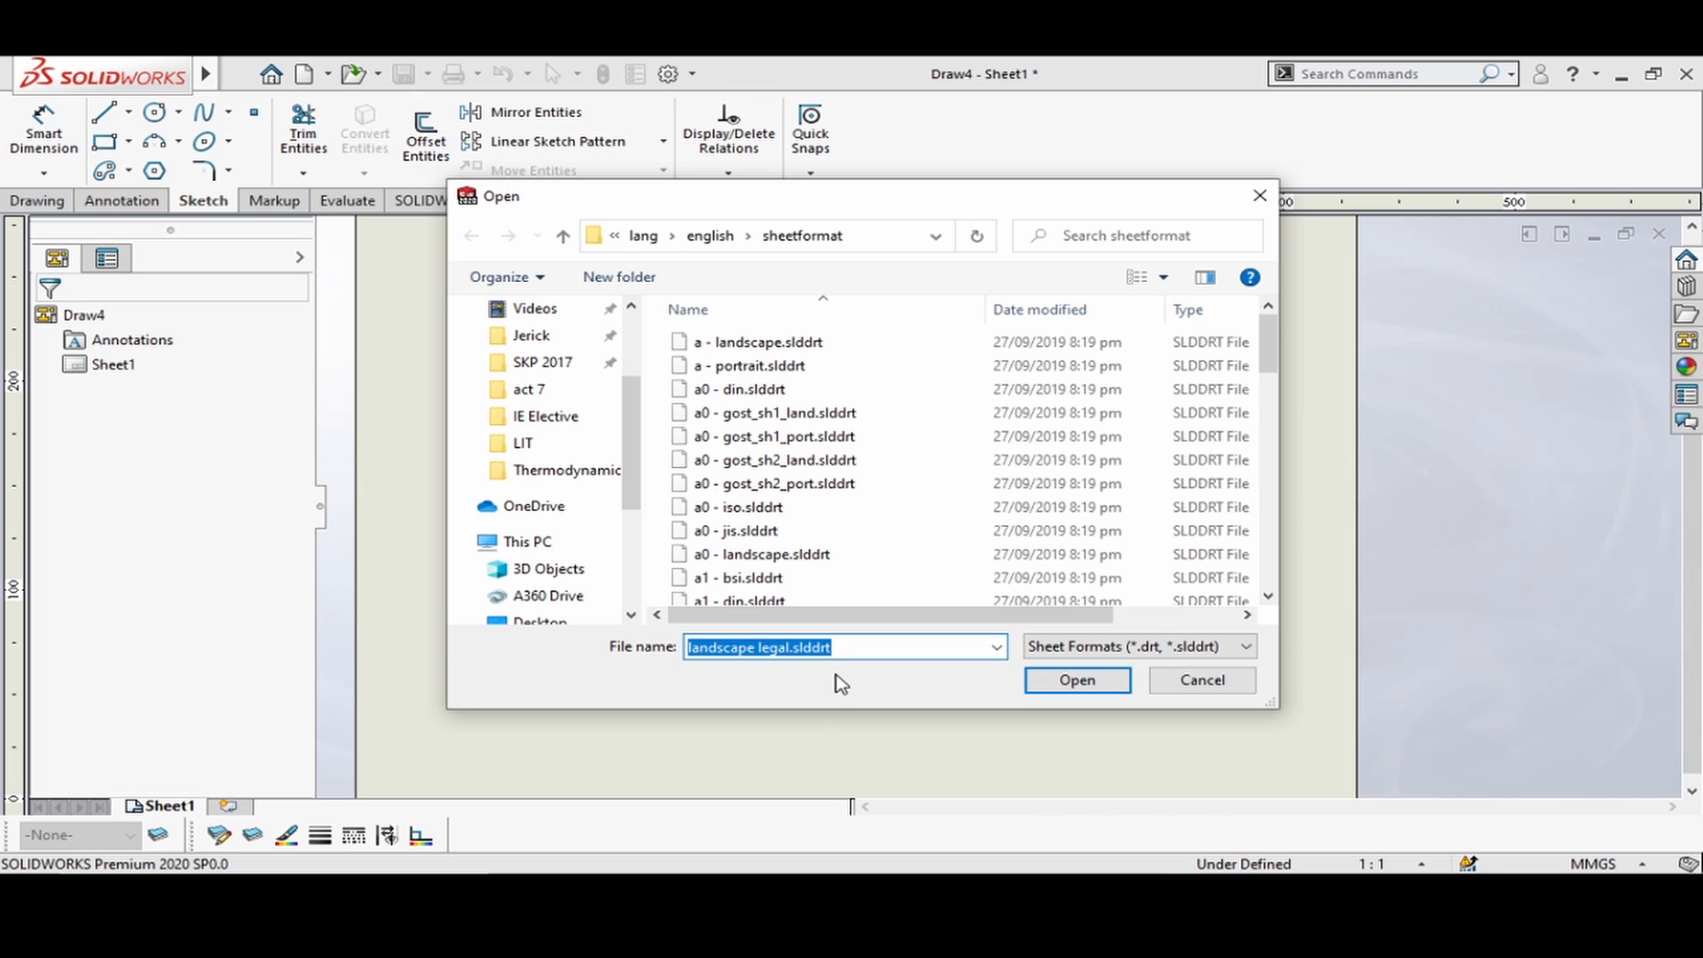
click(1077, 680)
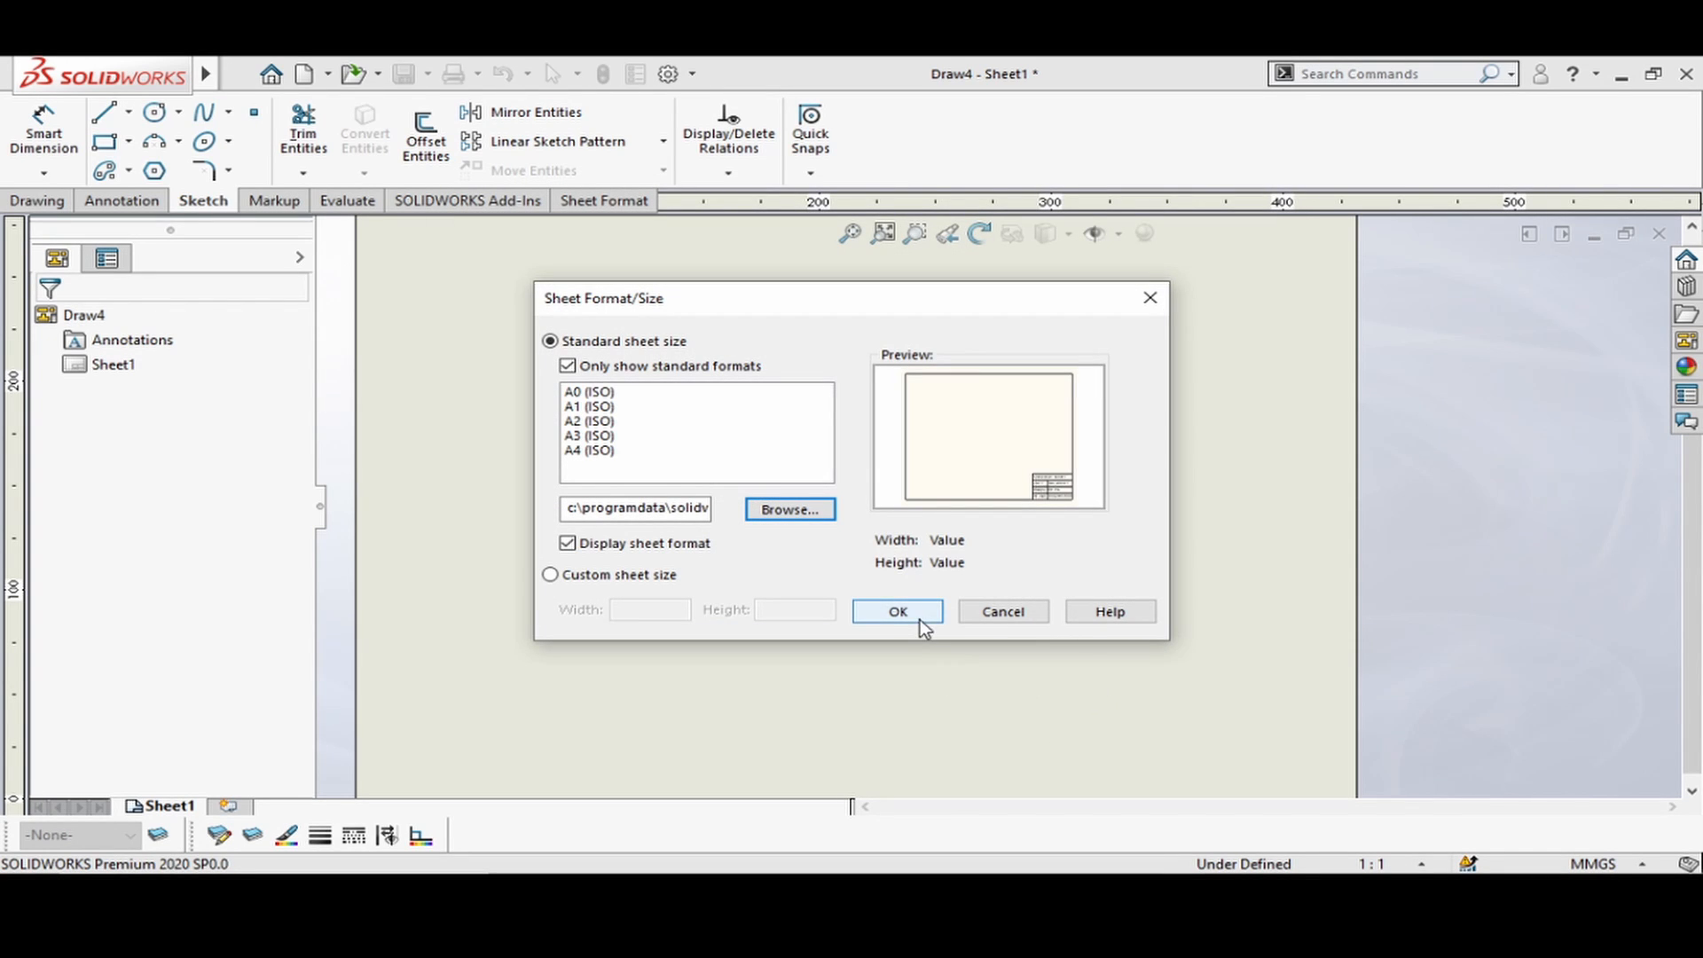
click(914, 611)
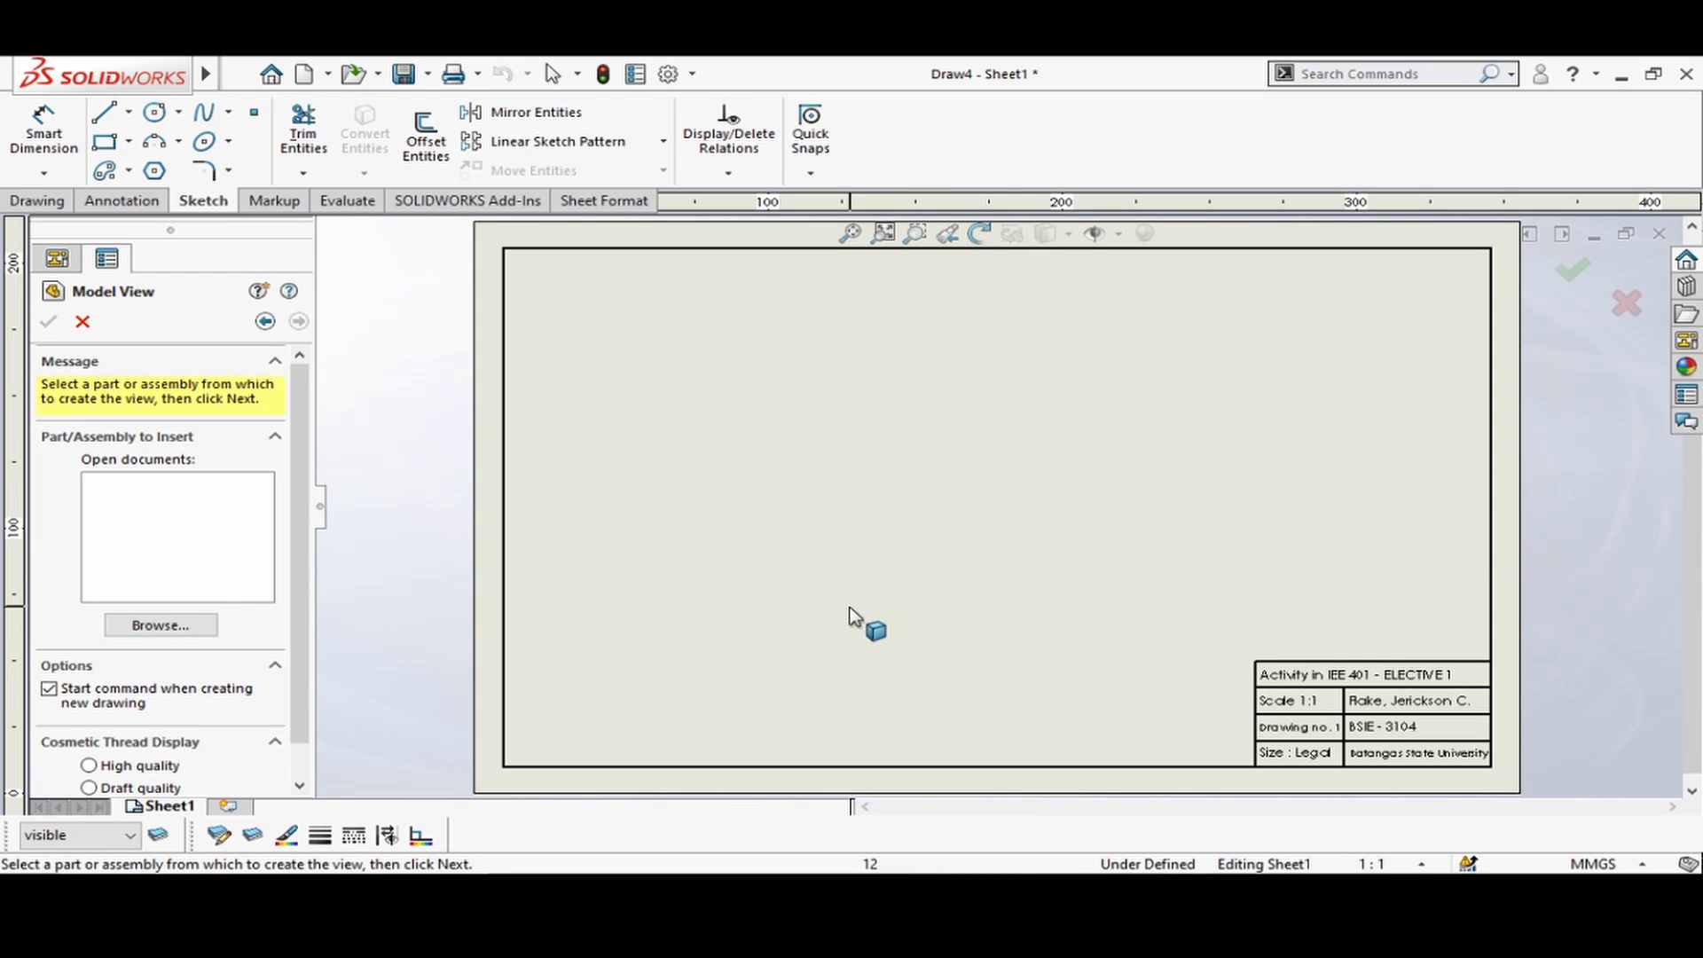
- Insert the Activity 2 camera part from the IE Elective folder and place its front view in the sheet's lower left area
click(178, 630)
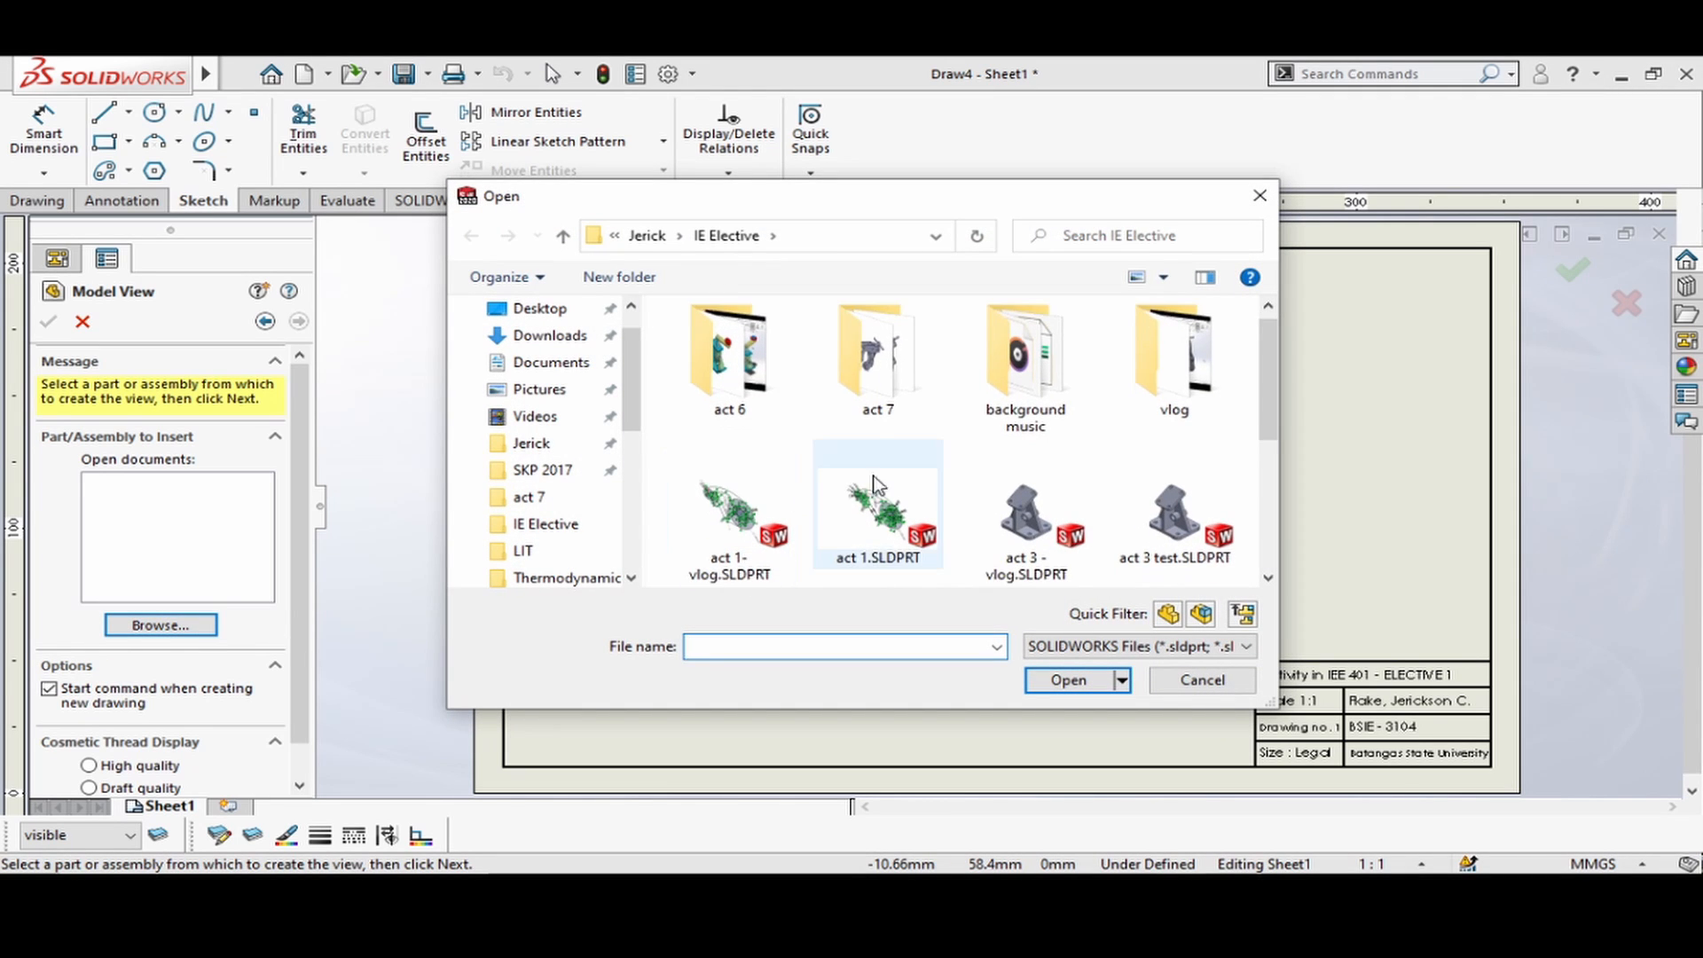
scroll(921, 472, down, 3)
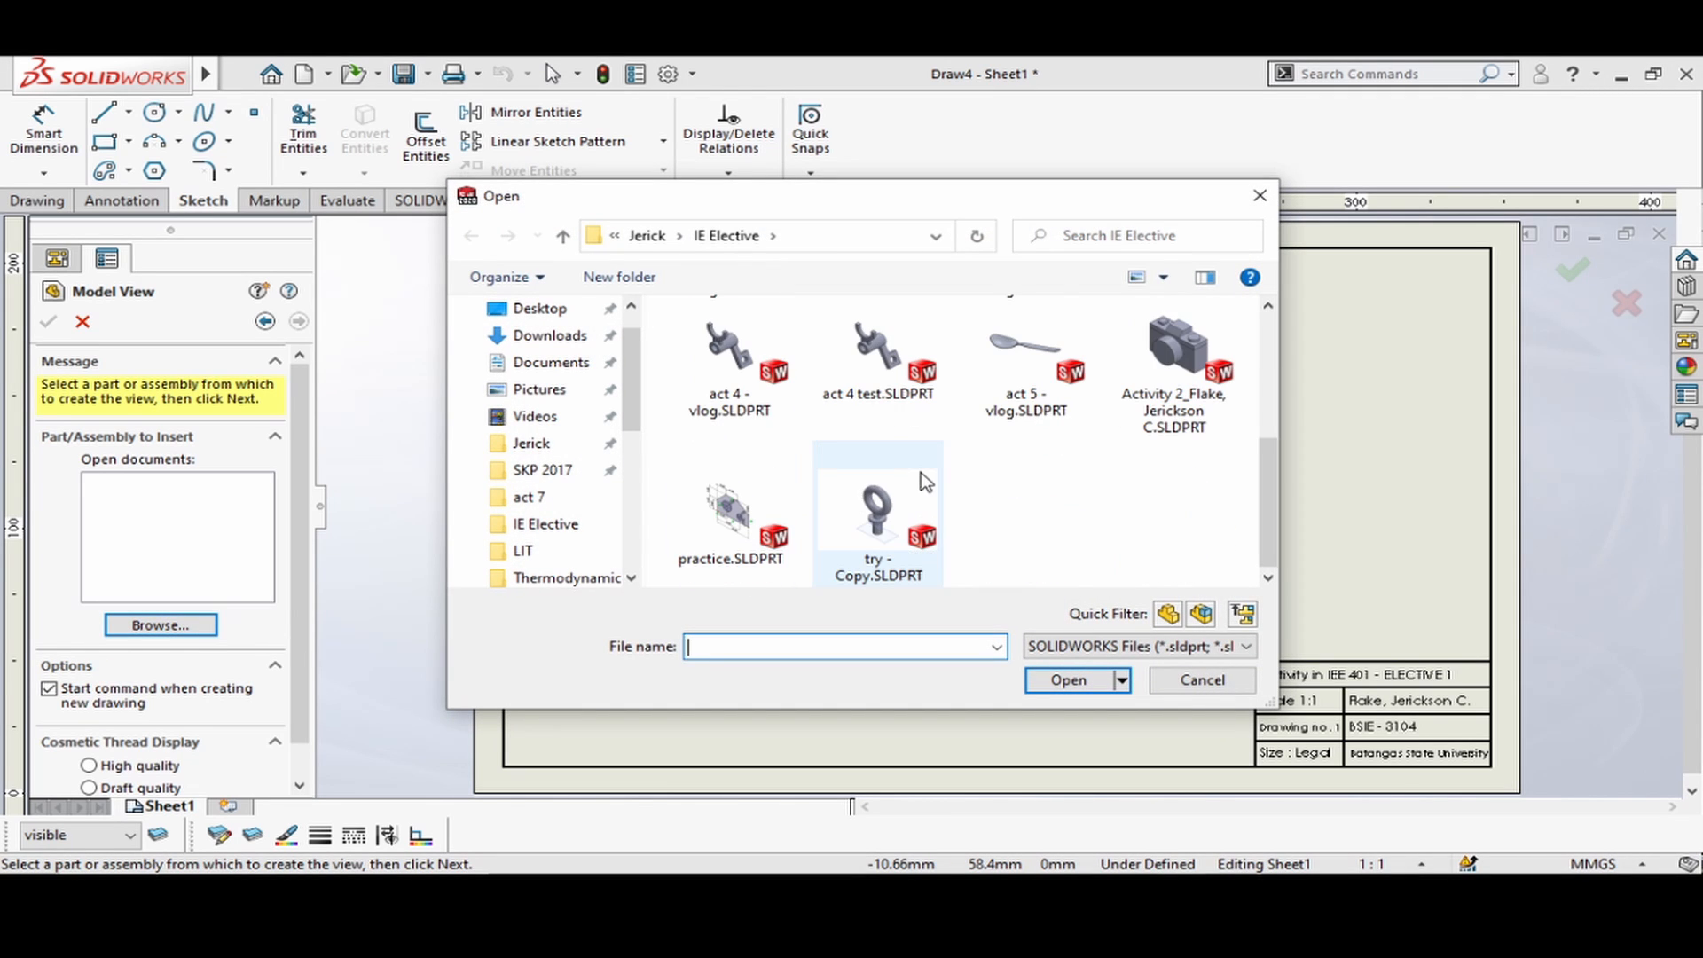
click(1160, 373)
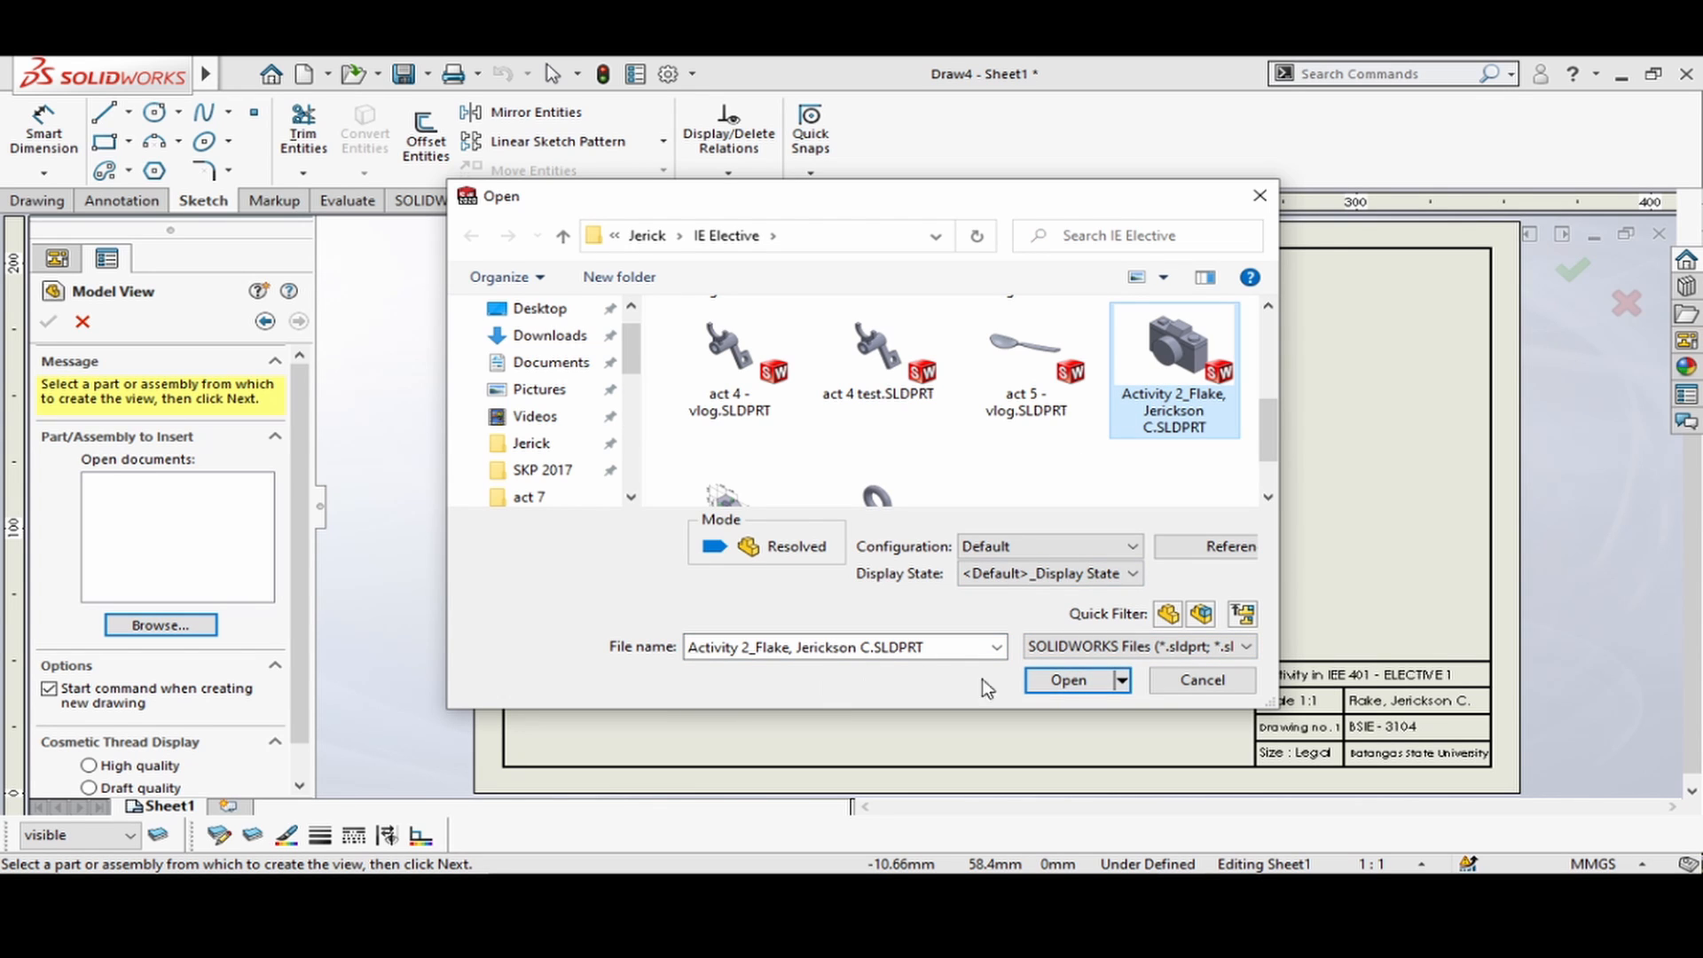
click(1065, 681)
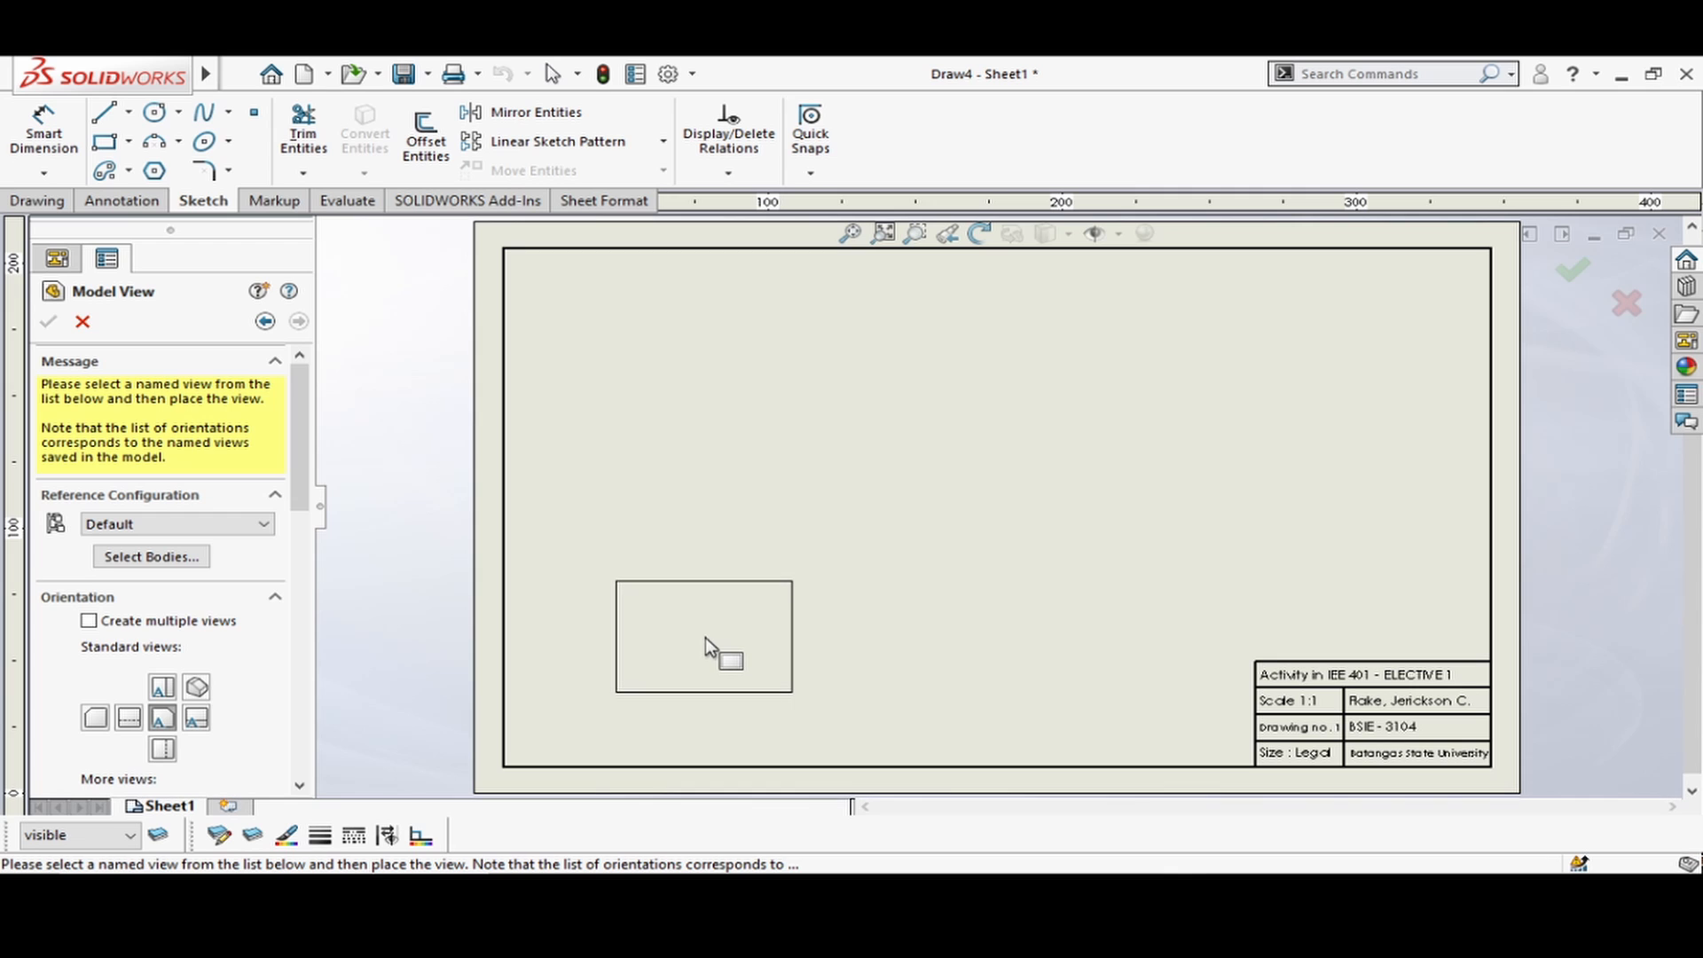
click(705, 637)
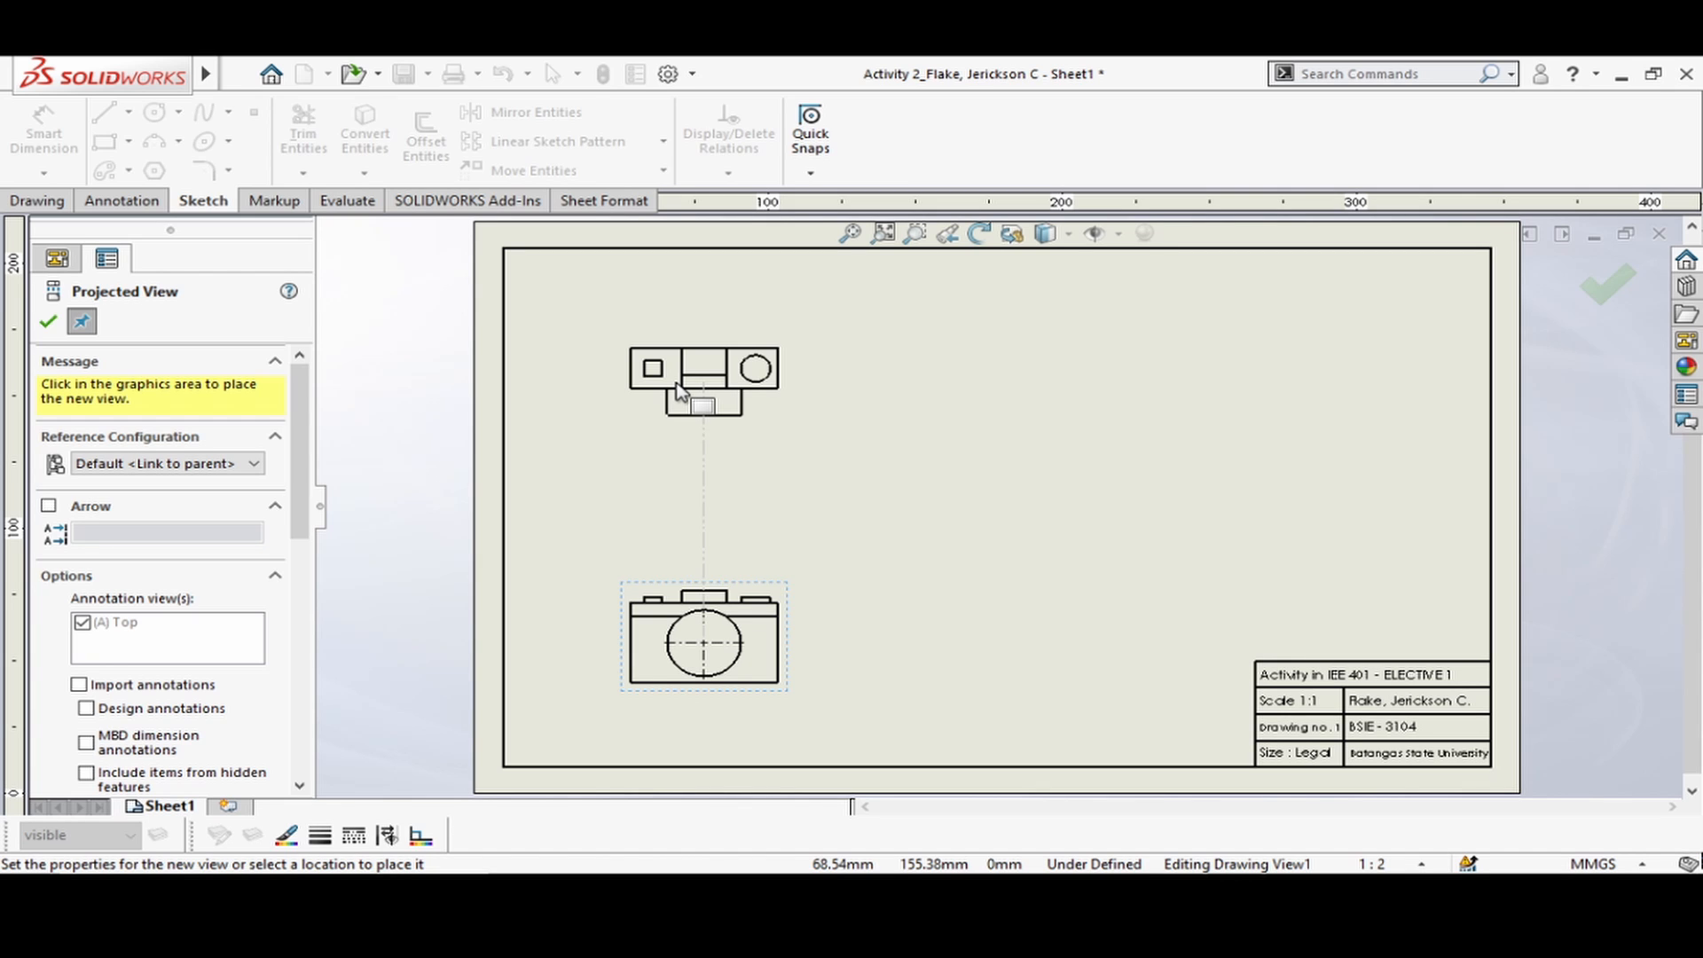
- Project the top view above the front view, the right view beside it and an isometric view diagonally above it
click(679, 391)
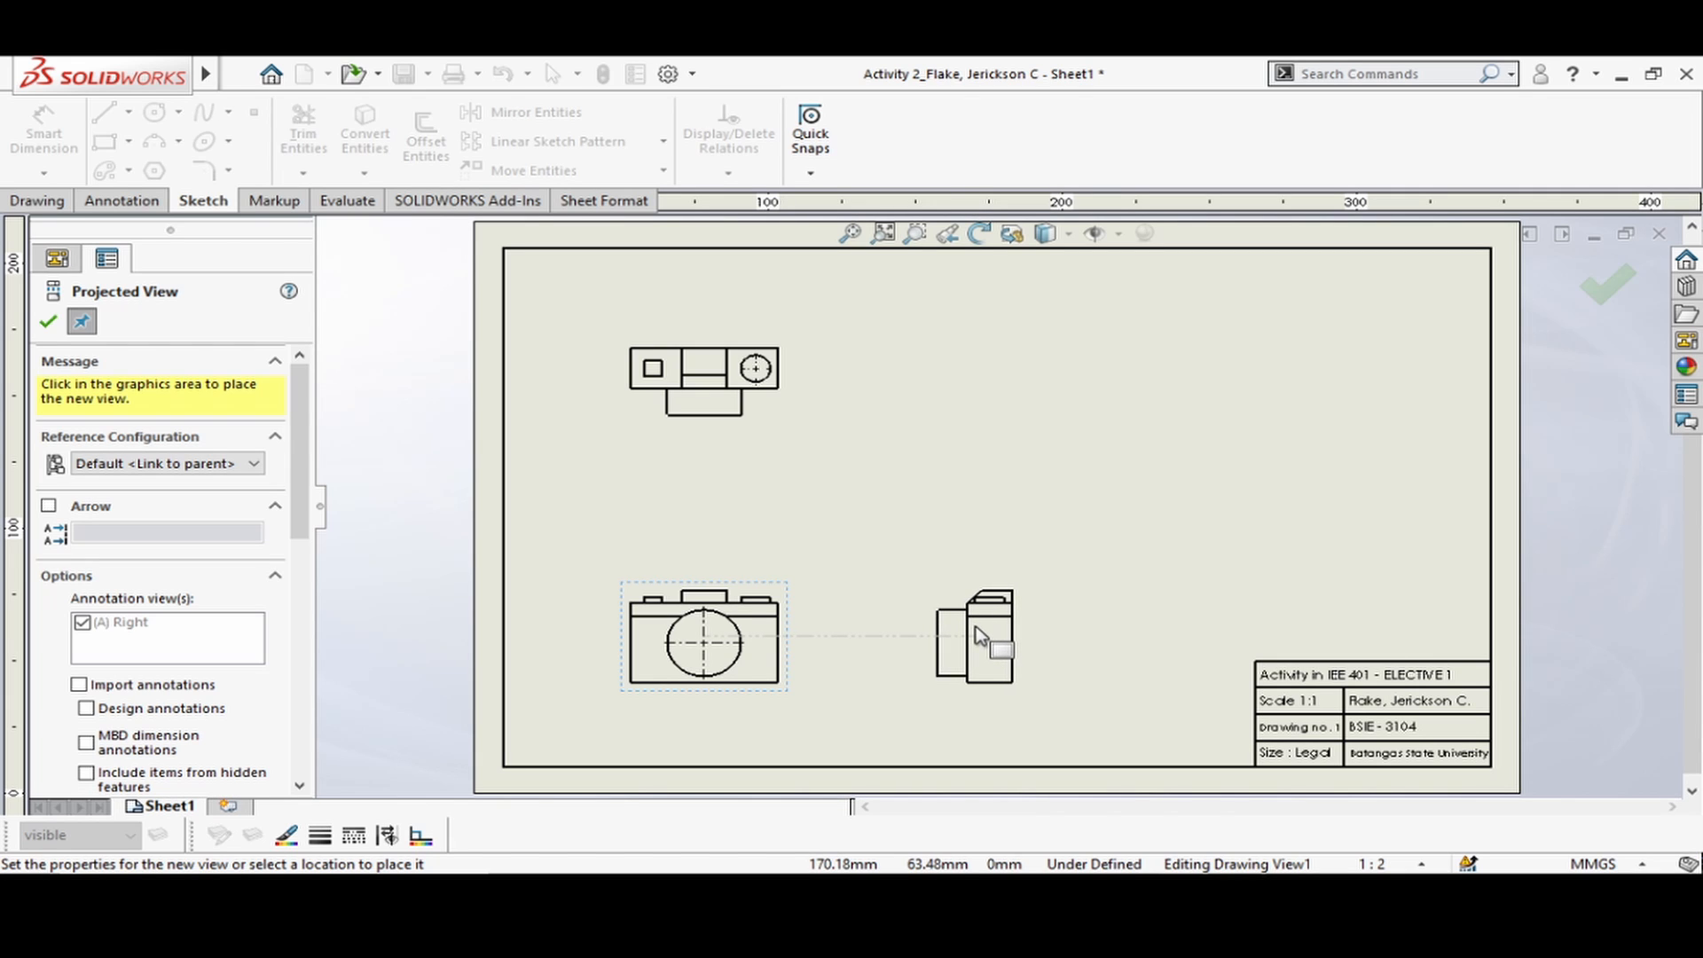
click(994, 635)
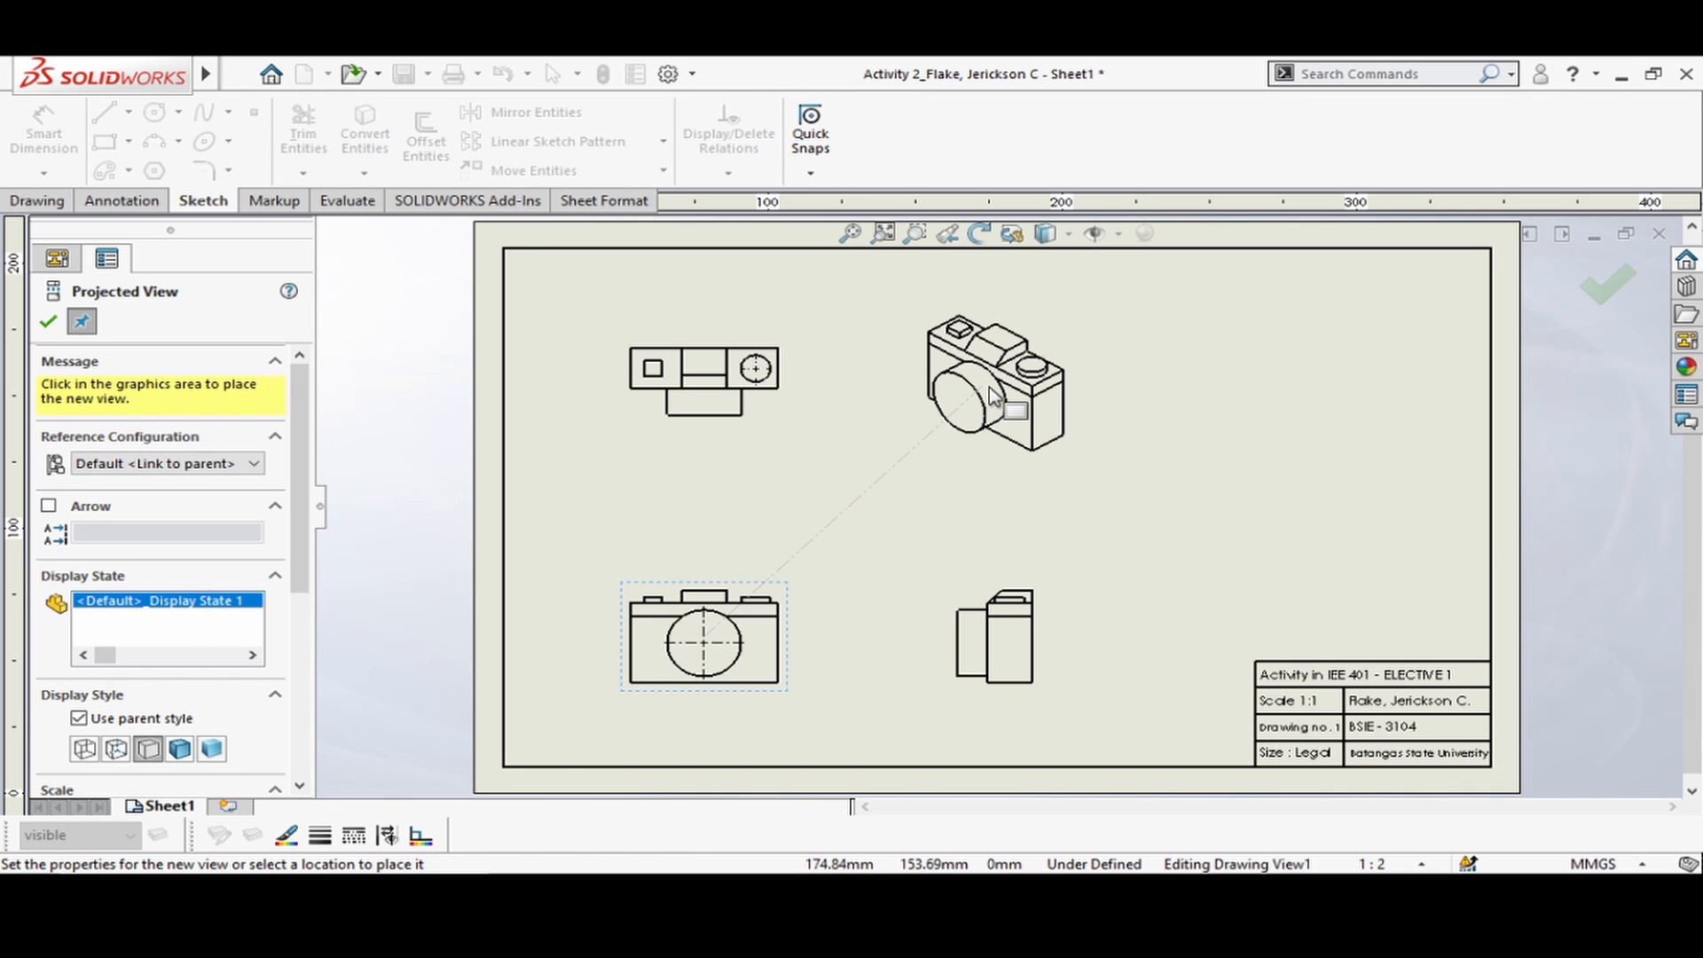
click(992, 397)
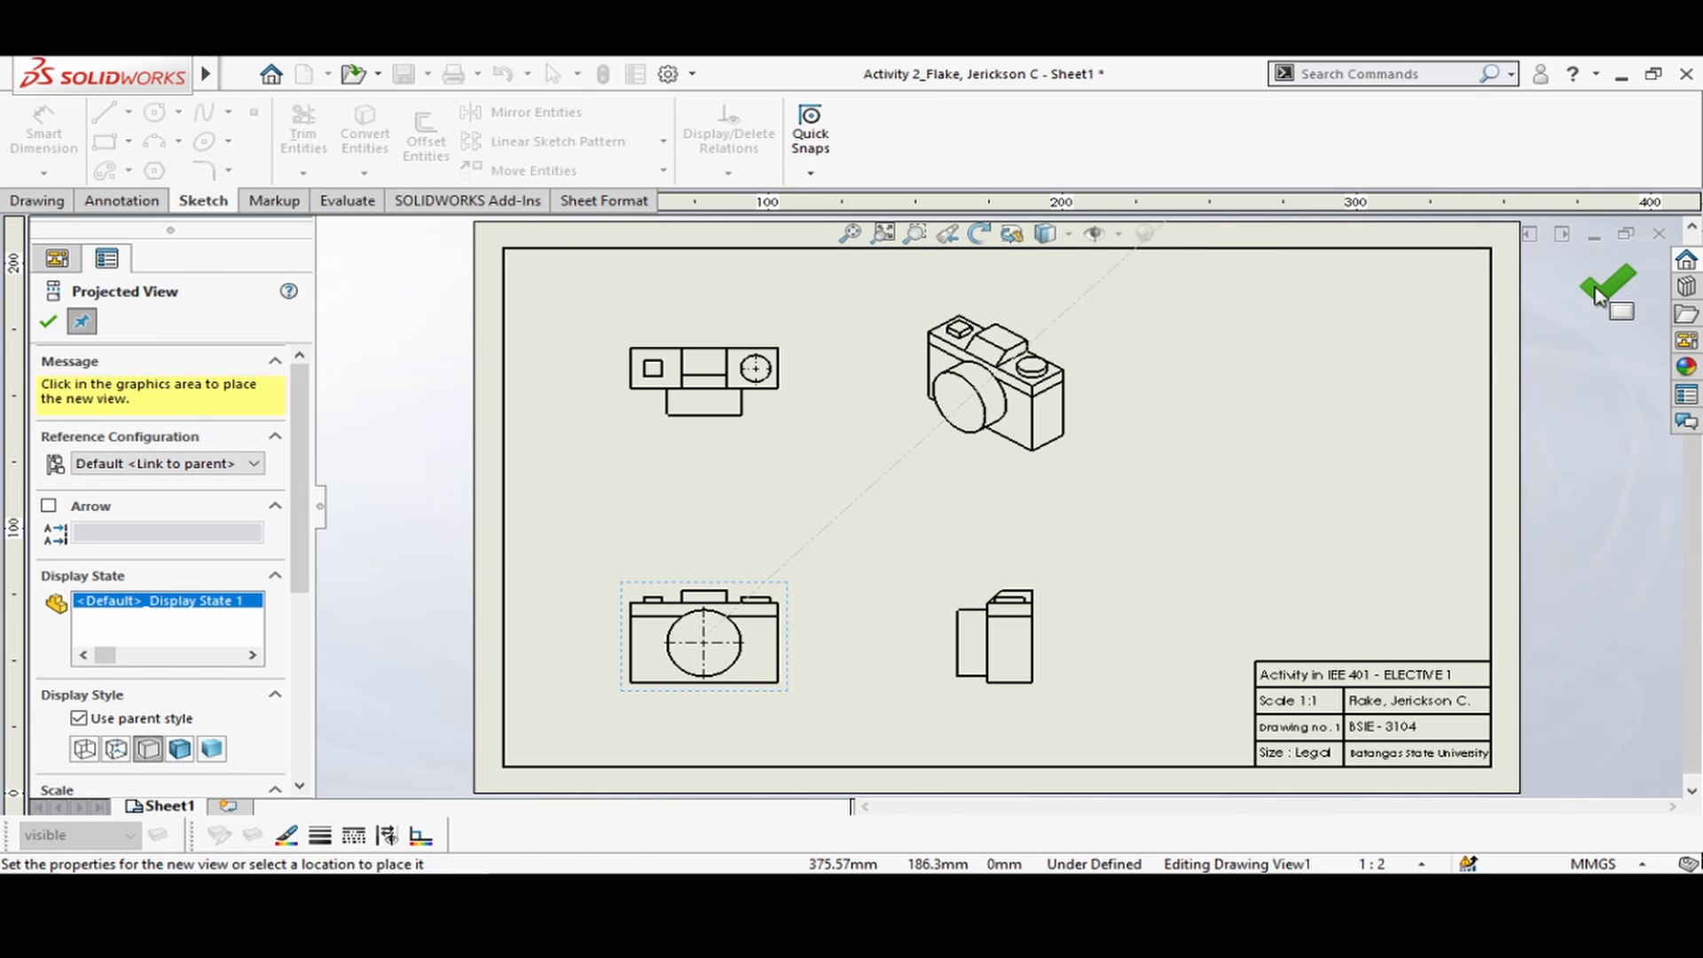
click(1597, 295)
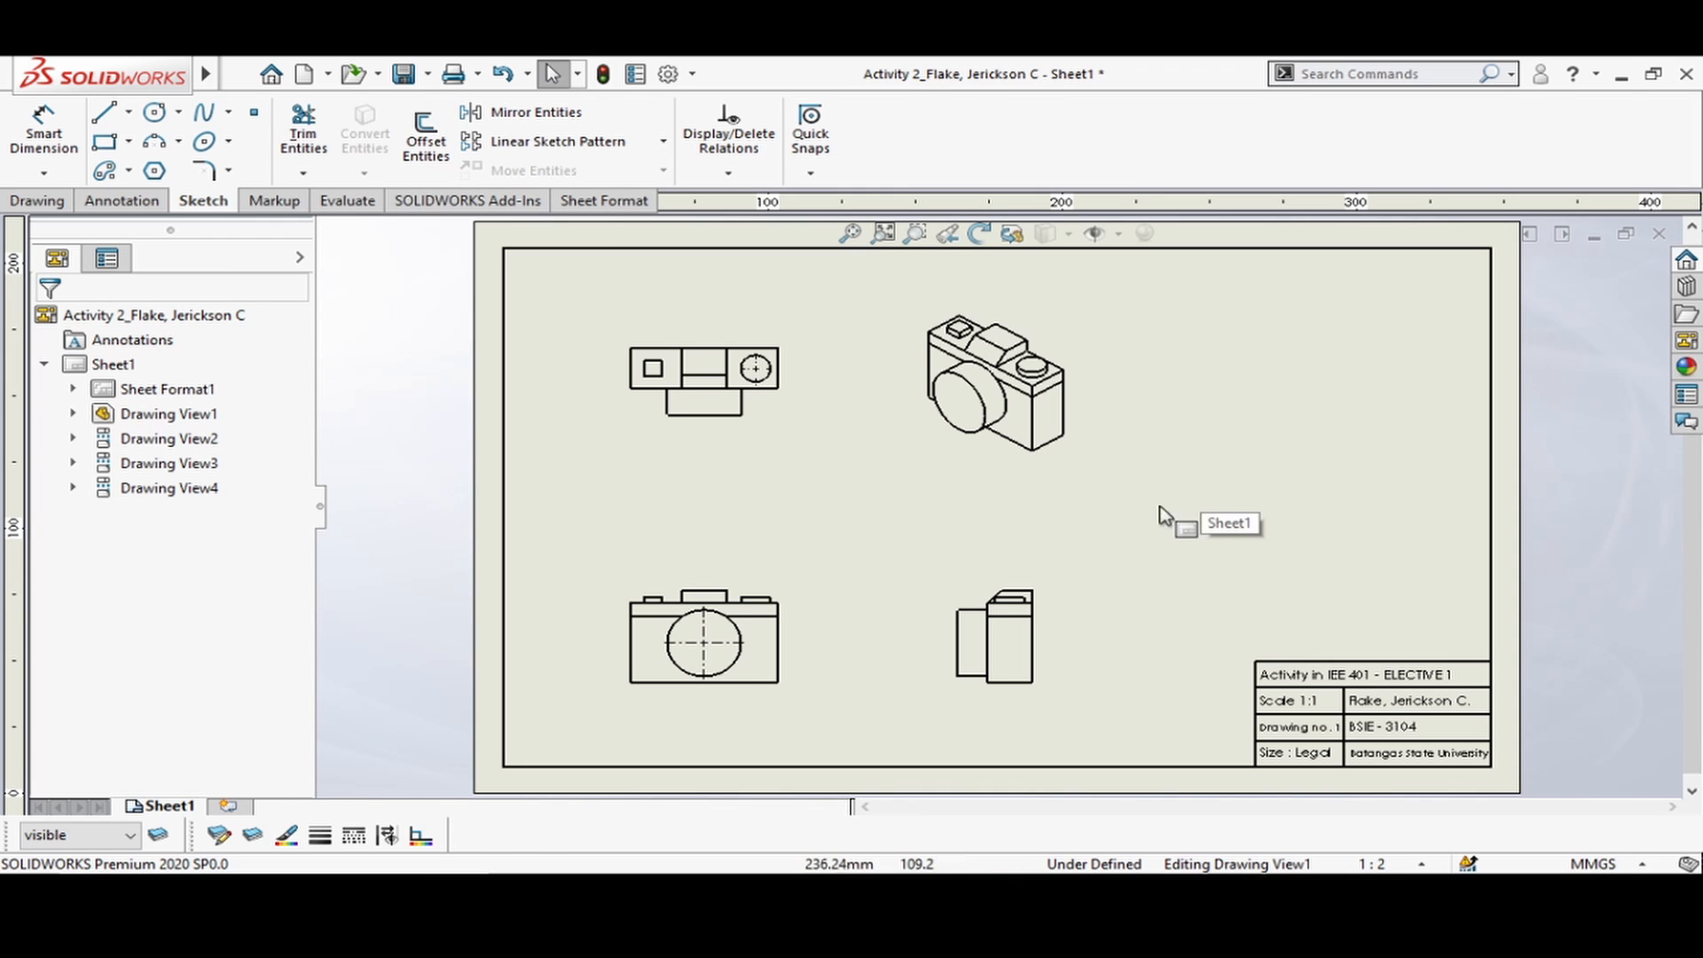
- Set the scale of Sheet1 to 1:1 in the sheet properties
right_click(988, 504)
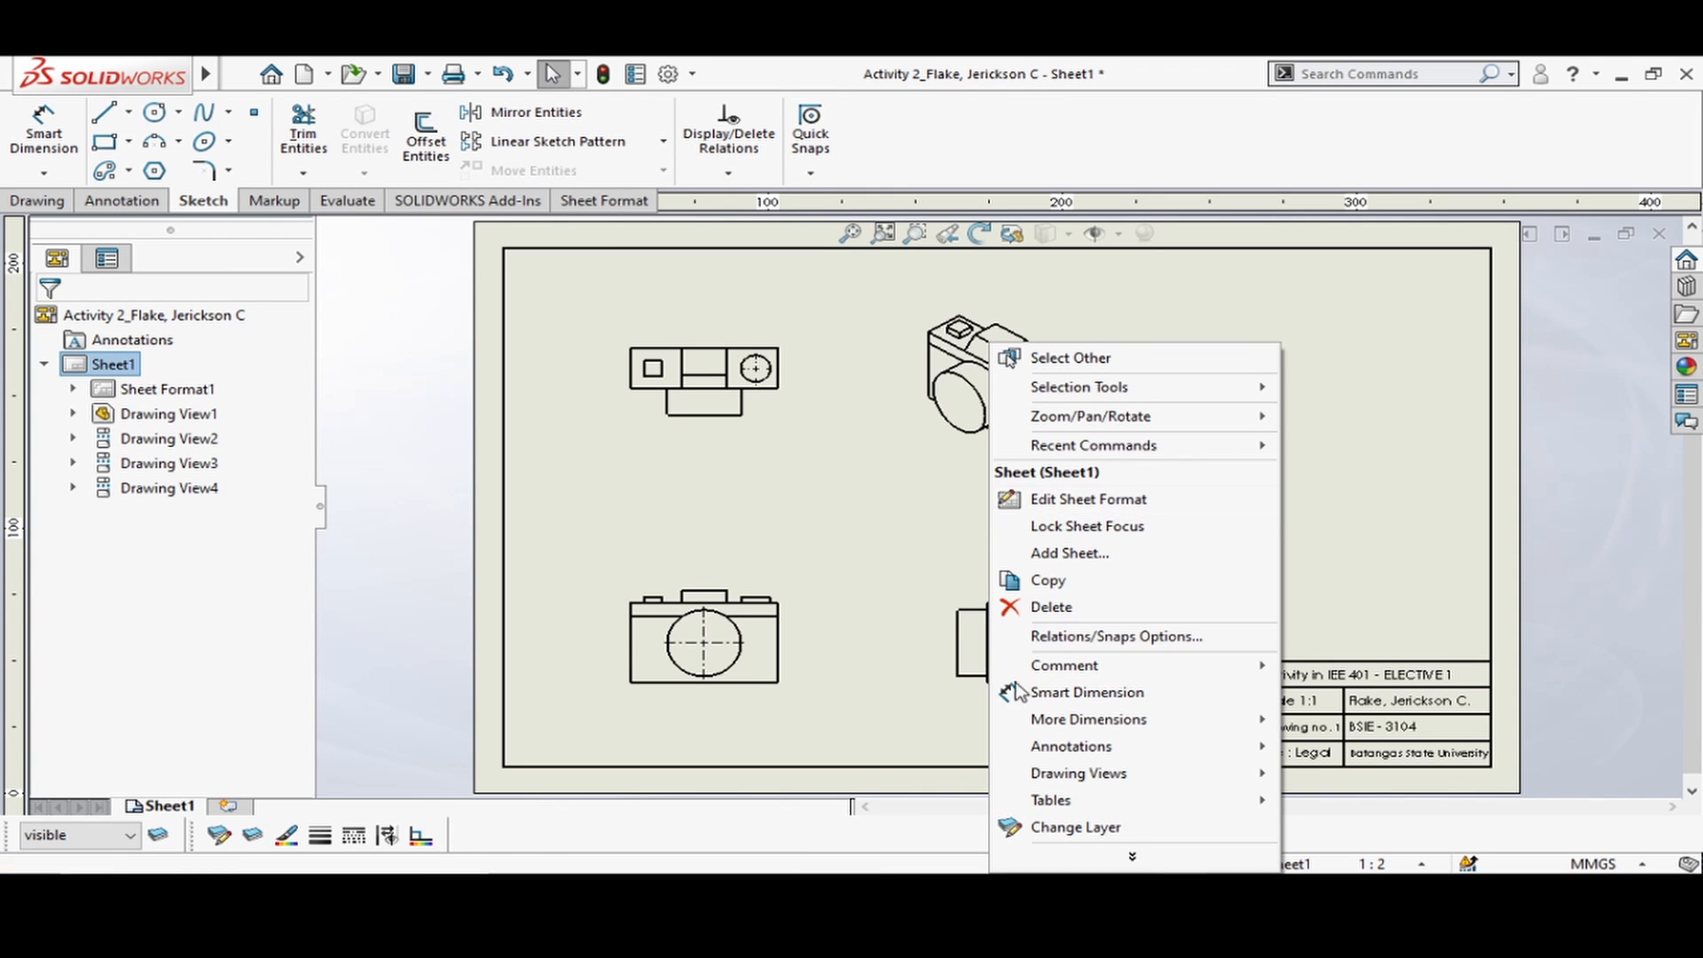
click(1132, 858)
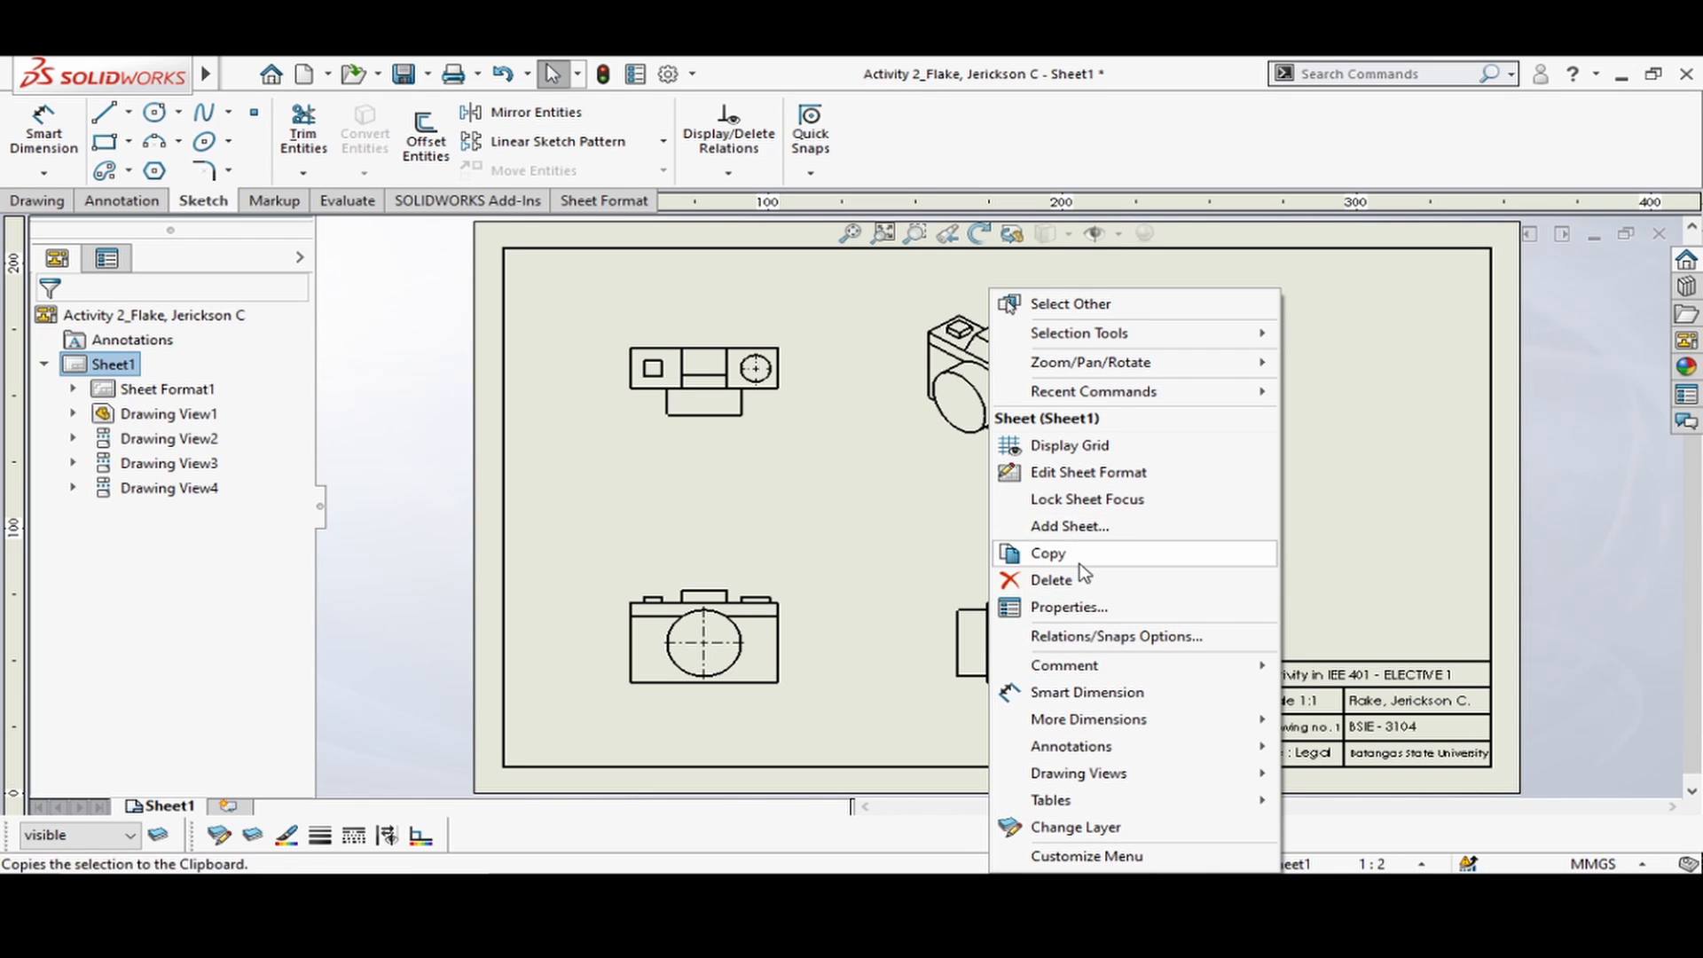
click(1070, 609)
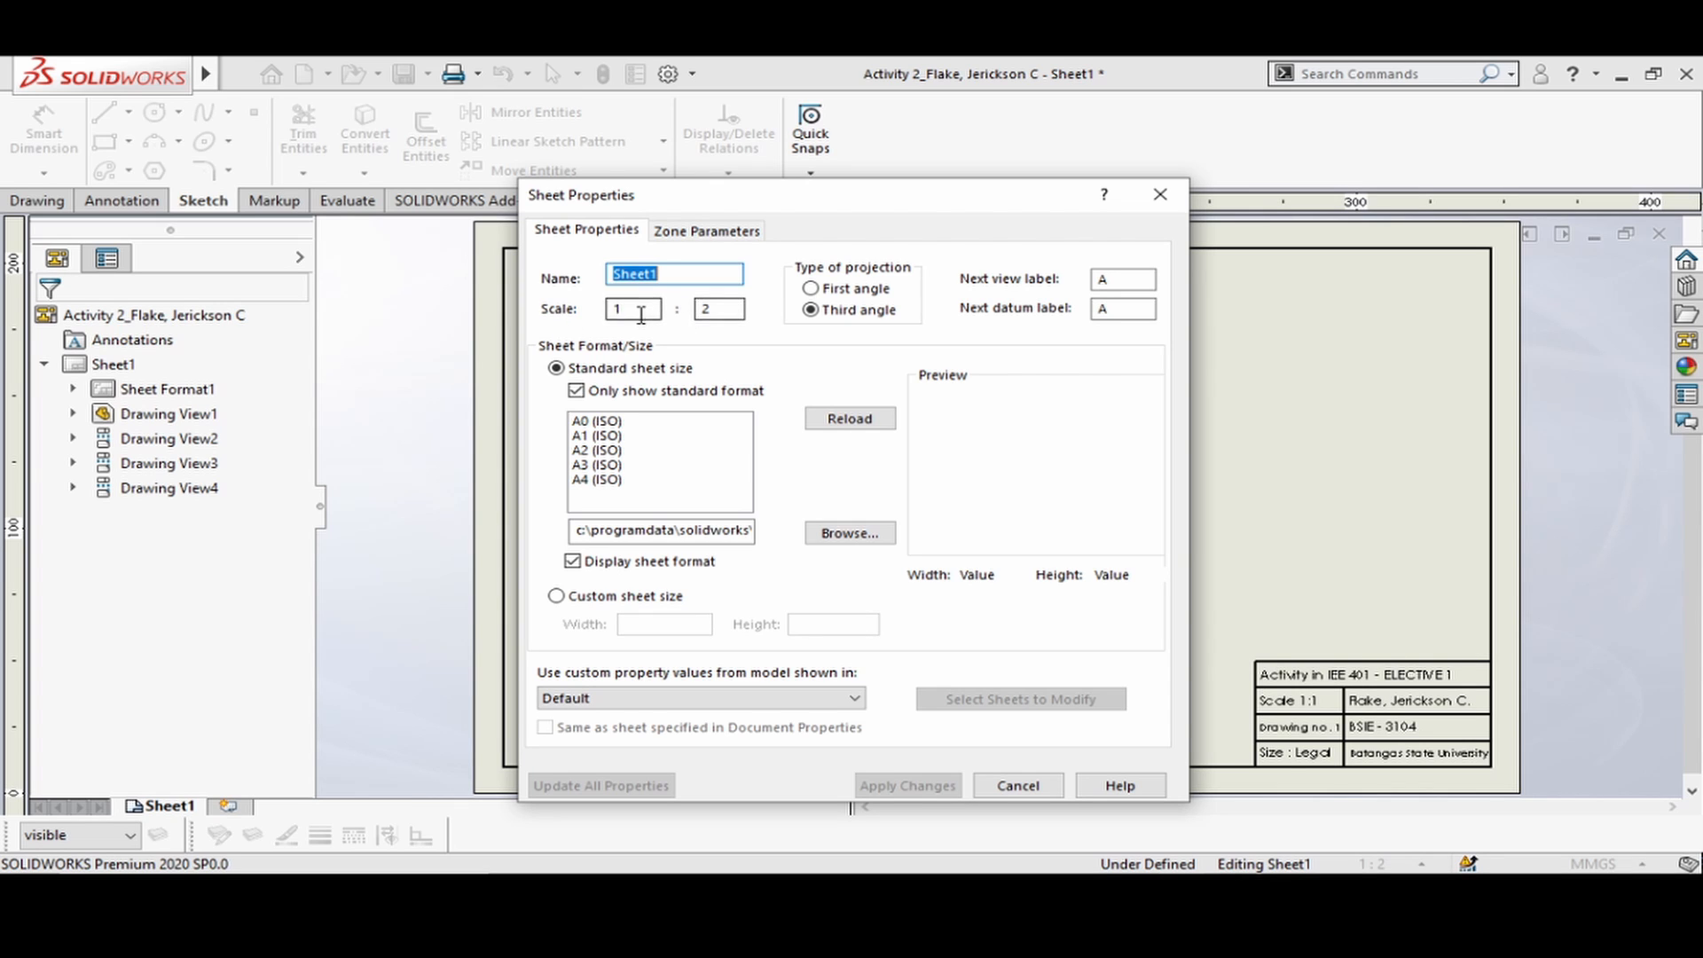
double_click(730, 309)
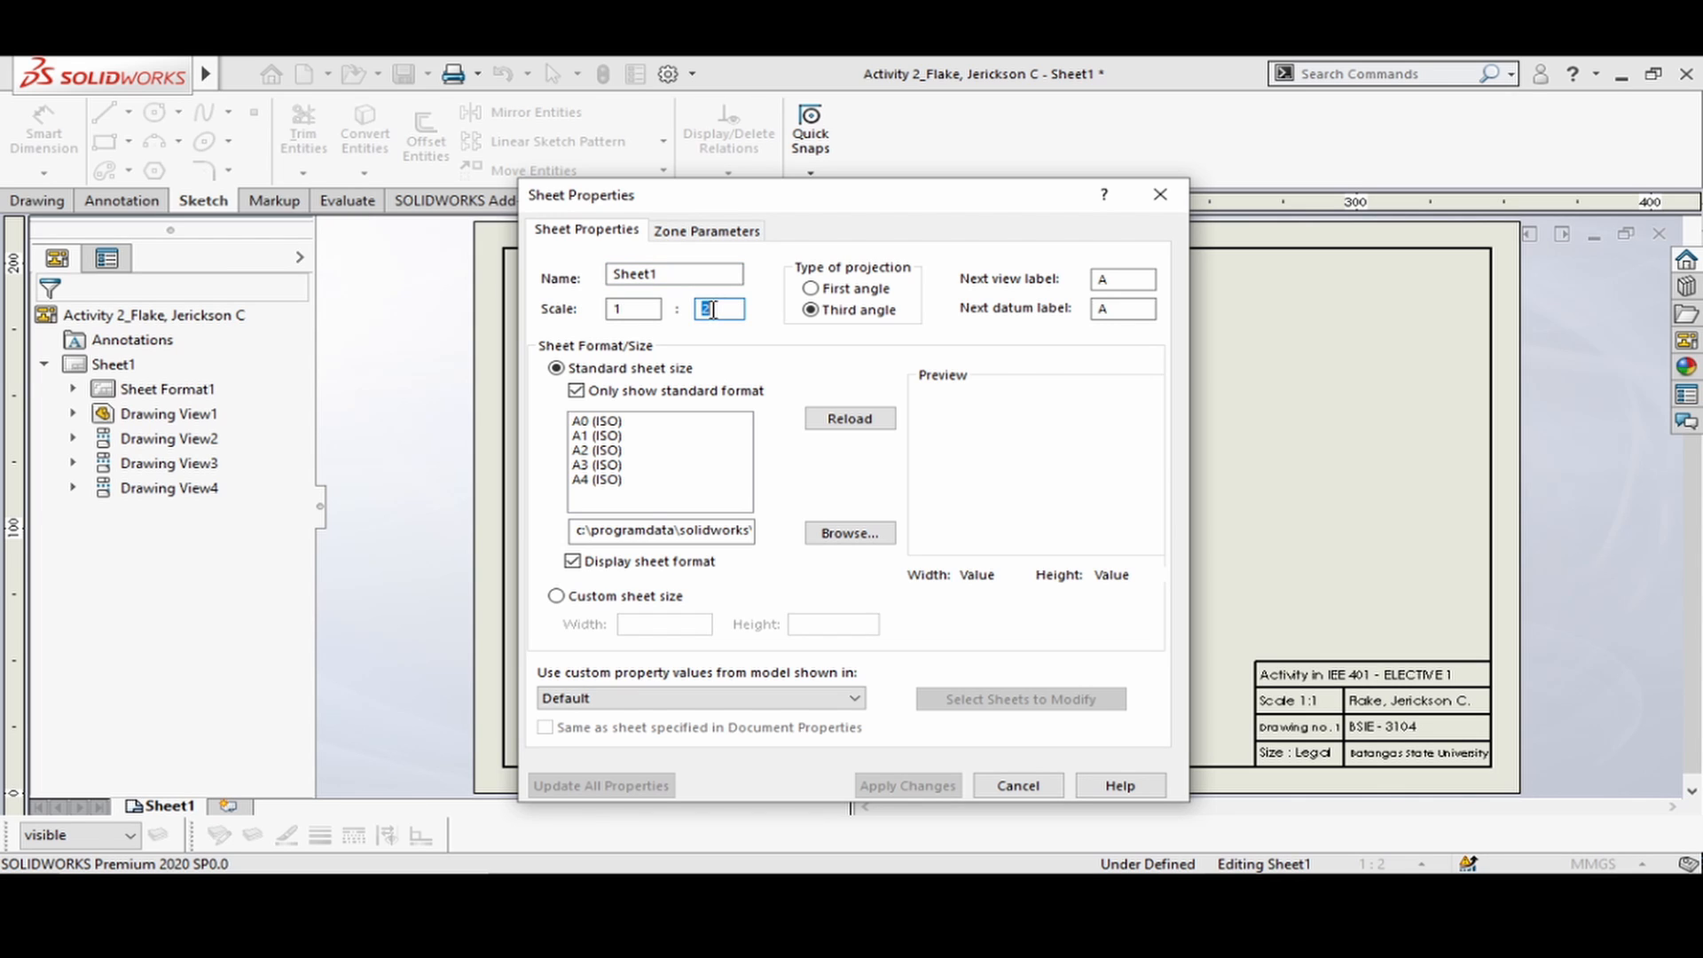
text(1)
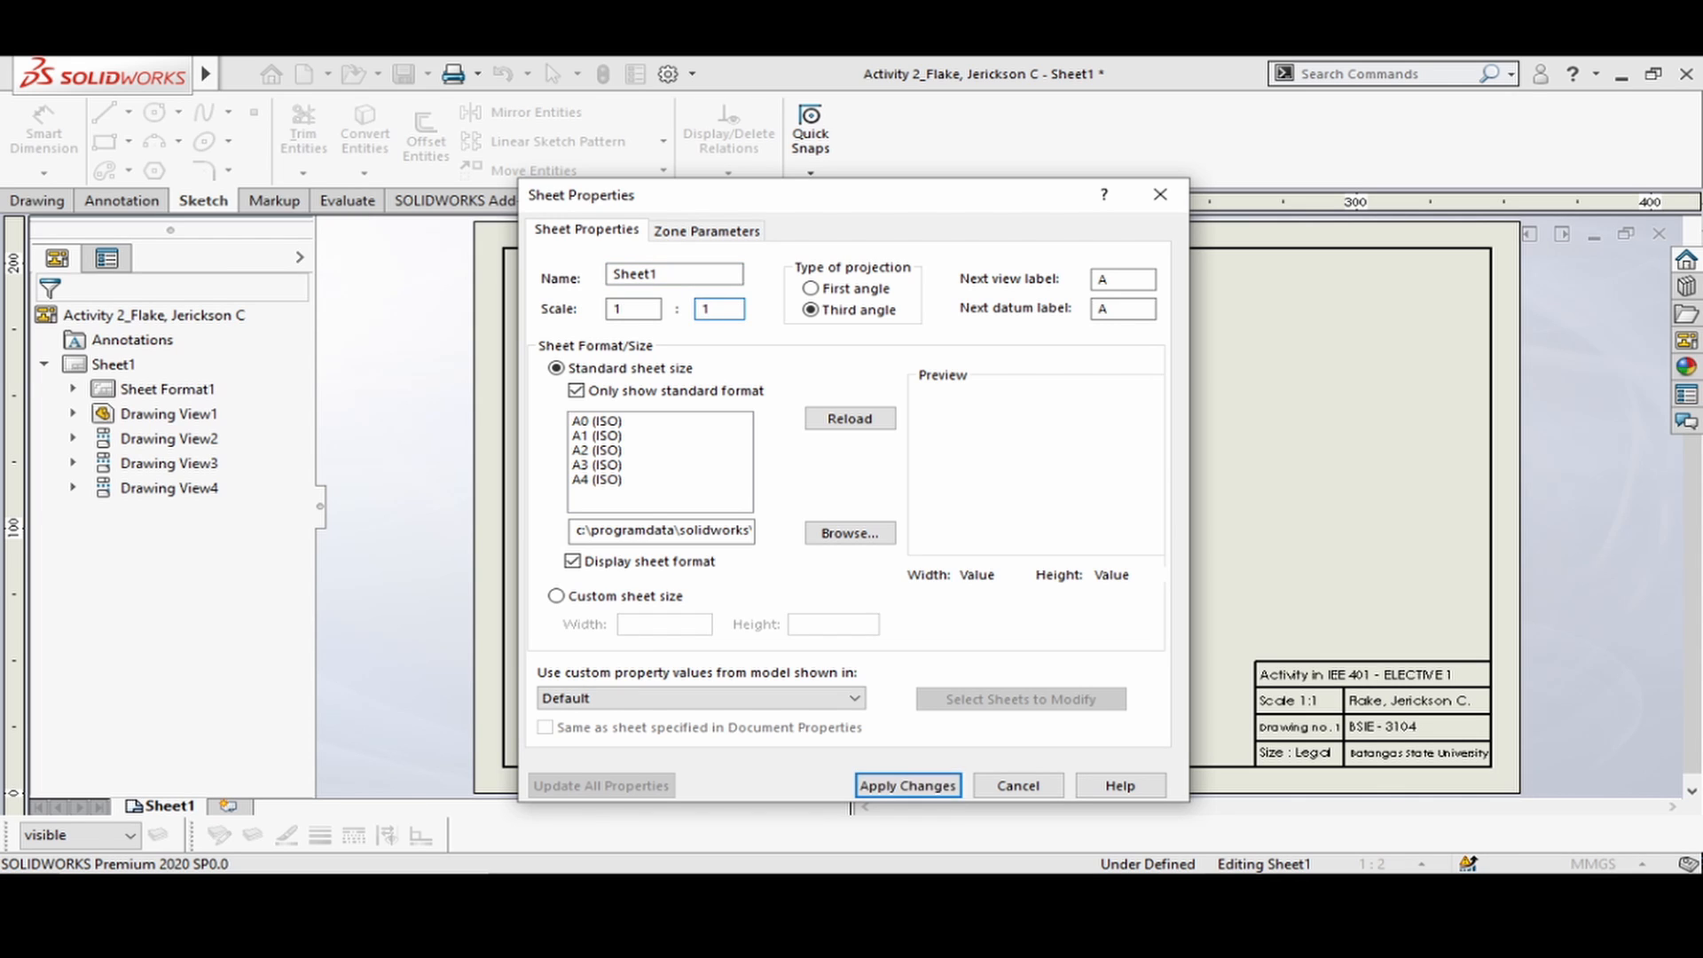
click(923, 795)
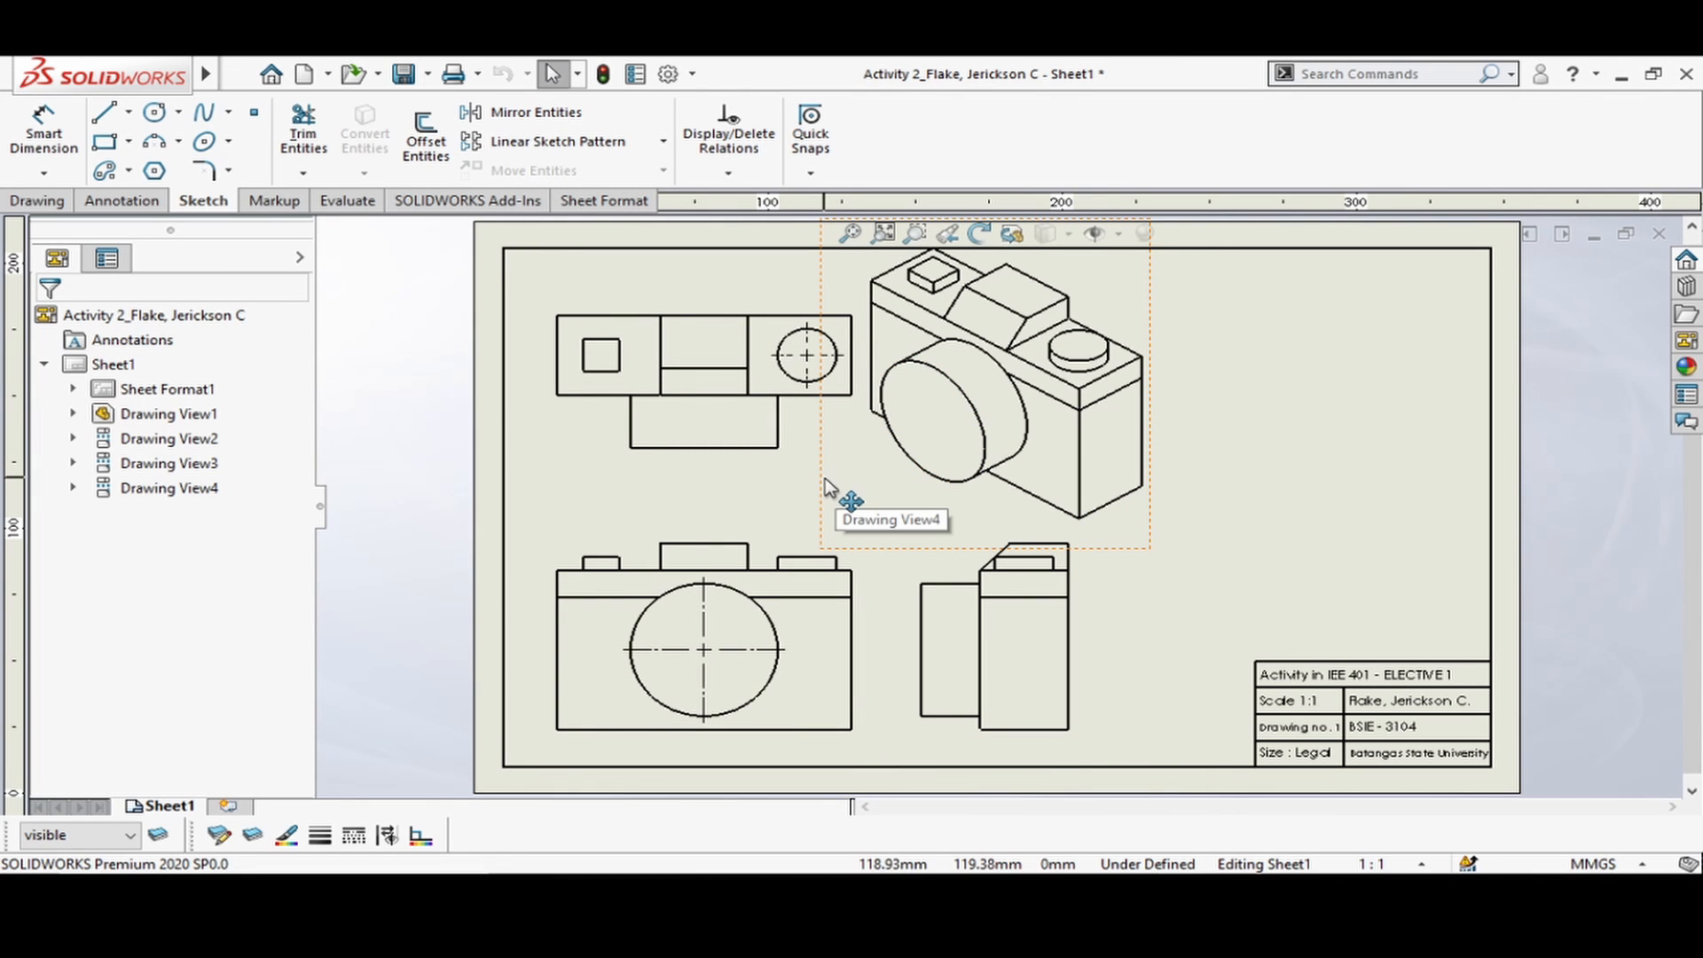
- Move the isometric view to the sheet's upper right corner and shift the top view slightly upward
mouse_move(825, 486)
mouse_down()
mouse_move(1019, 475)
mouse_move(1144, 499)
mouse_up()
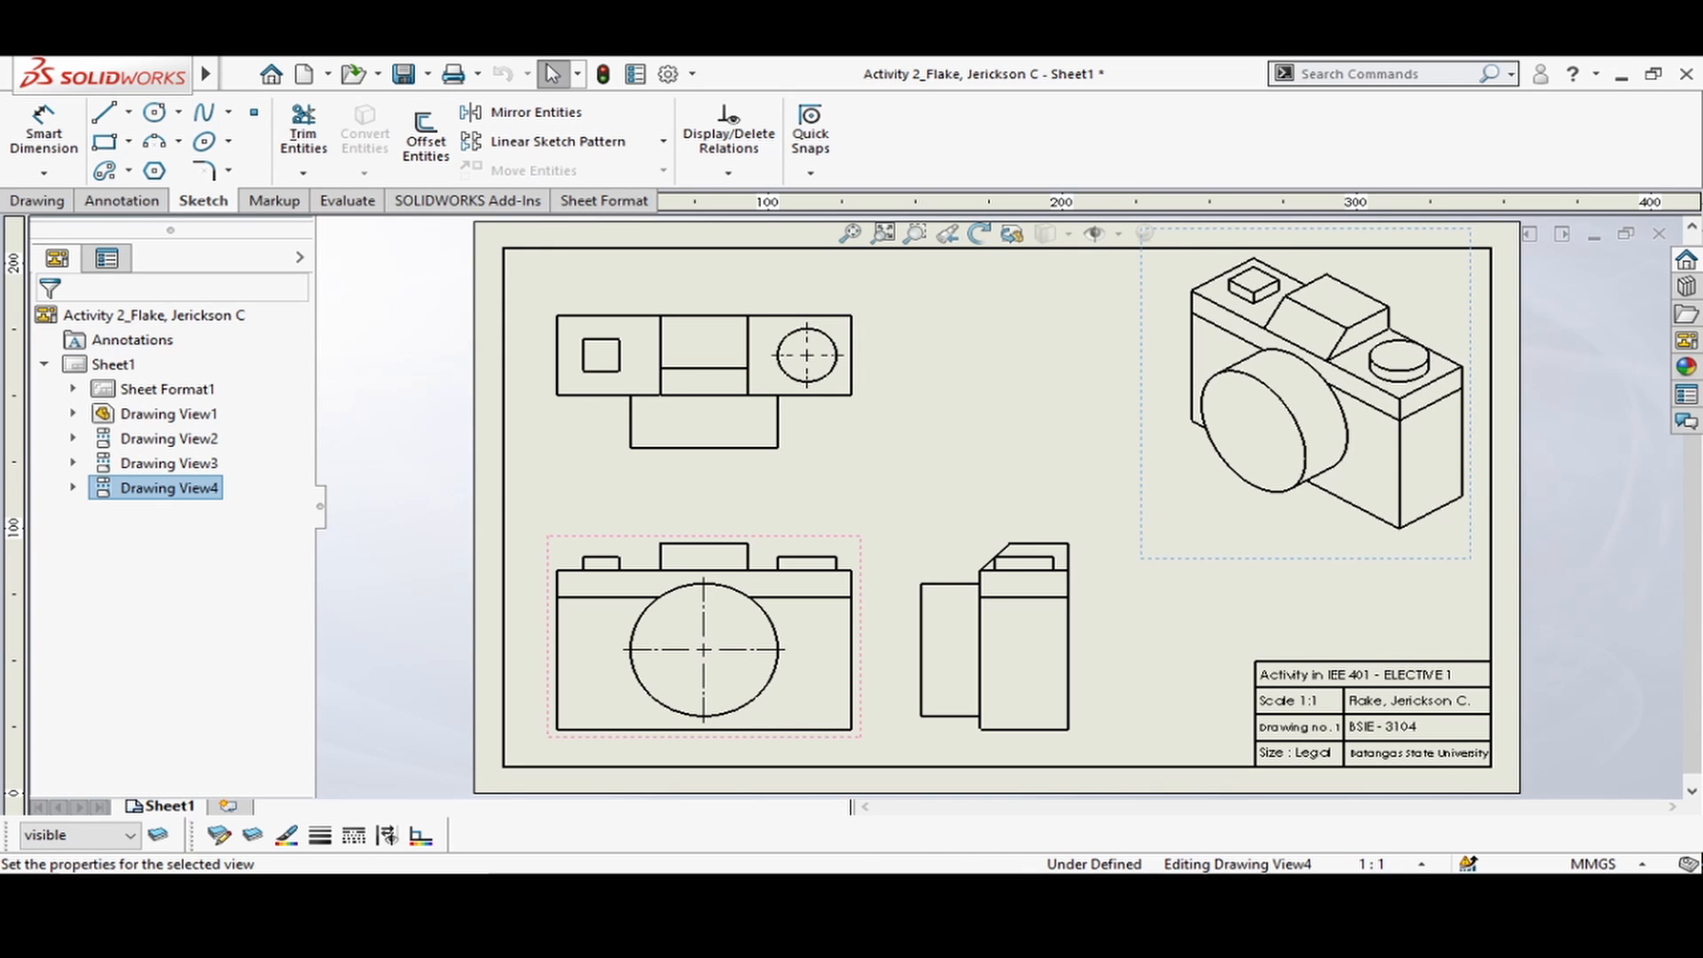
click(590, 449)
key(Escape)
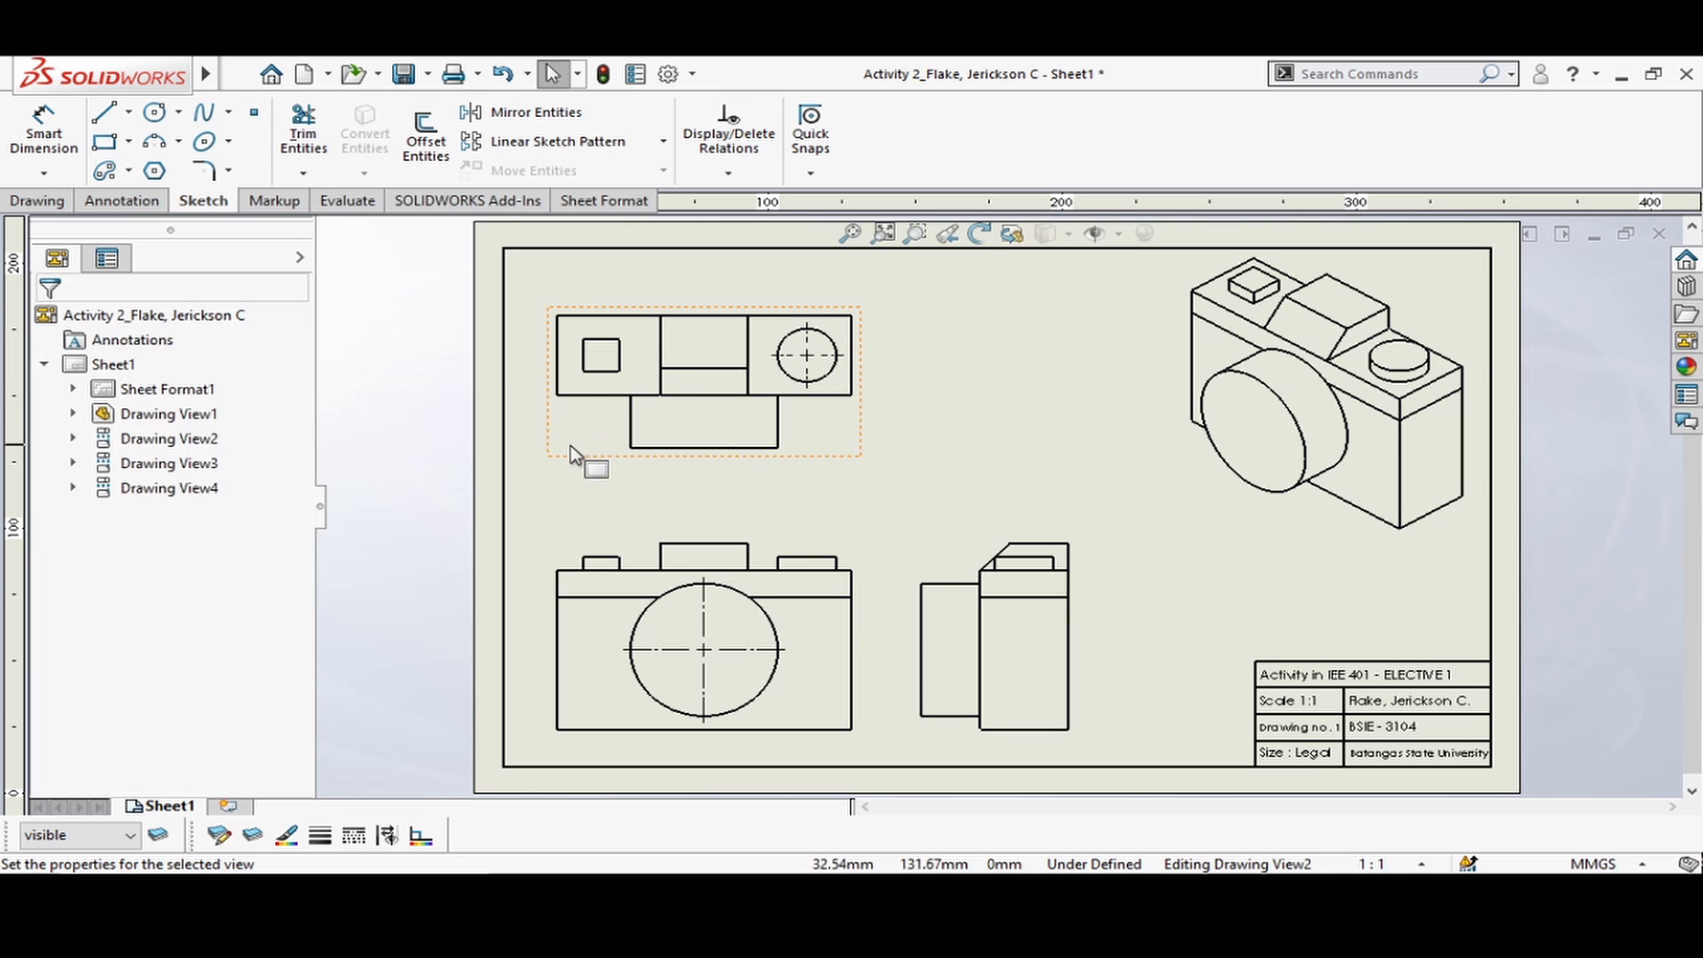
double_click(573, 454)
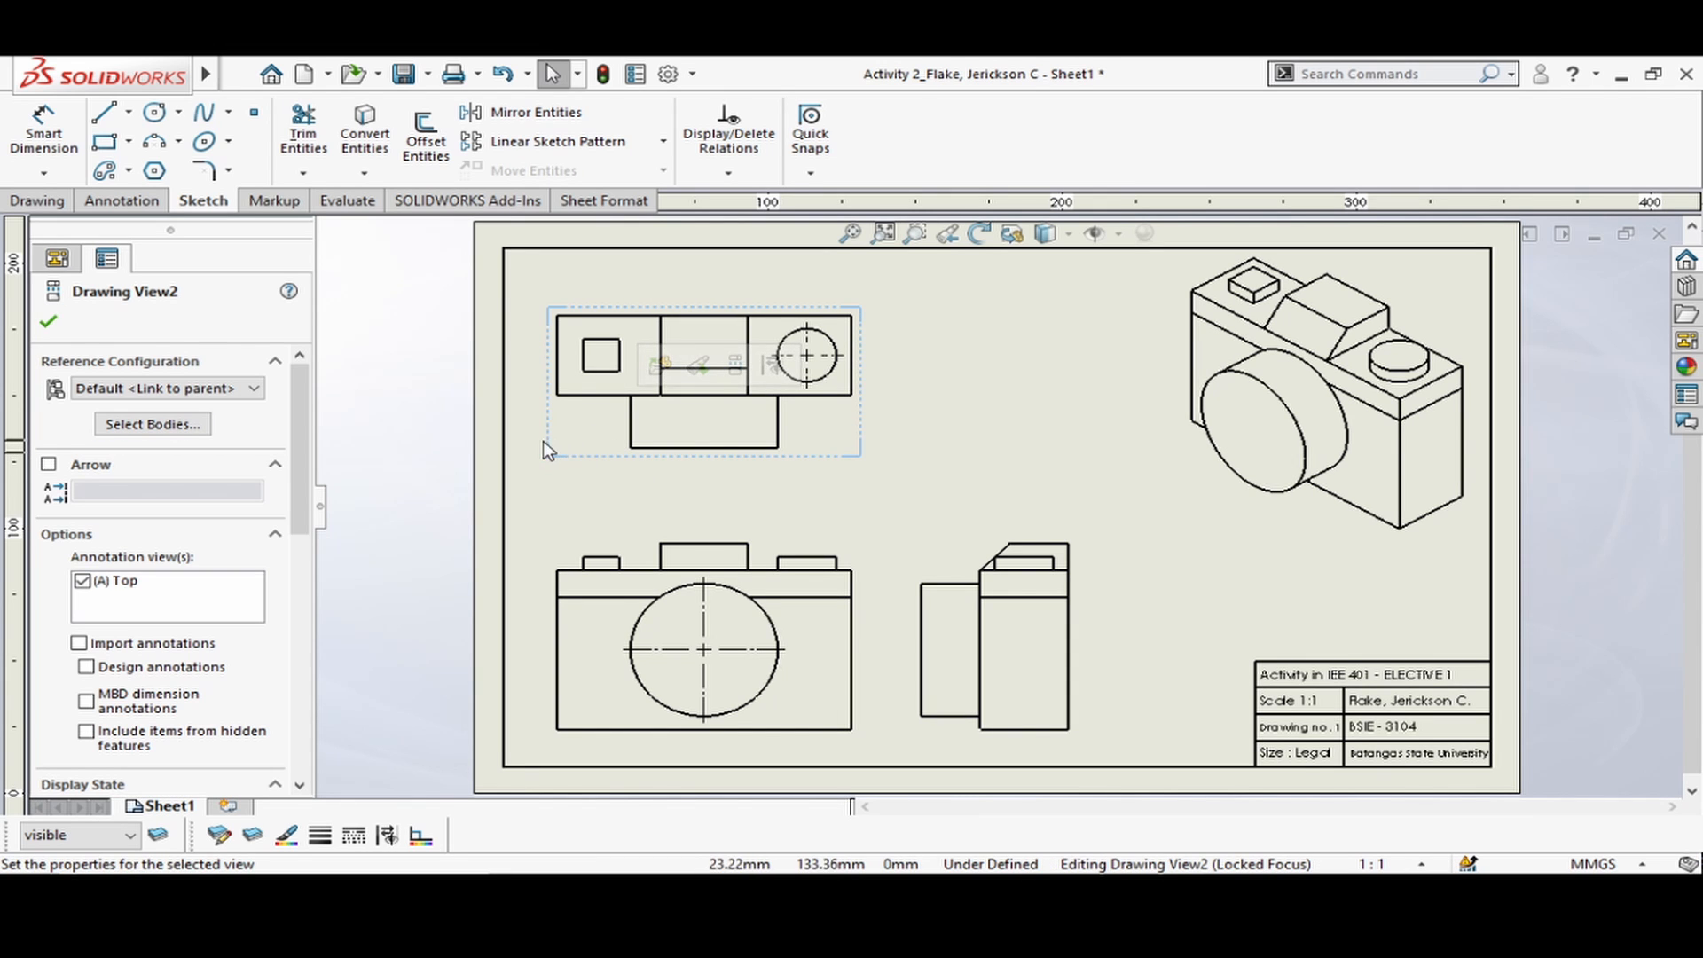
drag(567, 455, 579, 419)
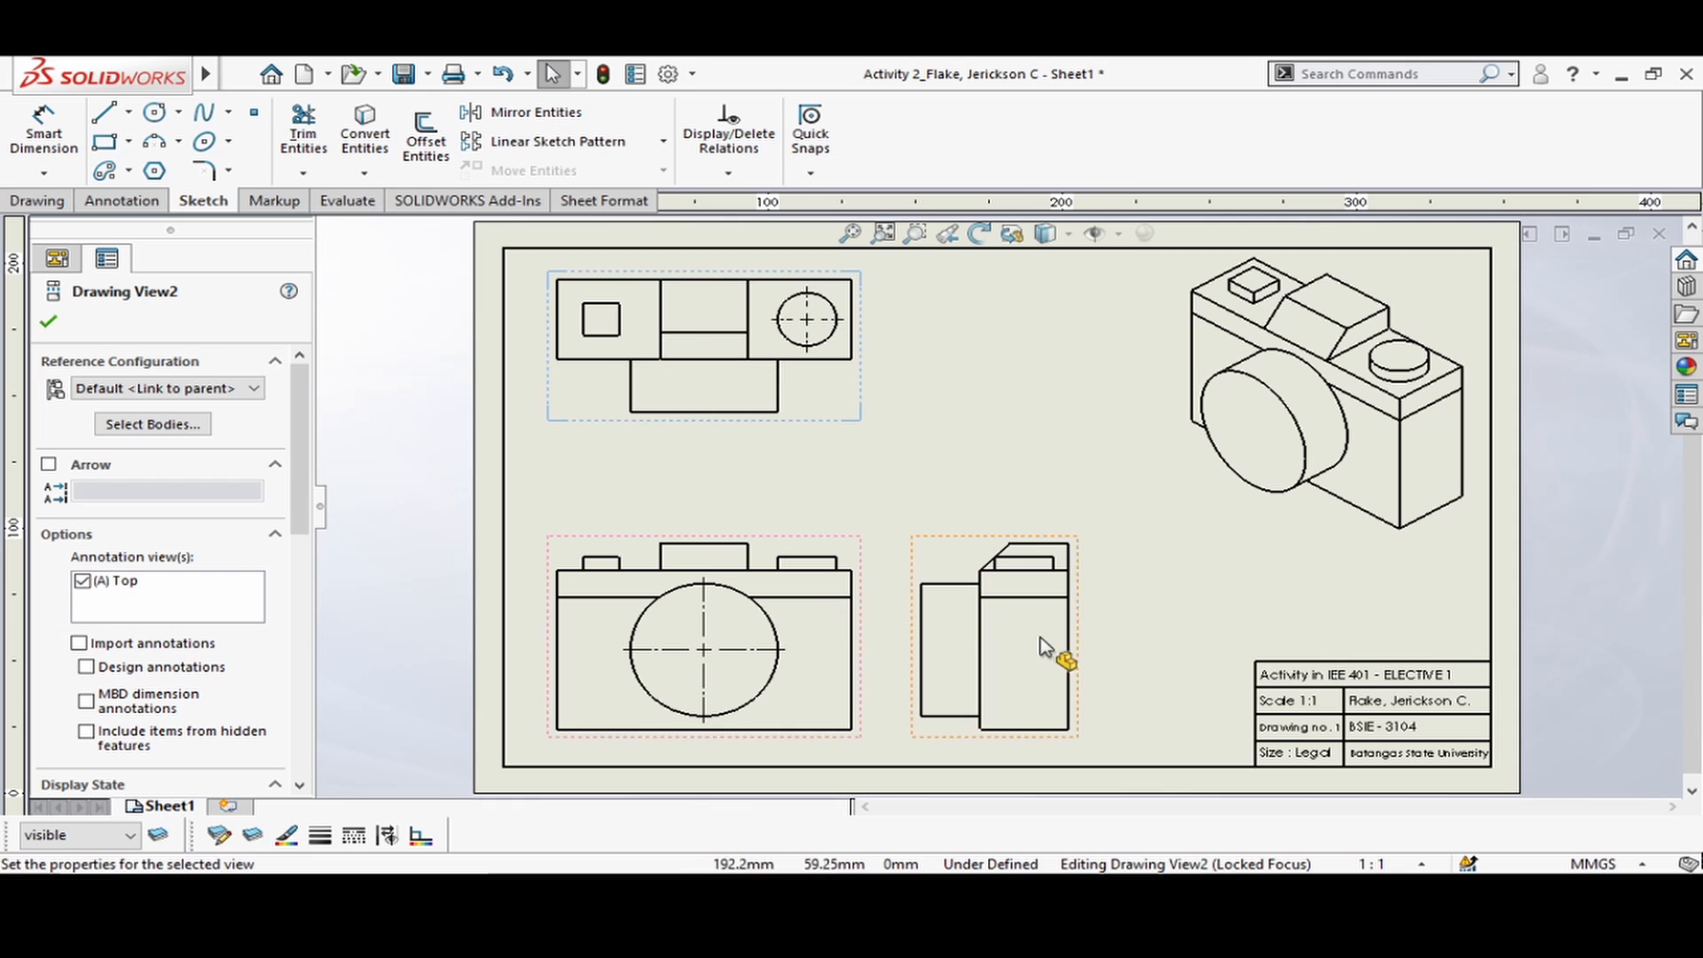
- Move the right side view farther from the front view and shift the front view slightly up from the sheet border
mouse_move(1044, 644)
mouse_down()
mouse_move(1206, 637)
mouse_move(1191, 637)
mouse_up()
drag(779, 744, 780, 711)
click(814, 411)
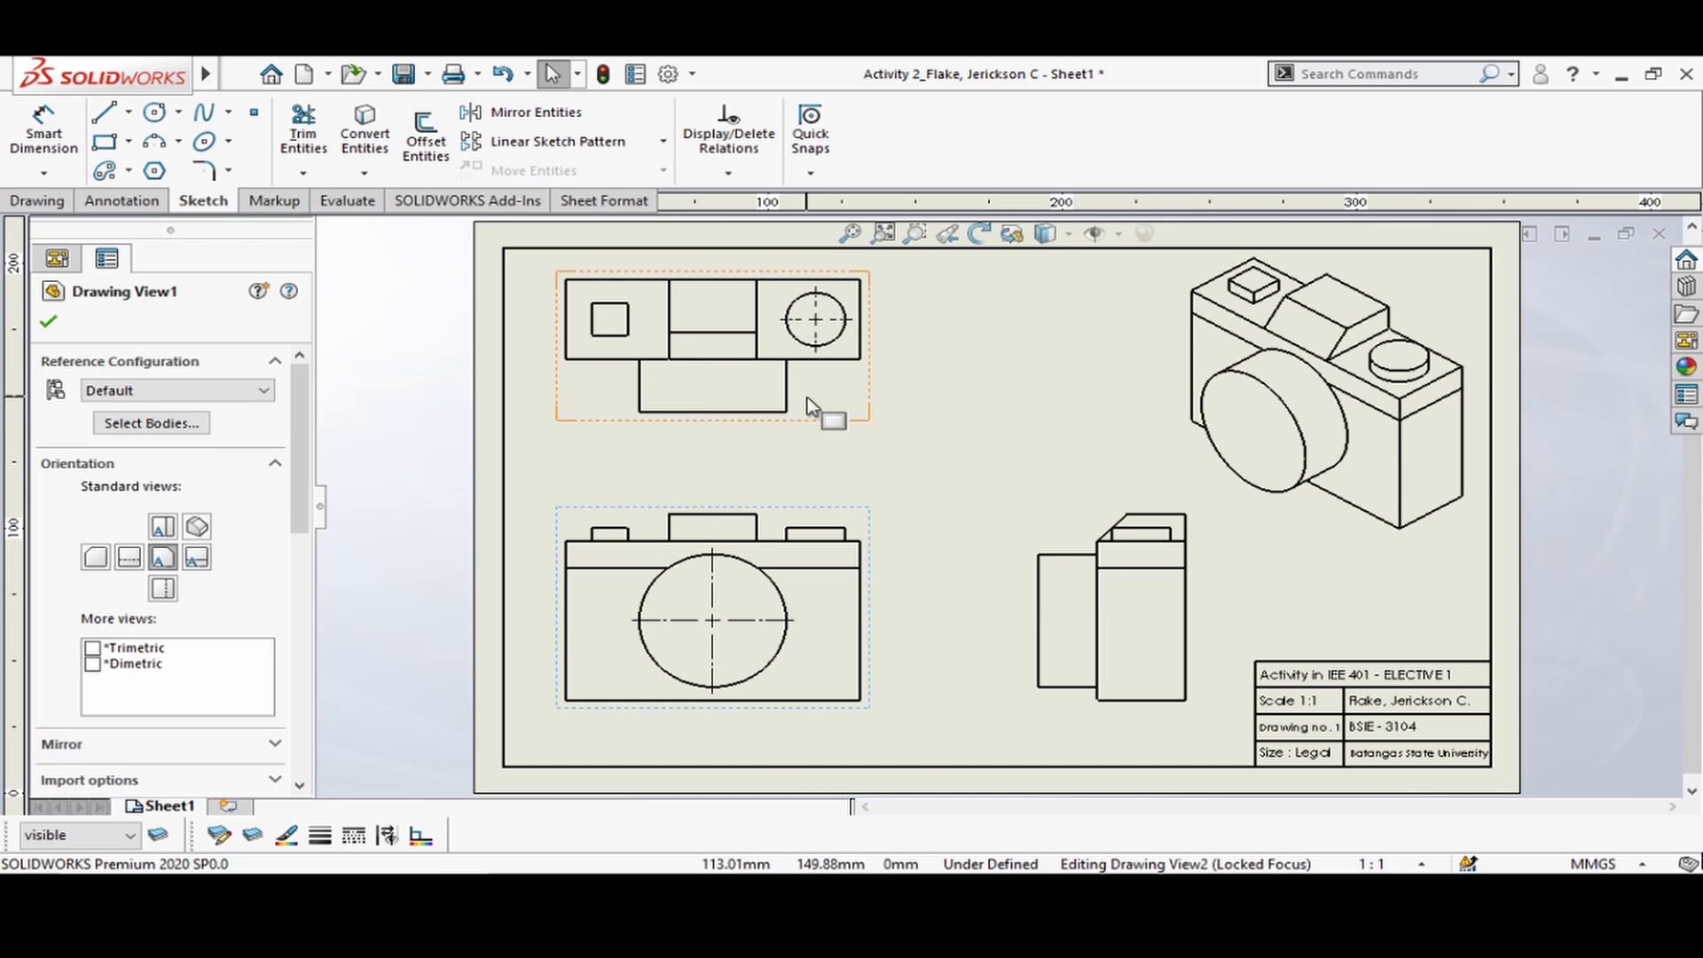
click(51, 321)
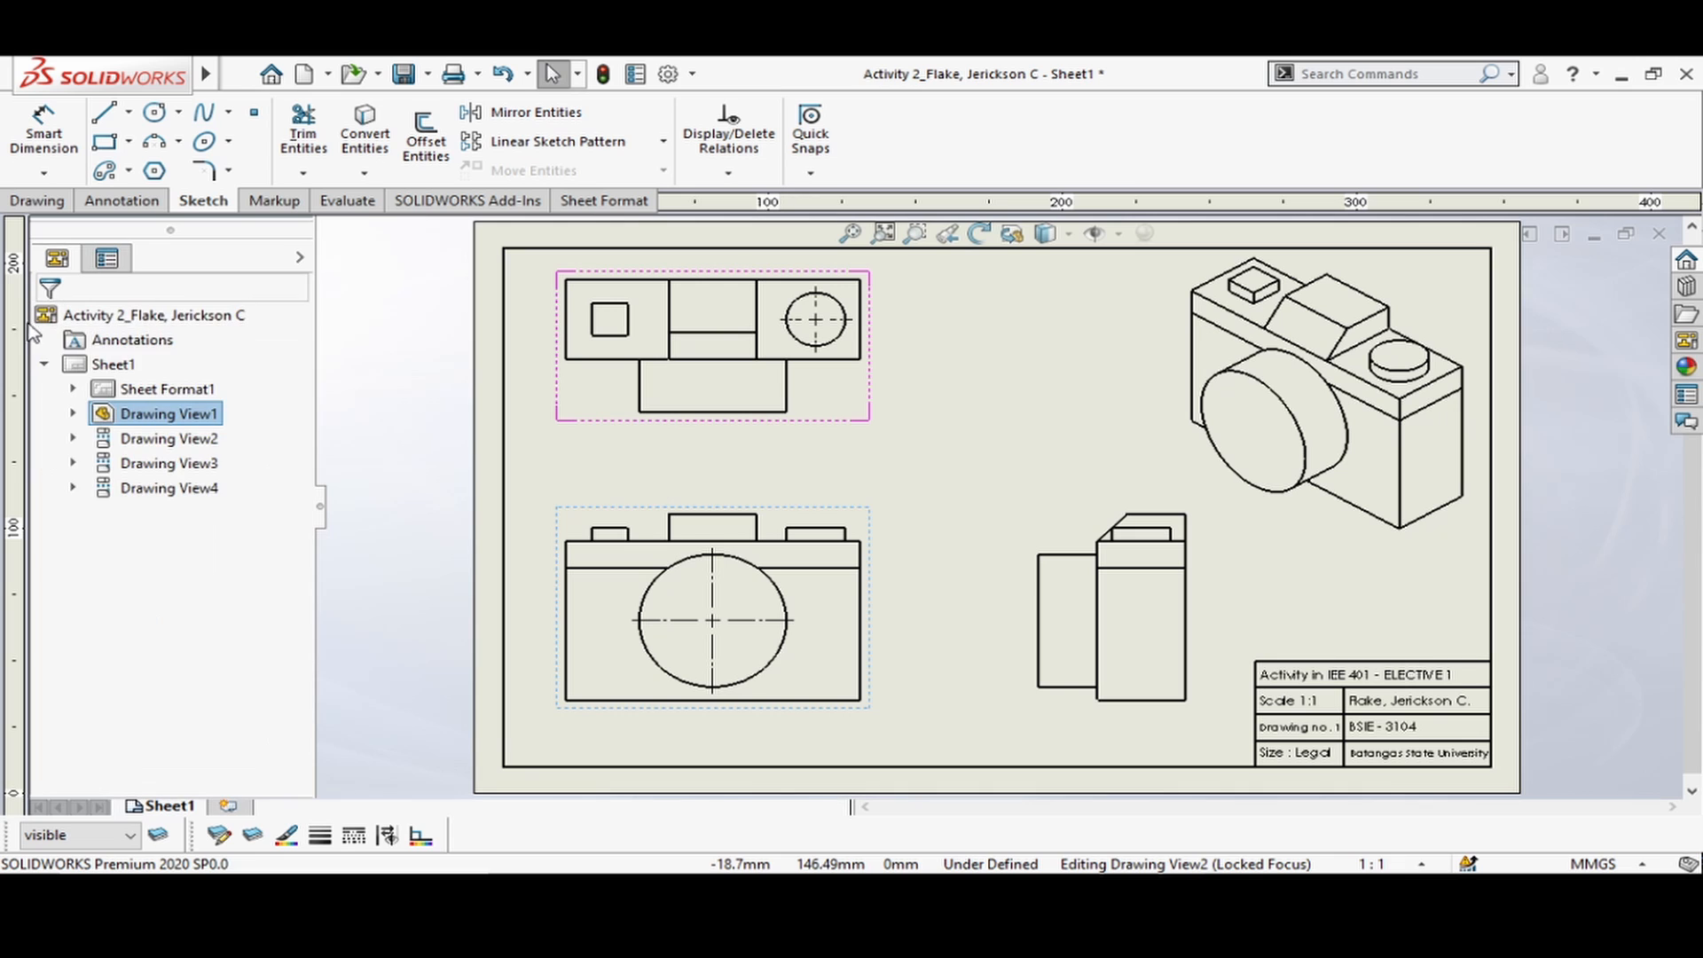
- Dimension the camera body's overall width below the front view and its height on the left side with Smart Dimension
click(49, 142)
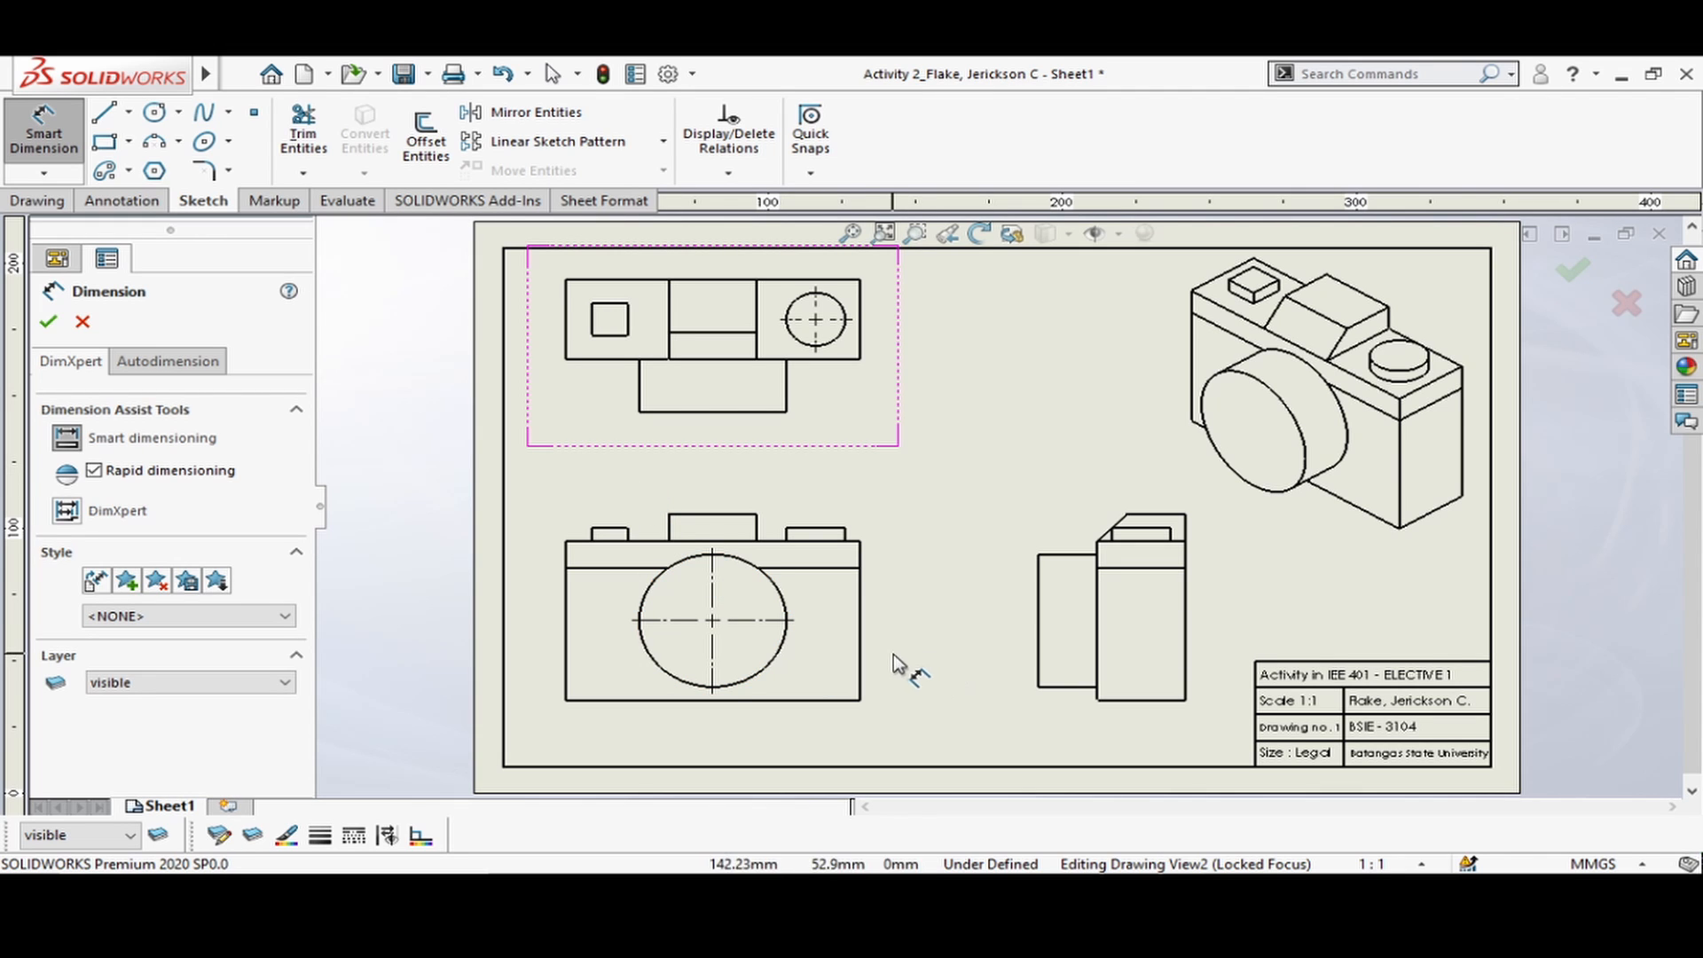
click(752, 700)
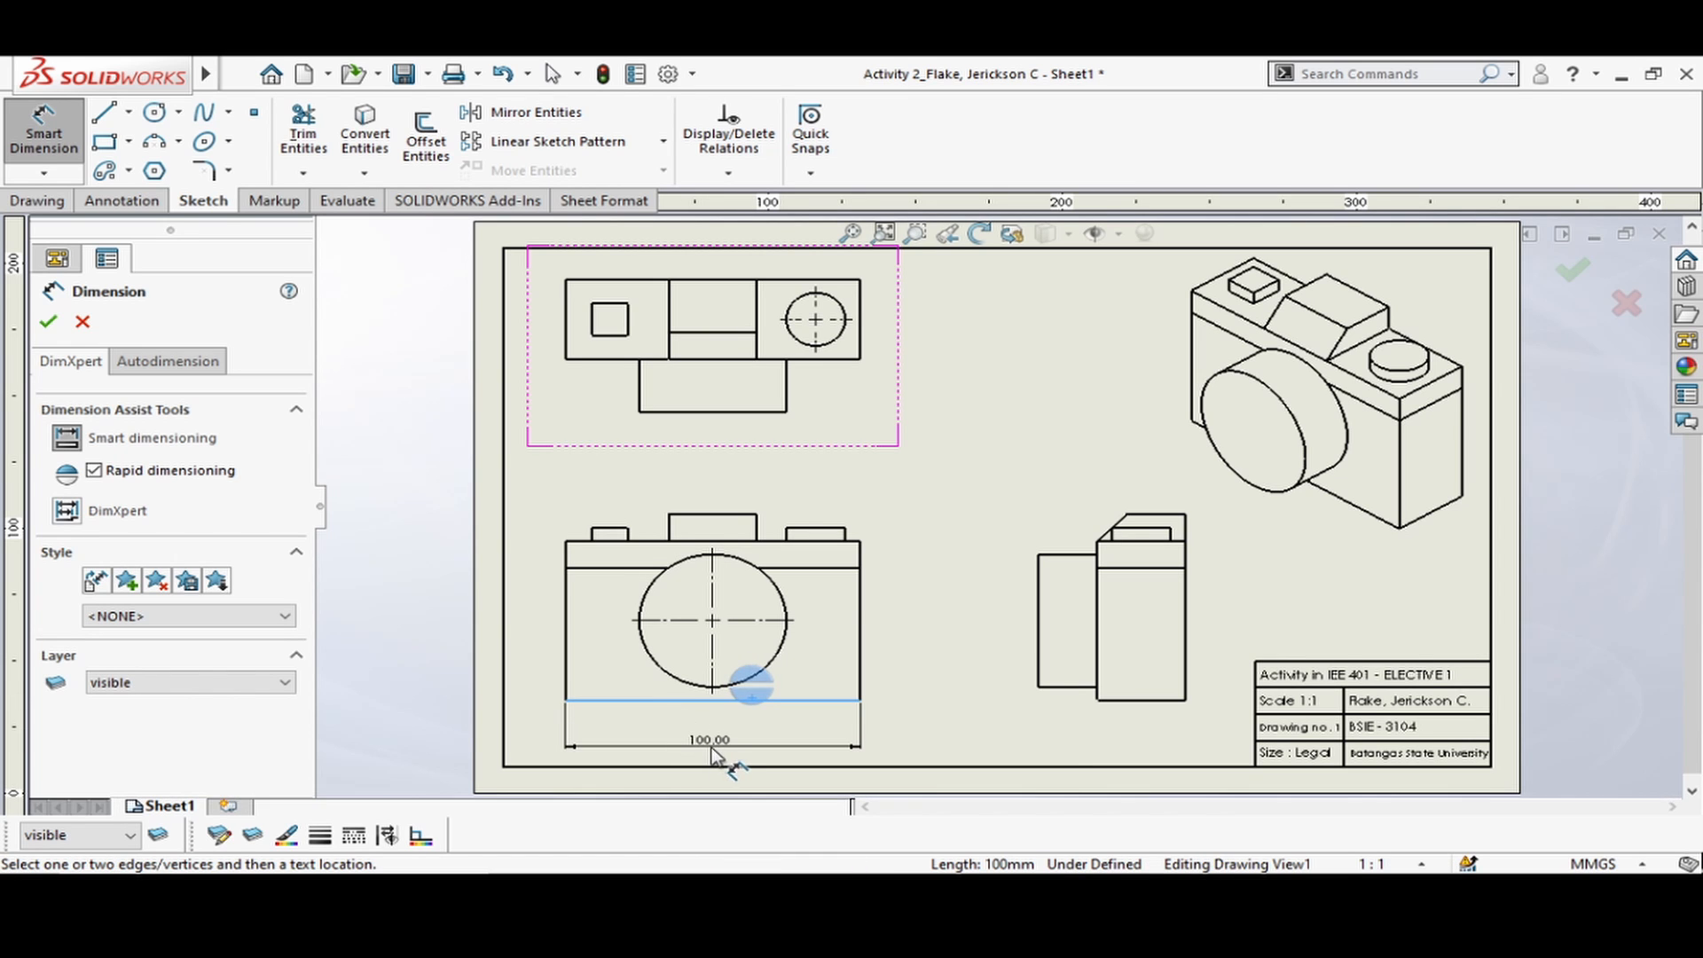
click(727, 745)
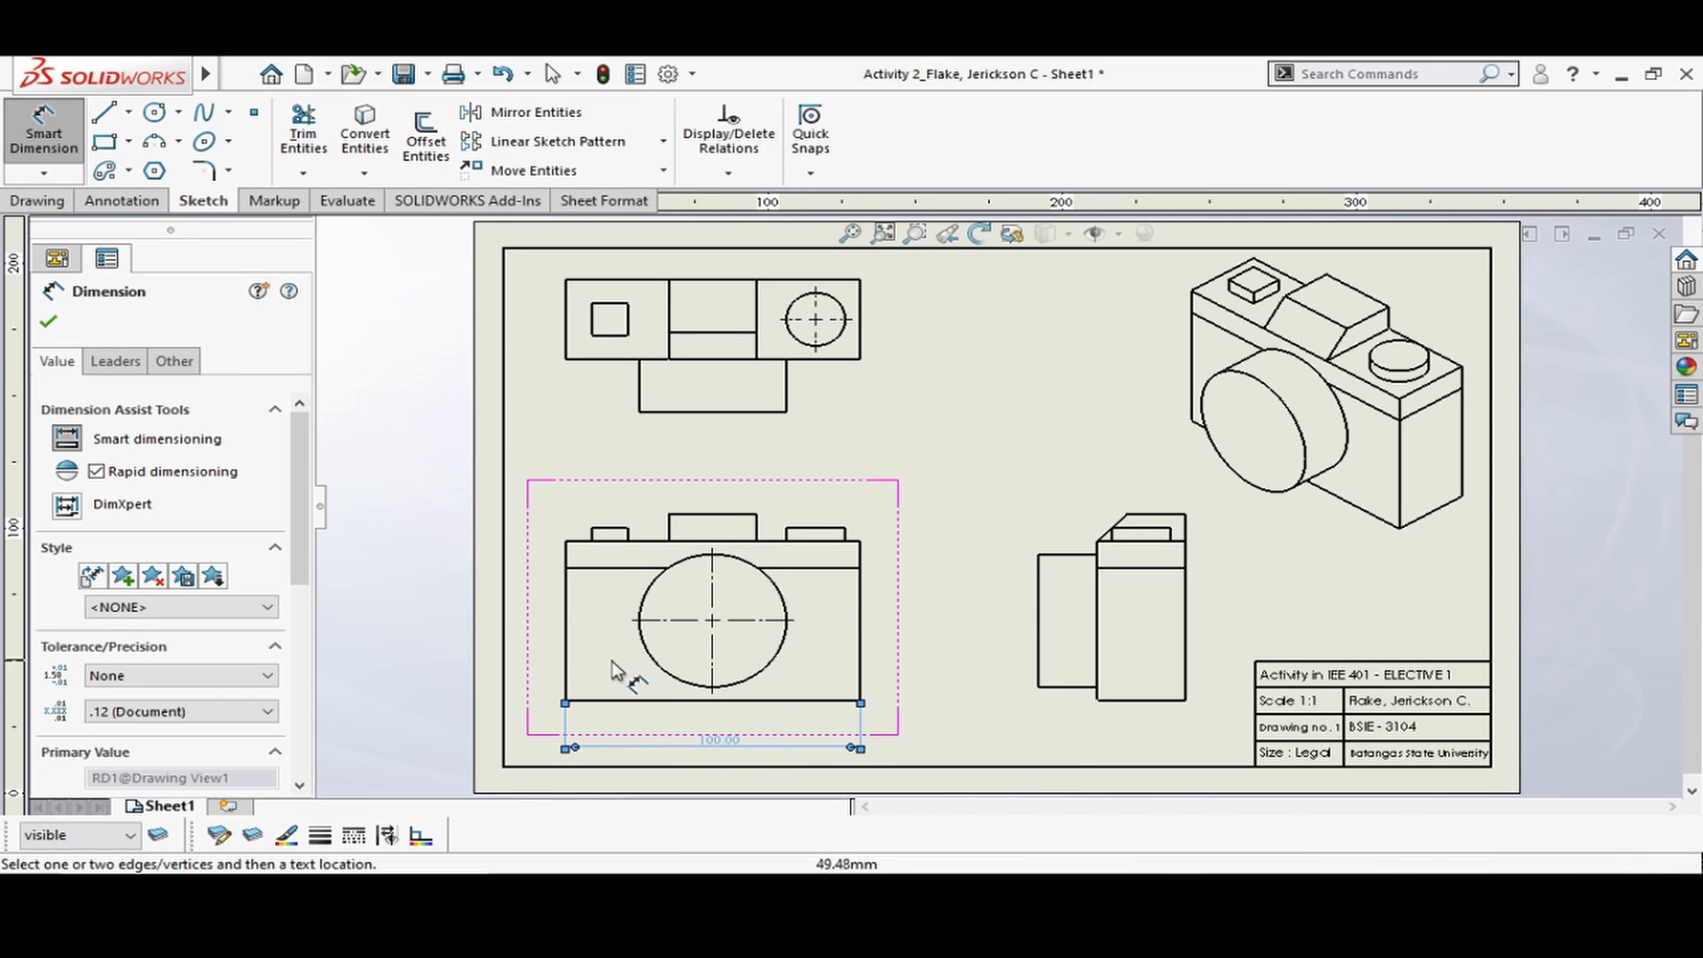
click(567, 652)
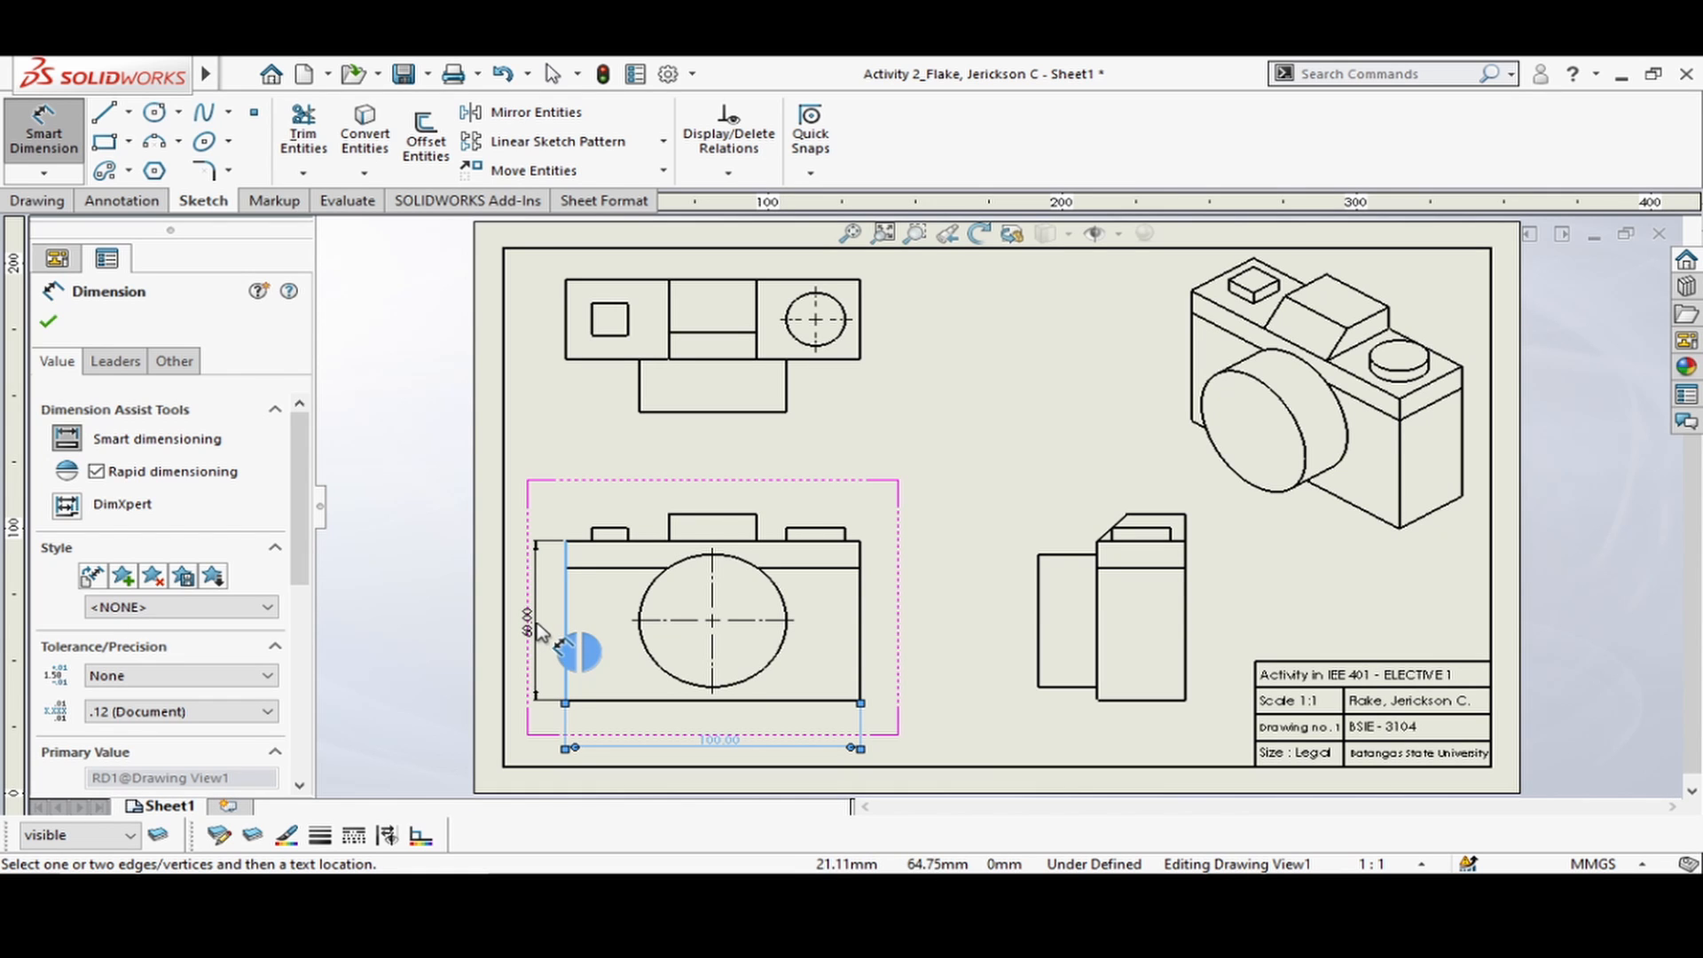
click(530, 628)
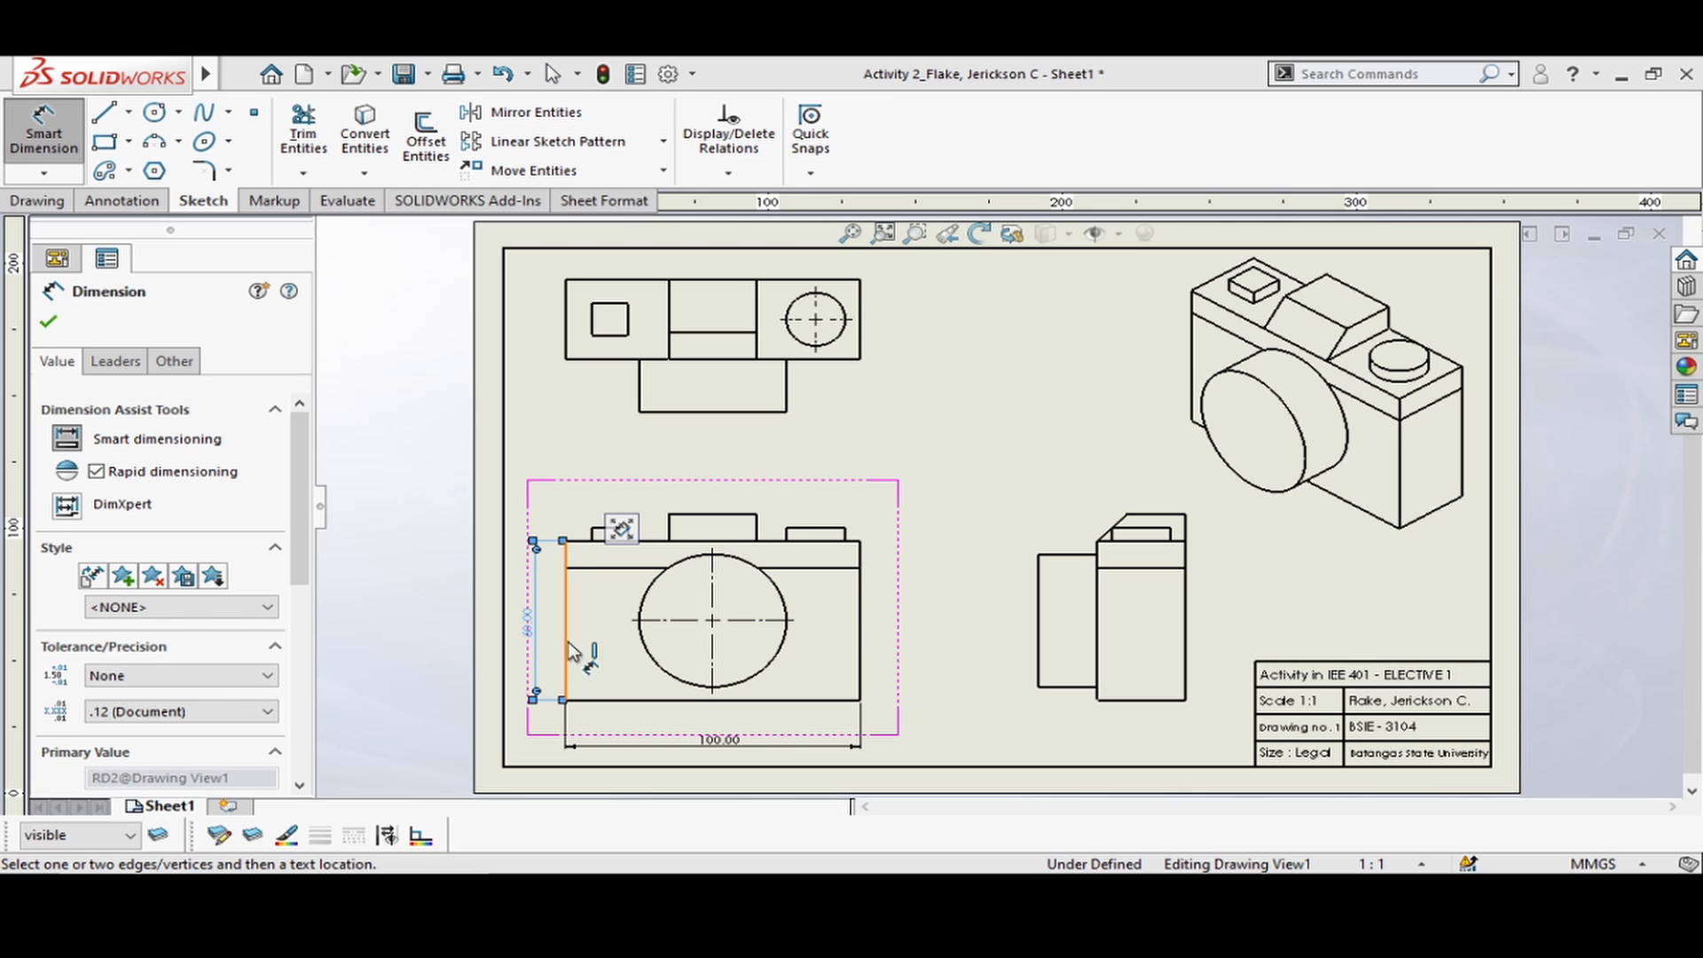
click(48, 321)
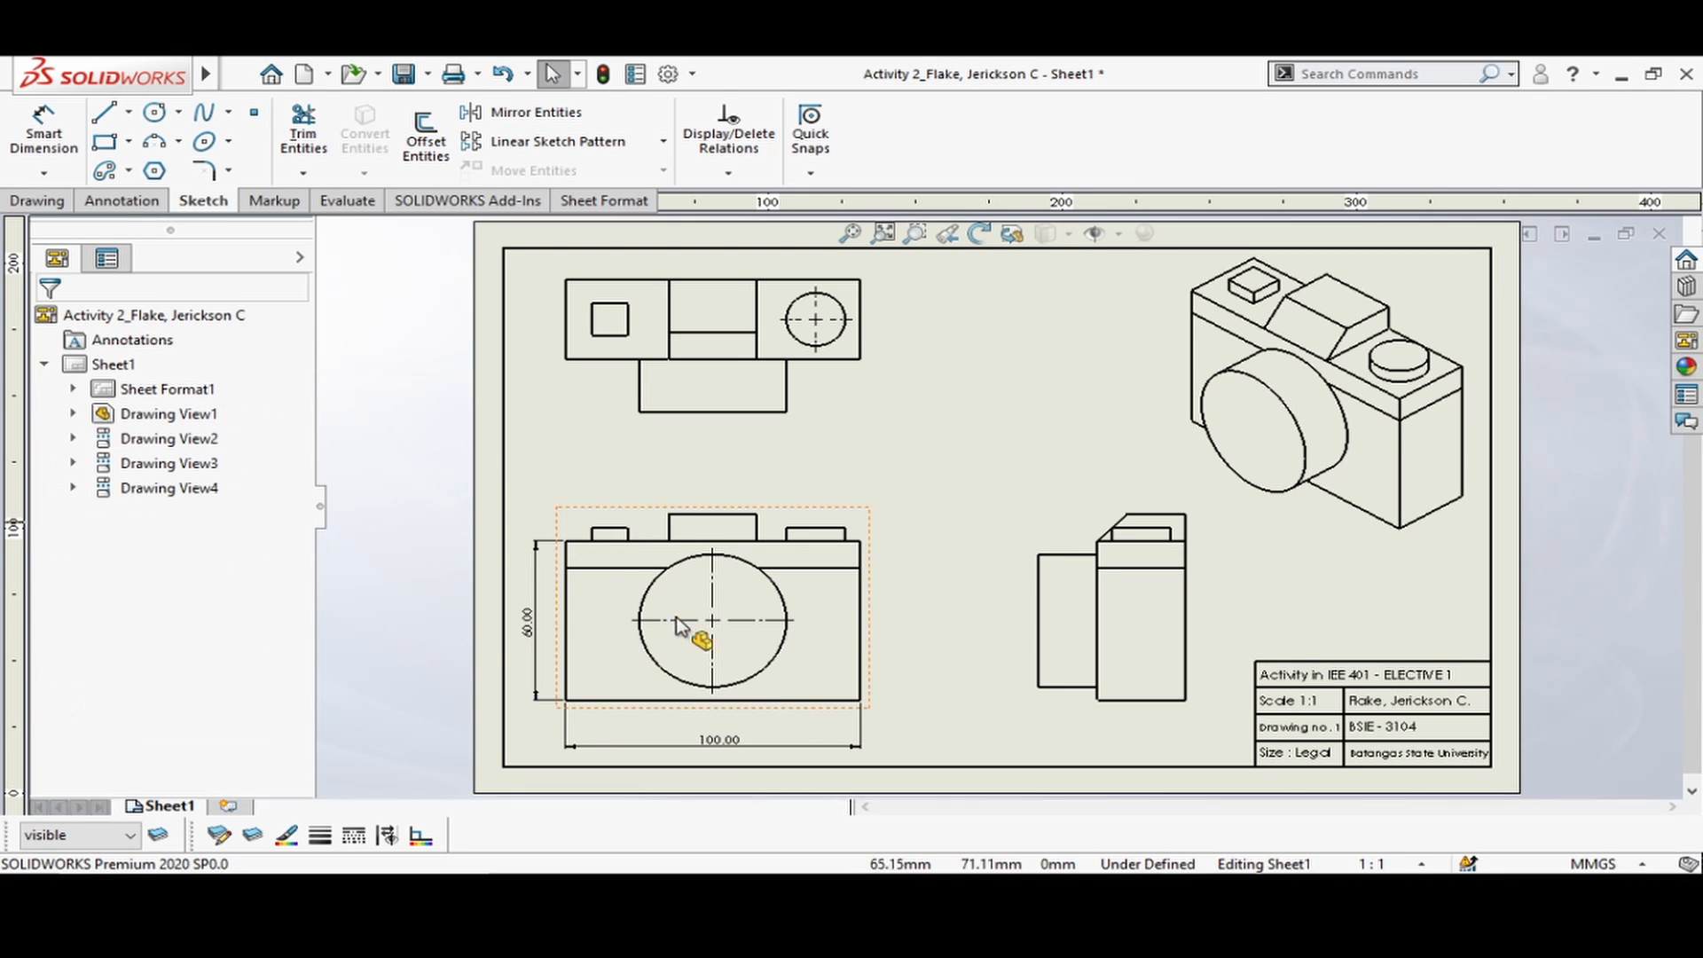
scroll(692, 653, down, 4)
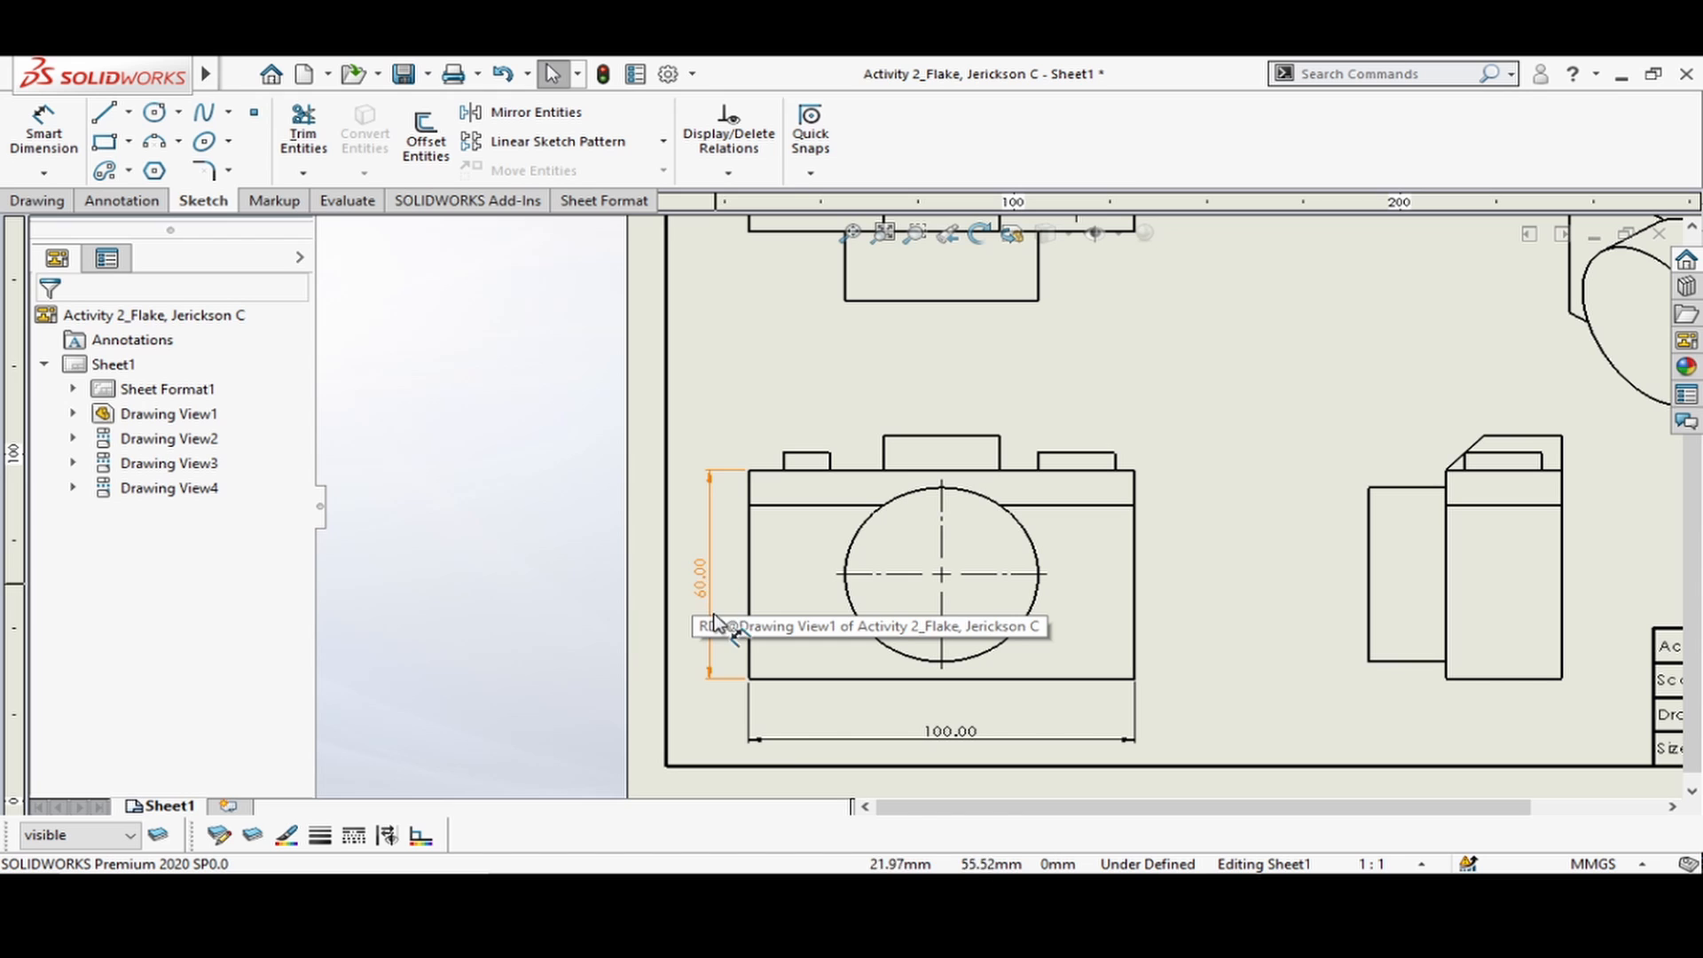
- Set the primary precision of the document's dimensions to None so they show no decimals
click(1423, 865)
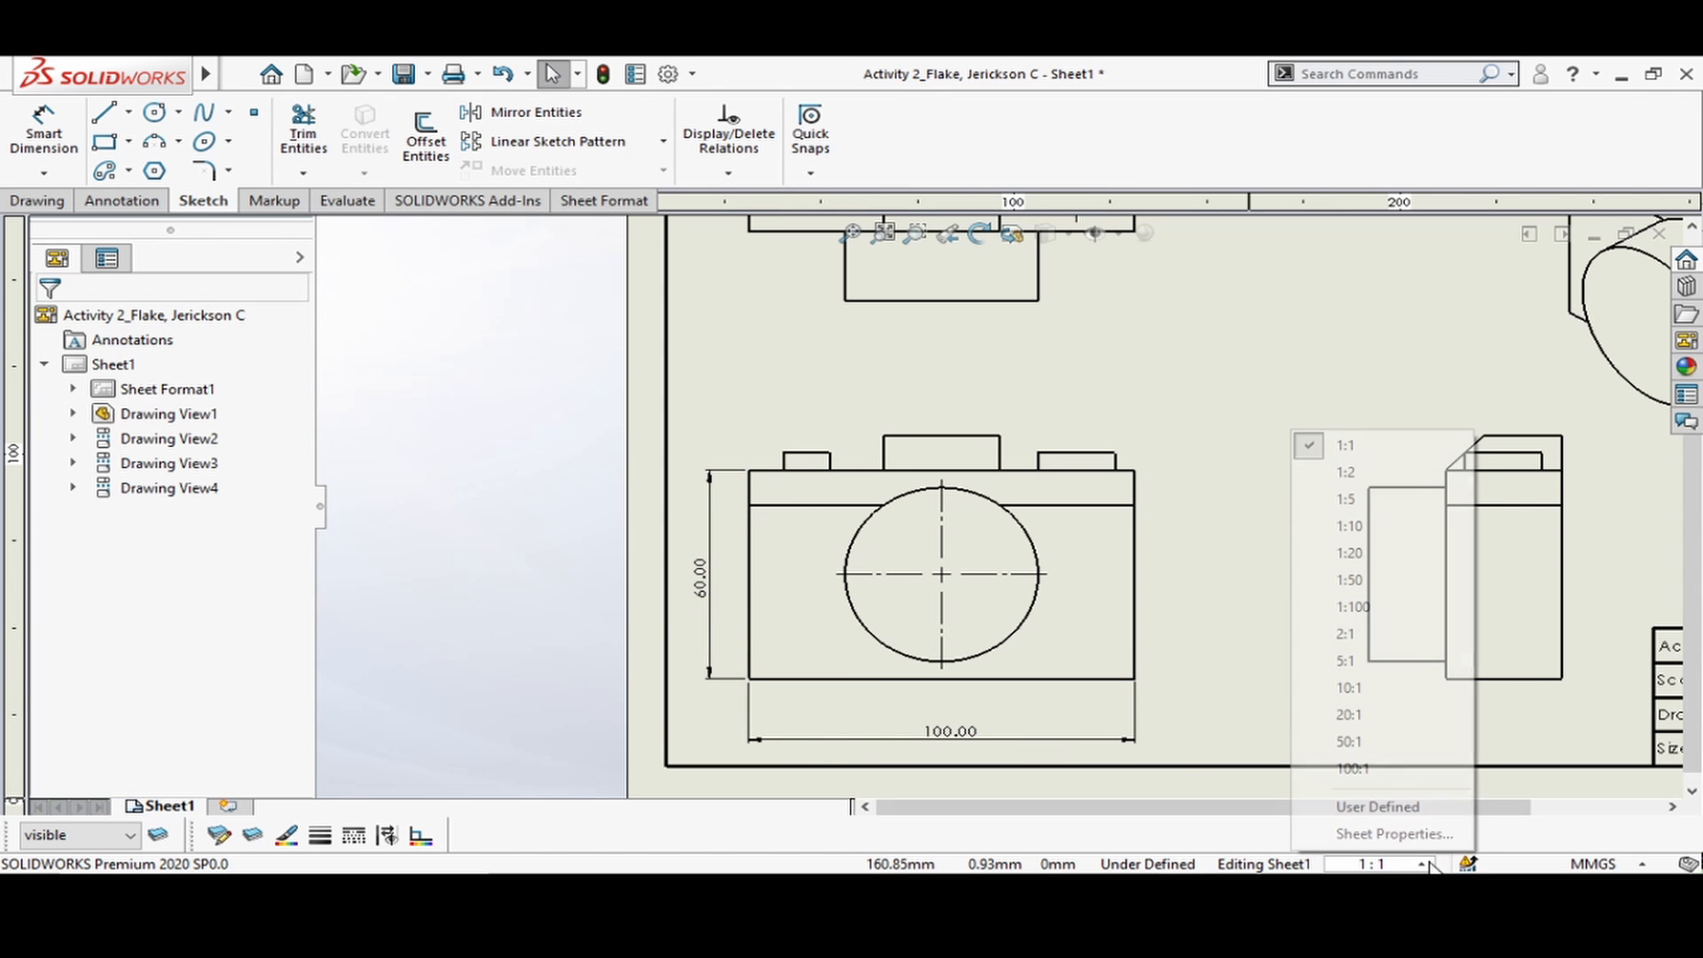
click(1367, 835)
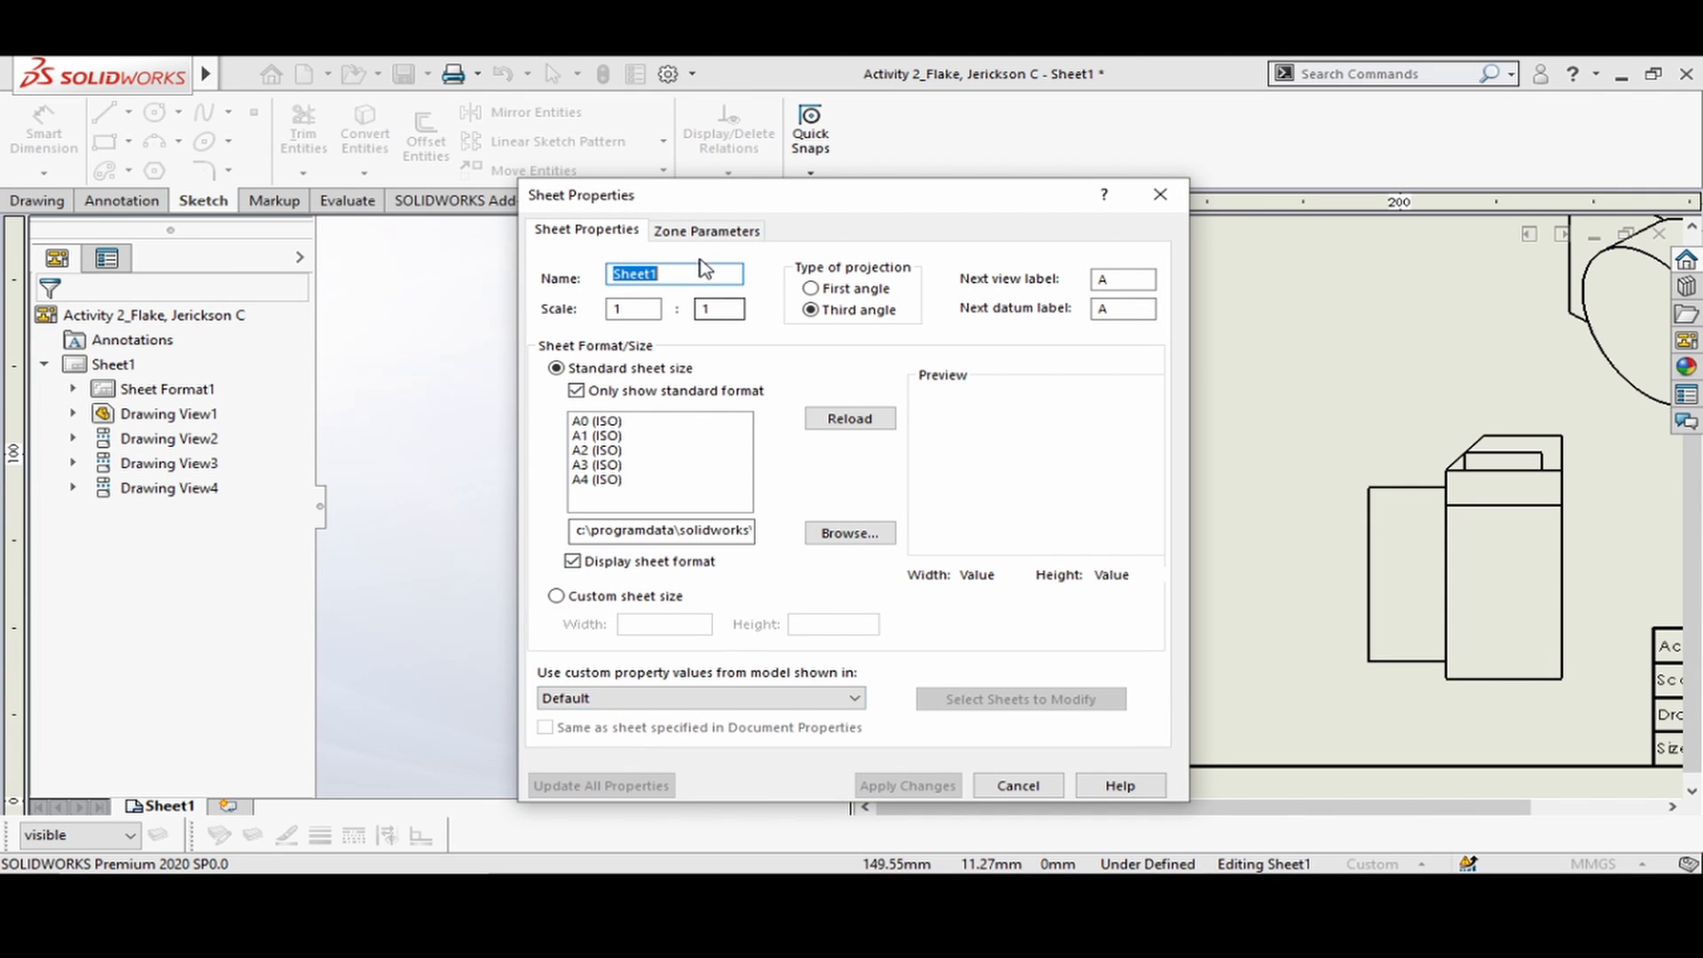
click(707, 231)
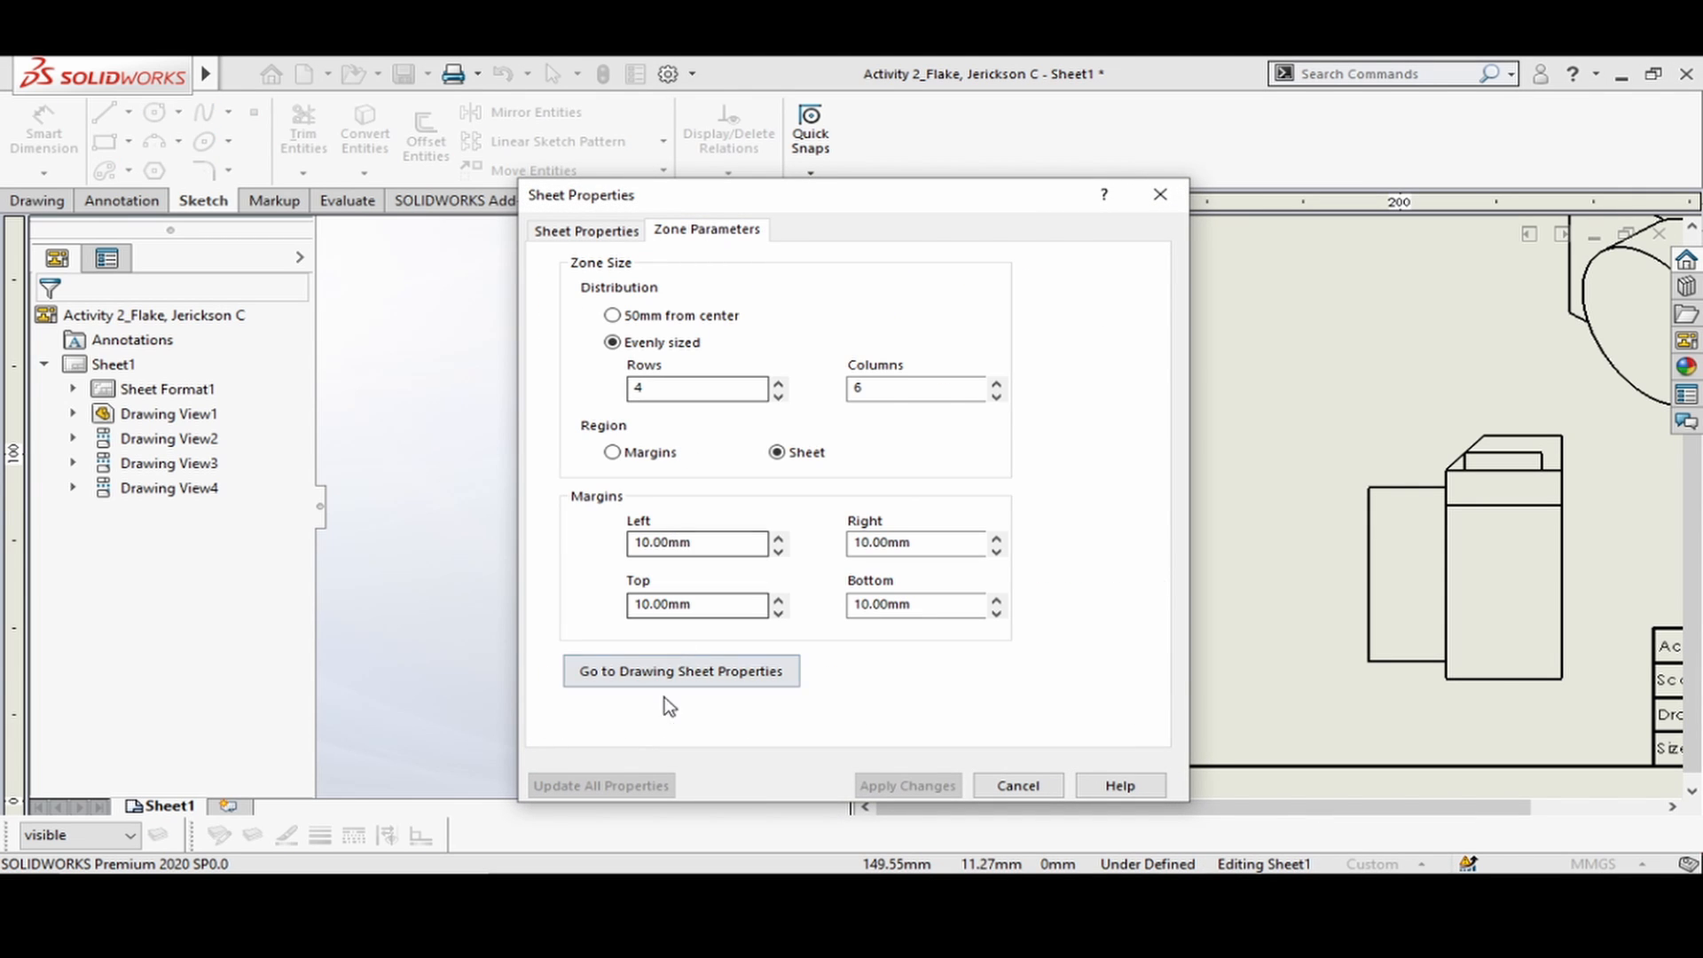
click(658, 674)
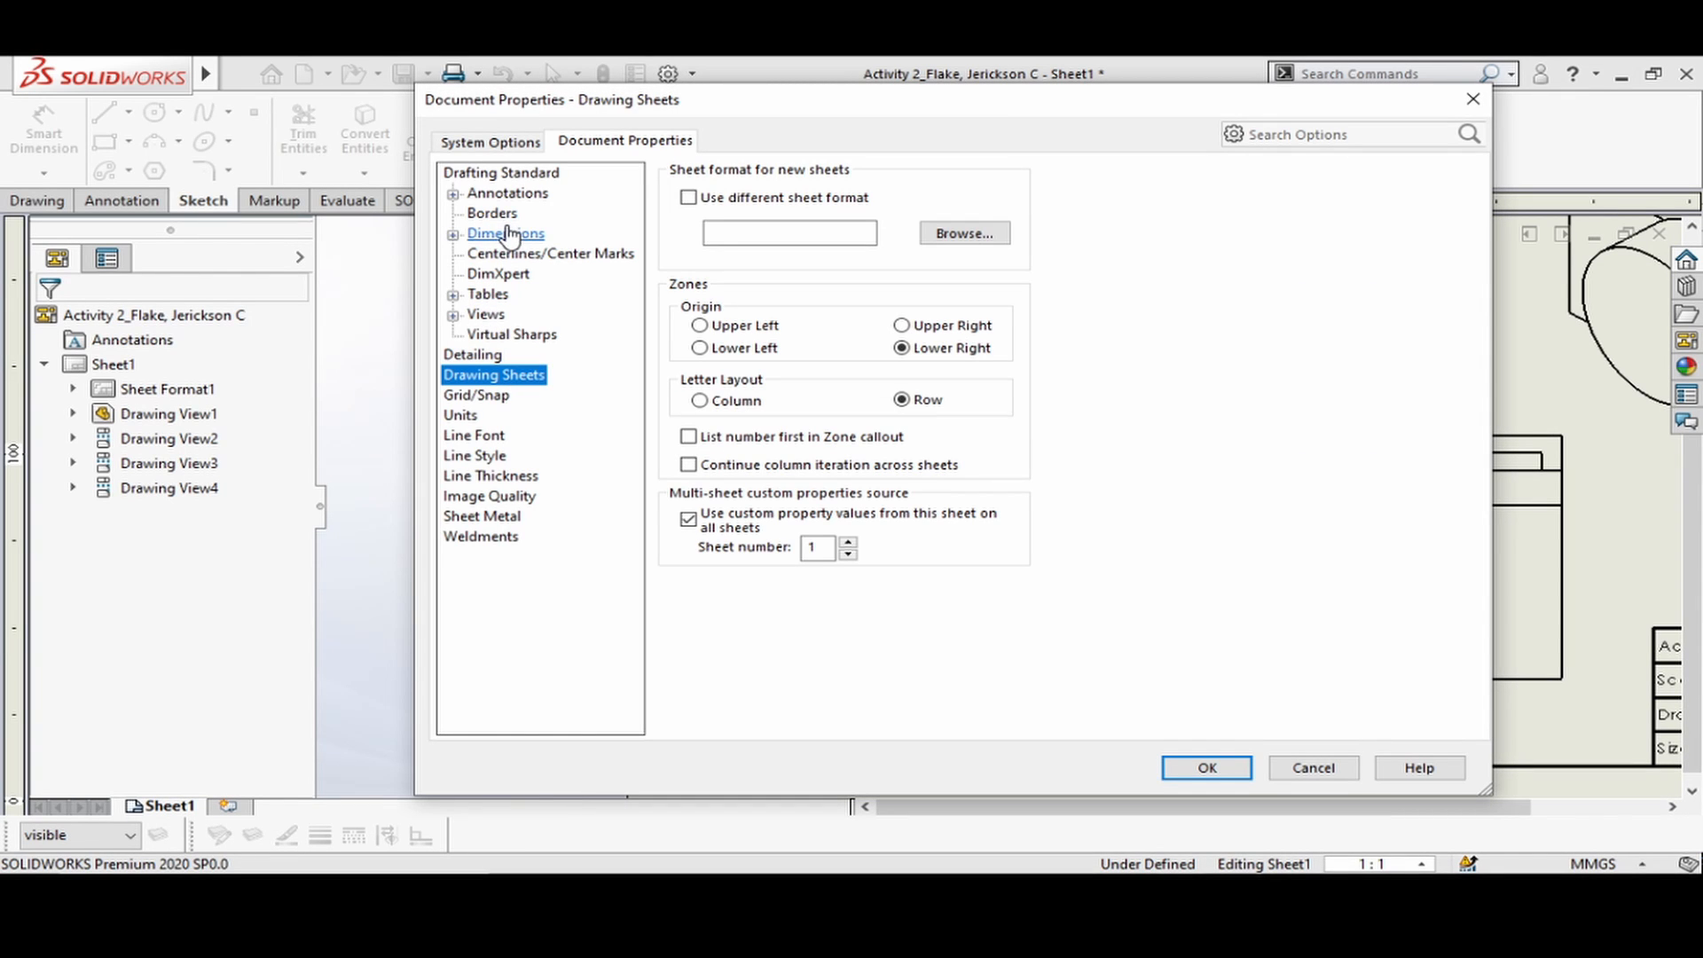
click(512, 234)
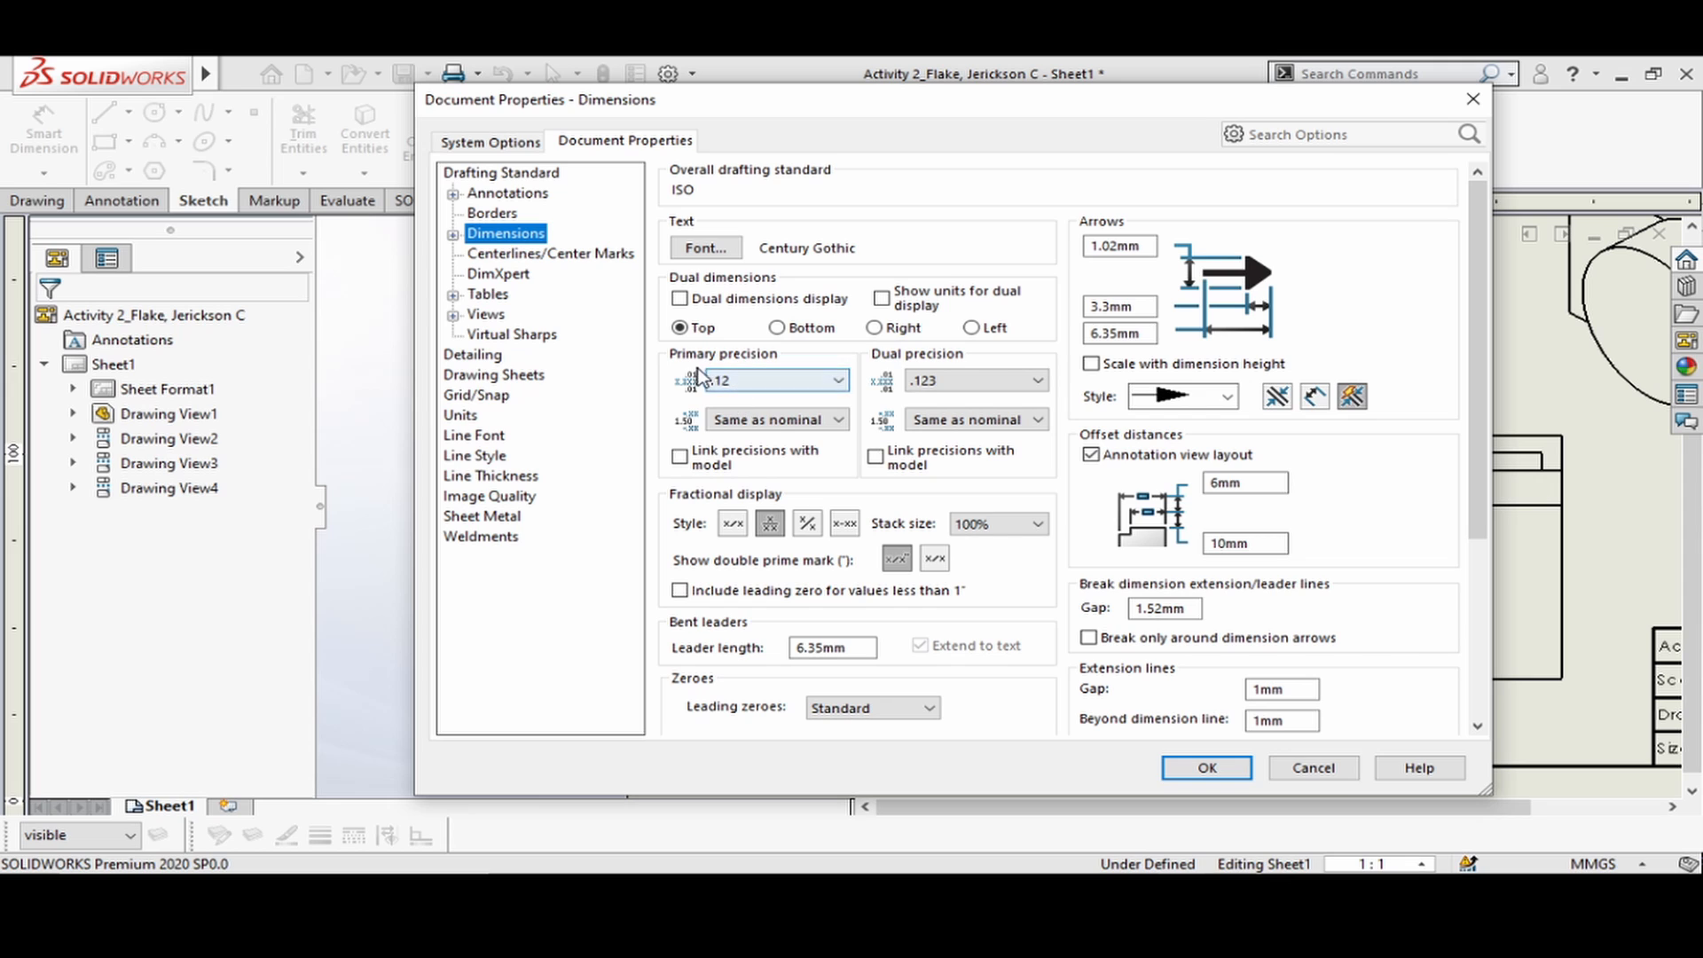
click(839, 380)
click(755, 406)
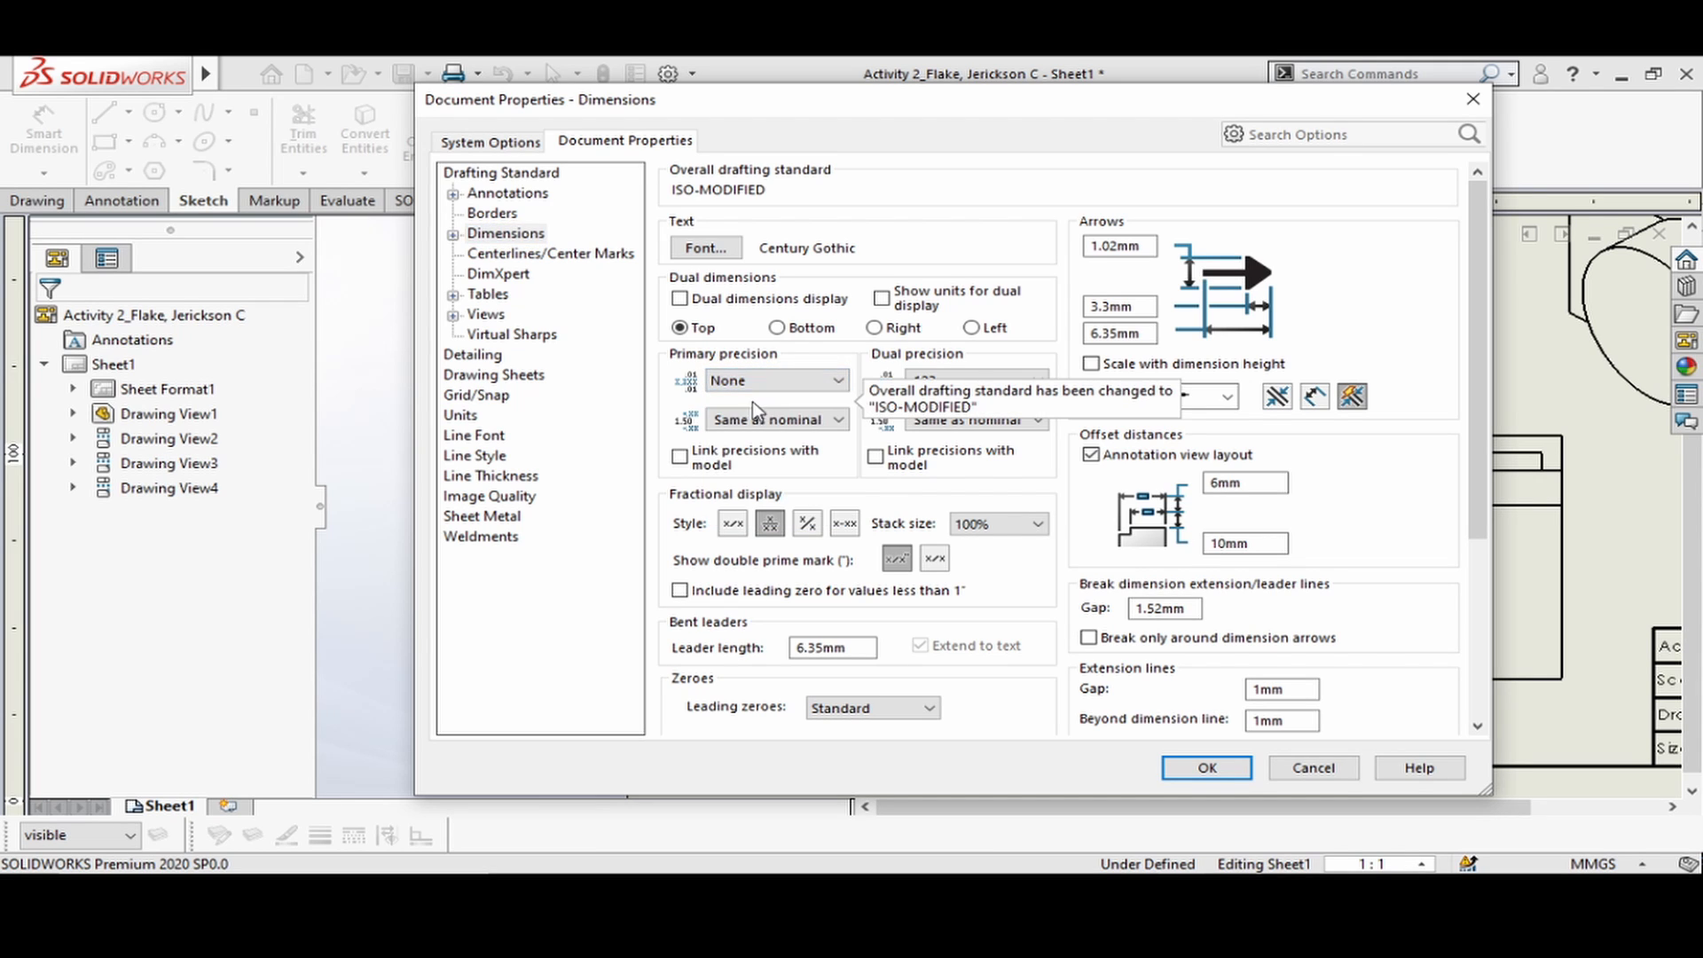
click(1216, 769)
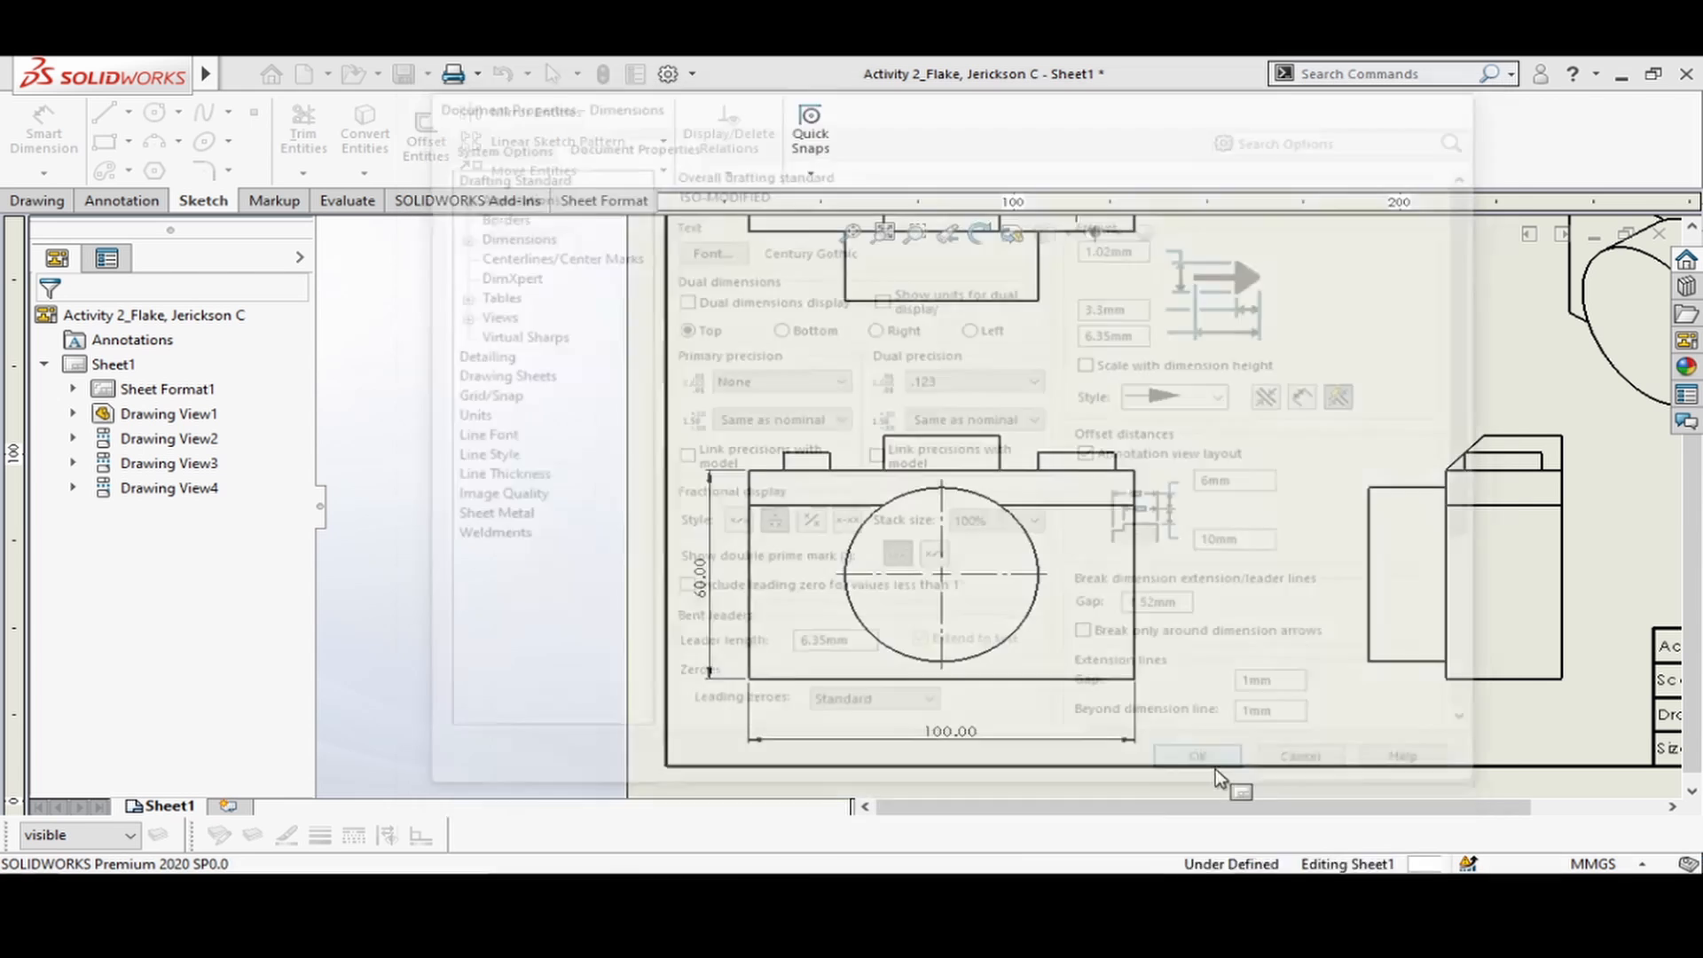
- Dimension the heights of both small knobs and the raised middle block above the camera body in the front view
scroll(1012, 657, up, 2)
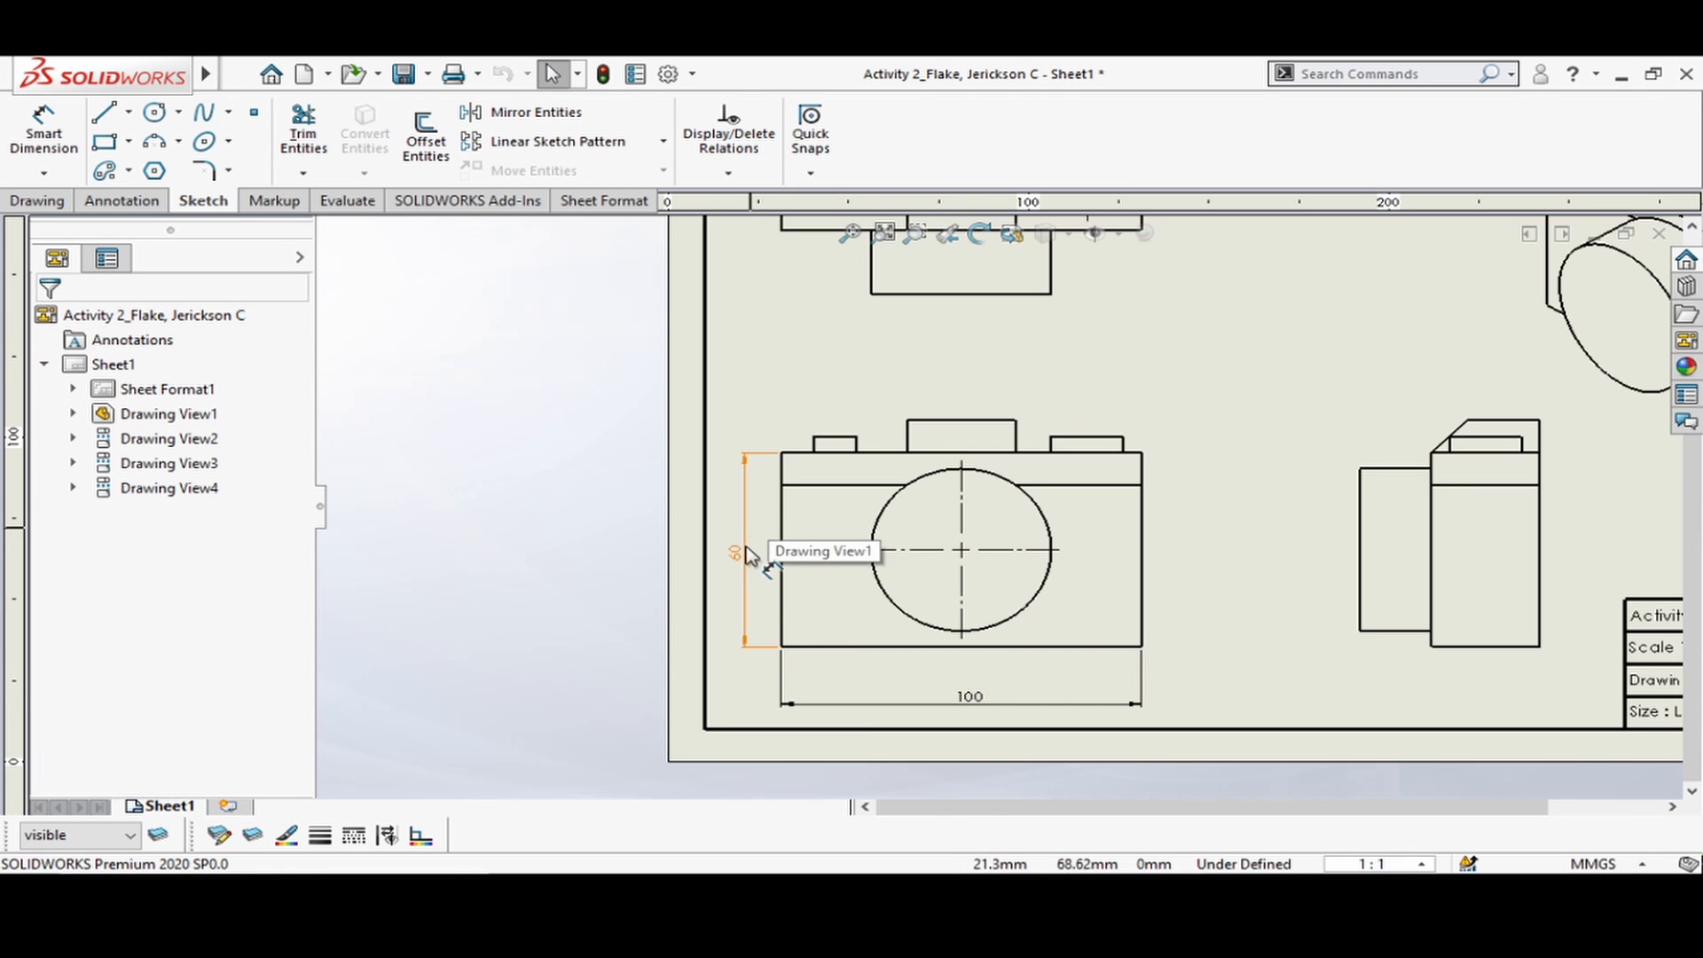
click(42, 141)
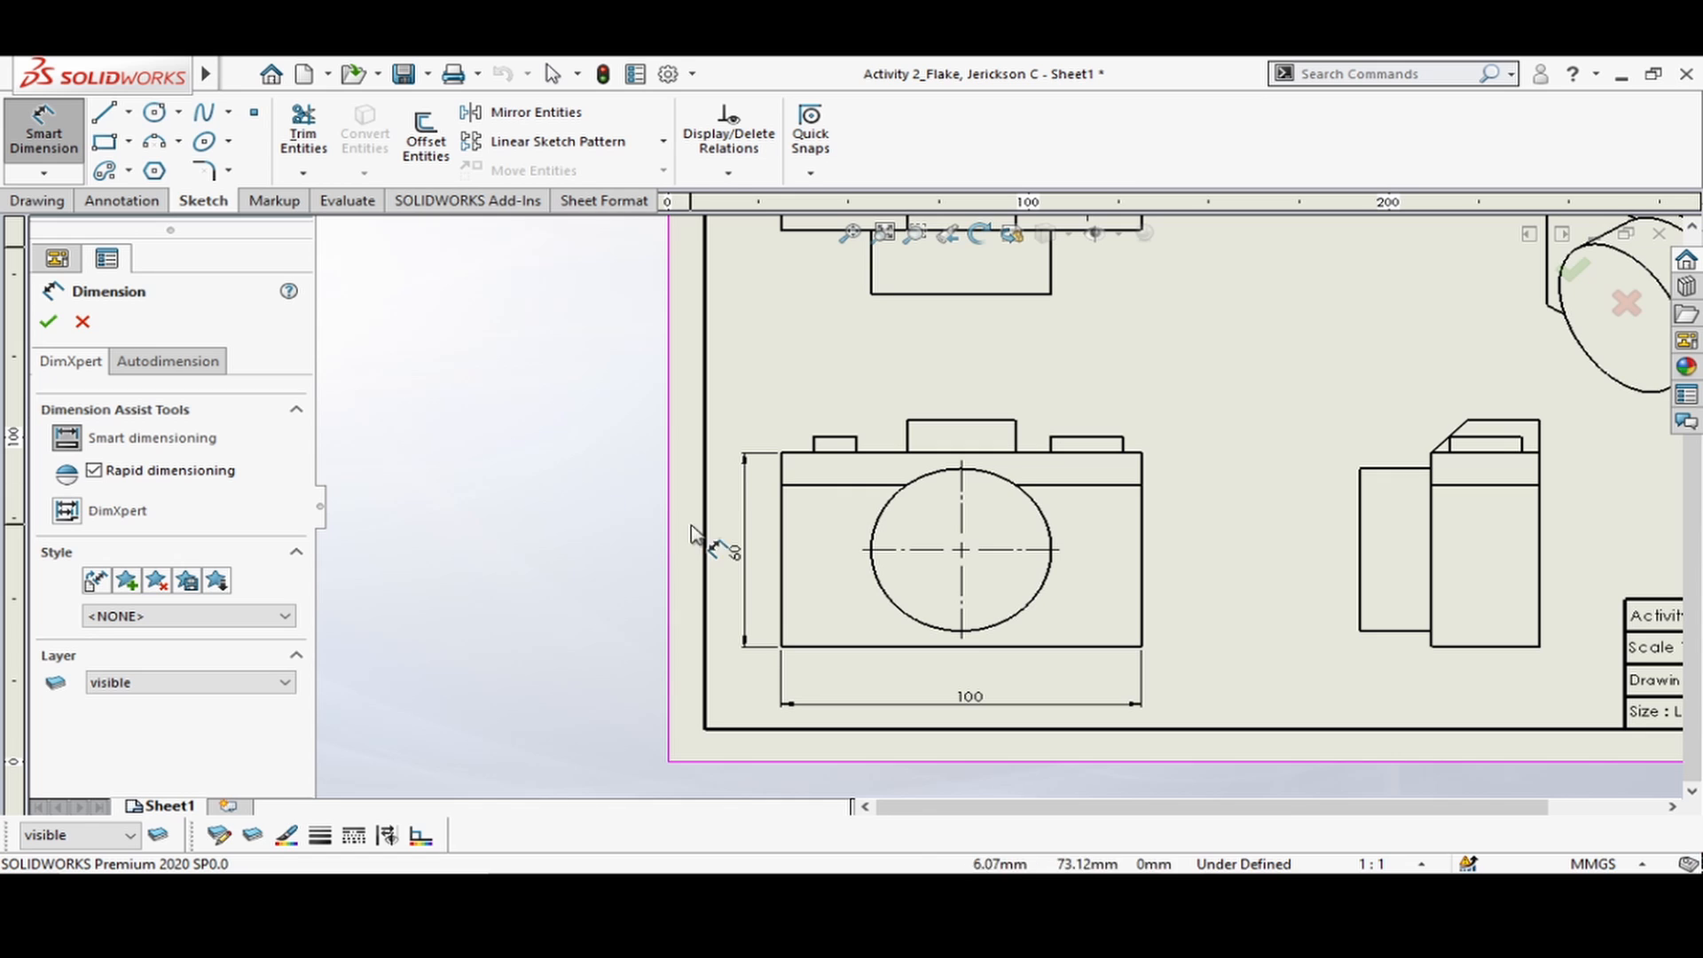
click(815, 444)
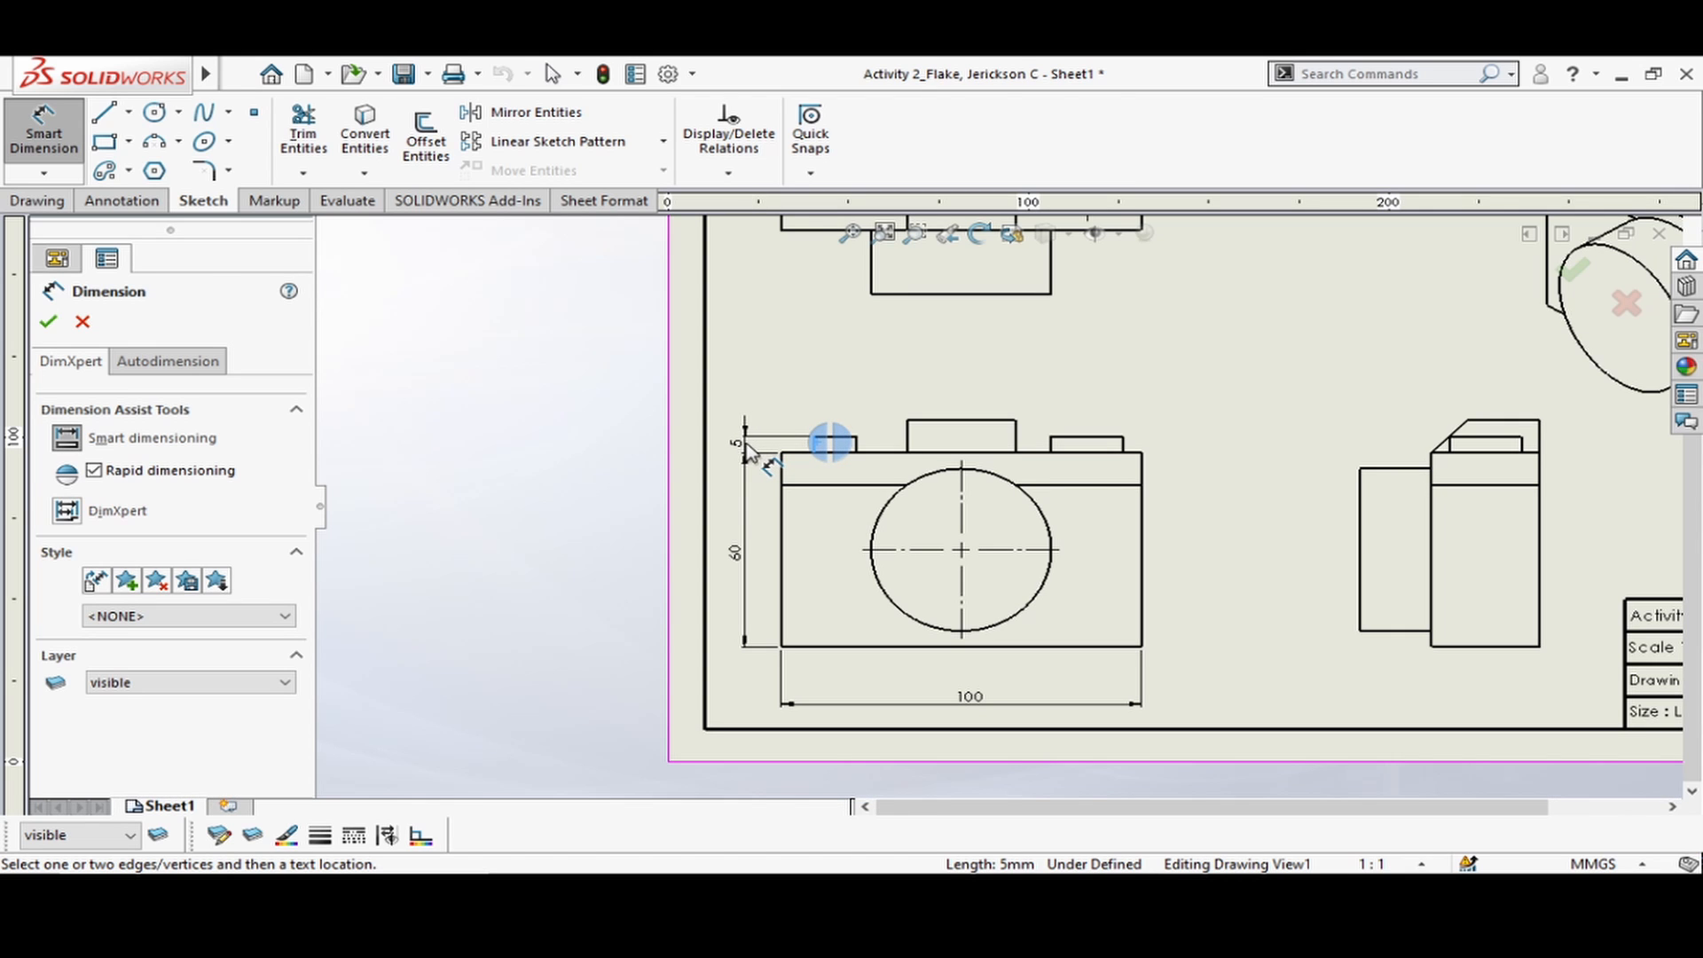
click(743, 440)
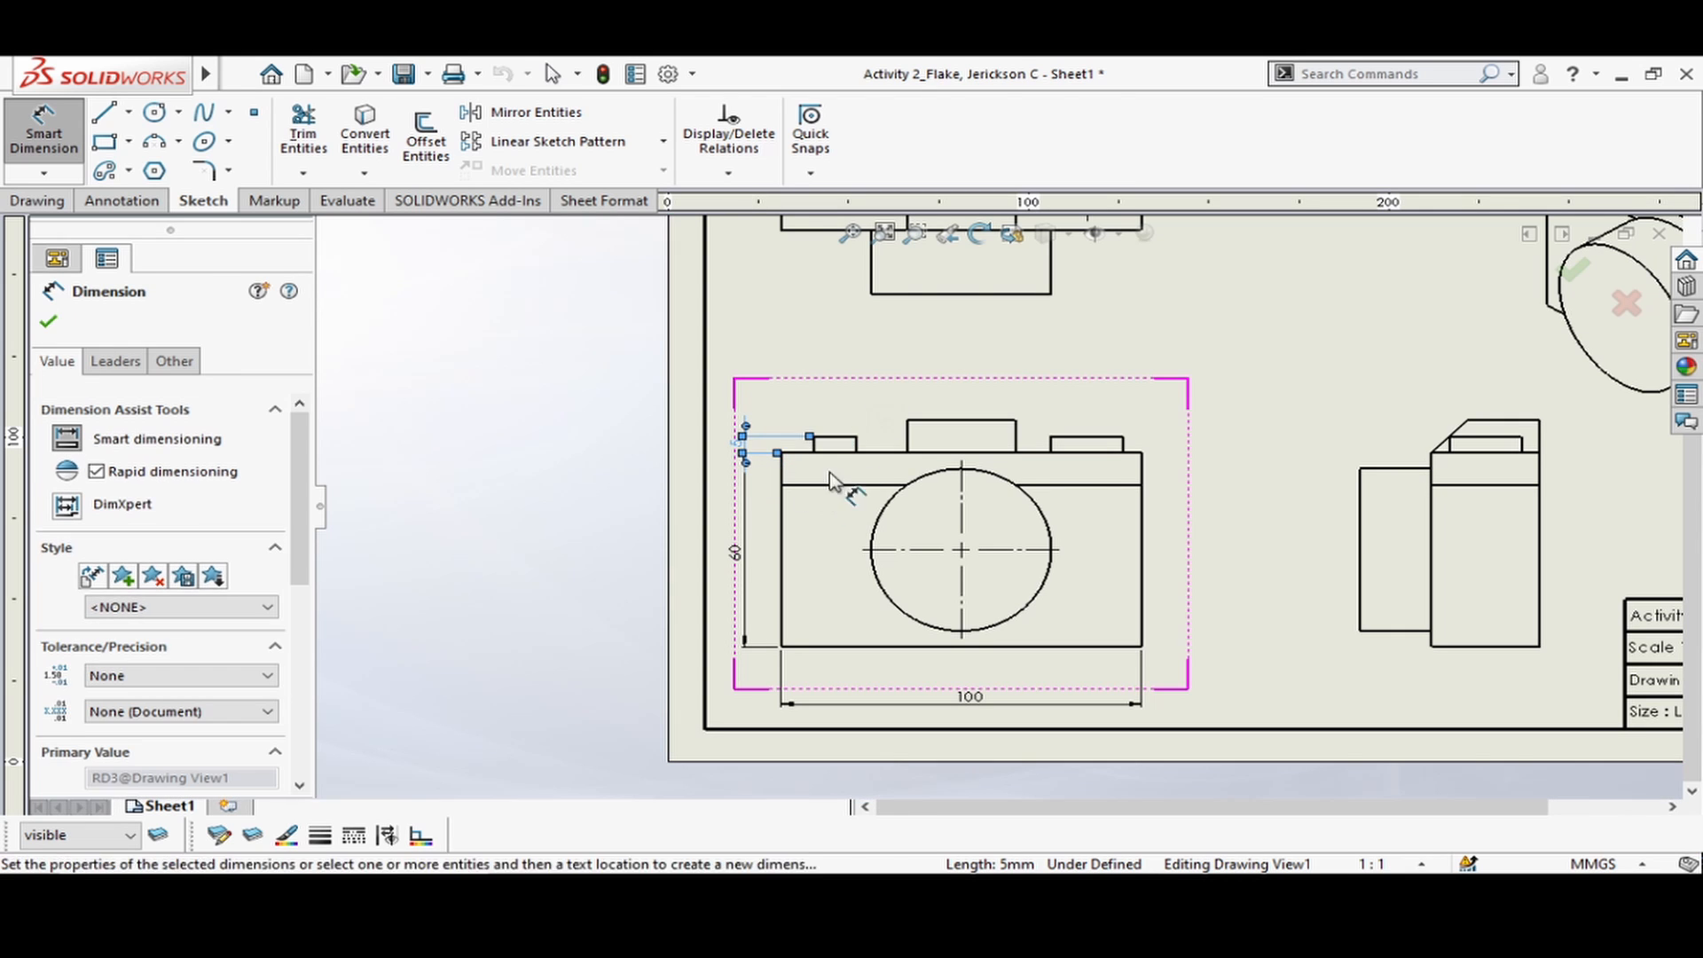
click(1117, 443)
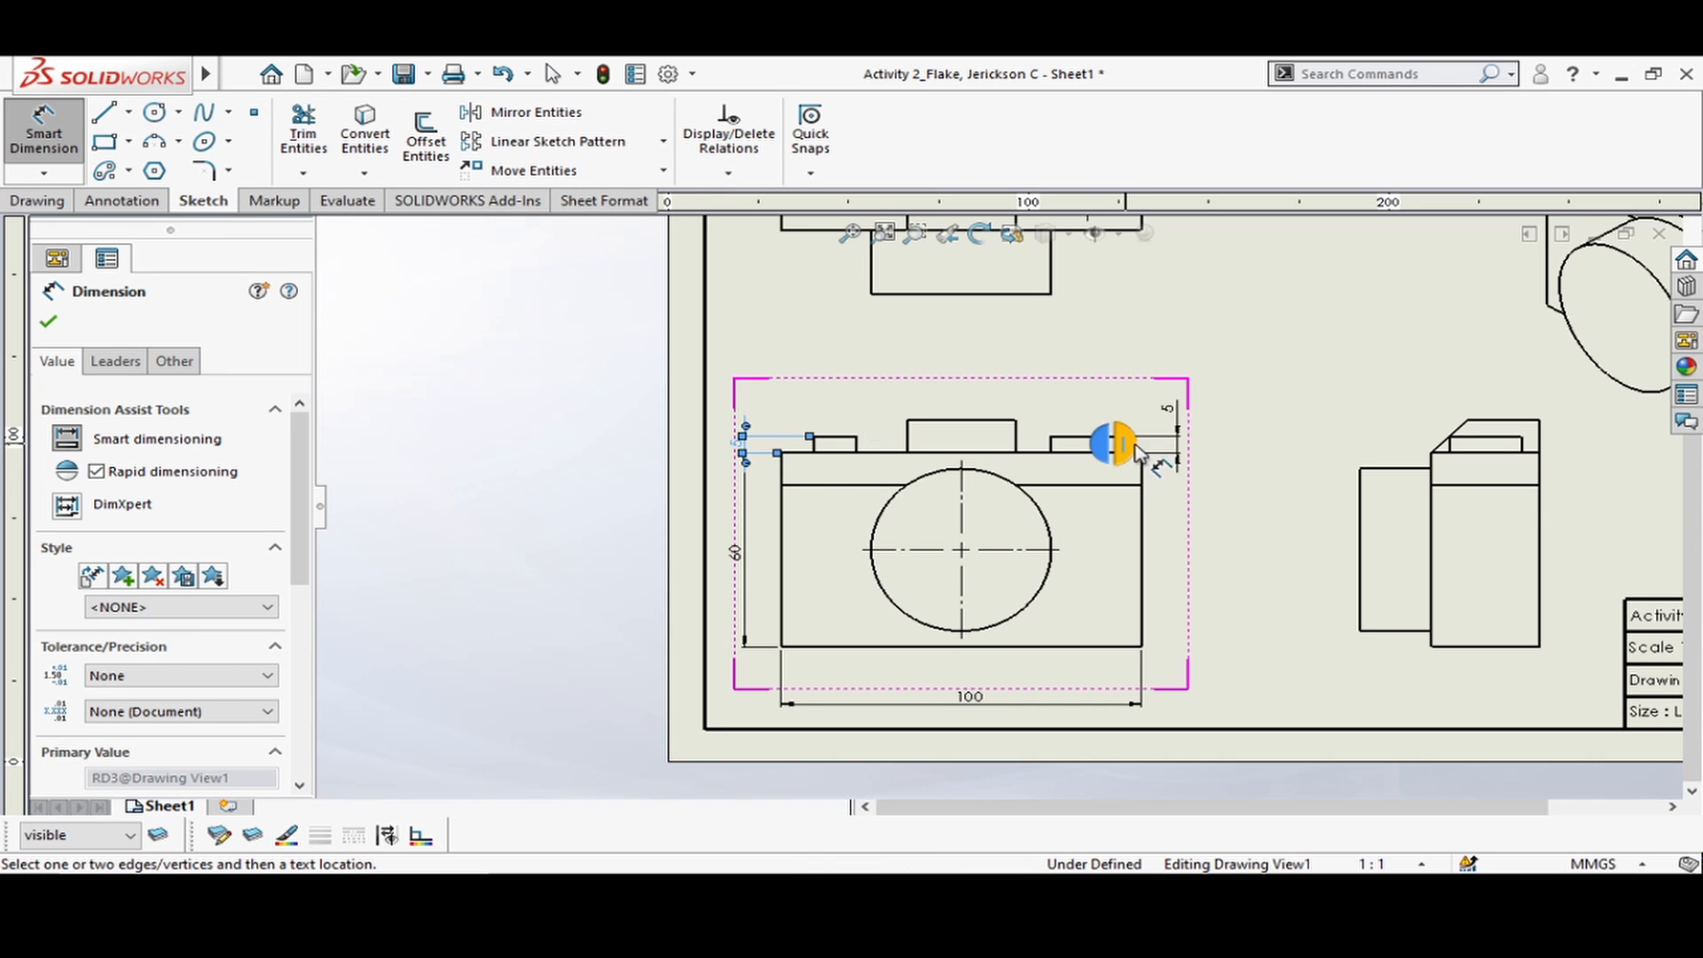
click(1183, 450)
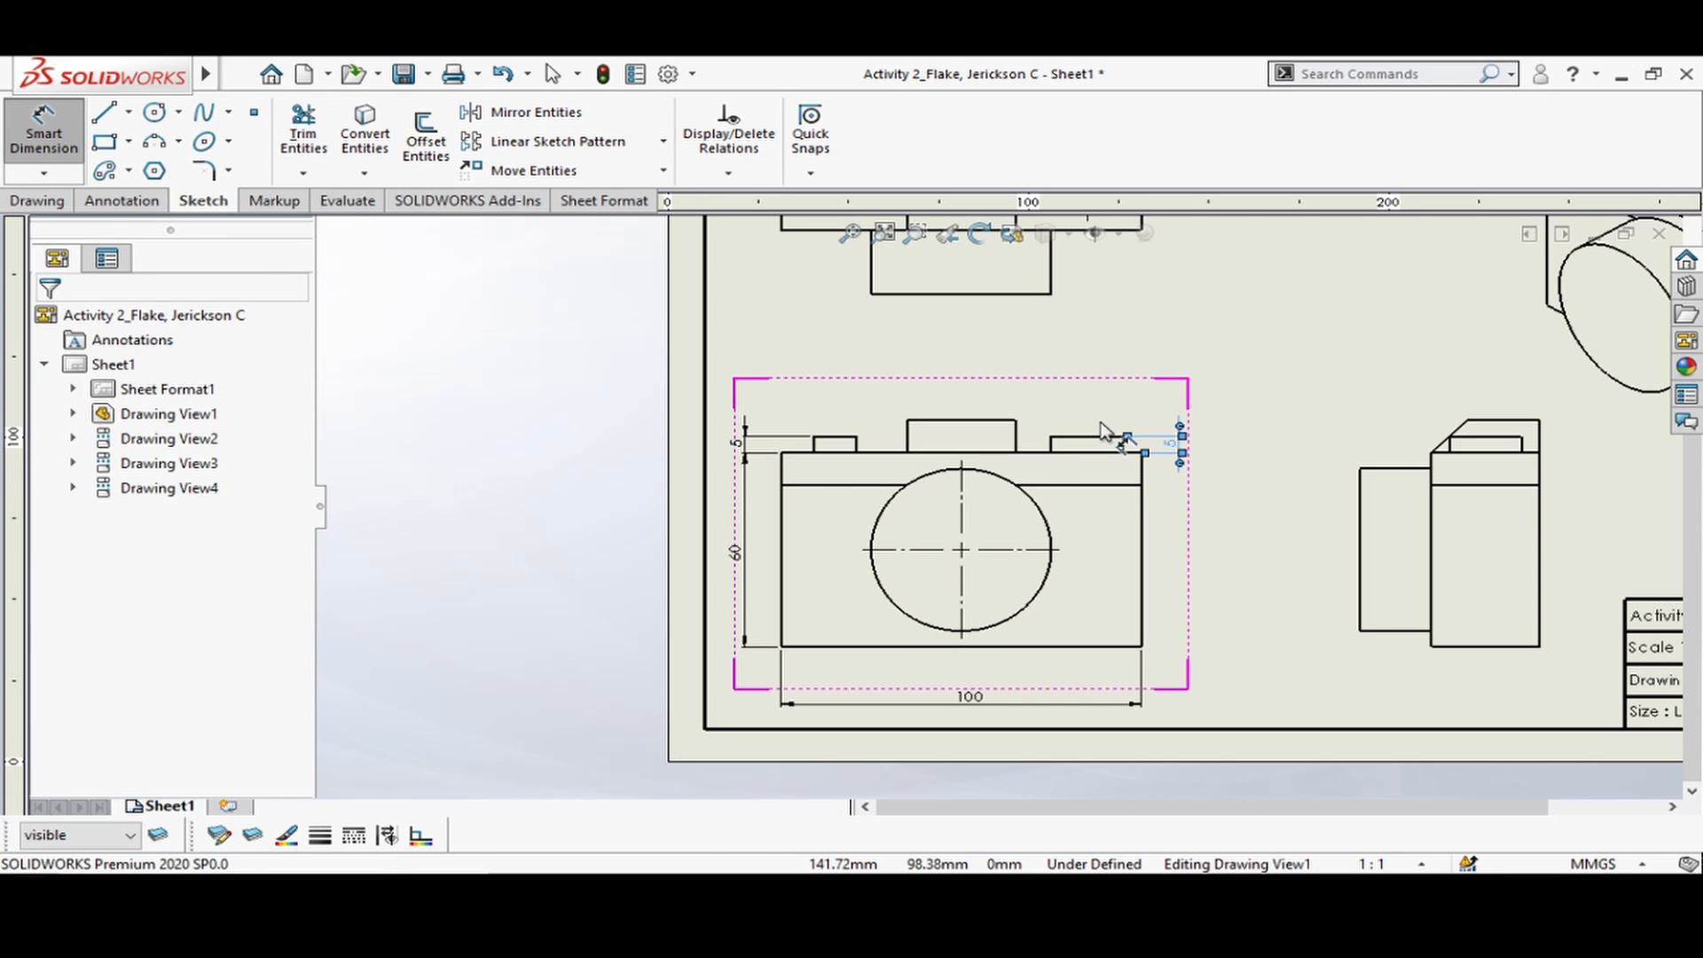
click(1018, 443)
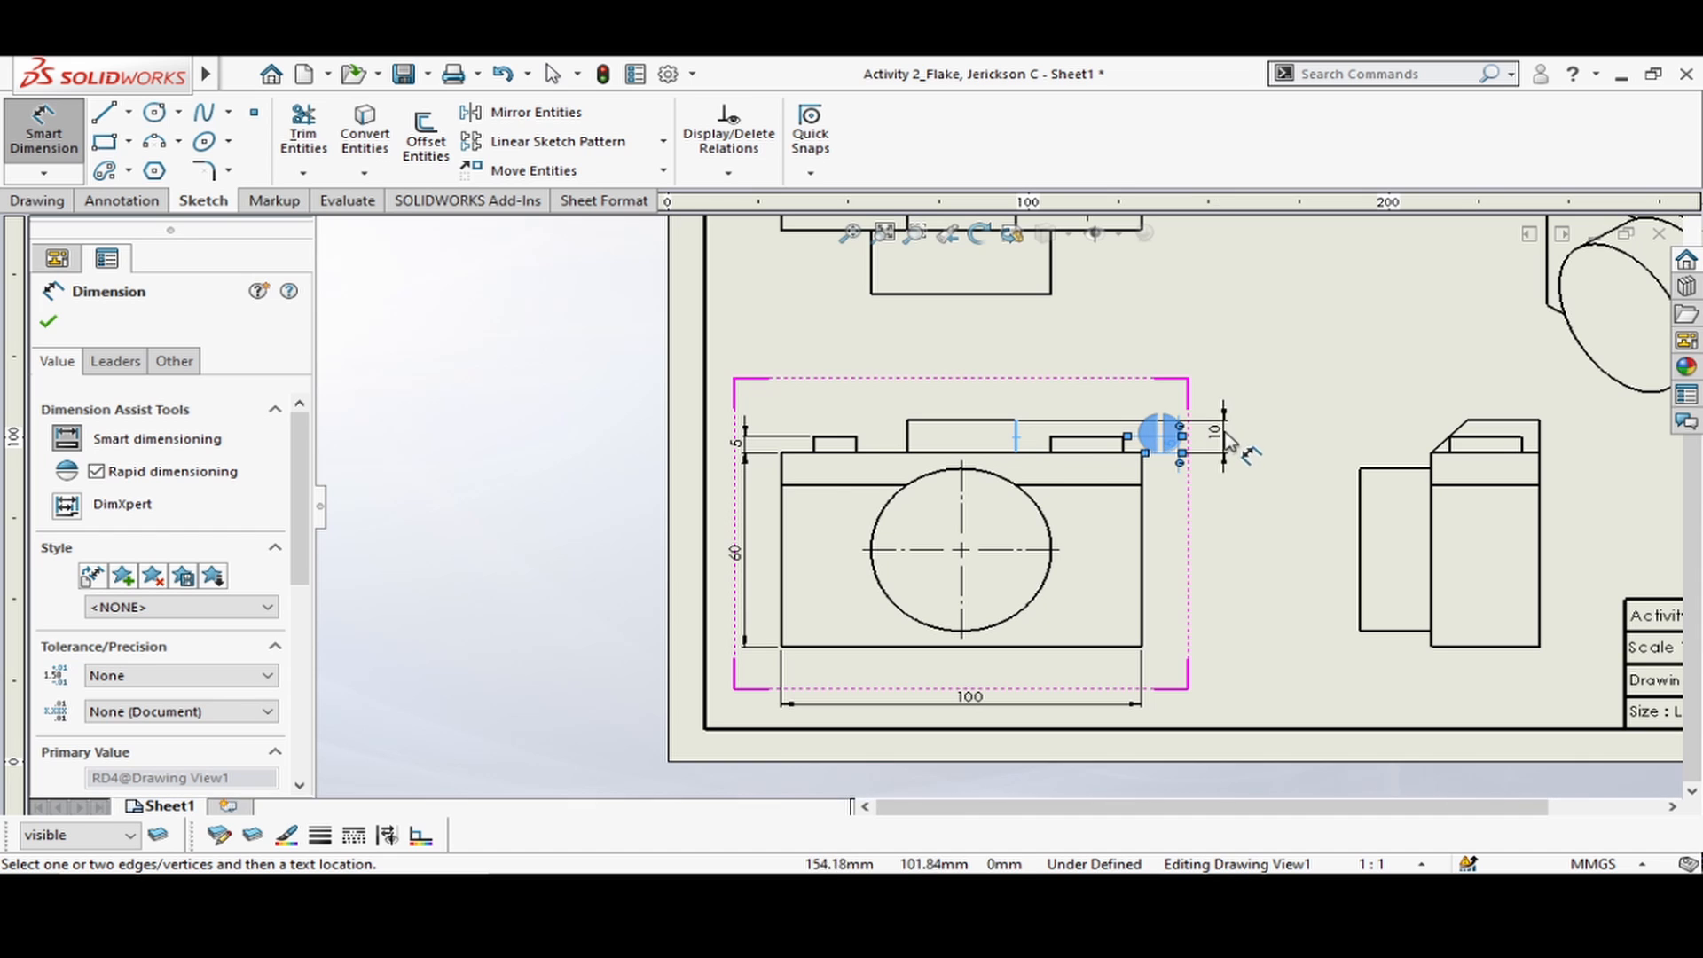
click(1227, 443)
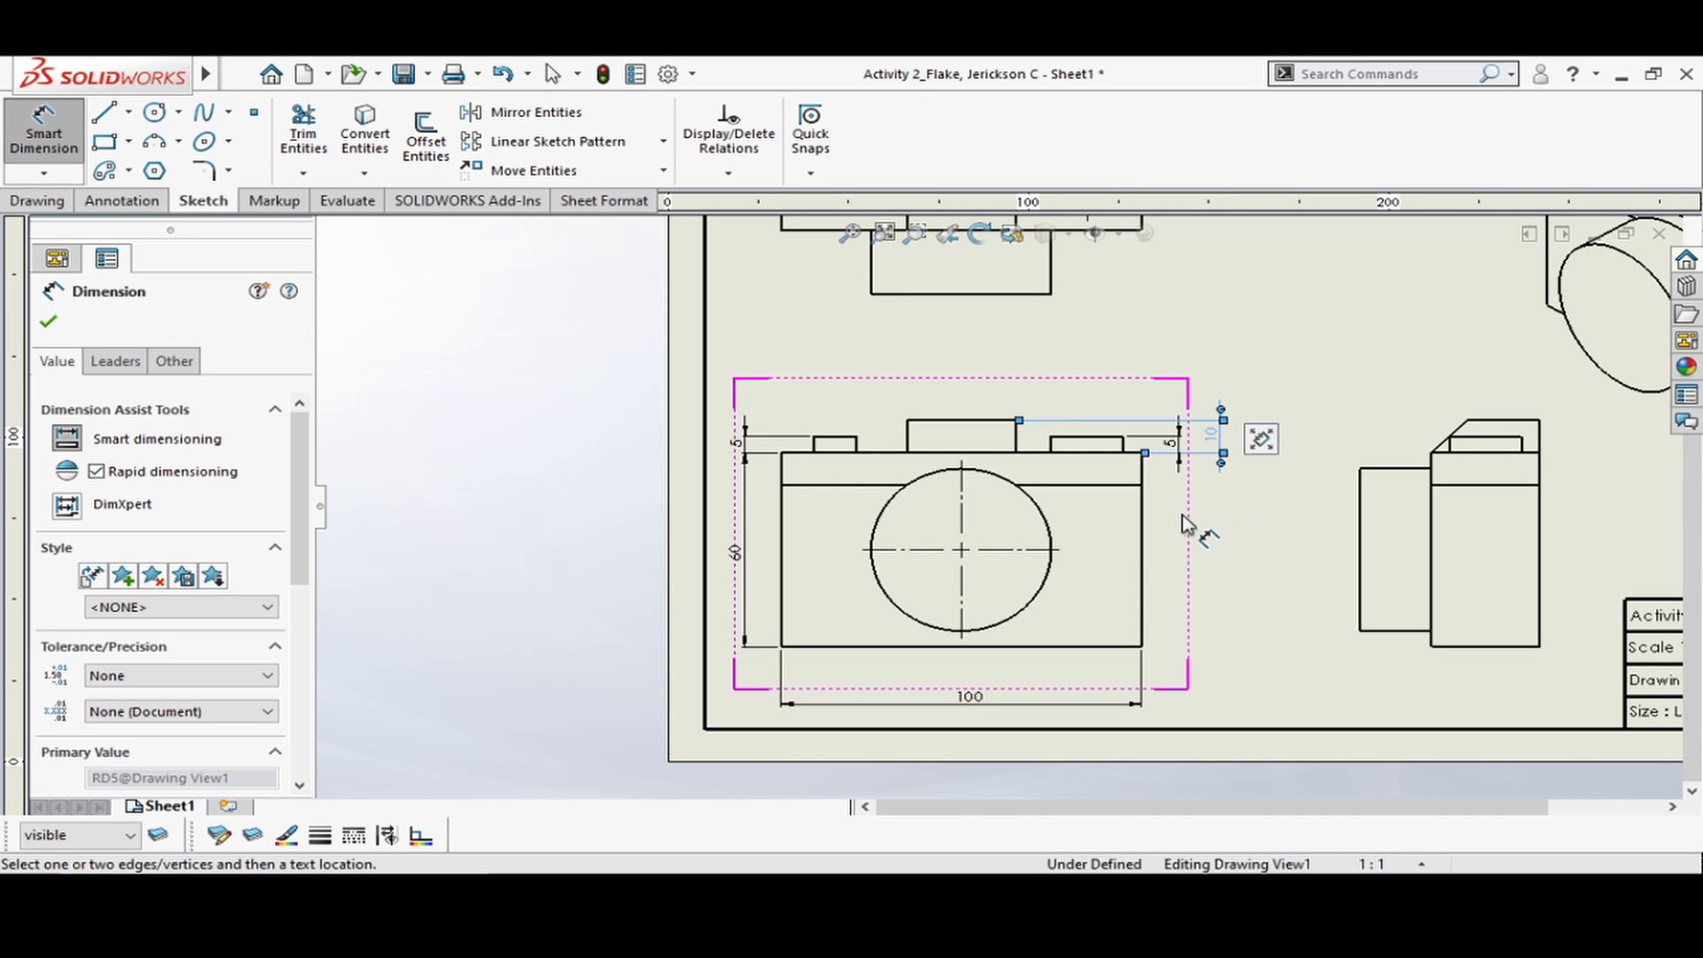
- Dimension the lens circle's diameter in the front view, placing the text inside the circle
scroll(1225, 568, up, 5)
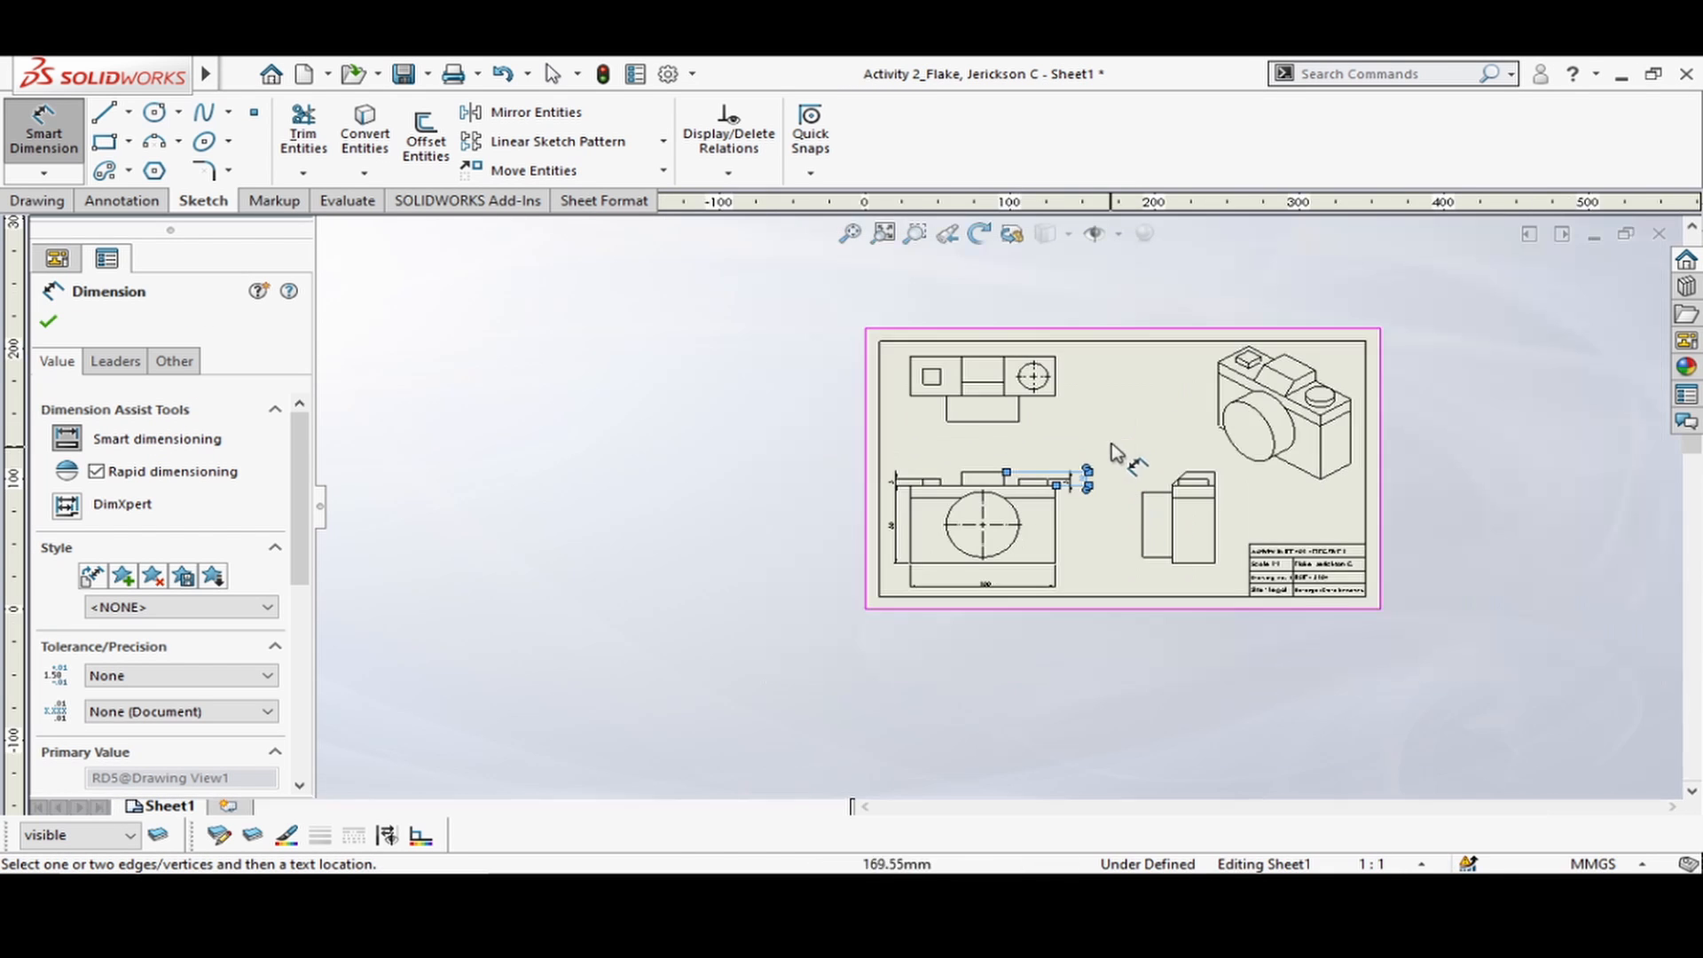
scroll(1121, 456, down, 3)
scroll(1057, 424, down, 3)
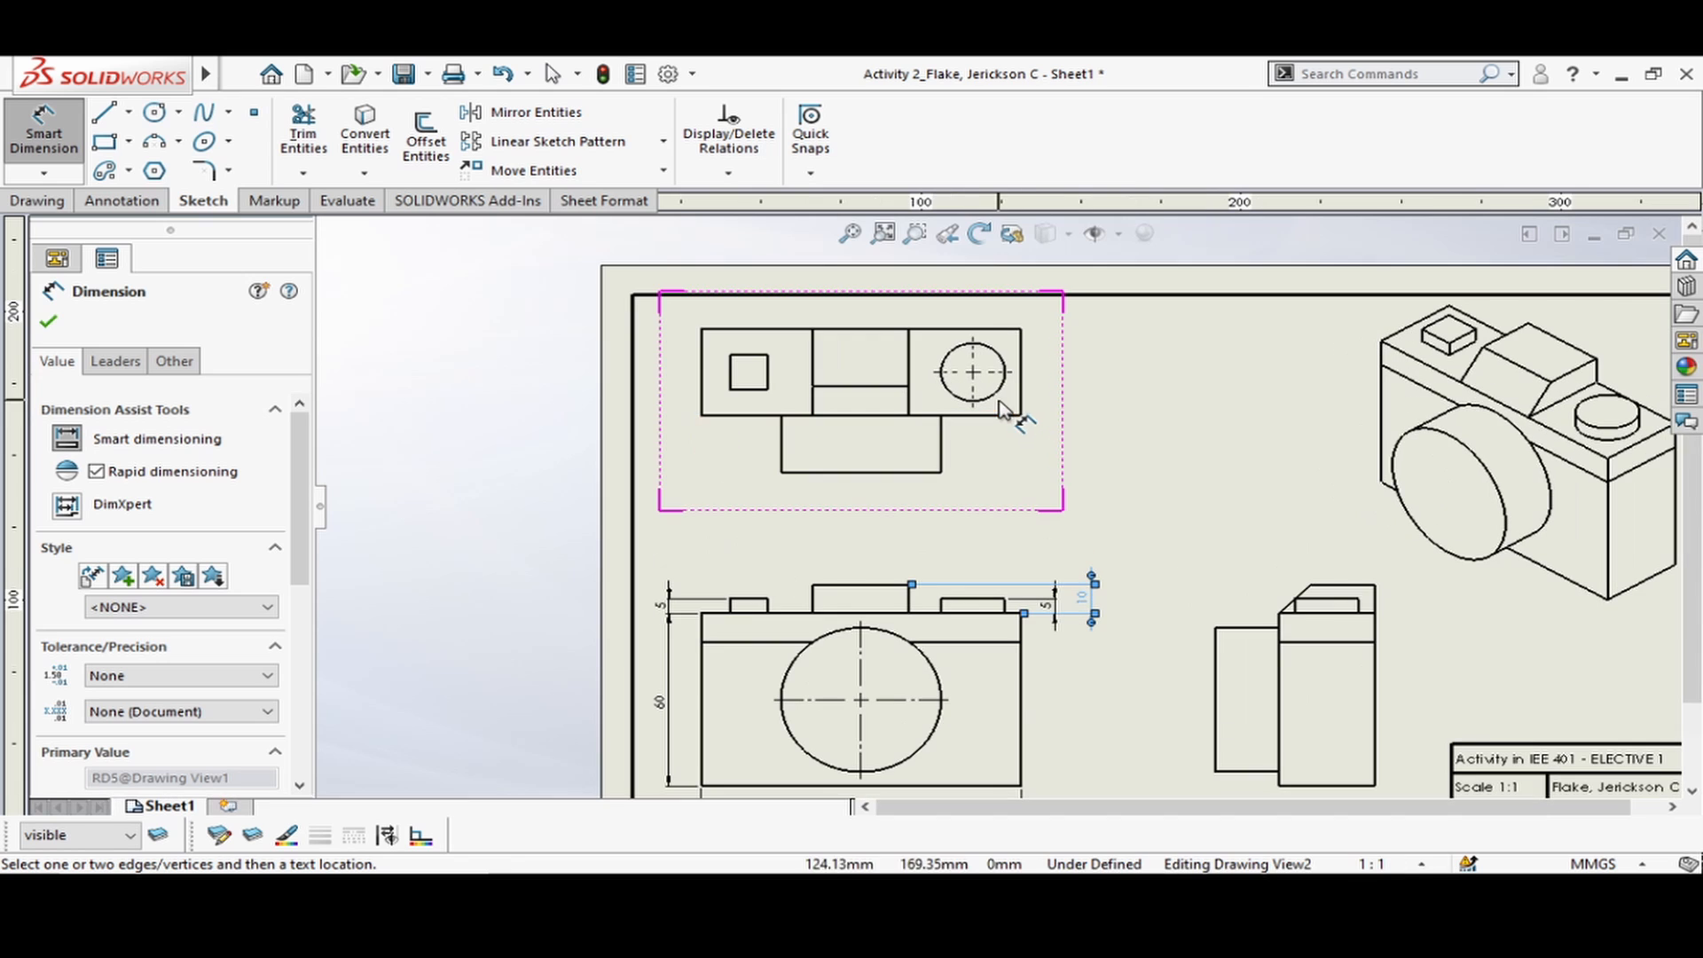
scroll(839, 763, up, 4)
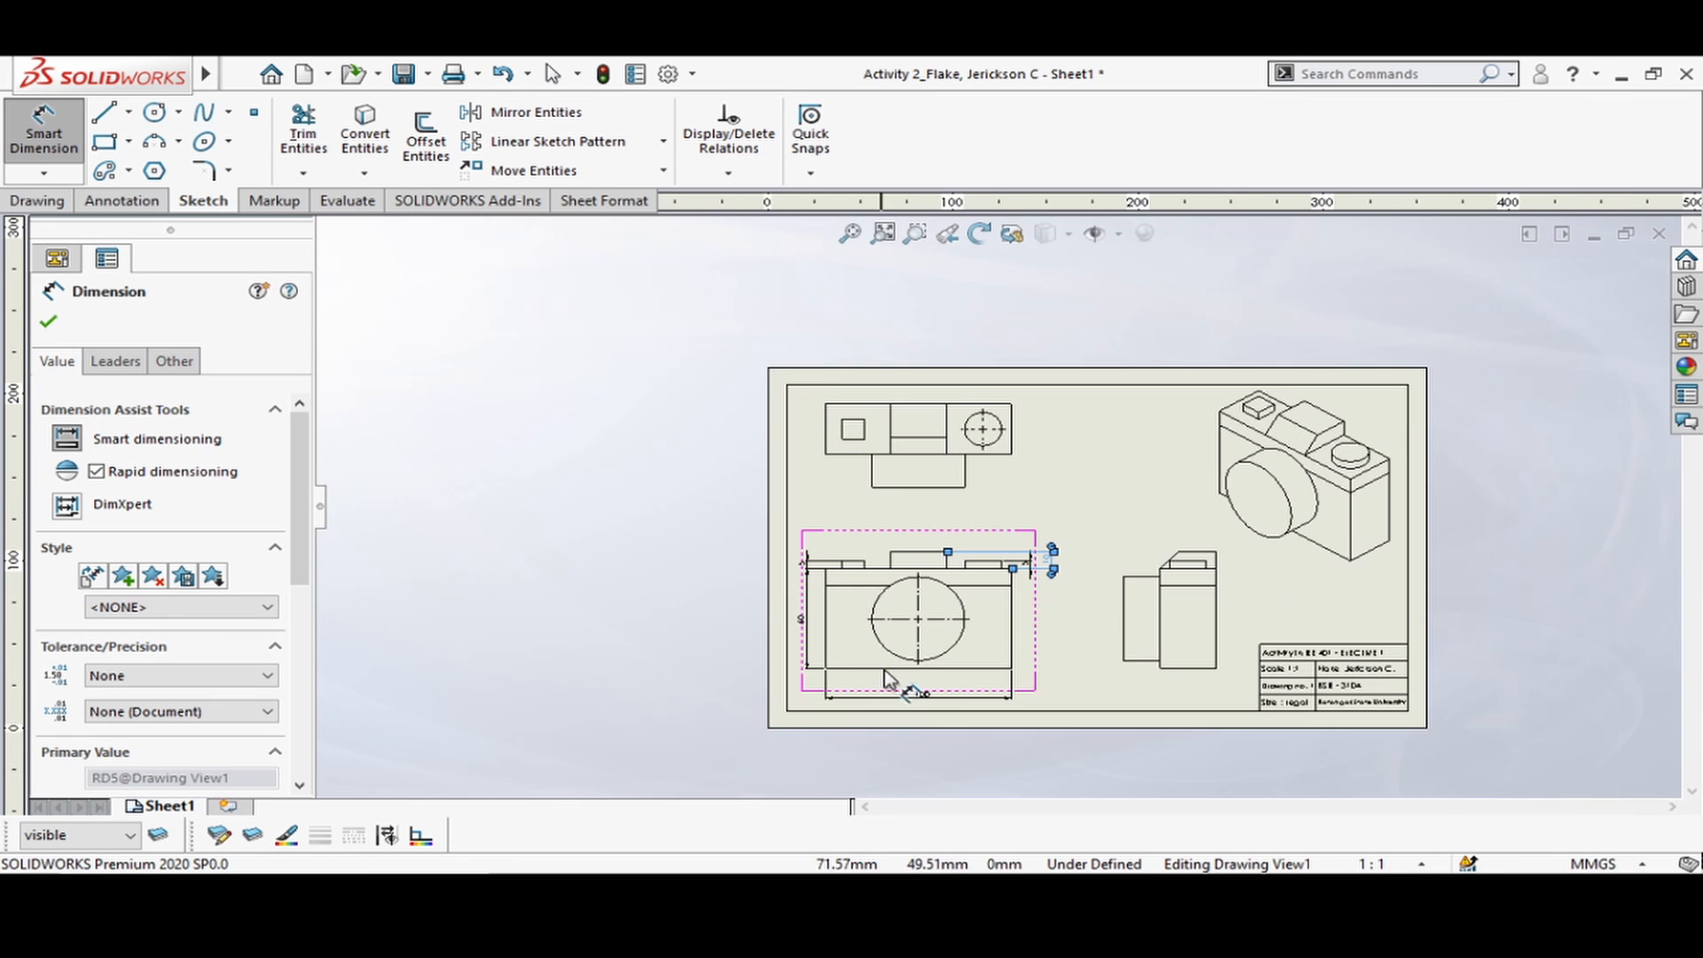
scroll(922, 656, down, 4)
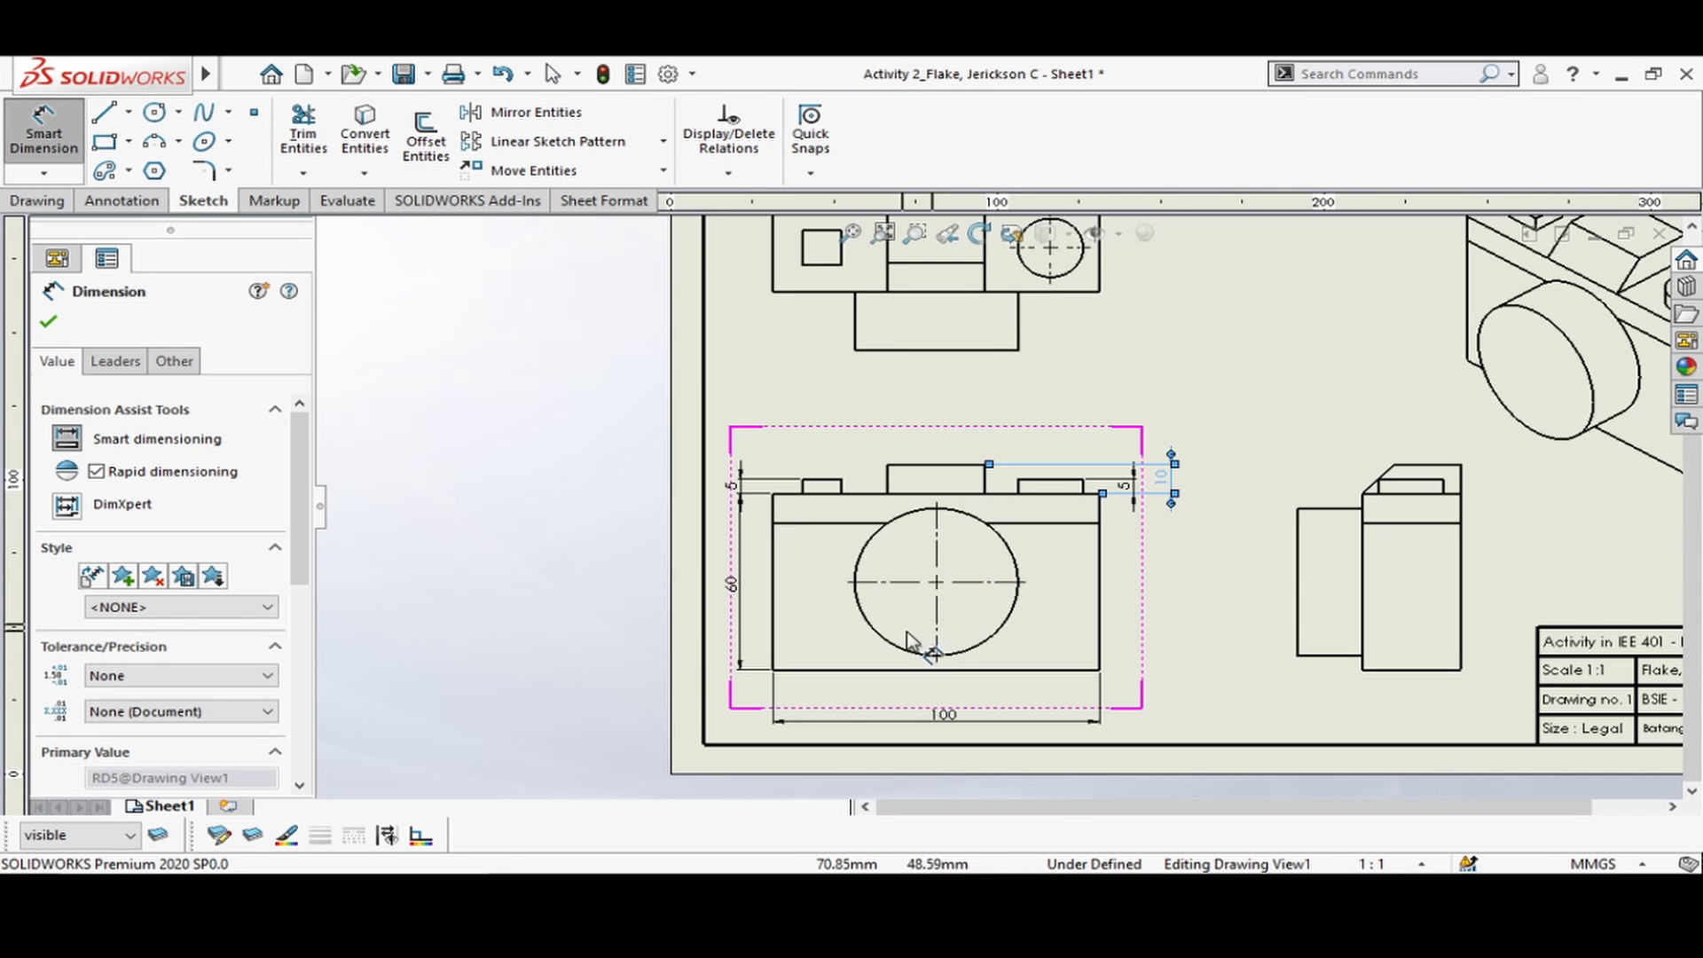
click(894, 645)
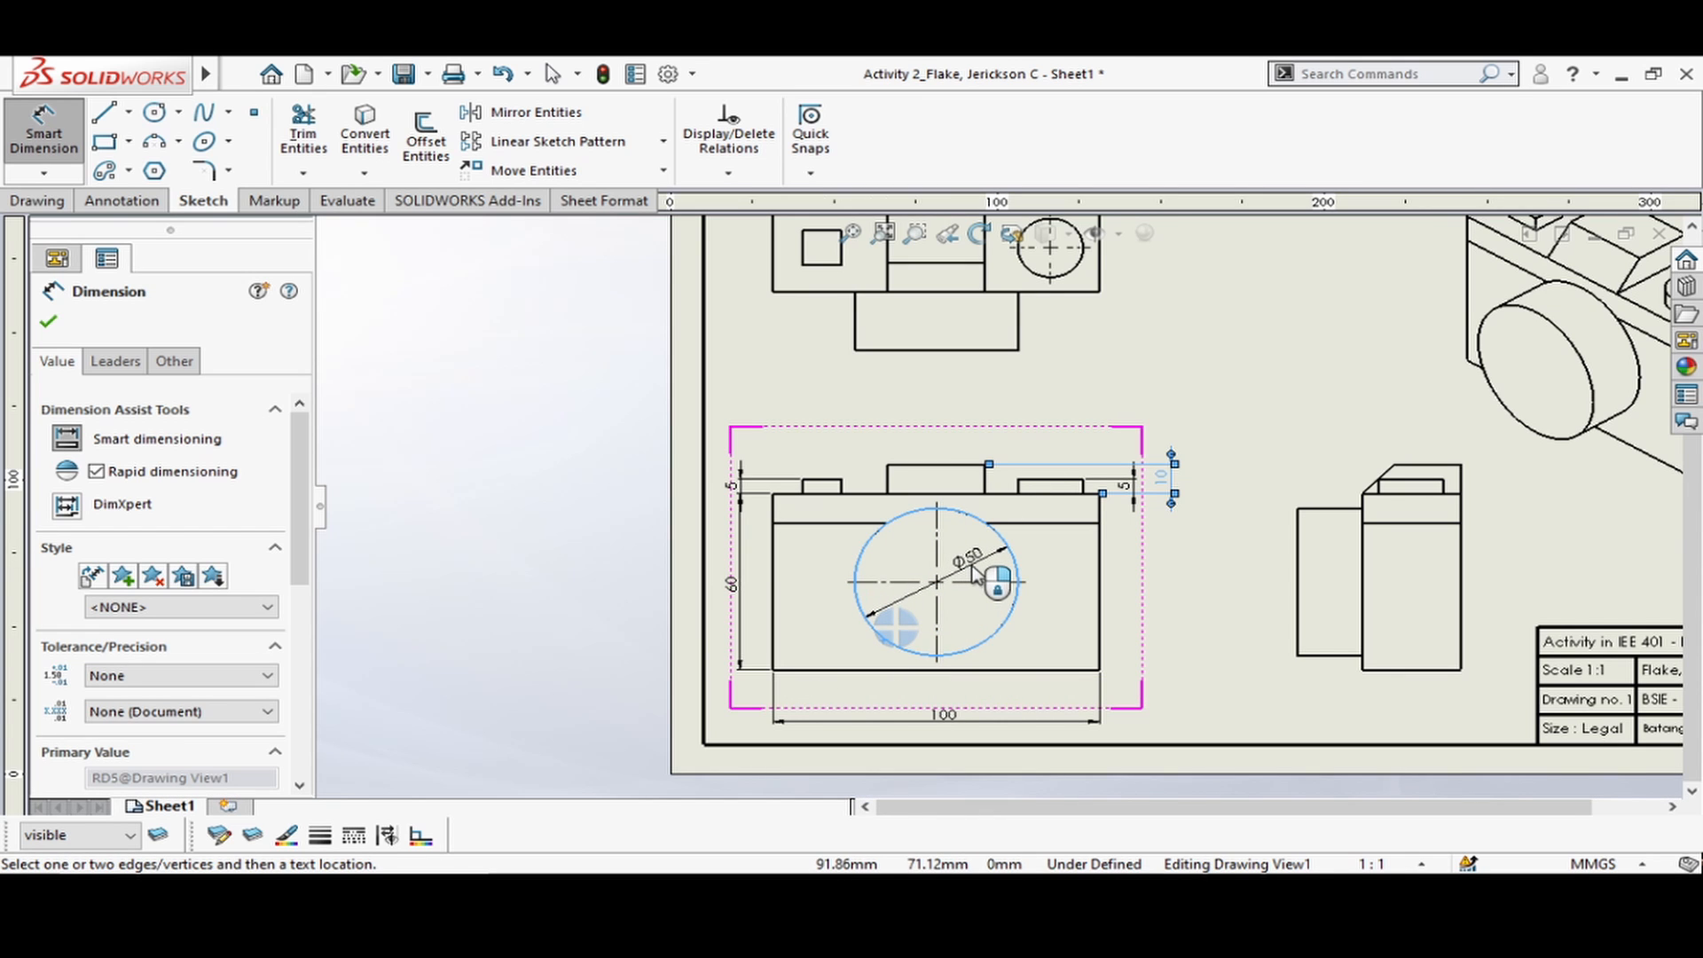
click(974, 575)
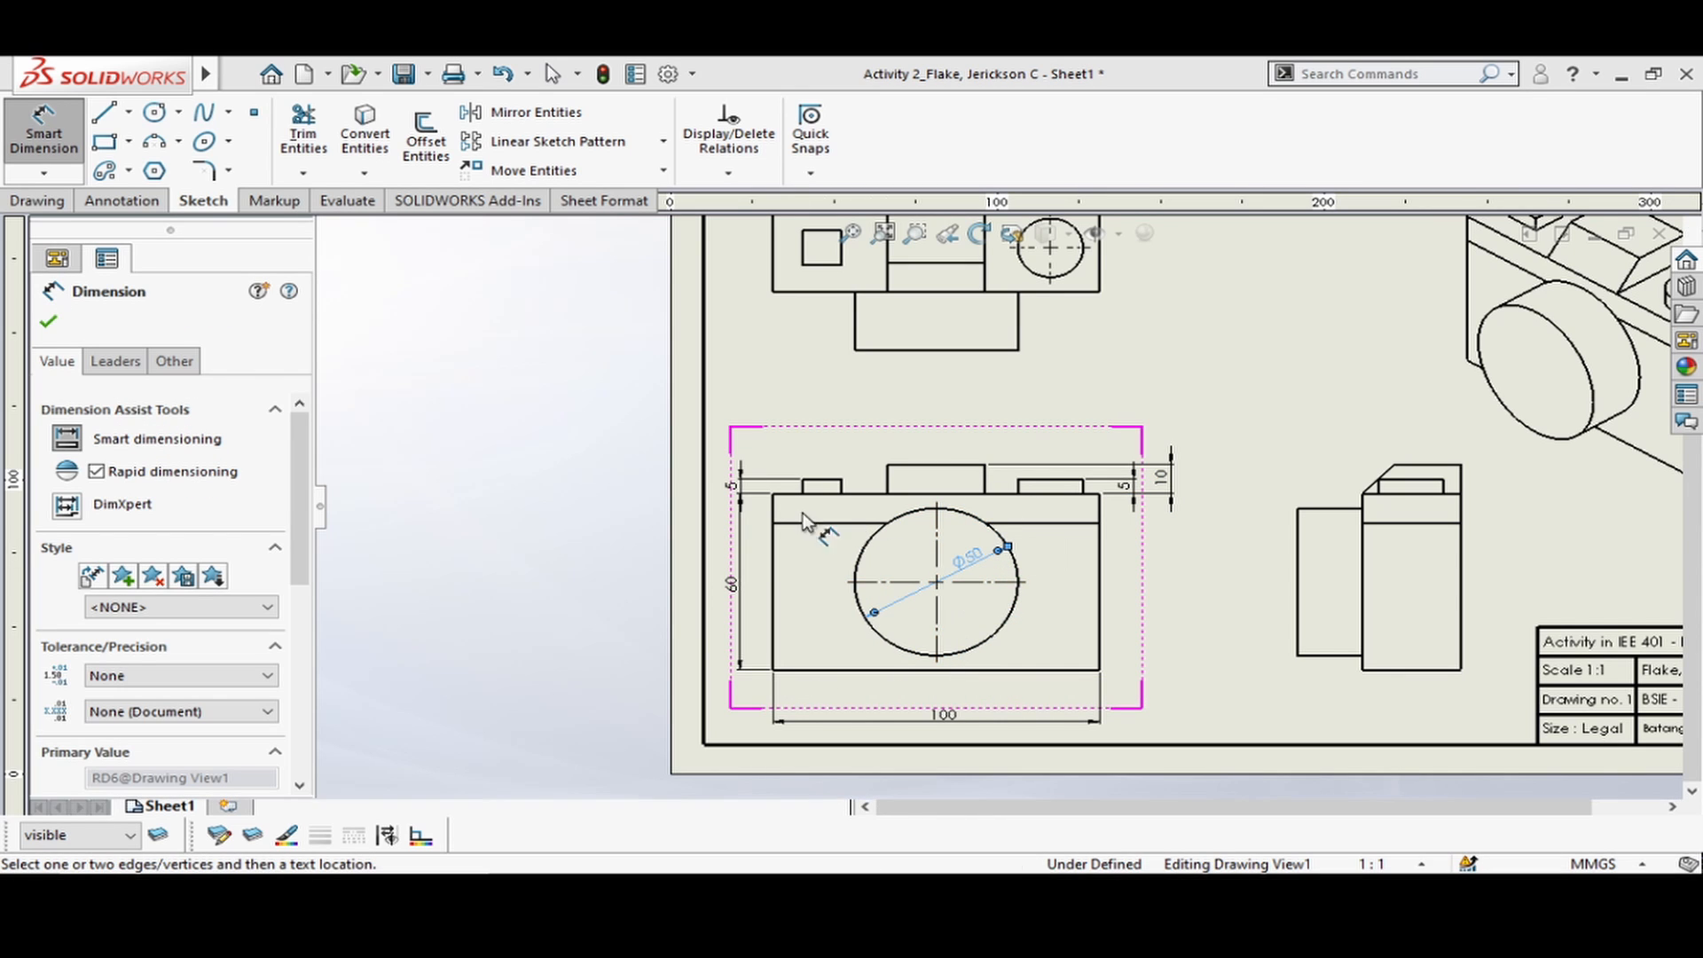
- Dimension the vertical distances from the round knob's center to the body's two long edges in the top view
scroll(950, 369, up, 3)
scroll(1035, 369, down, 4)
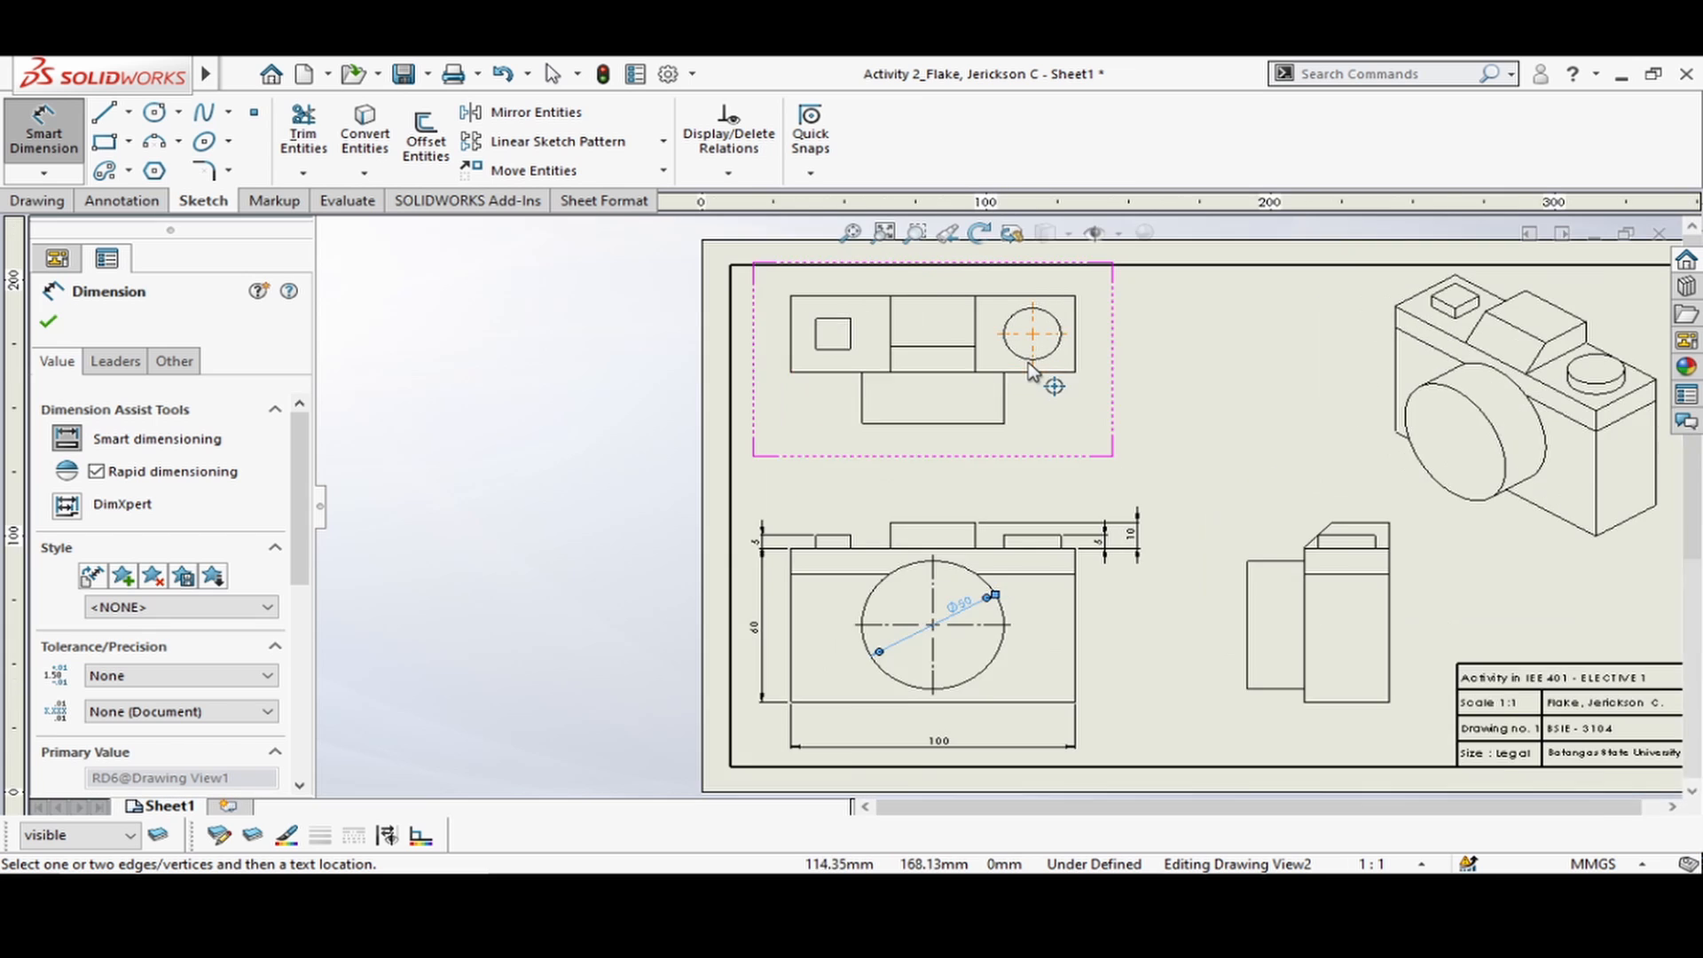
scroll(1030, 371, up, 1)
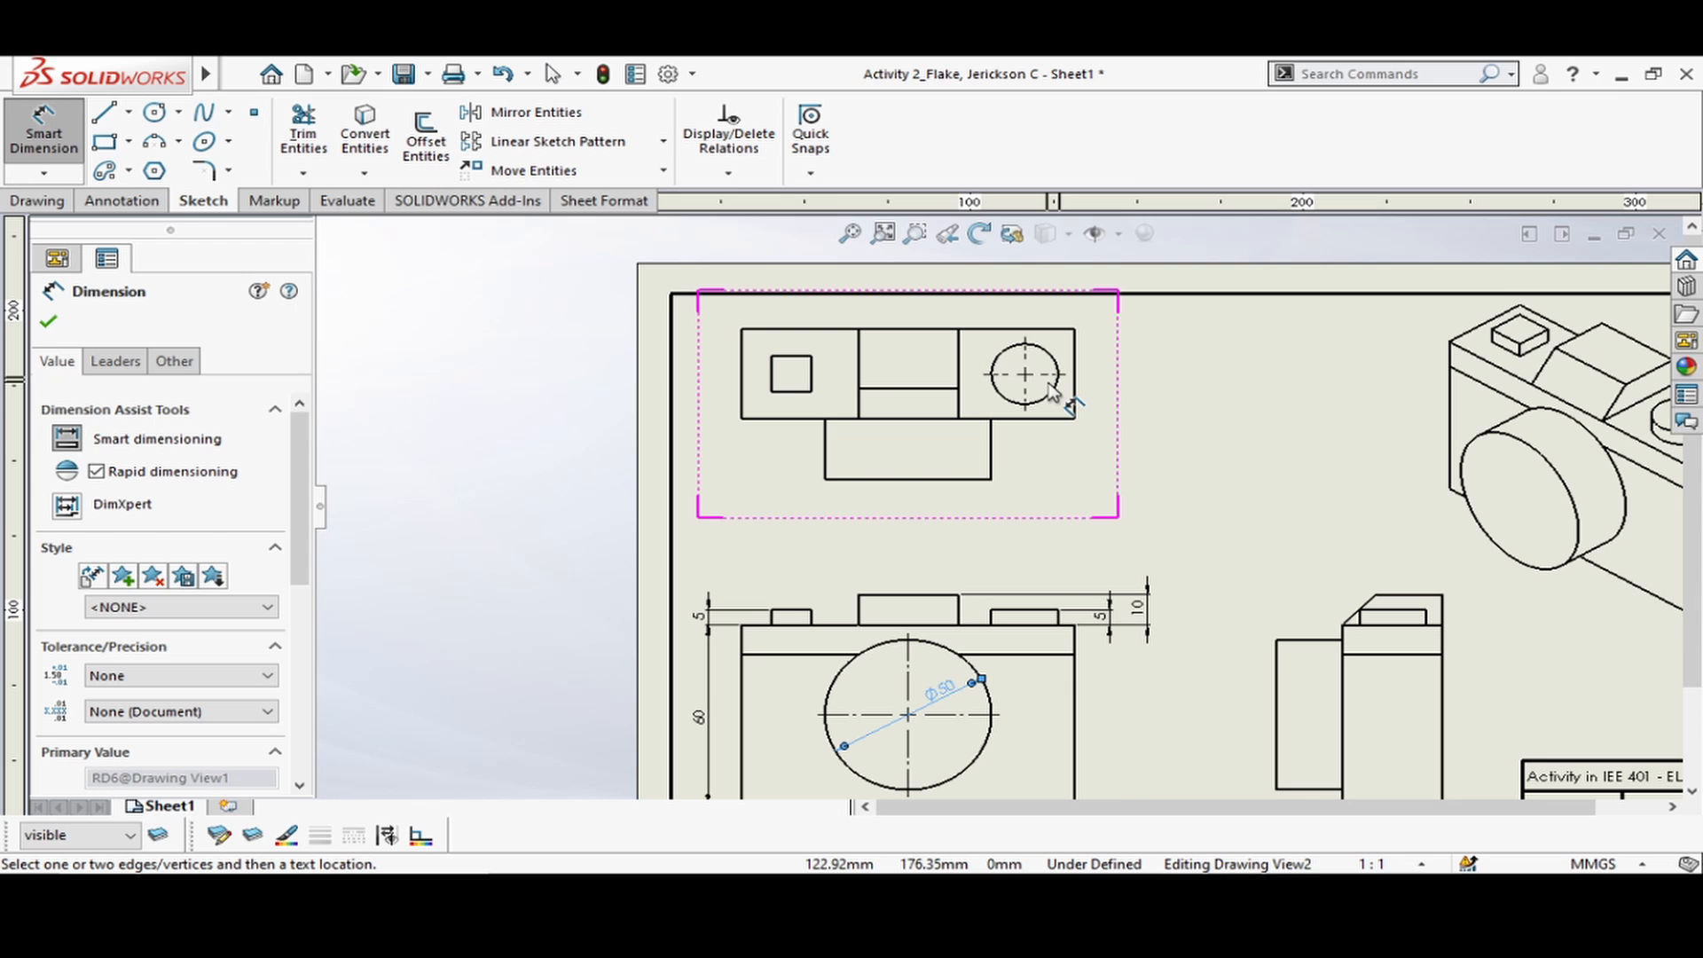
scroll(1029, 435, down, 5)
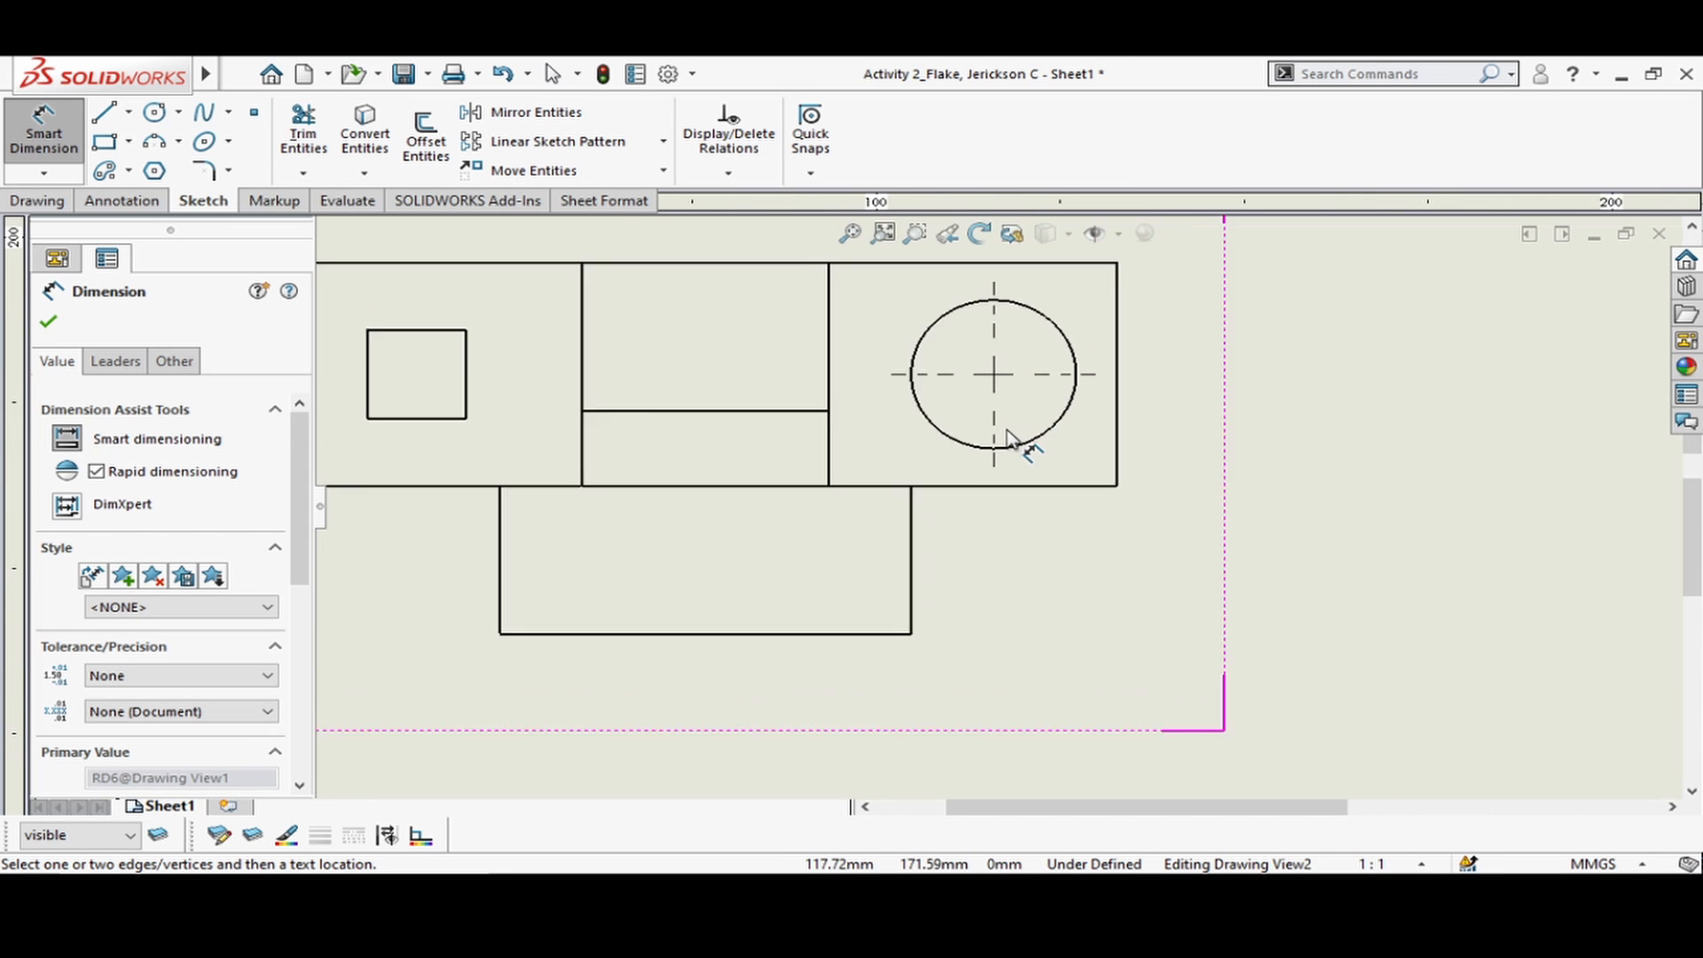
scroll(1013, 441, up, 3)
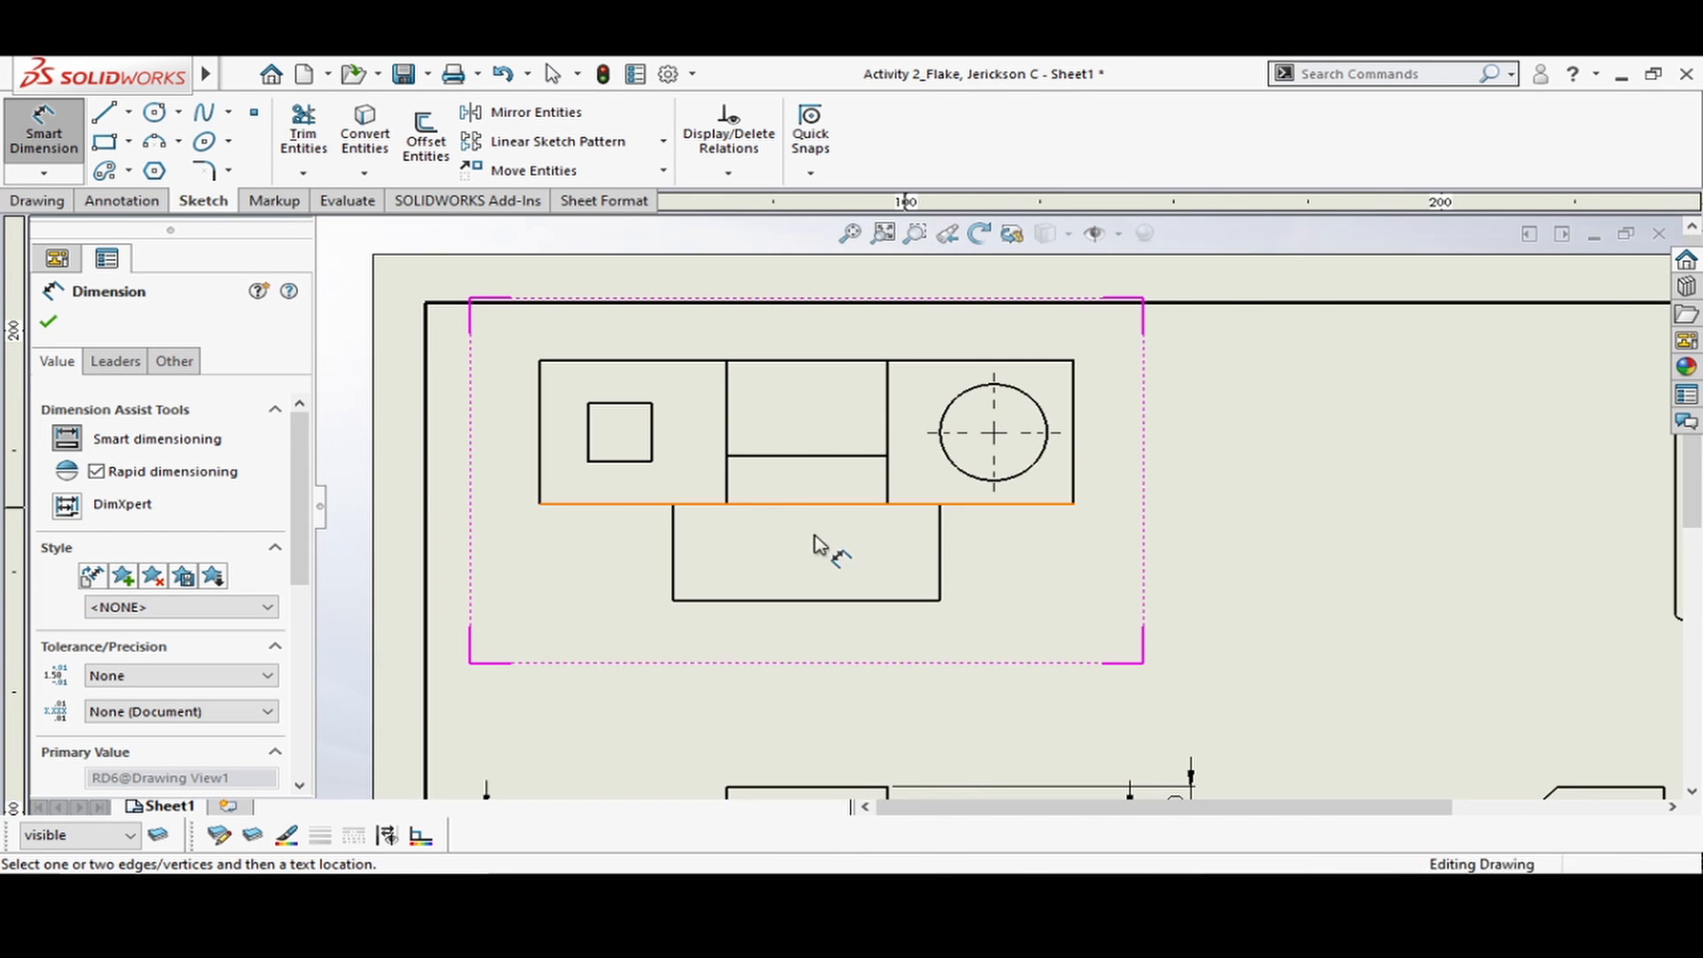
click(983, 503)
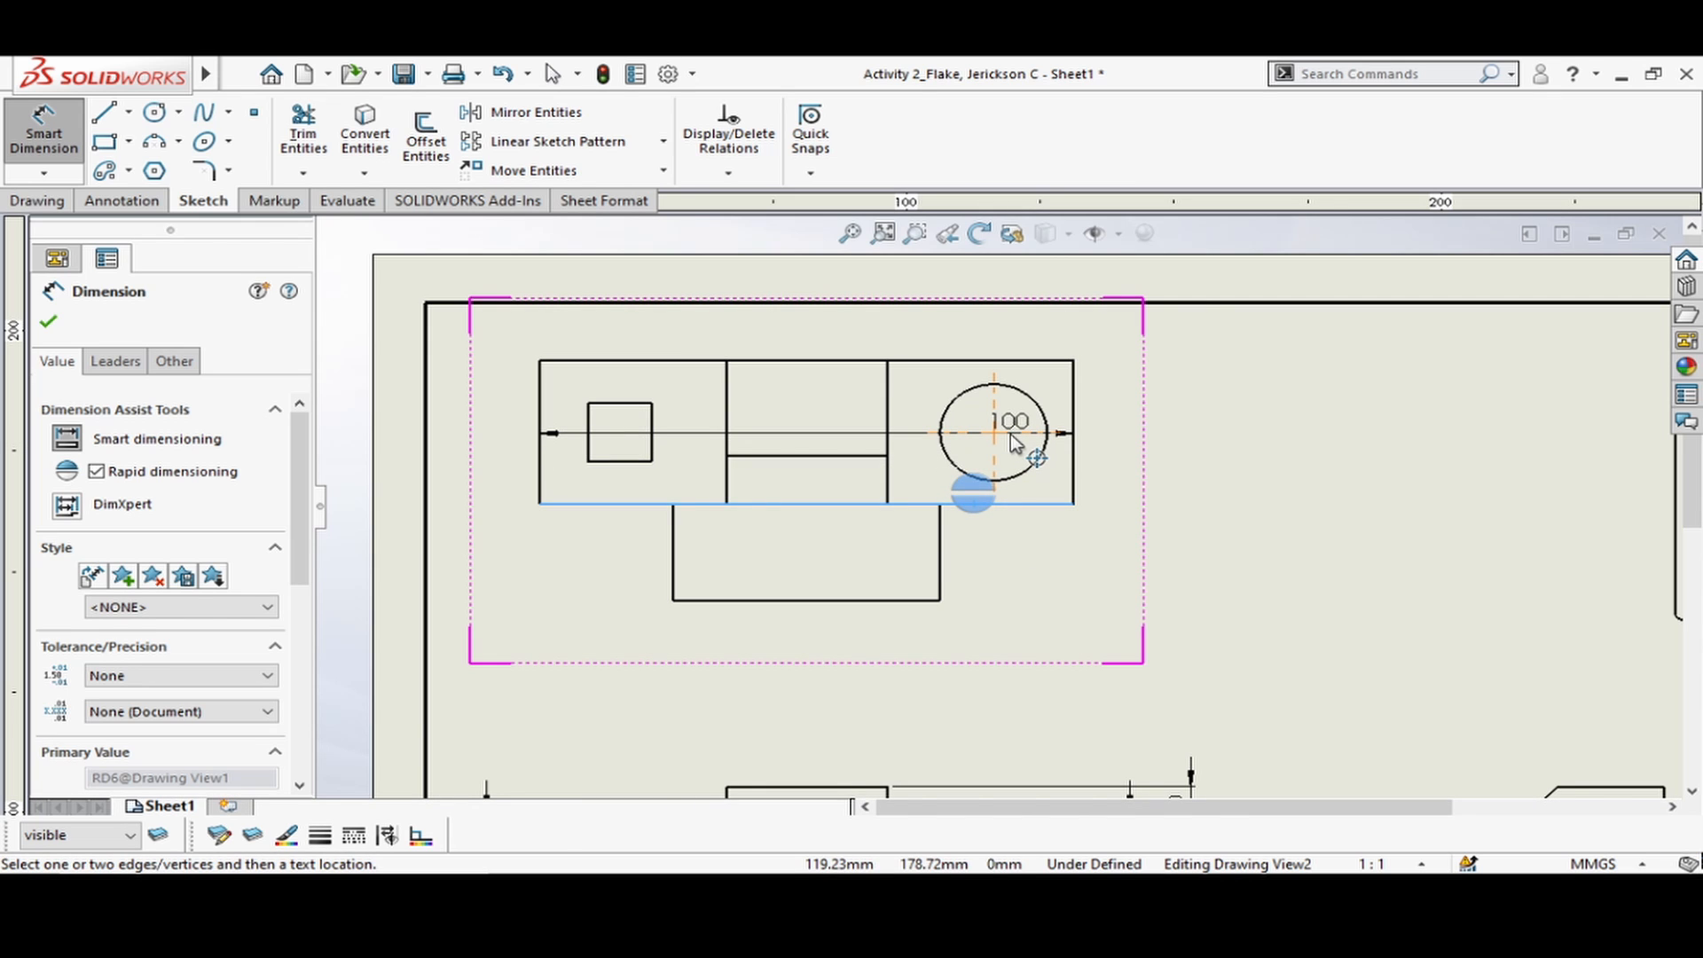
click(1013, 440)
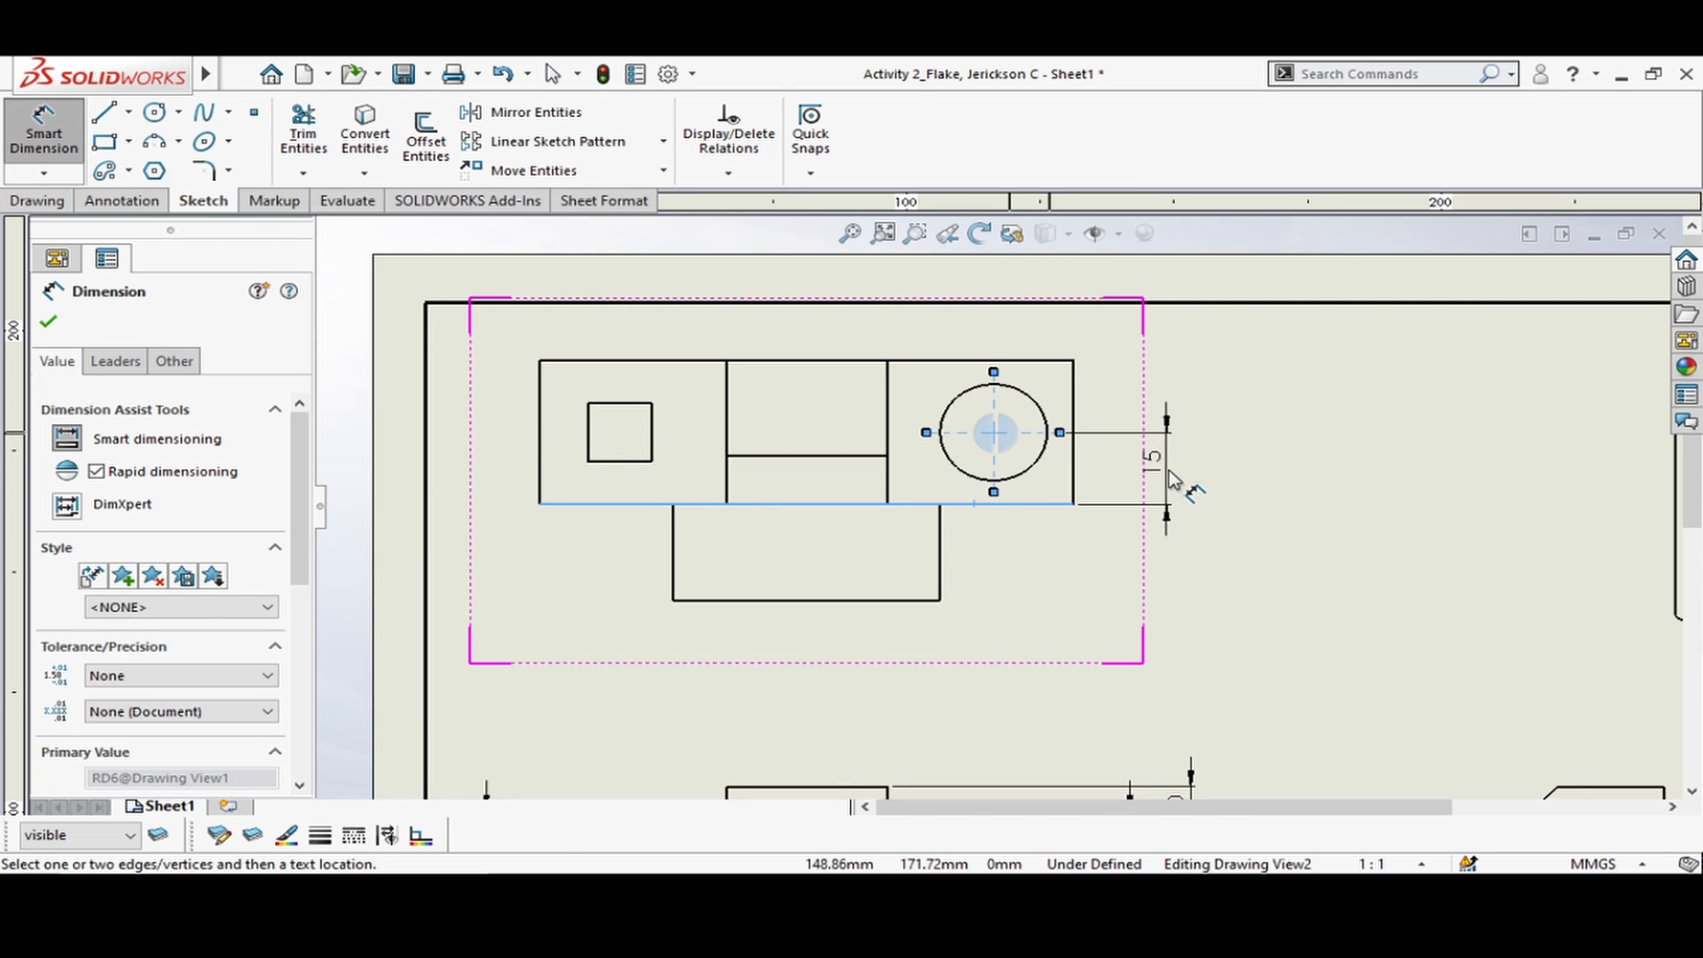
click(1176, 478)
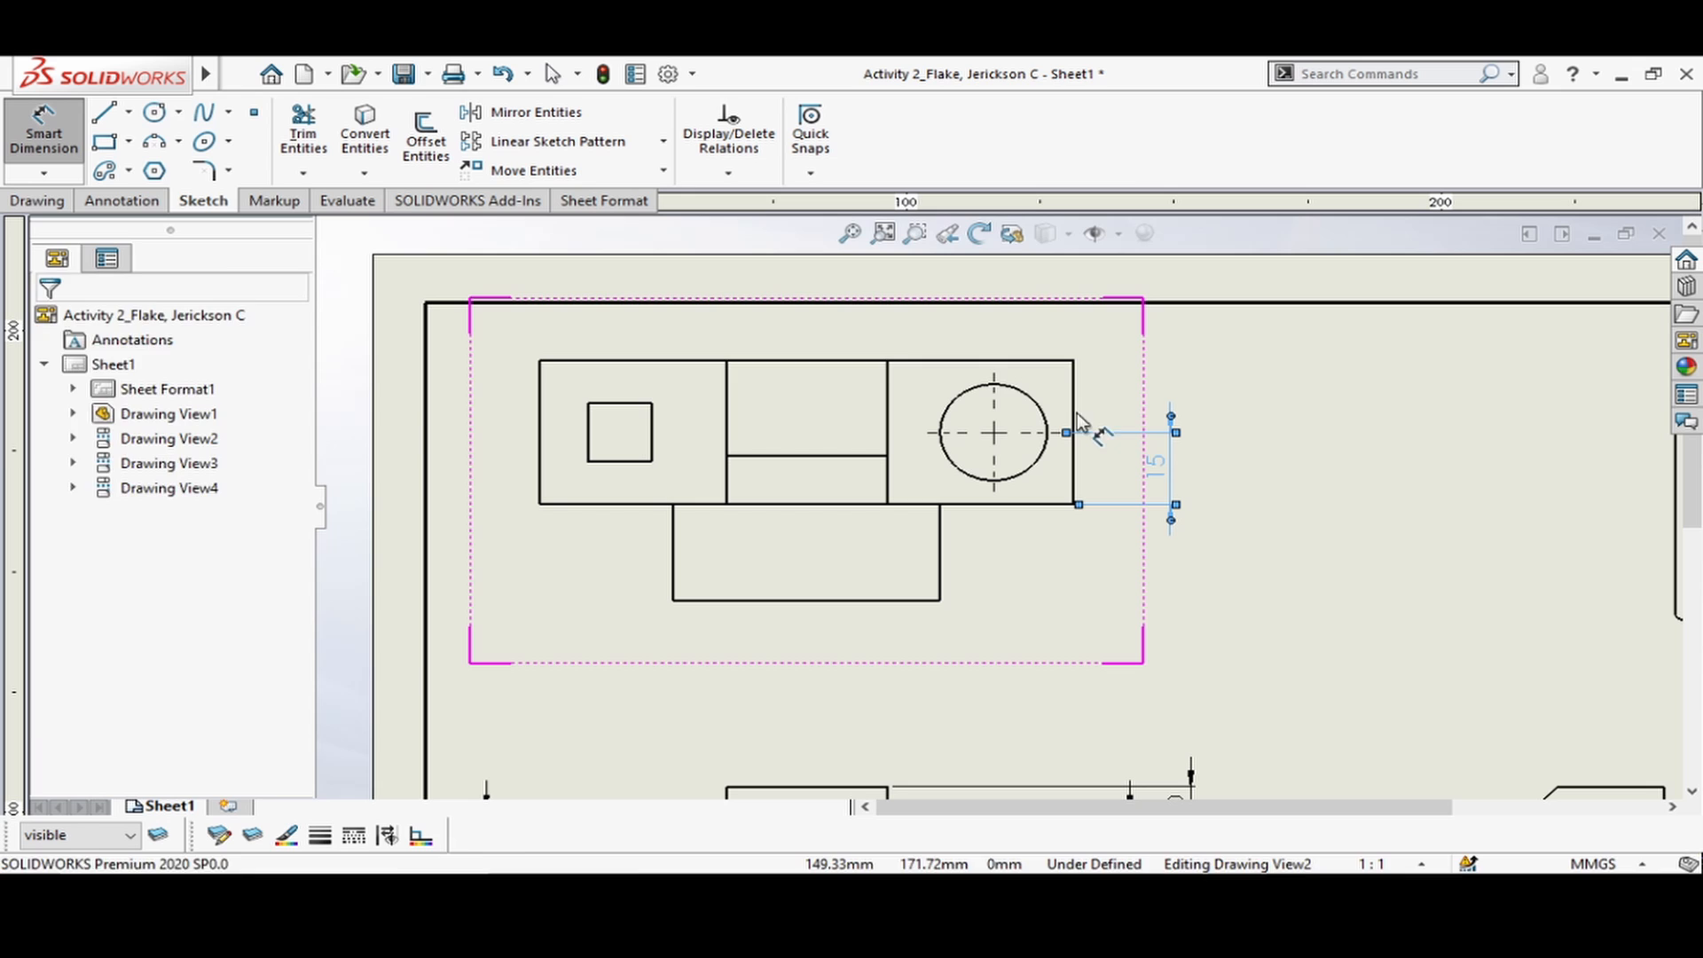
click(1020, 361)
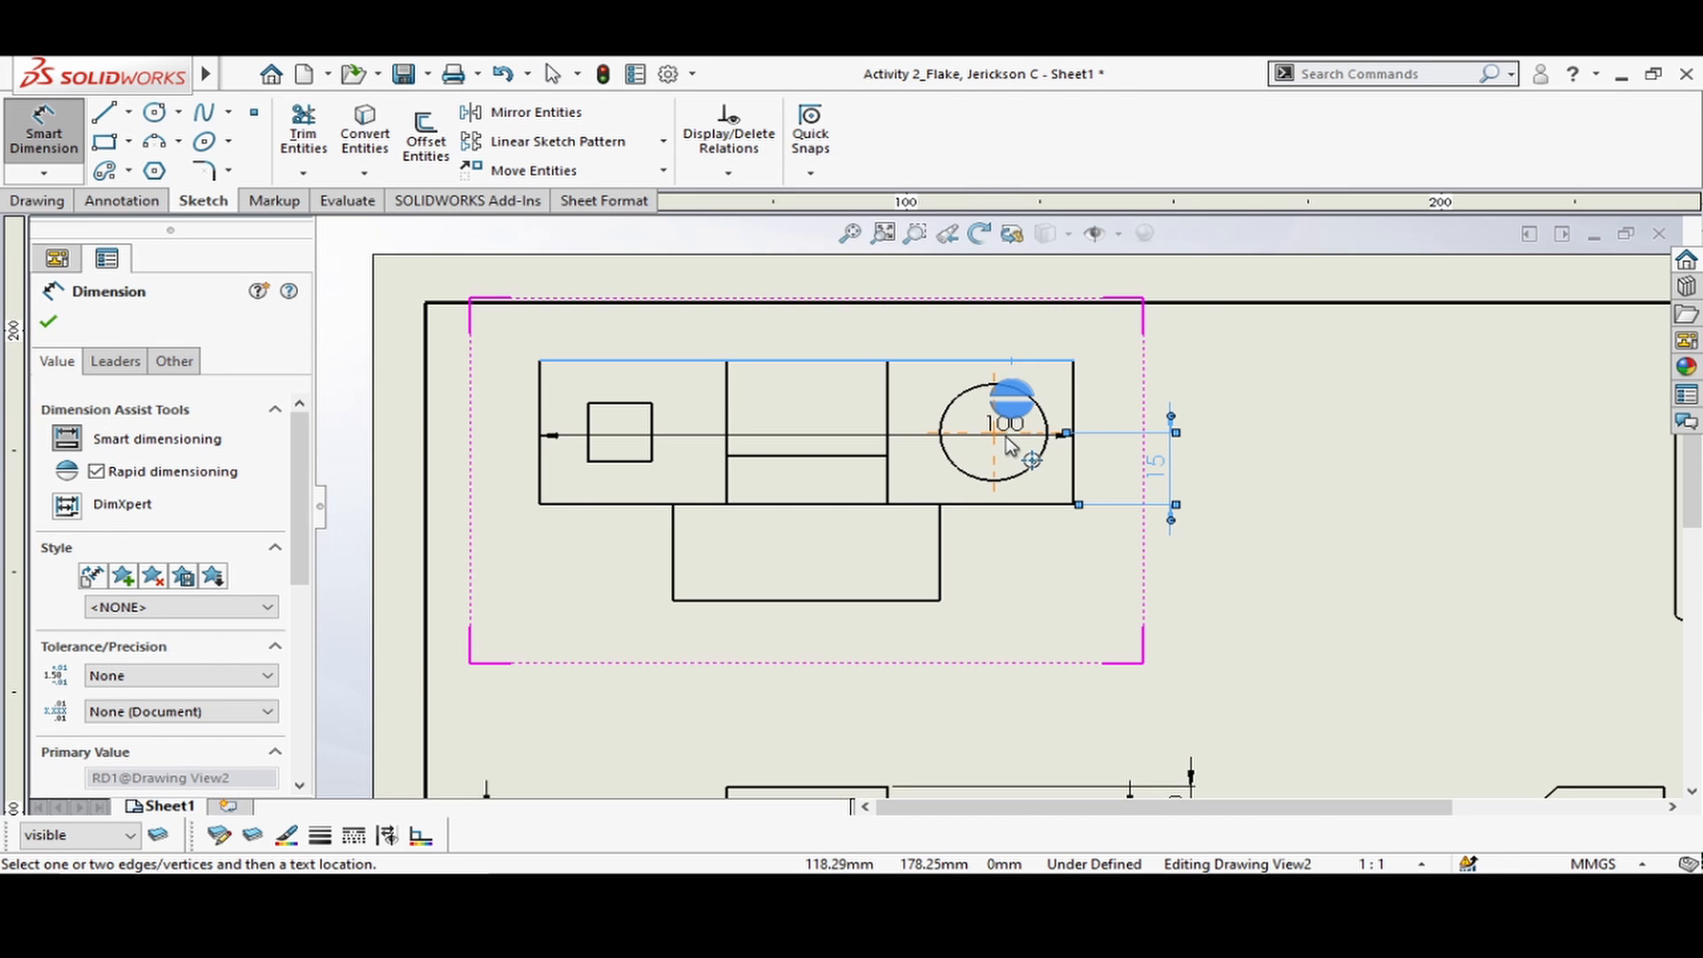
click(1046, 431)
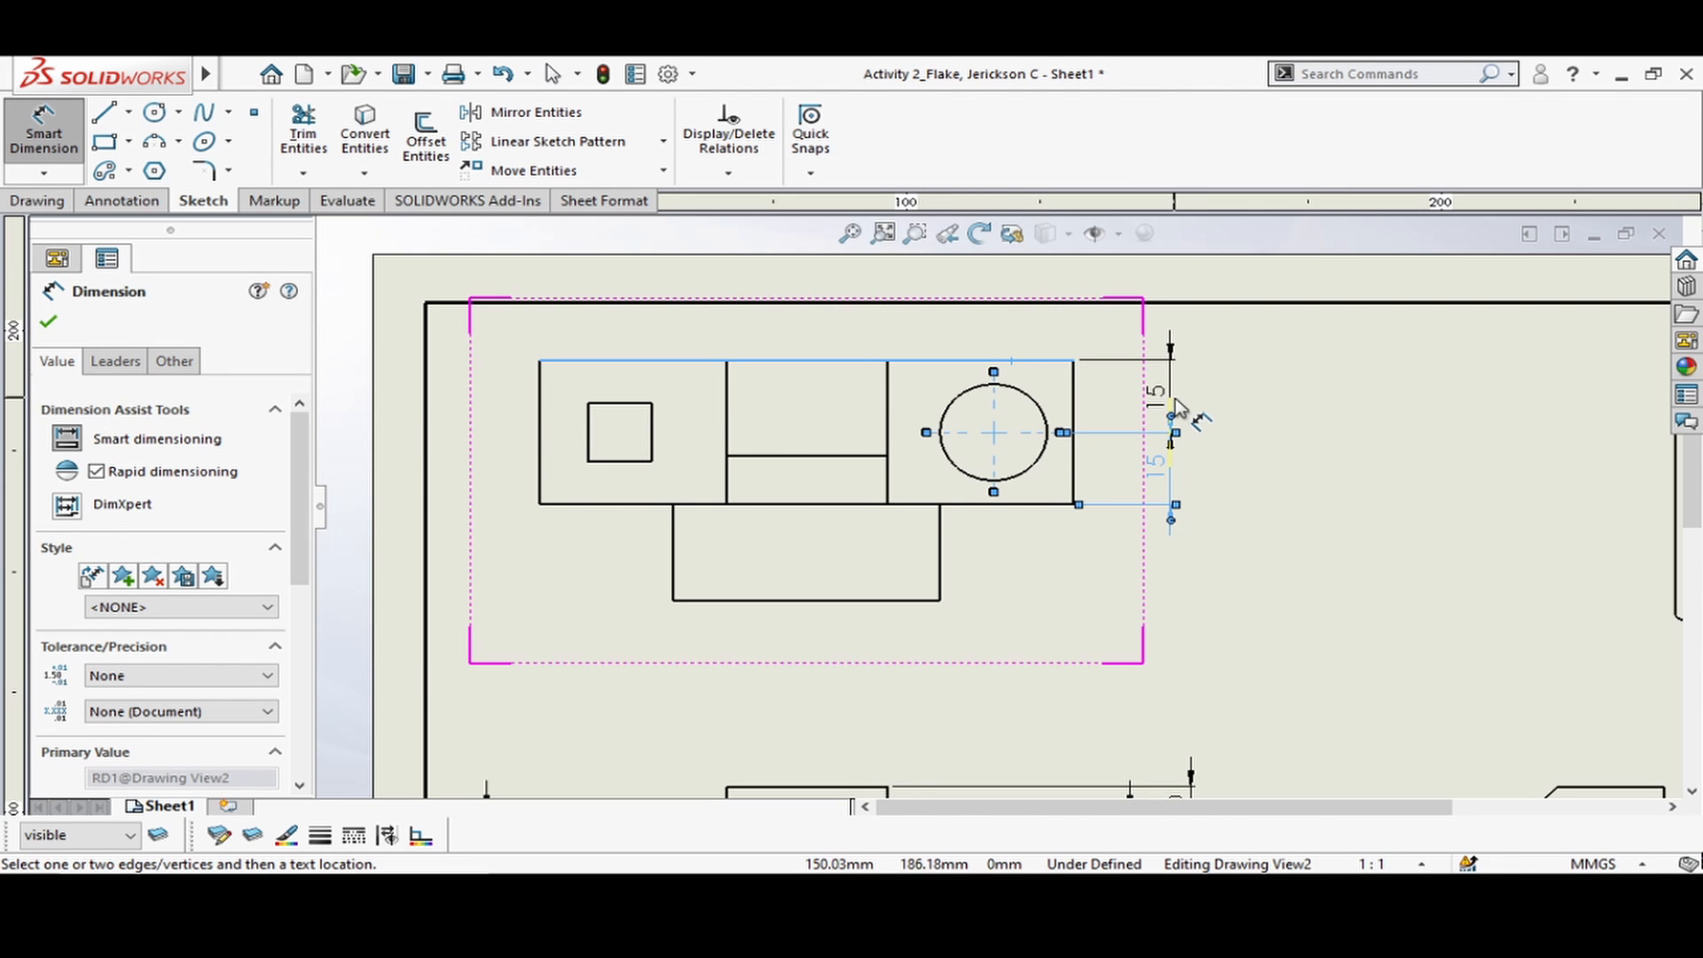
click(1175, 398)
click(1173, 395)
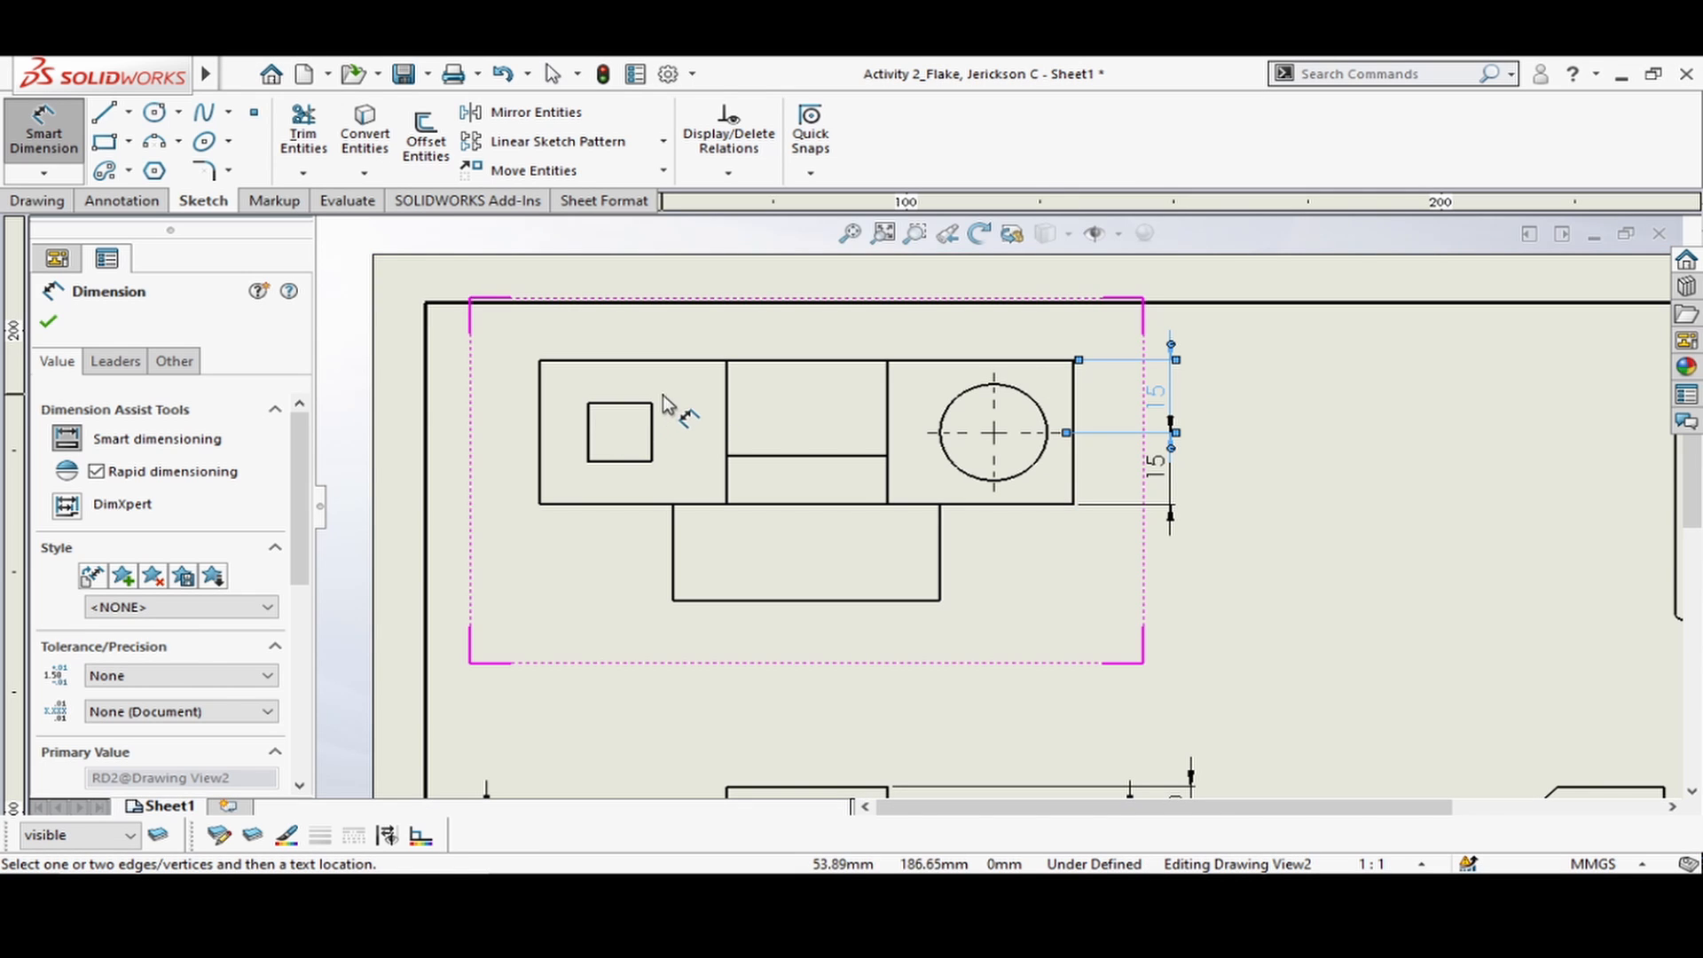
- Dimension the round knob's diameter in the top view and its center's horizontal distance from the body's right edge
click(958, 475)
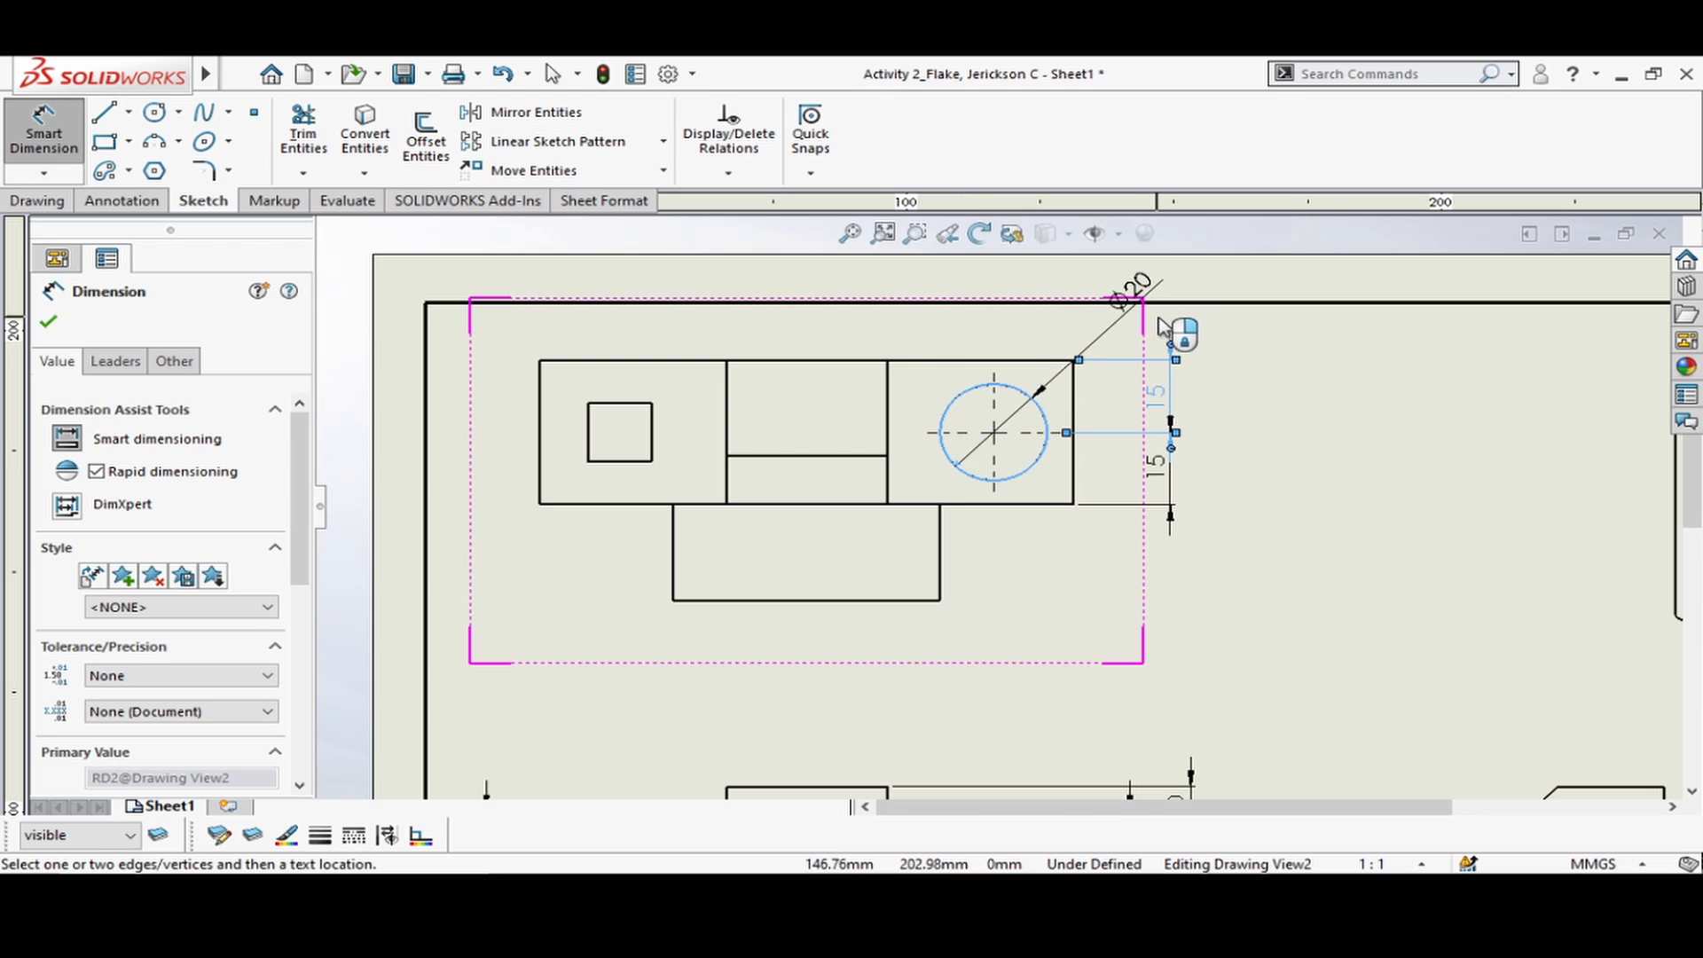
click(1113, 596)
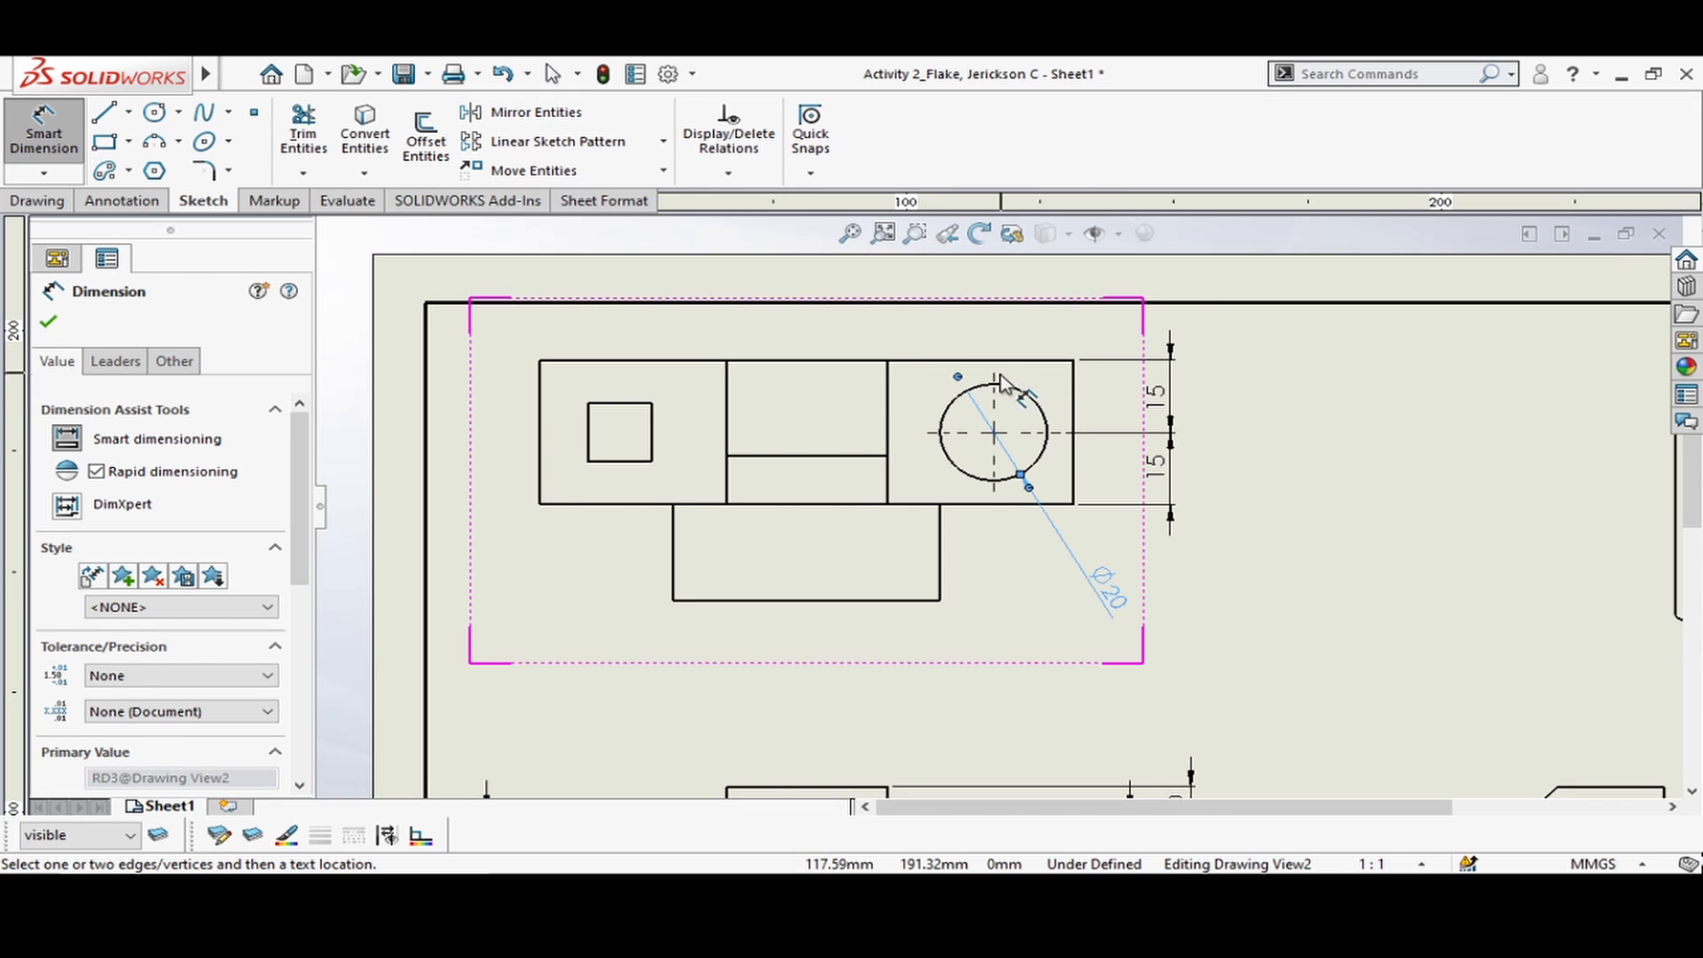
click(995, 410)
click(1073, 409)
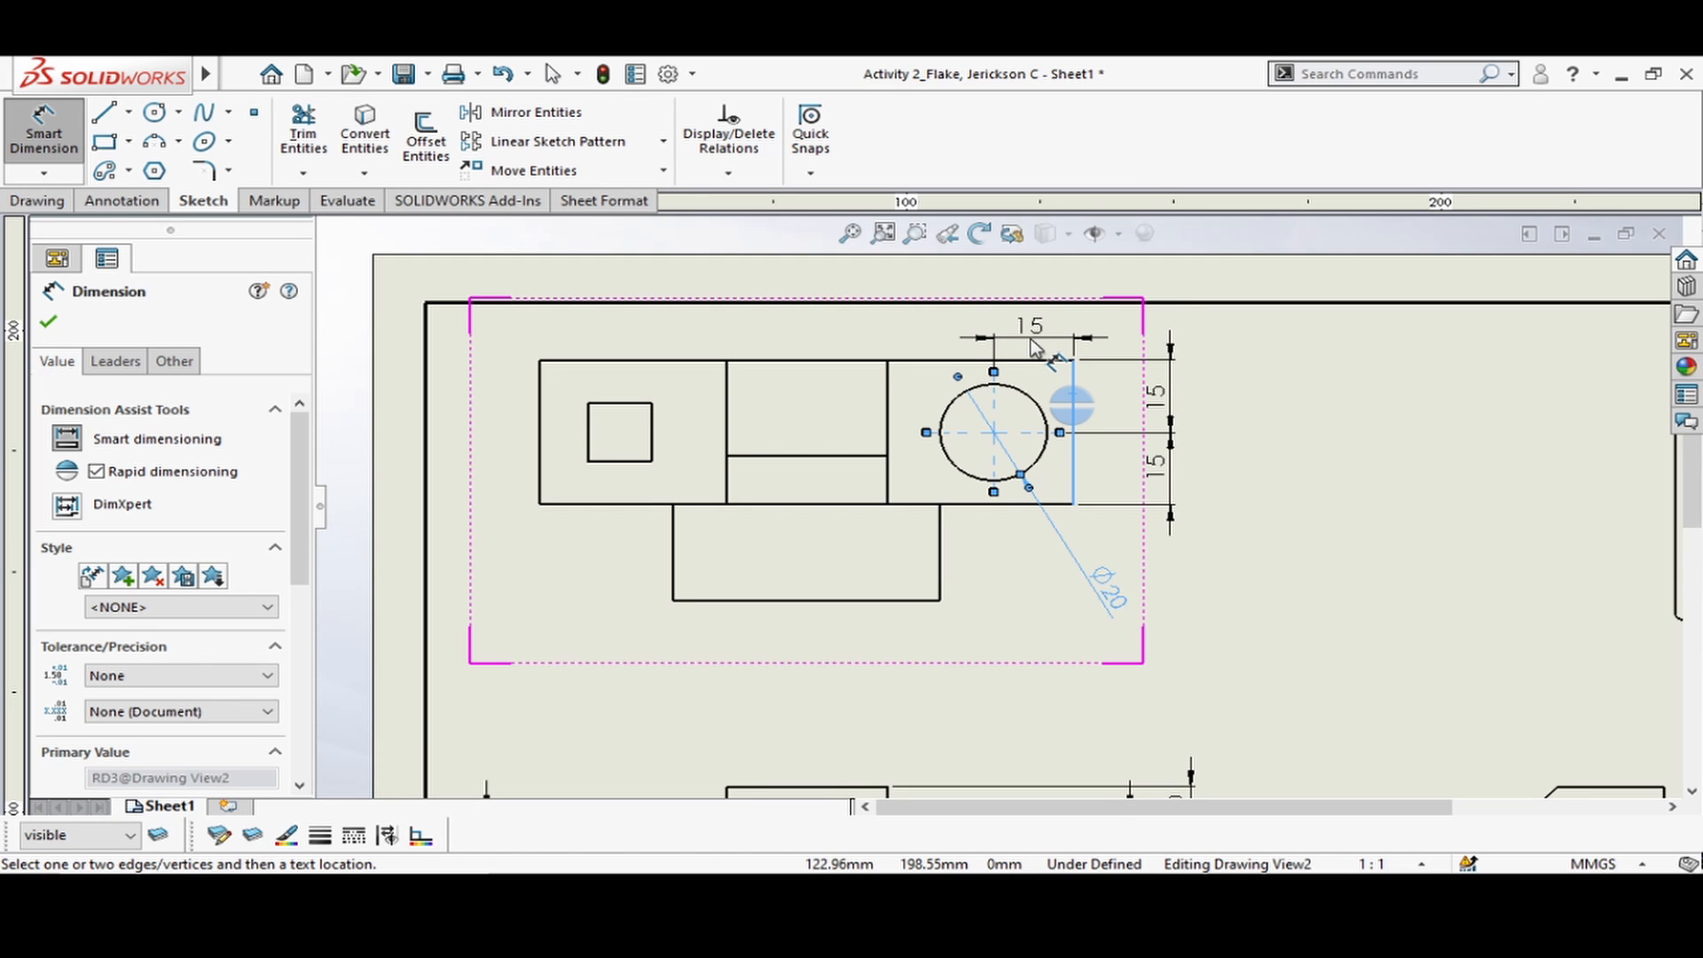
click(1032, 347)
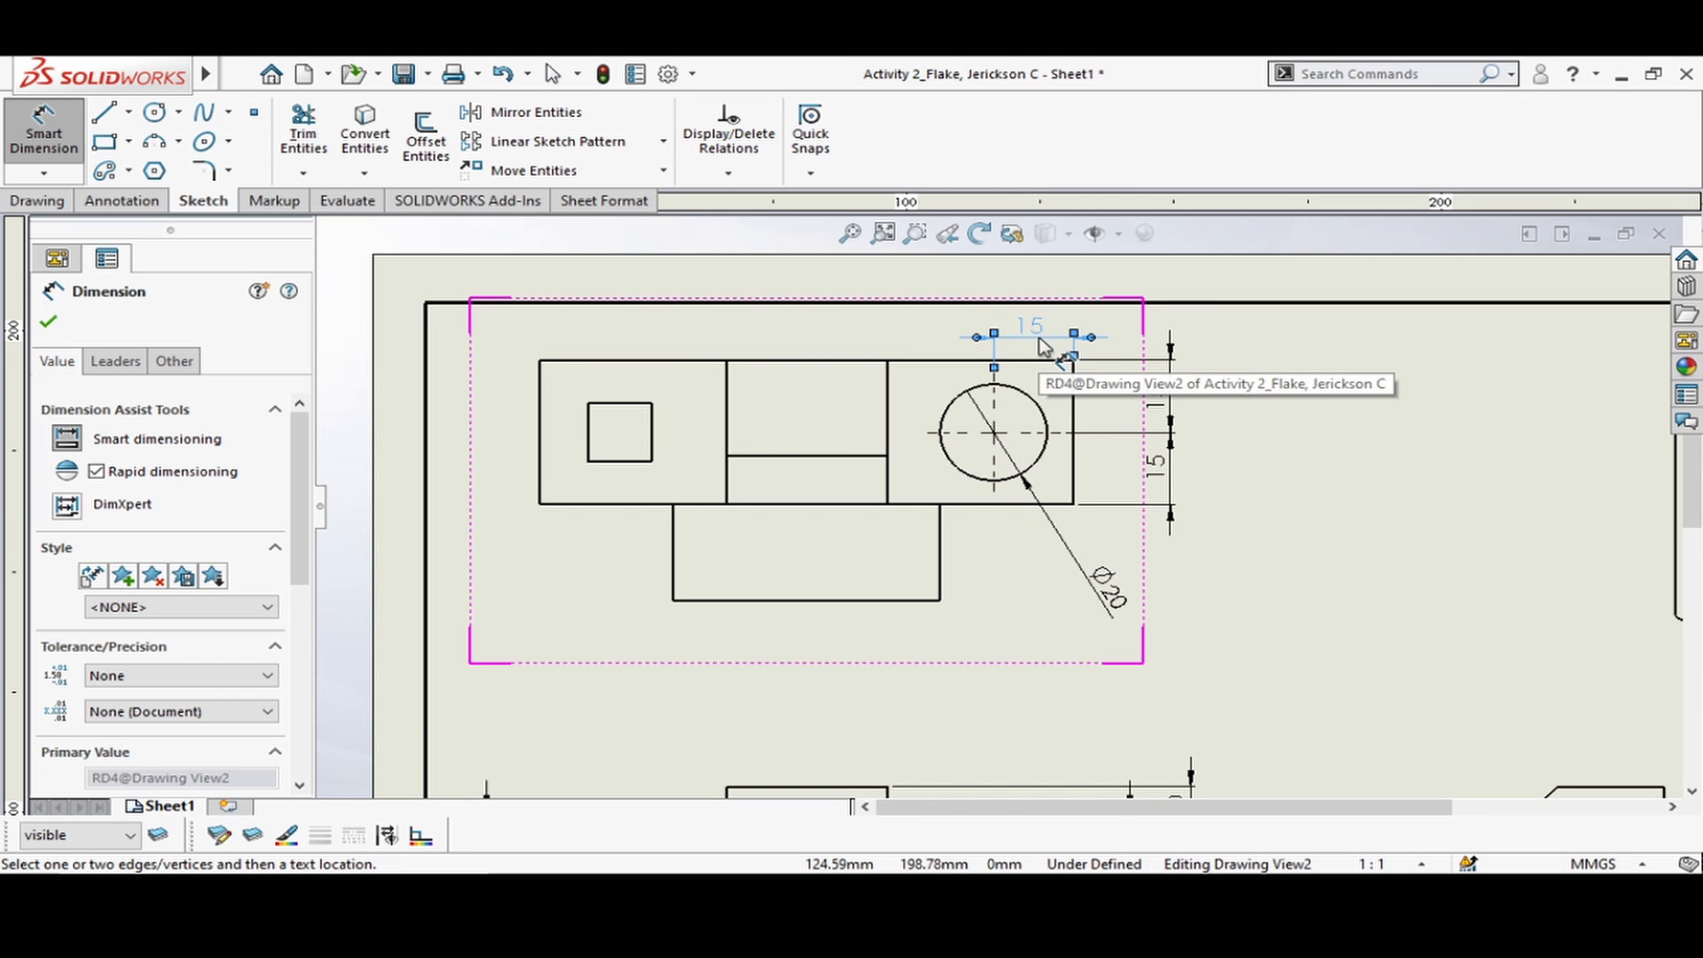
- Move the round knob's horizontal location dimension below the body in the top view, and dimension from the body's right edge to the middle block's near edge
drag(1045, 346, 1045, 555)
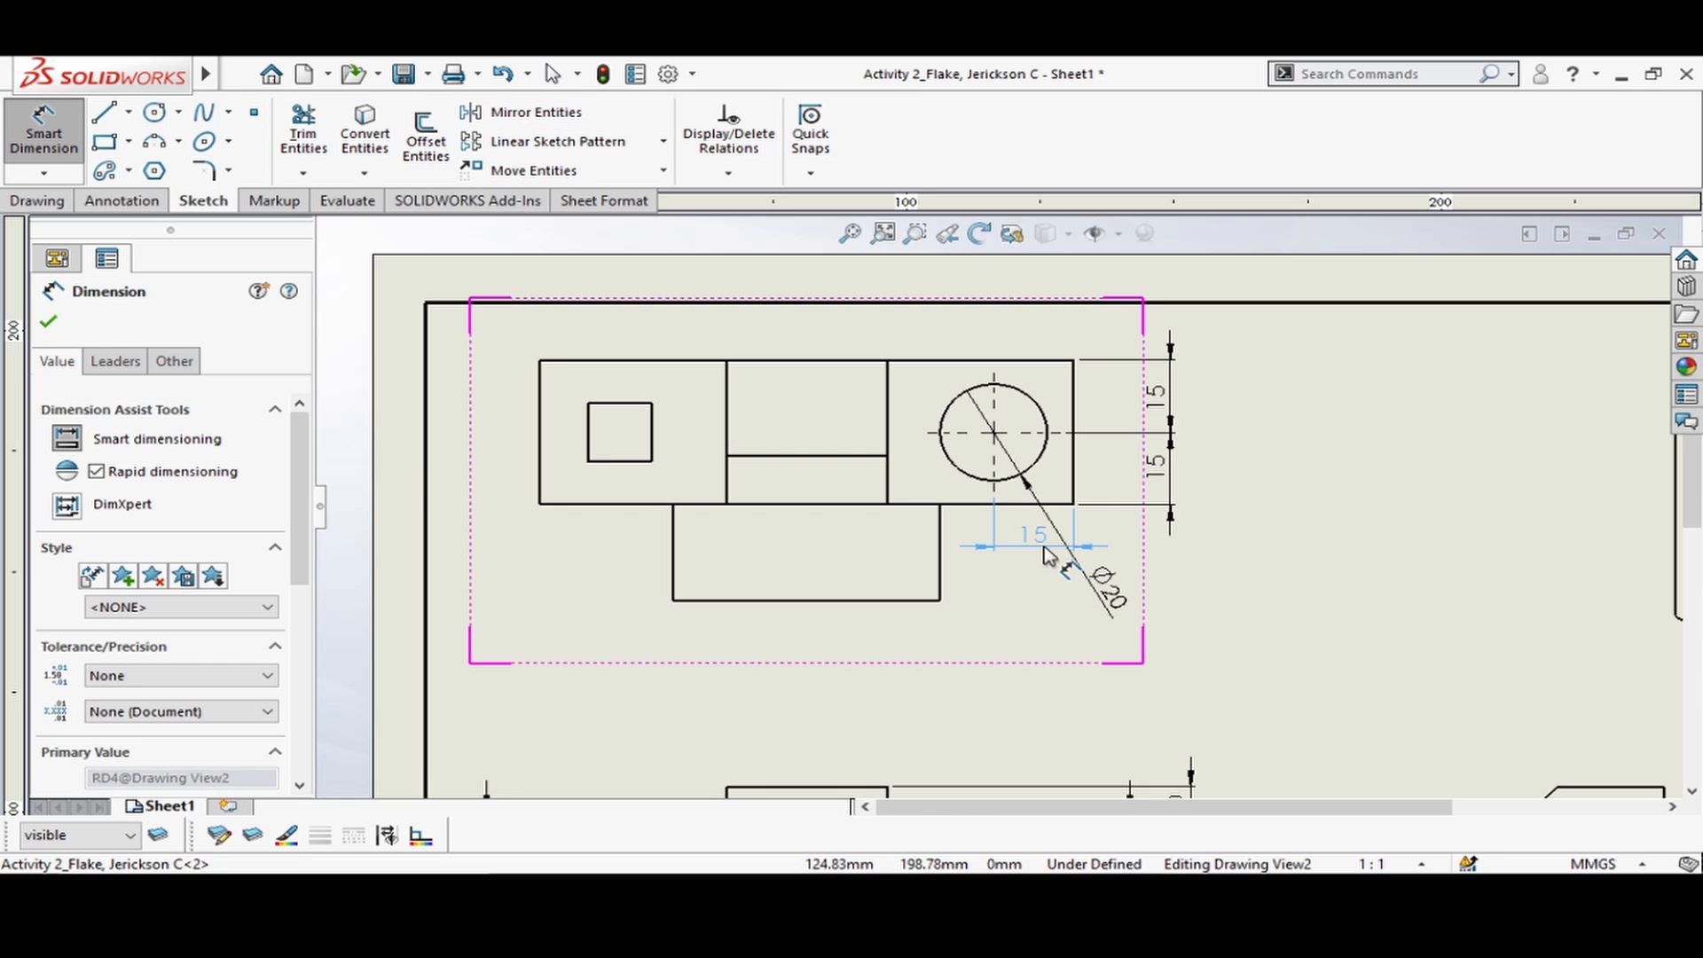
click(1045, 550)
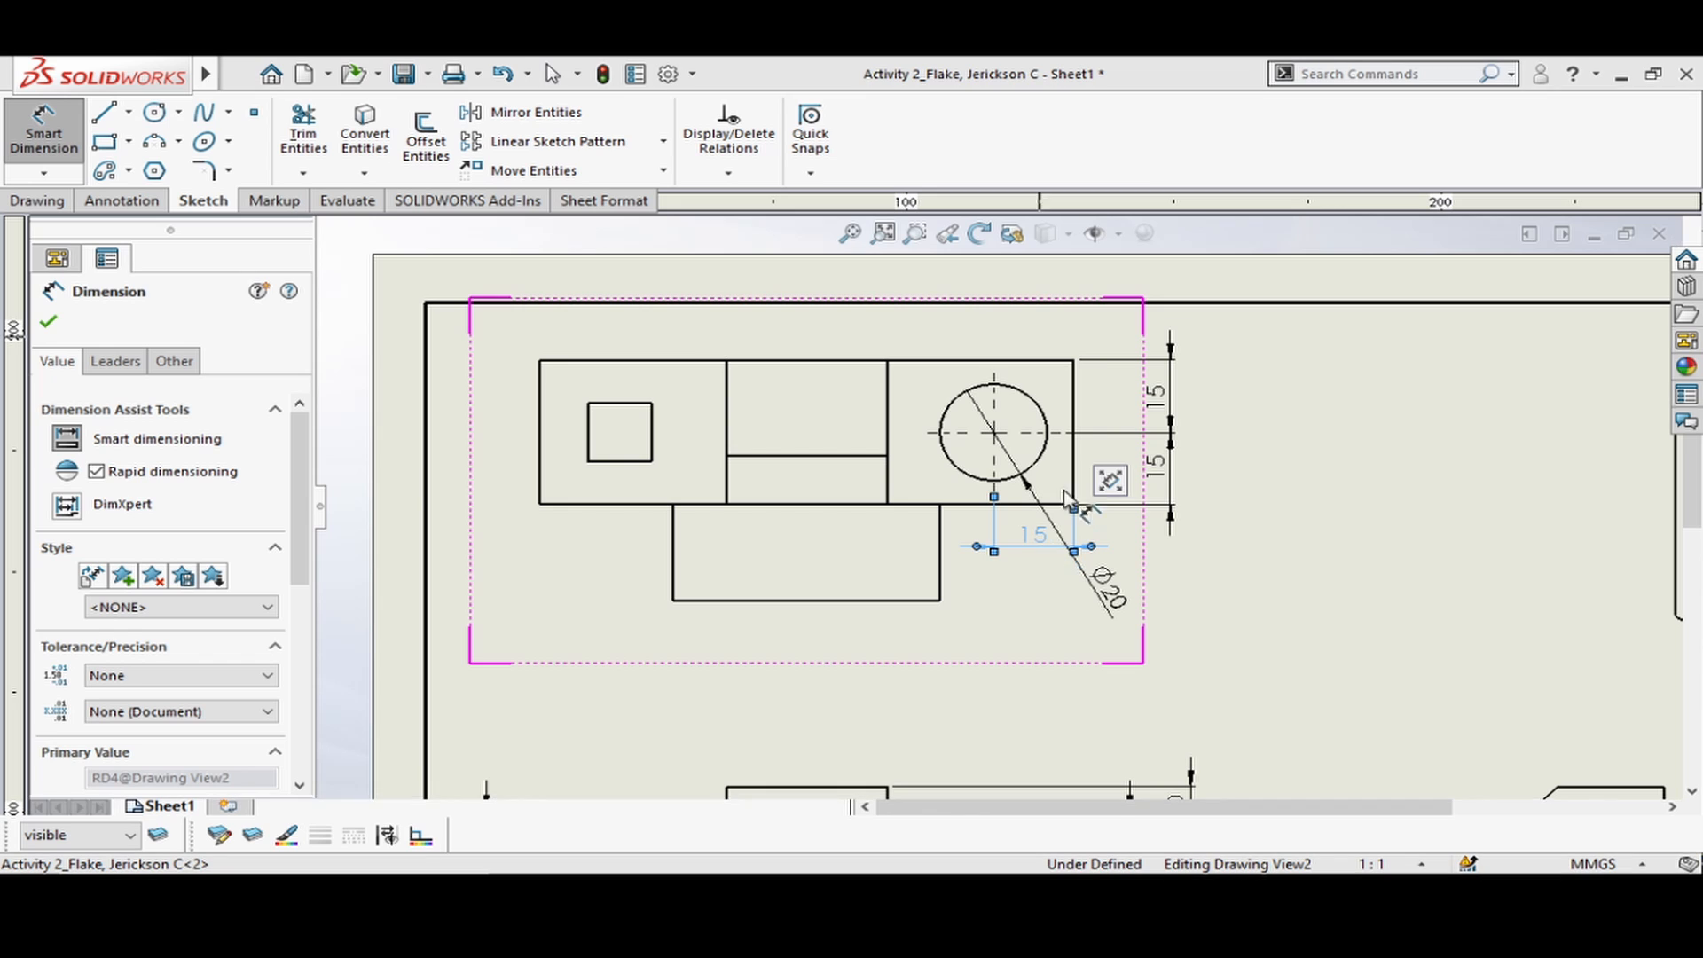
click(1075, 410)
click(888, 395)
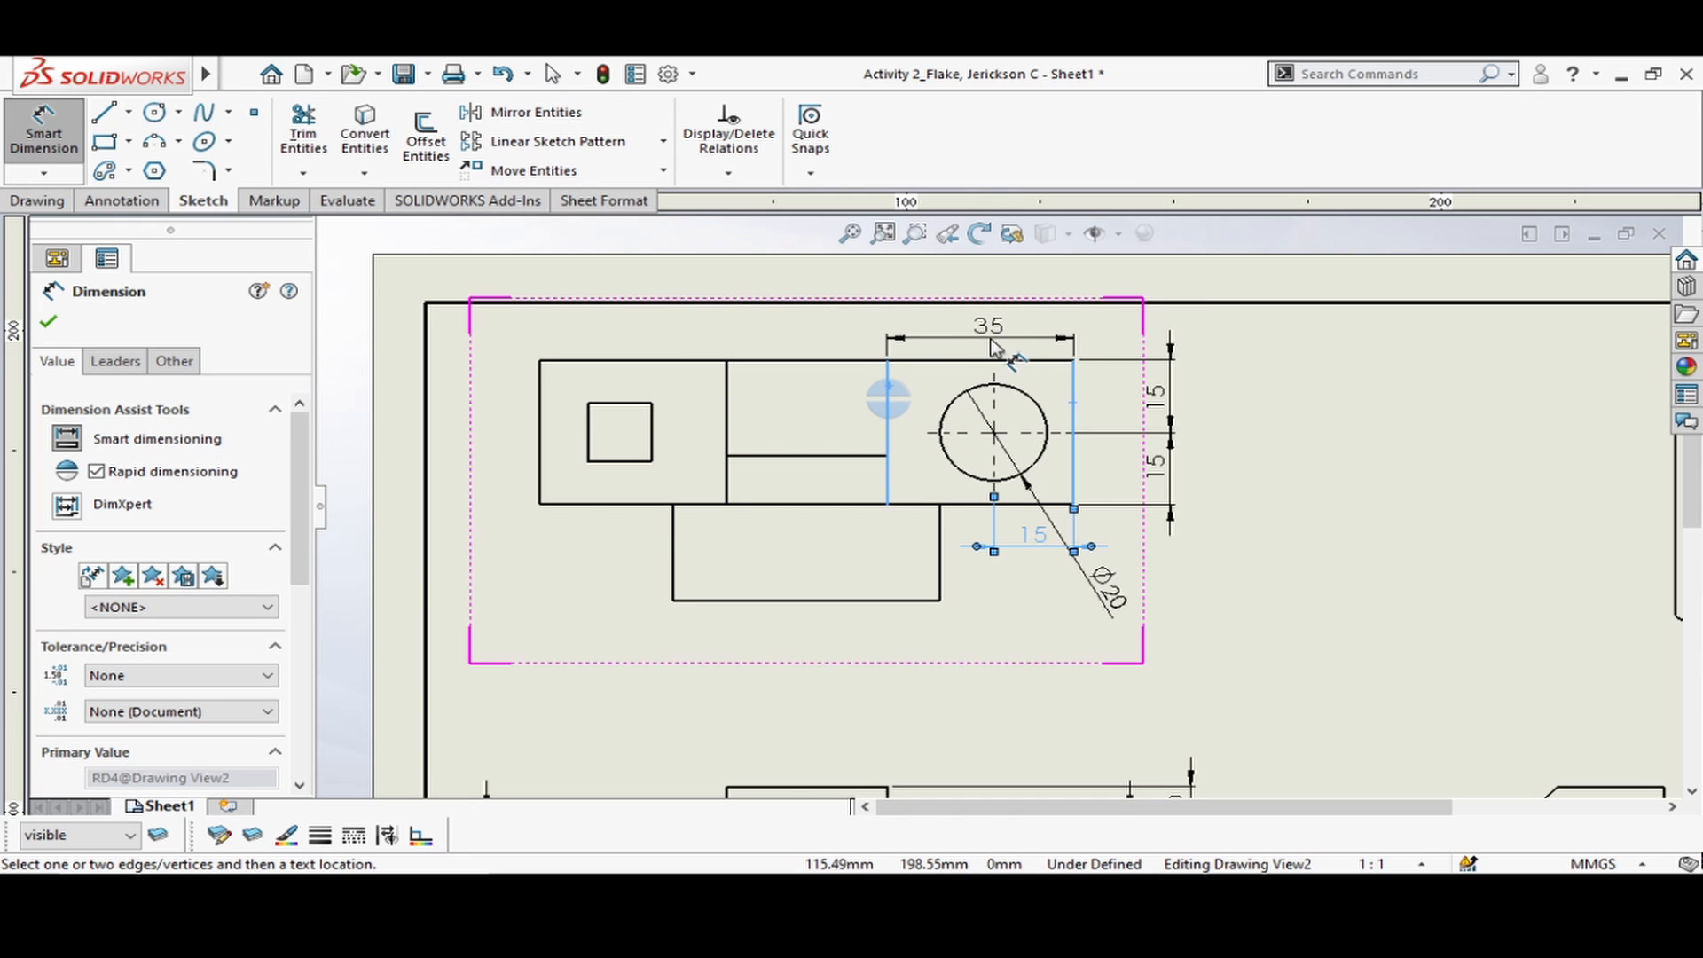
click(994, 346)
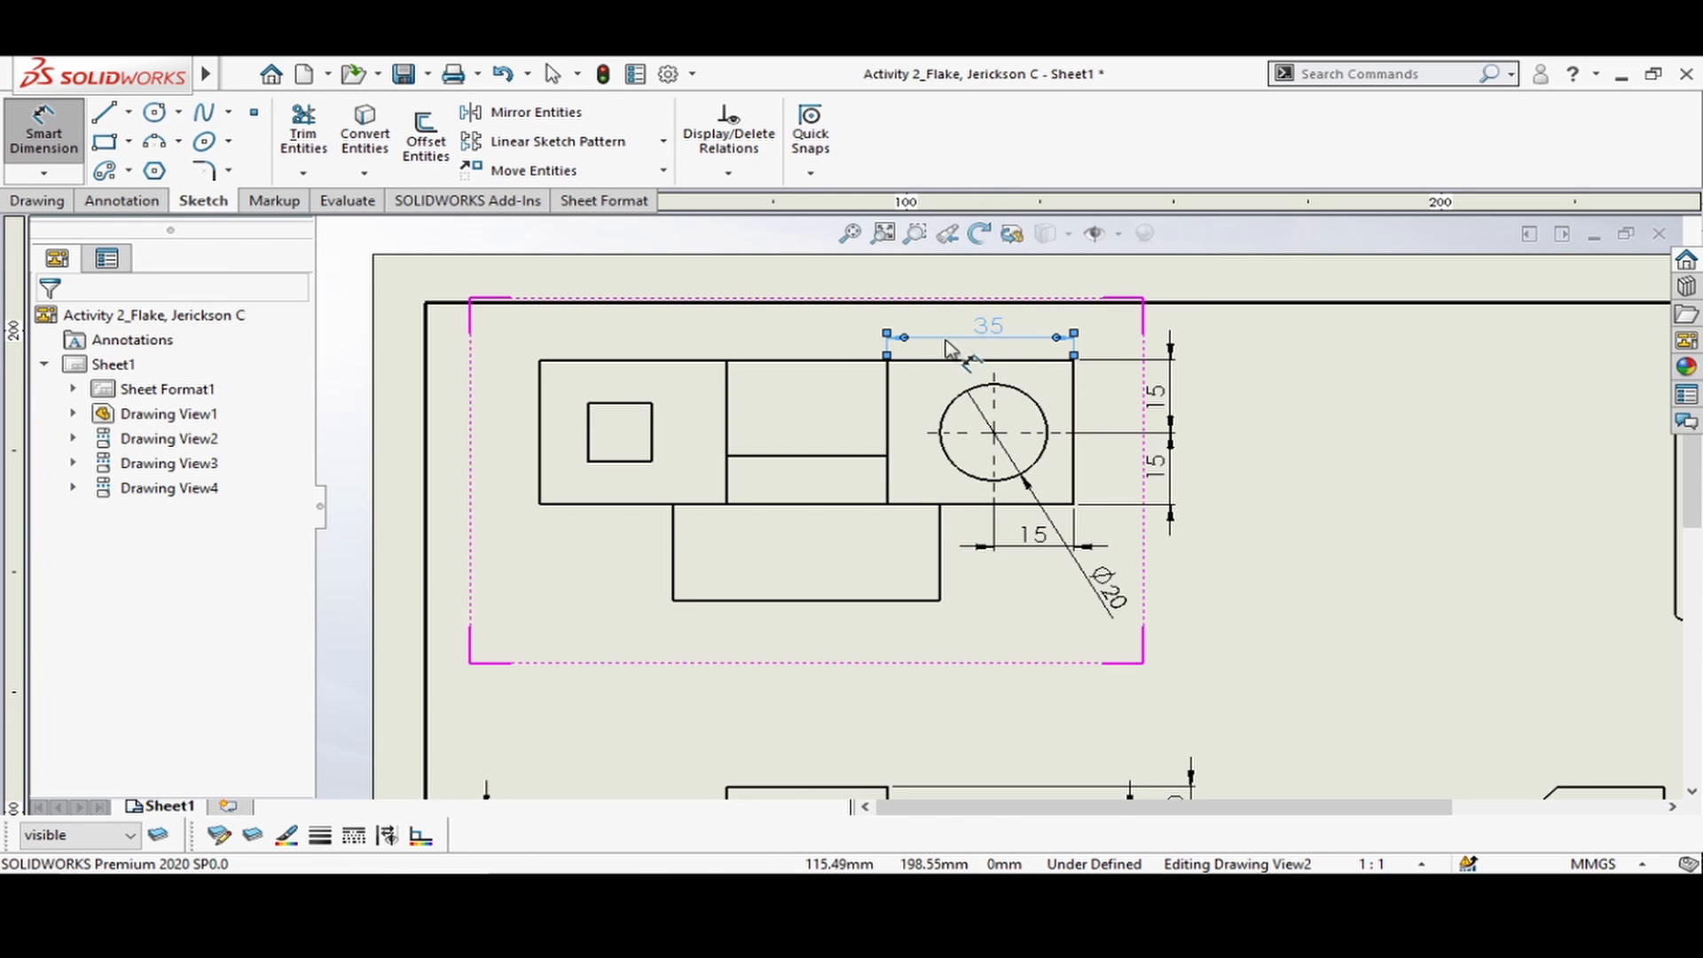
- Dimension the middle block's width above the top view and the lens cylinder's diameter below it
click(728, 417)
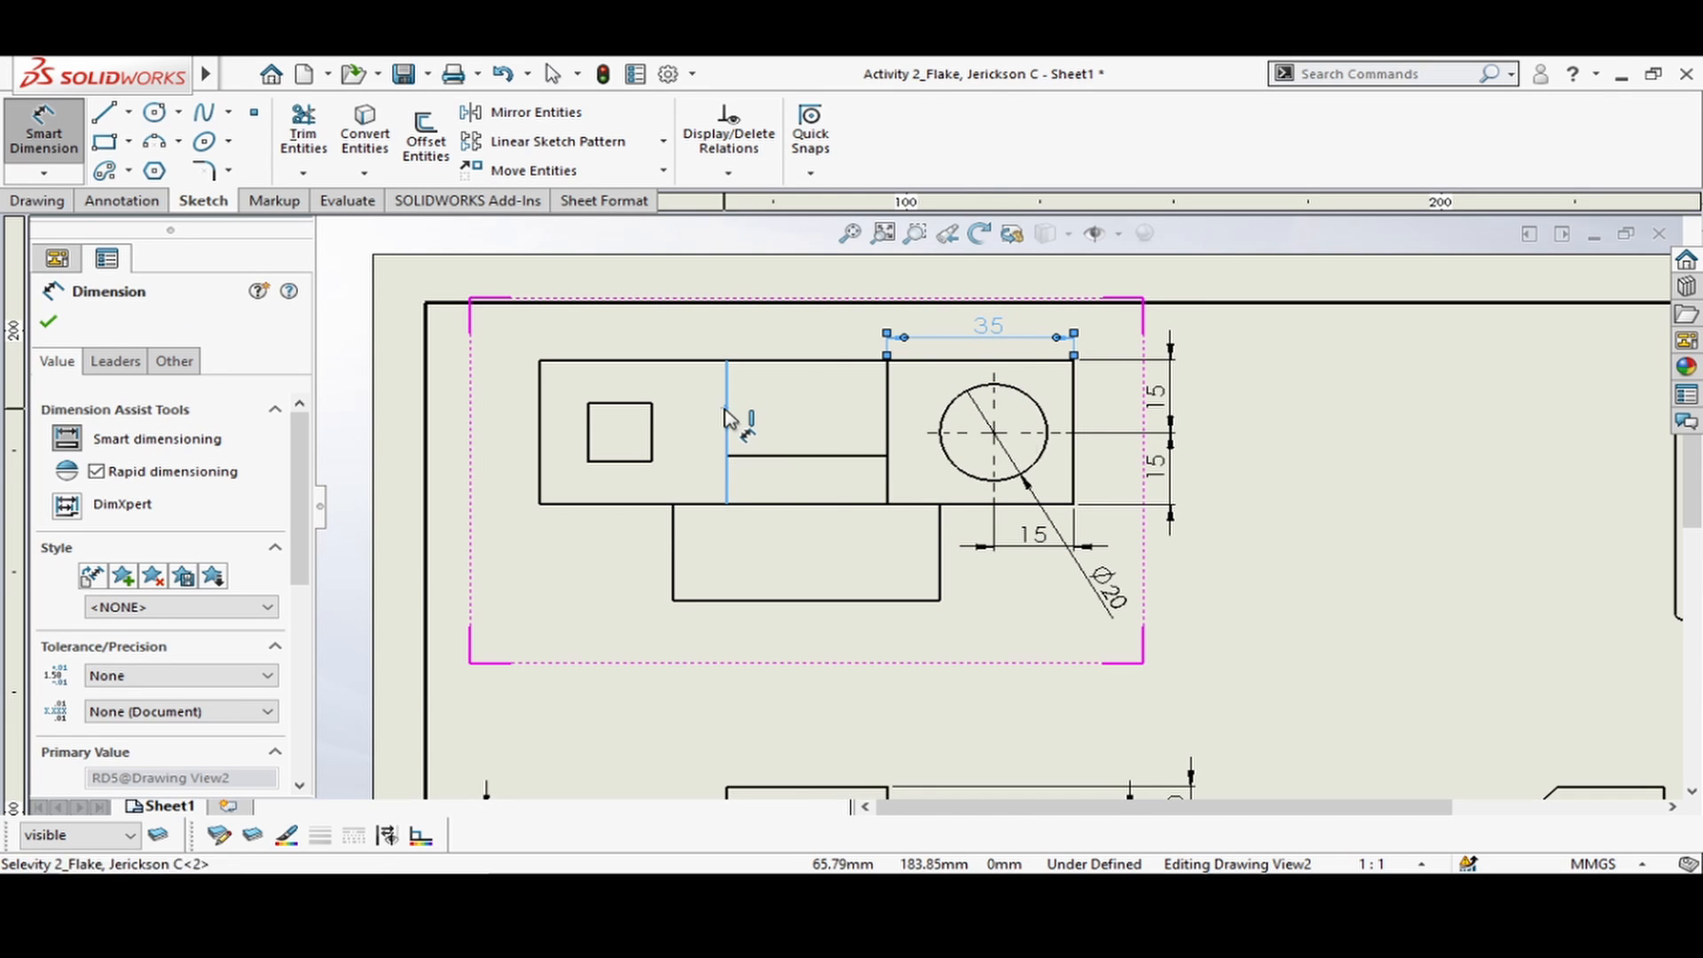
click(890, 417)
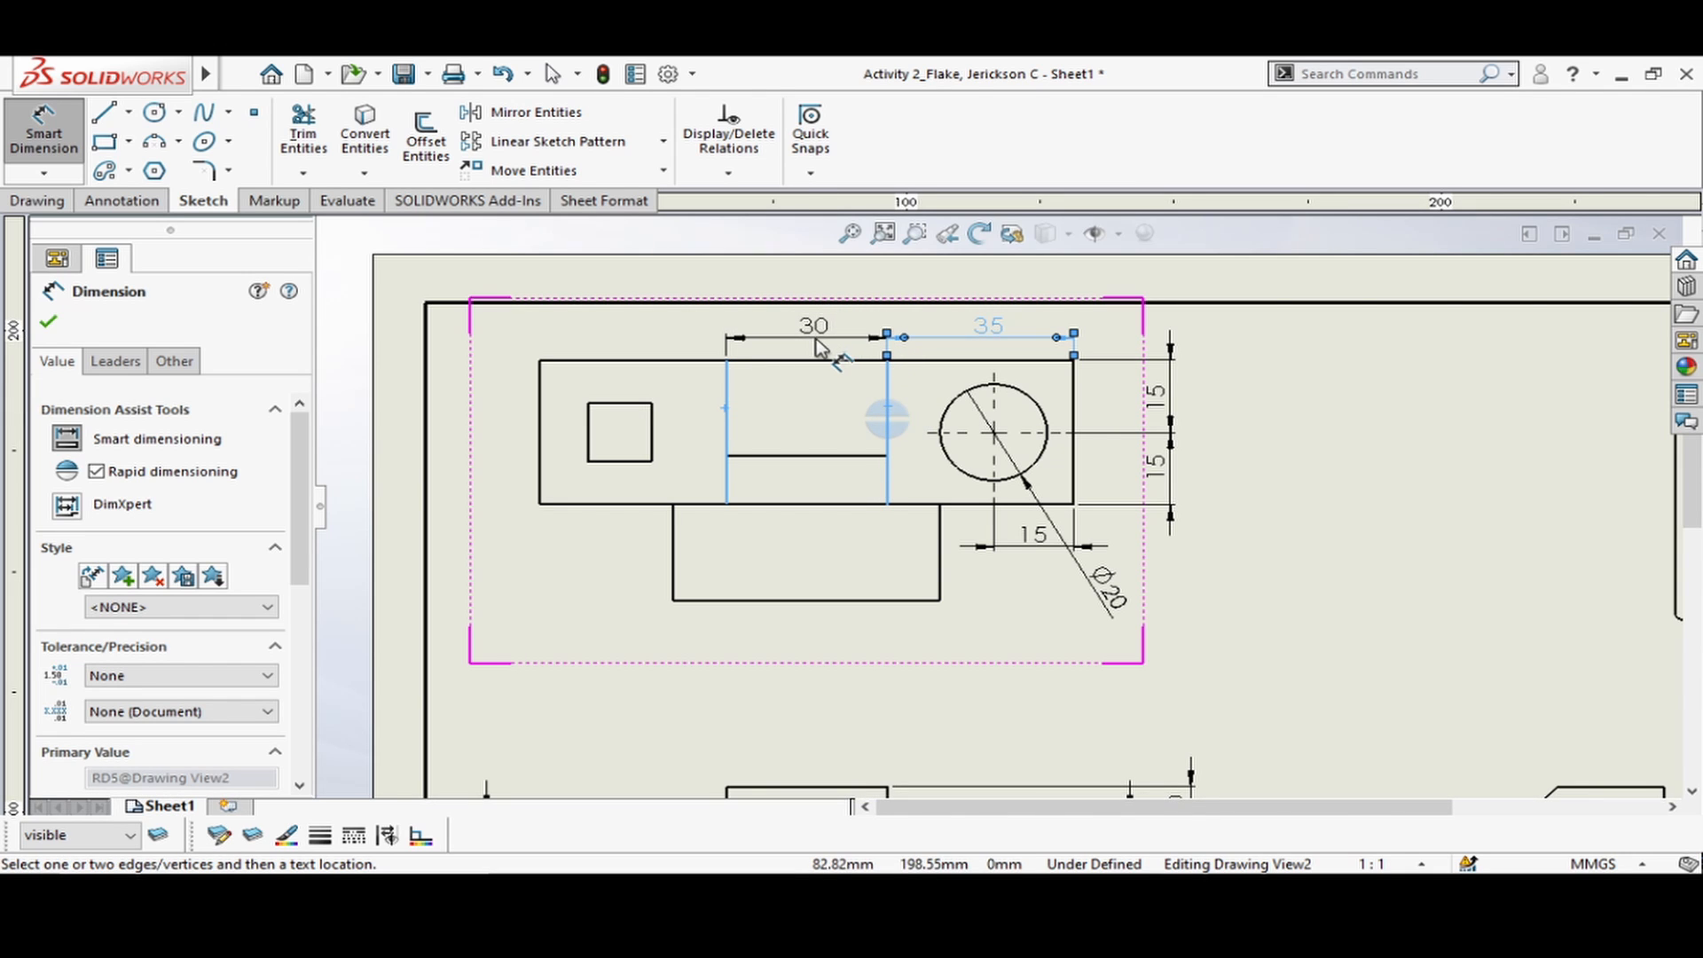
click(820, 338)
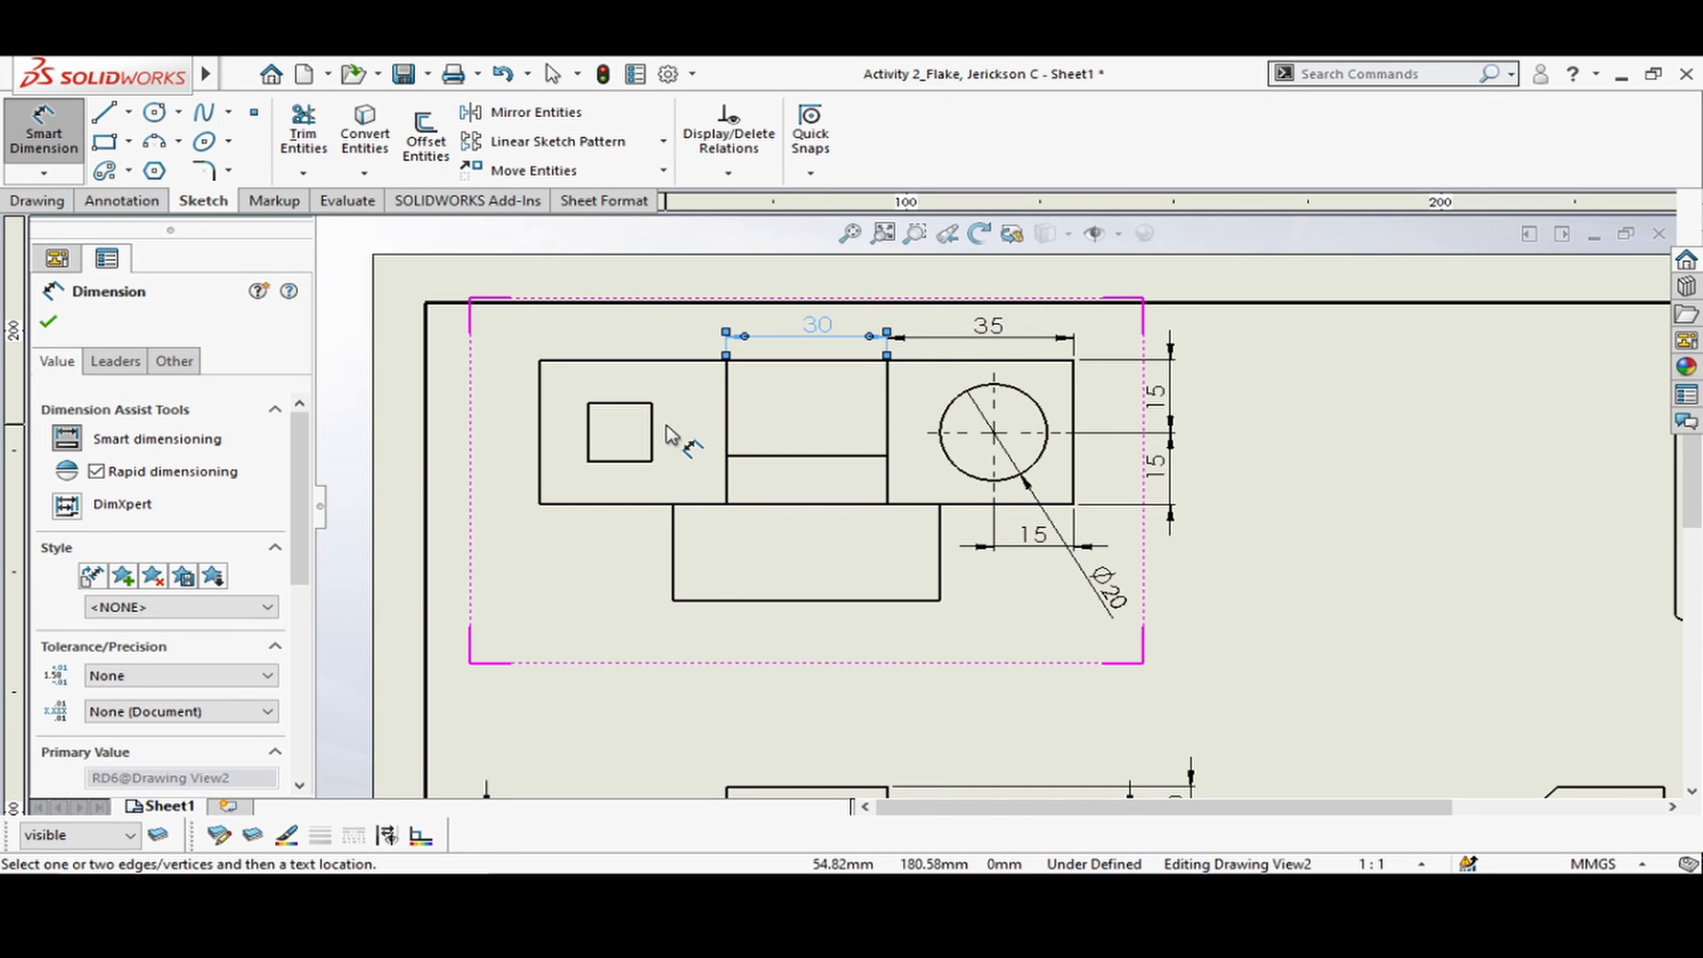
click(815, 603)
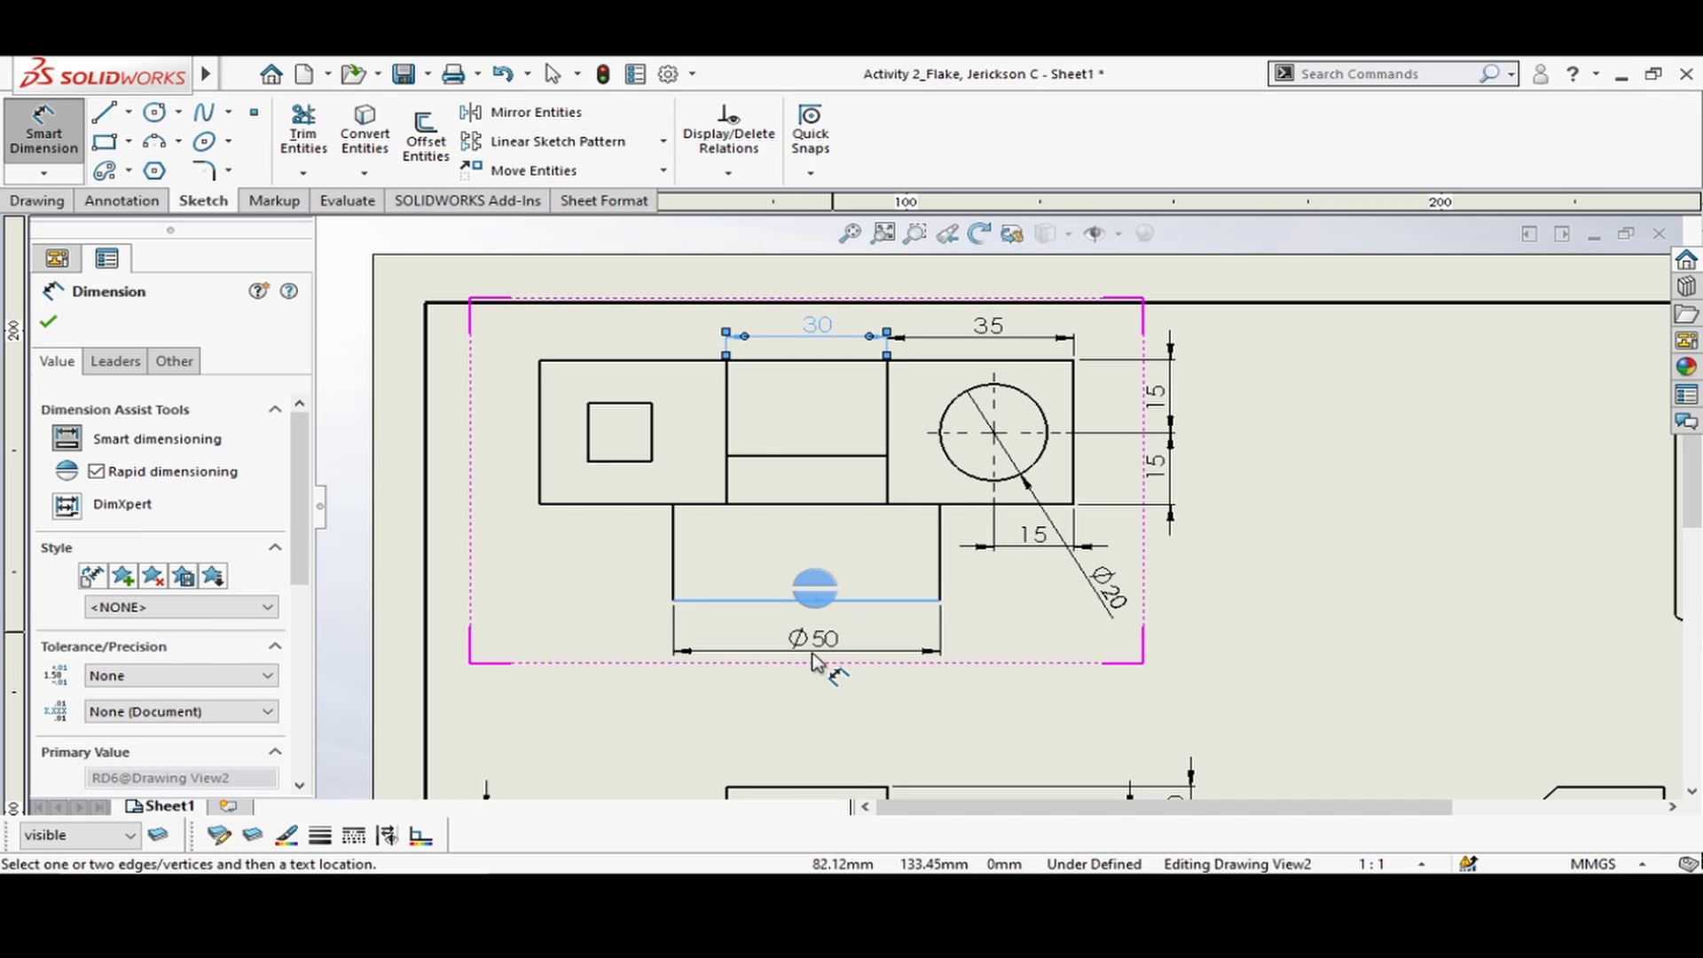
click(815, 664)
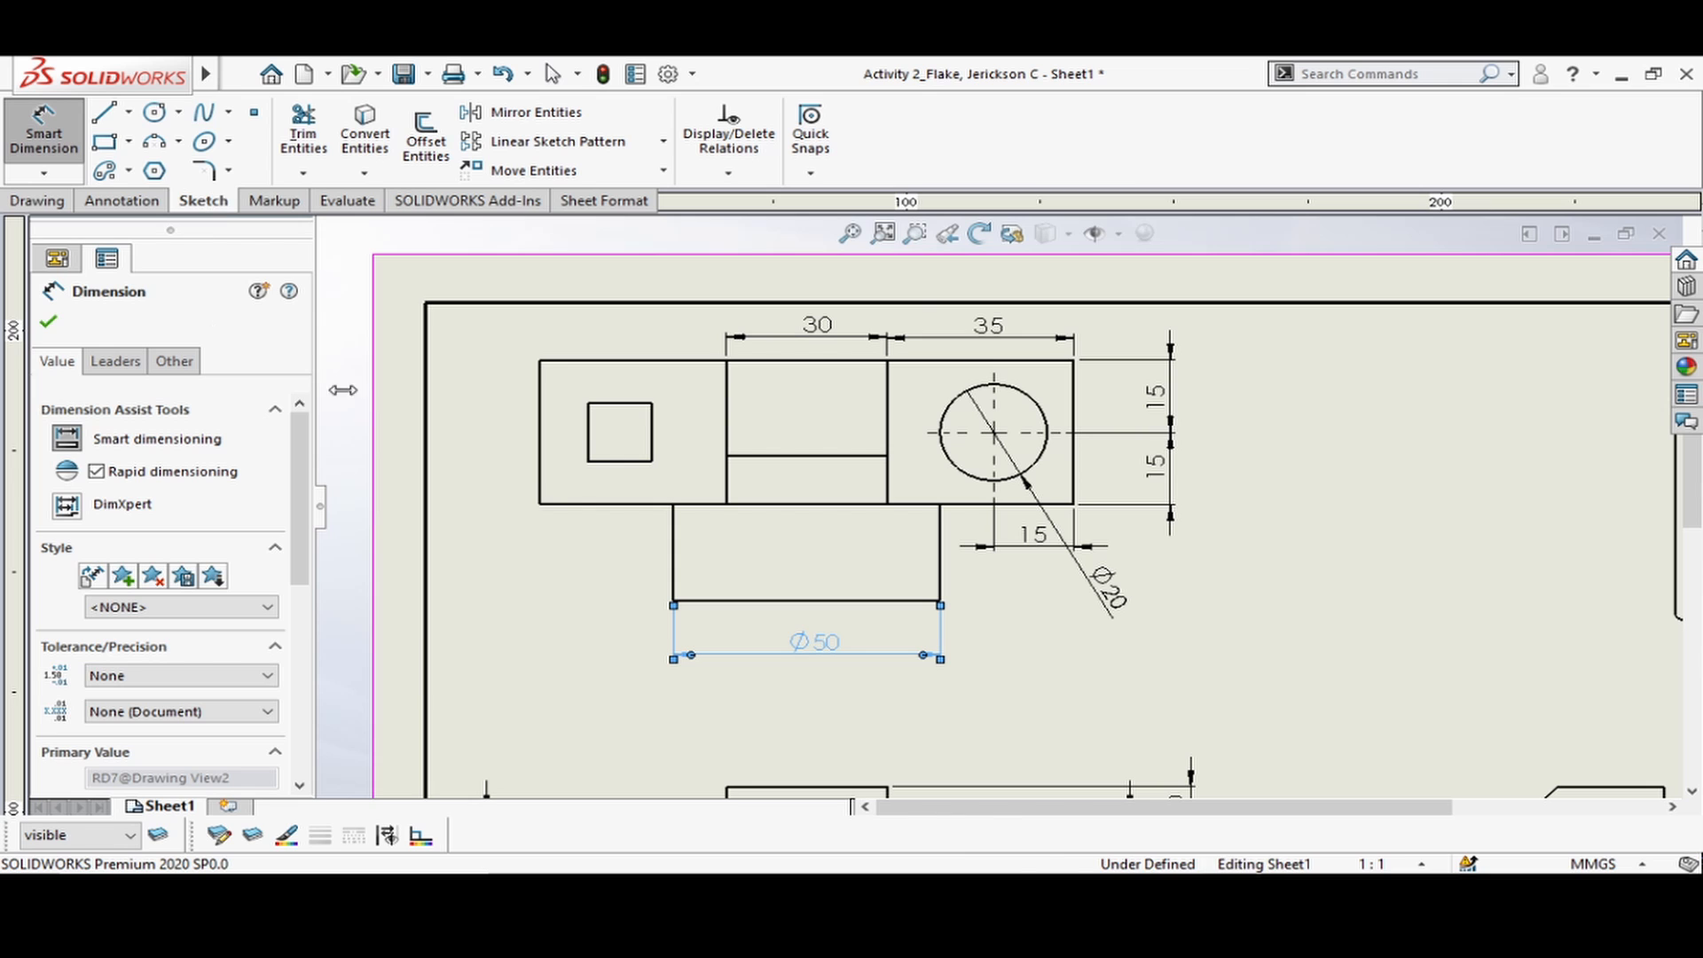
- Sketch a vertical centerline through the middle of the square knob in the top view, extending slightly past its edges
click(130, 112)
click(142, 163)
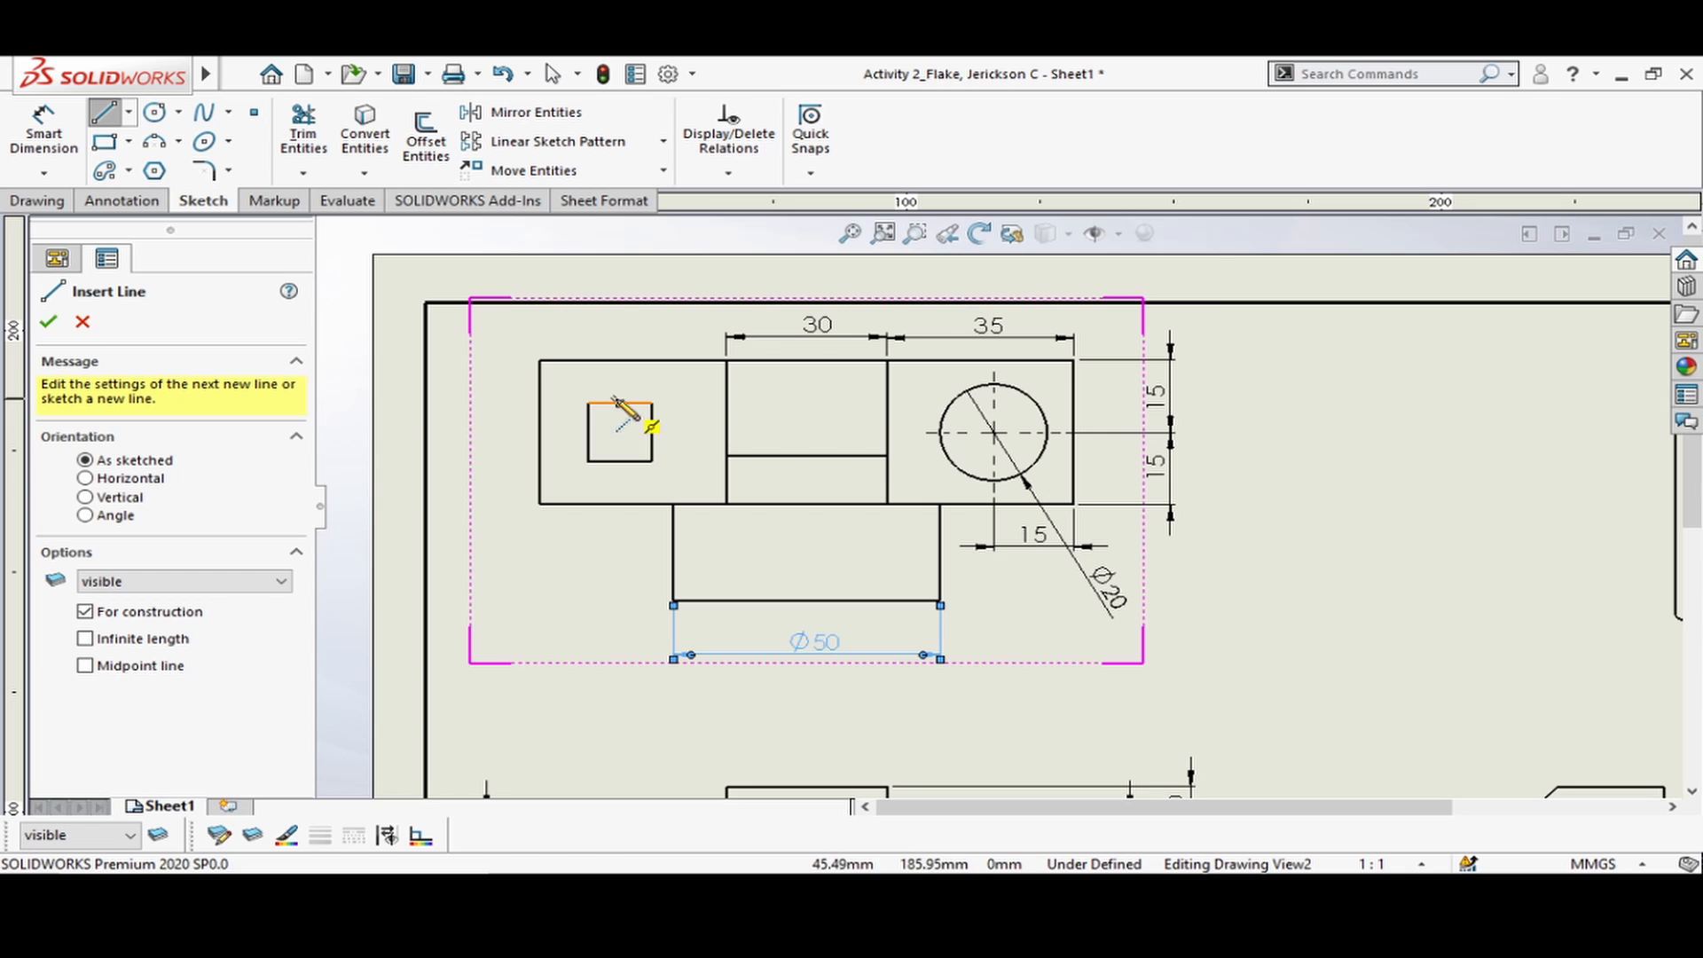
click(621, 404)
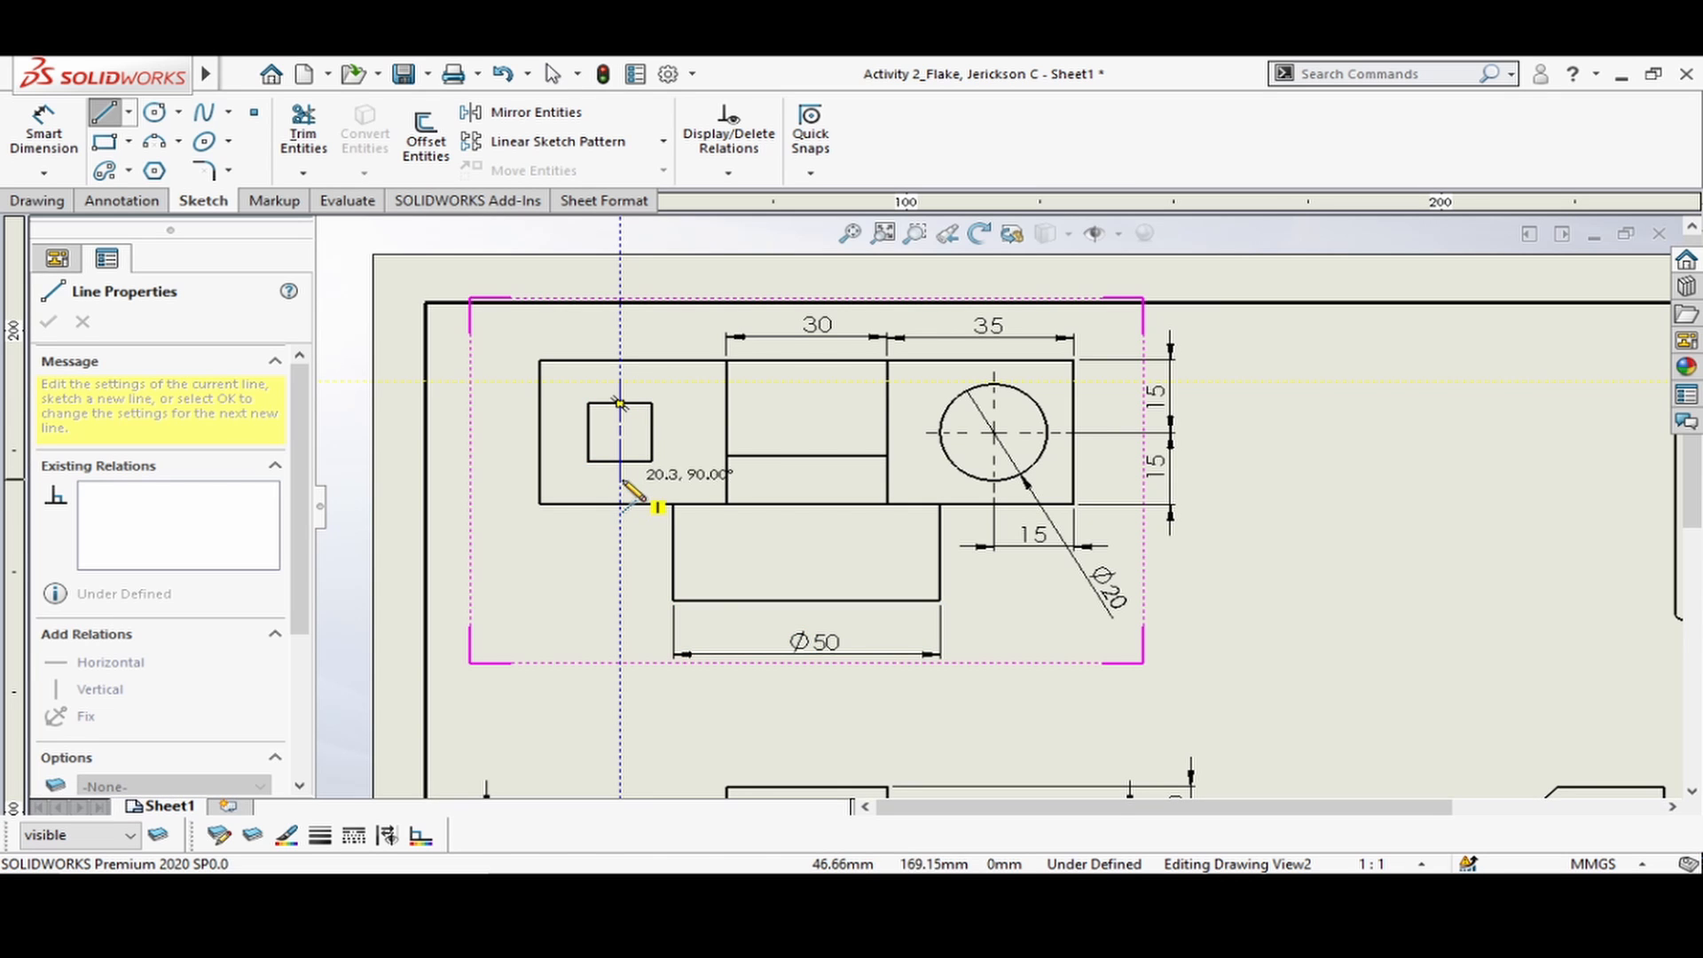
click(620, 473)
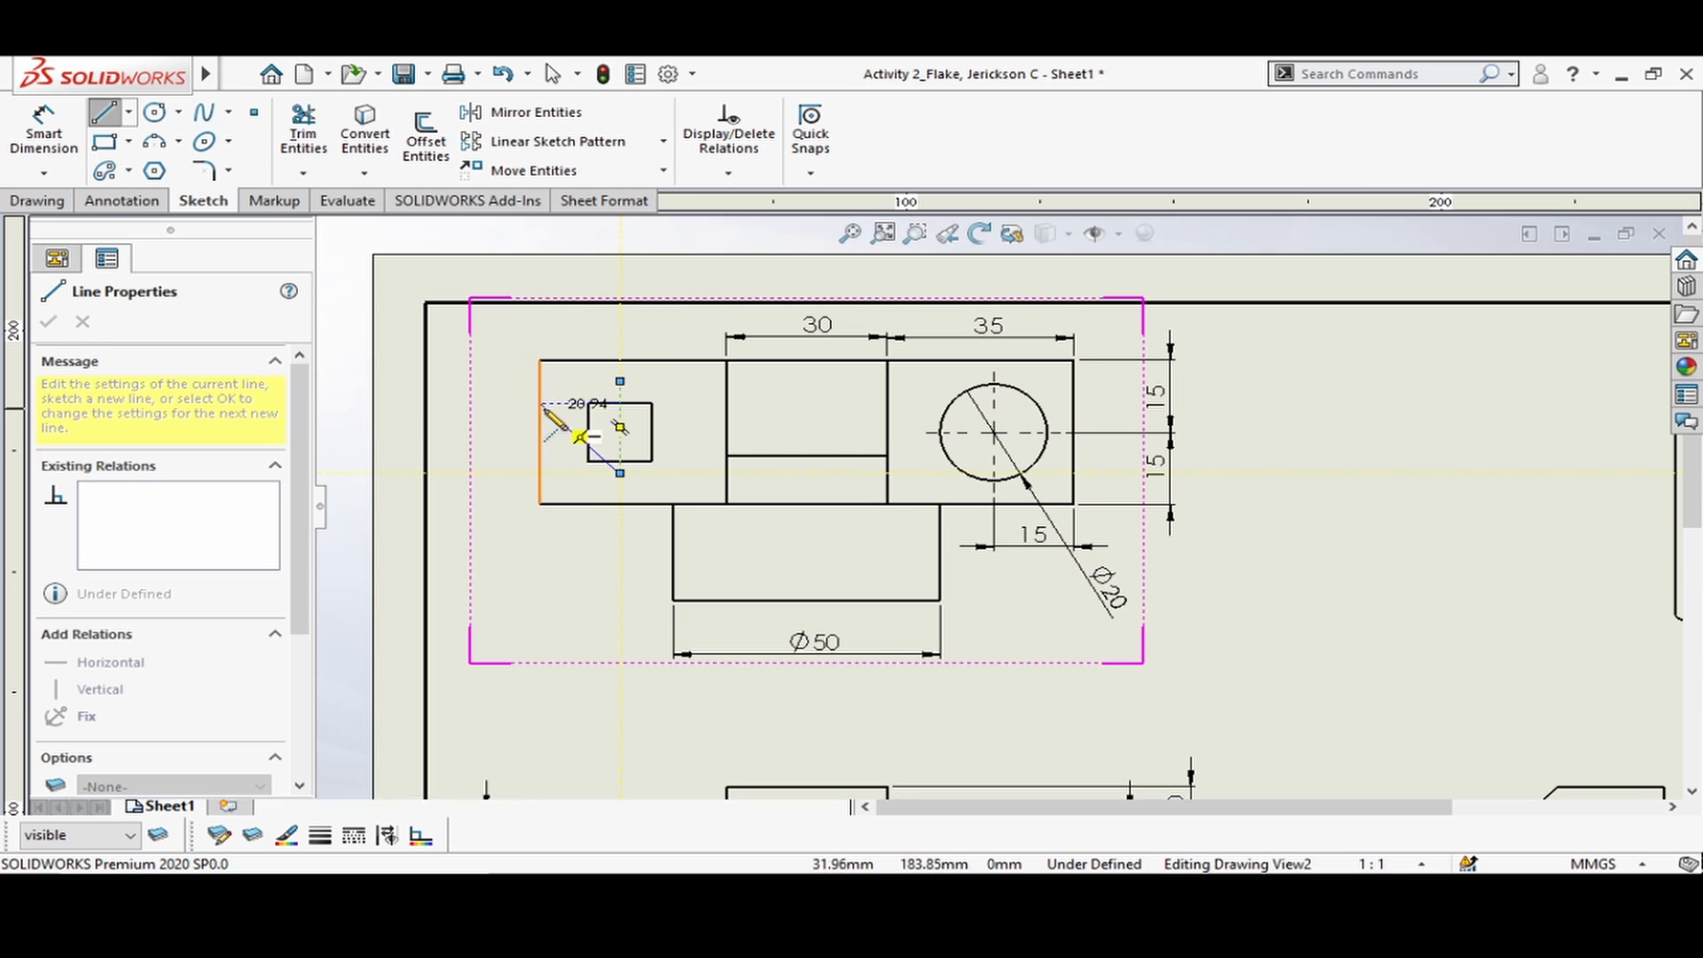
key(Escape)
- Sketch a horizontal centerline about 17 mm long through the middle of the square knob in the top view
click(129, 112)
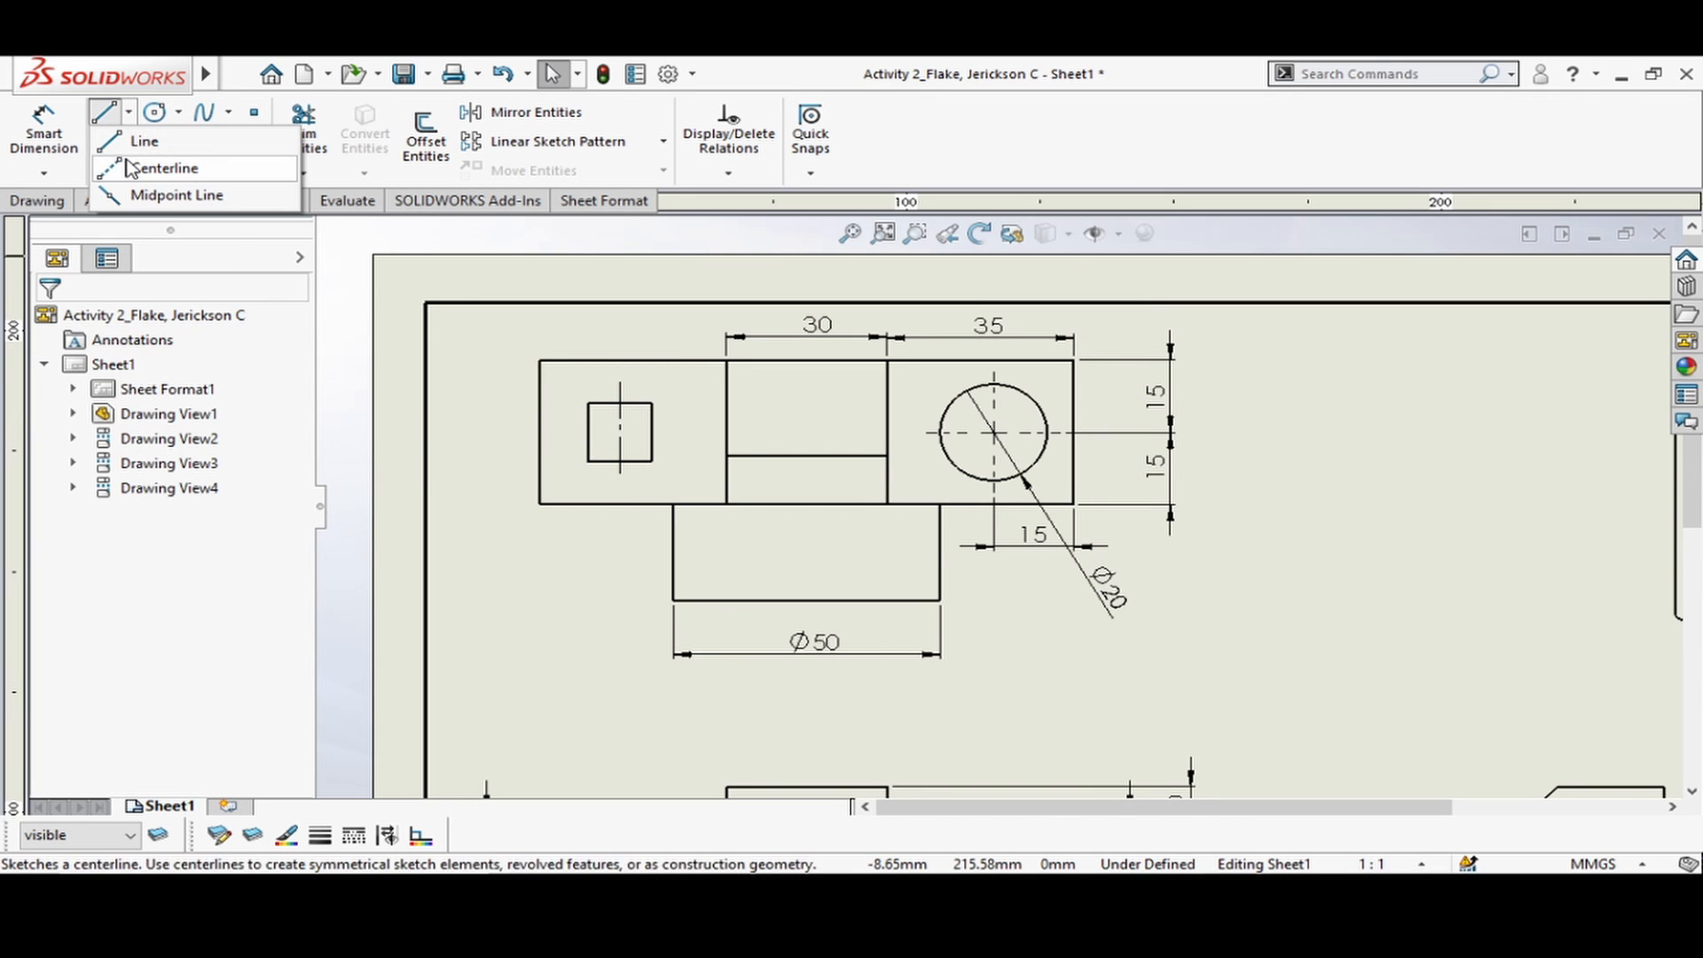
click(155, 168)
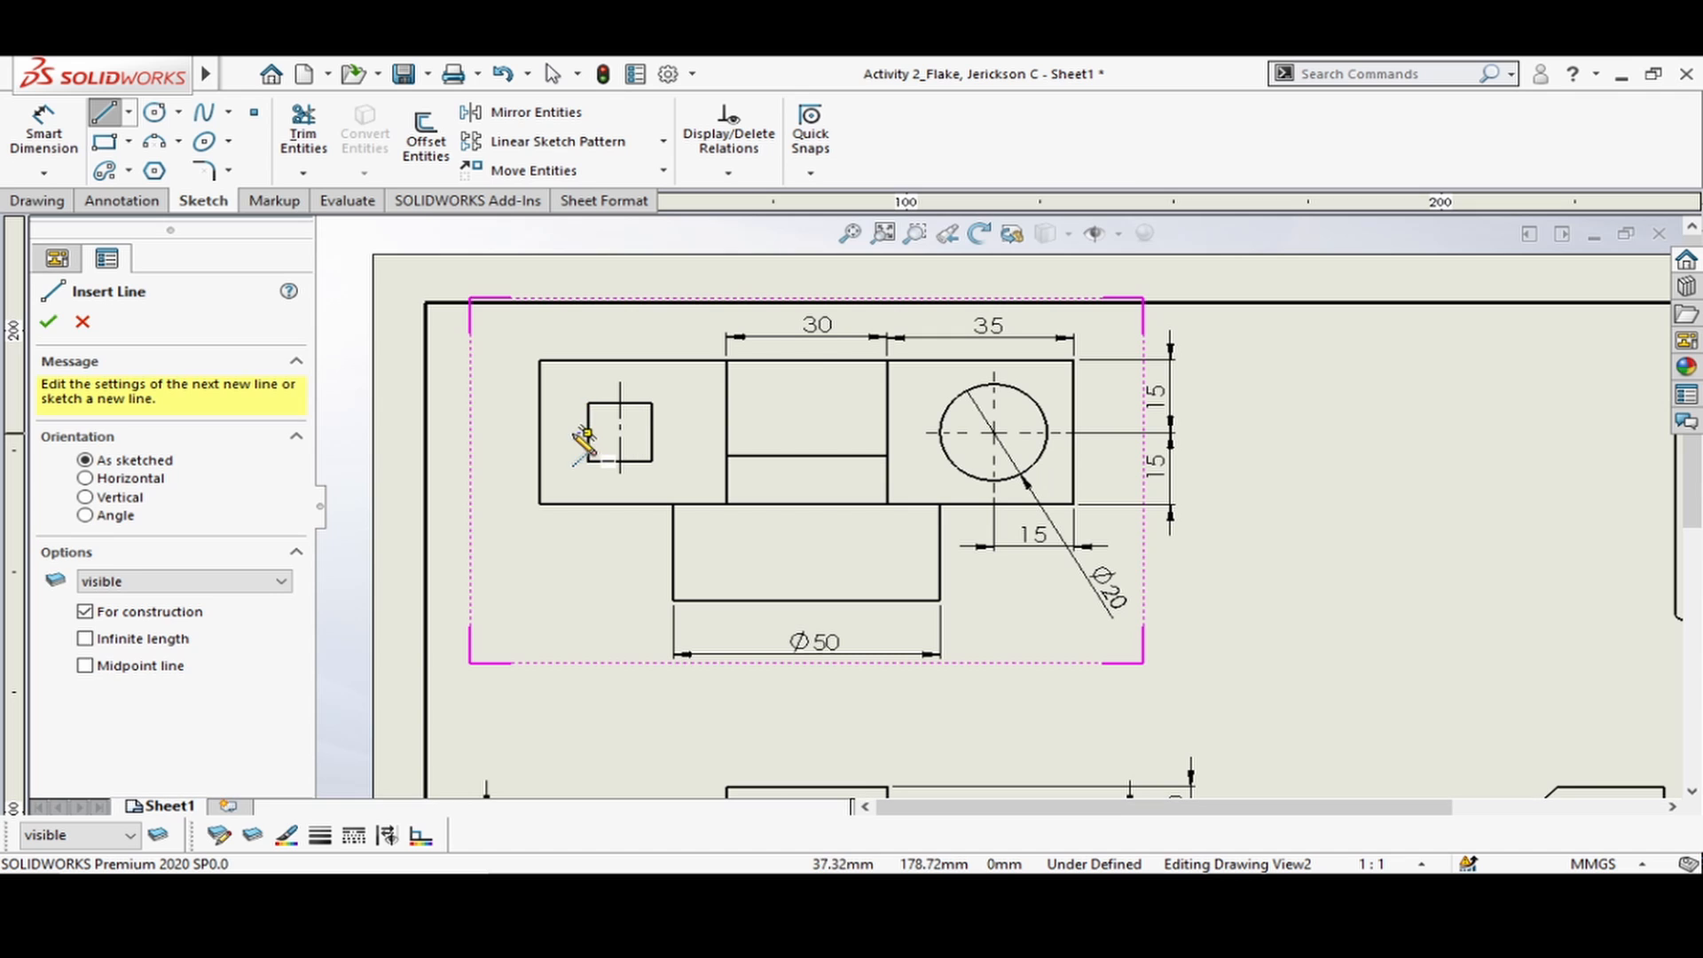
click(587, 433)
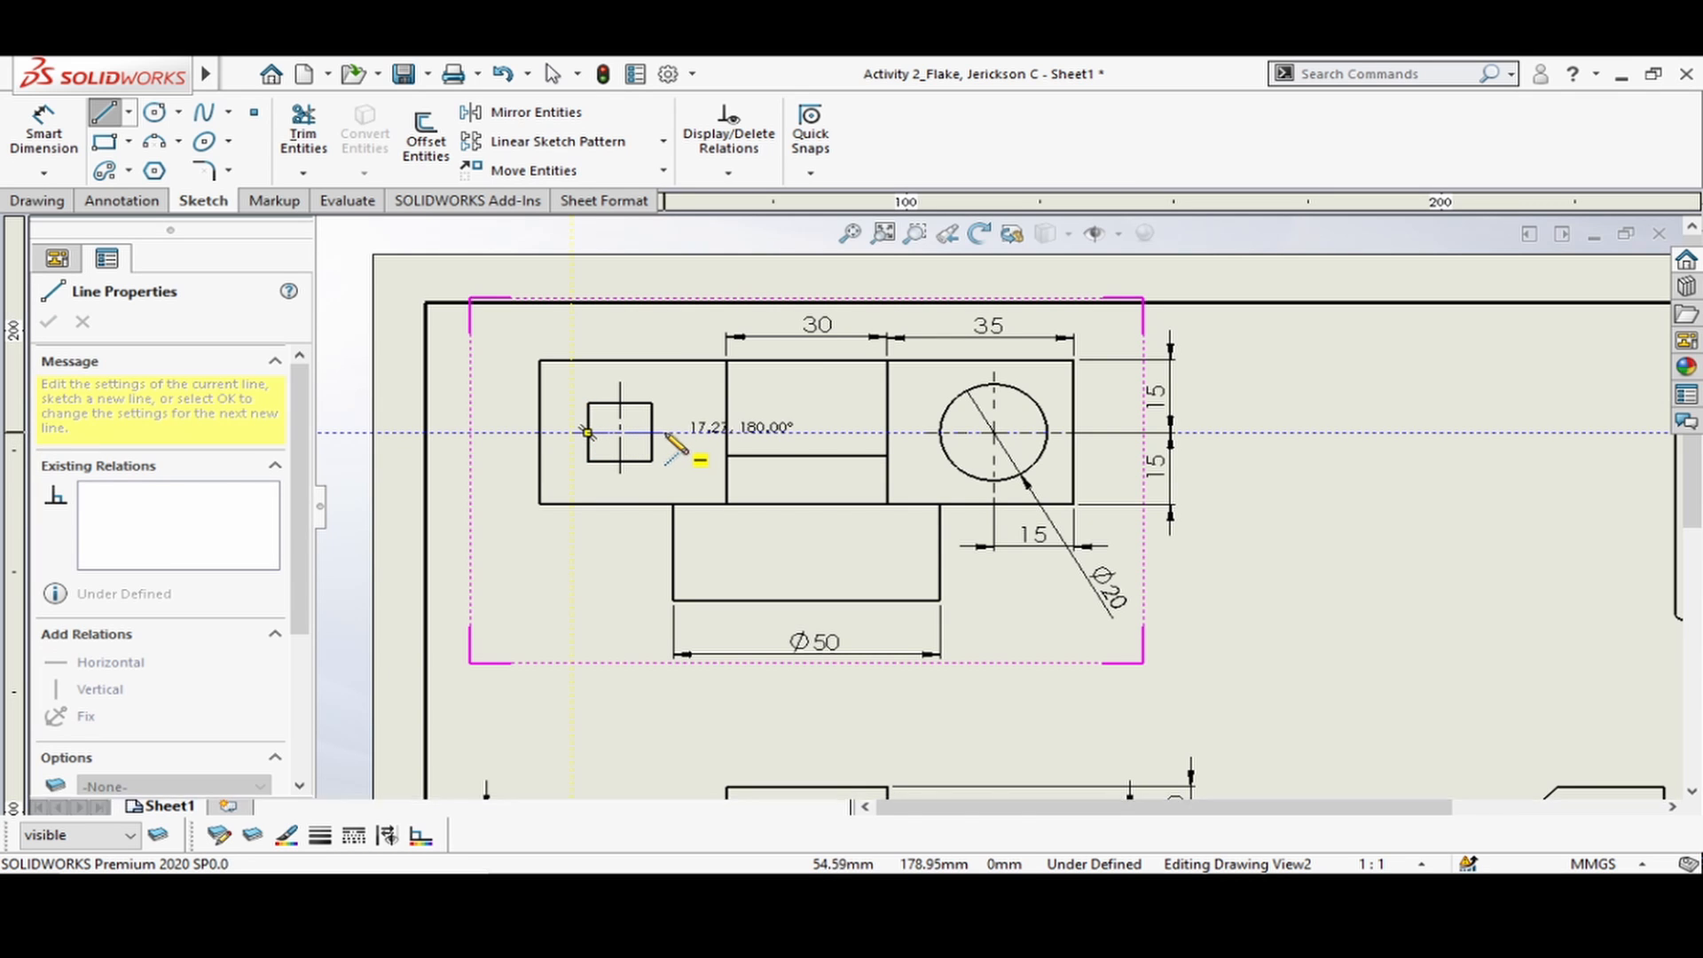
click(661, 433)
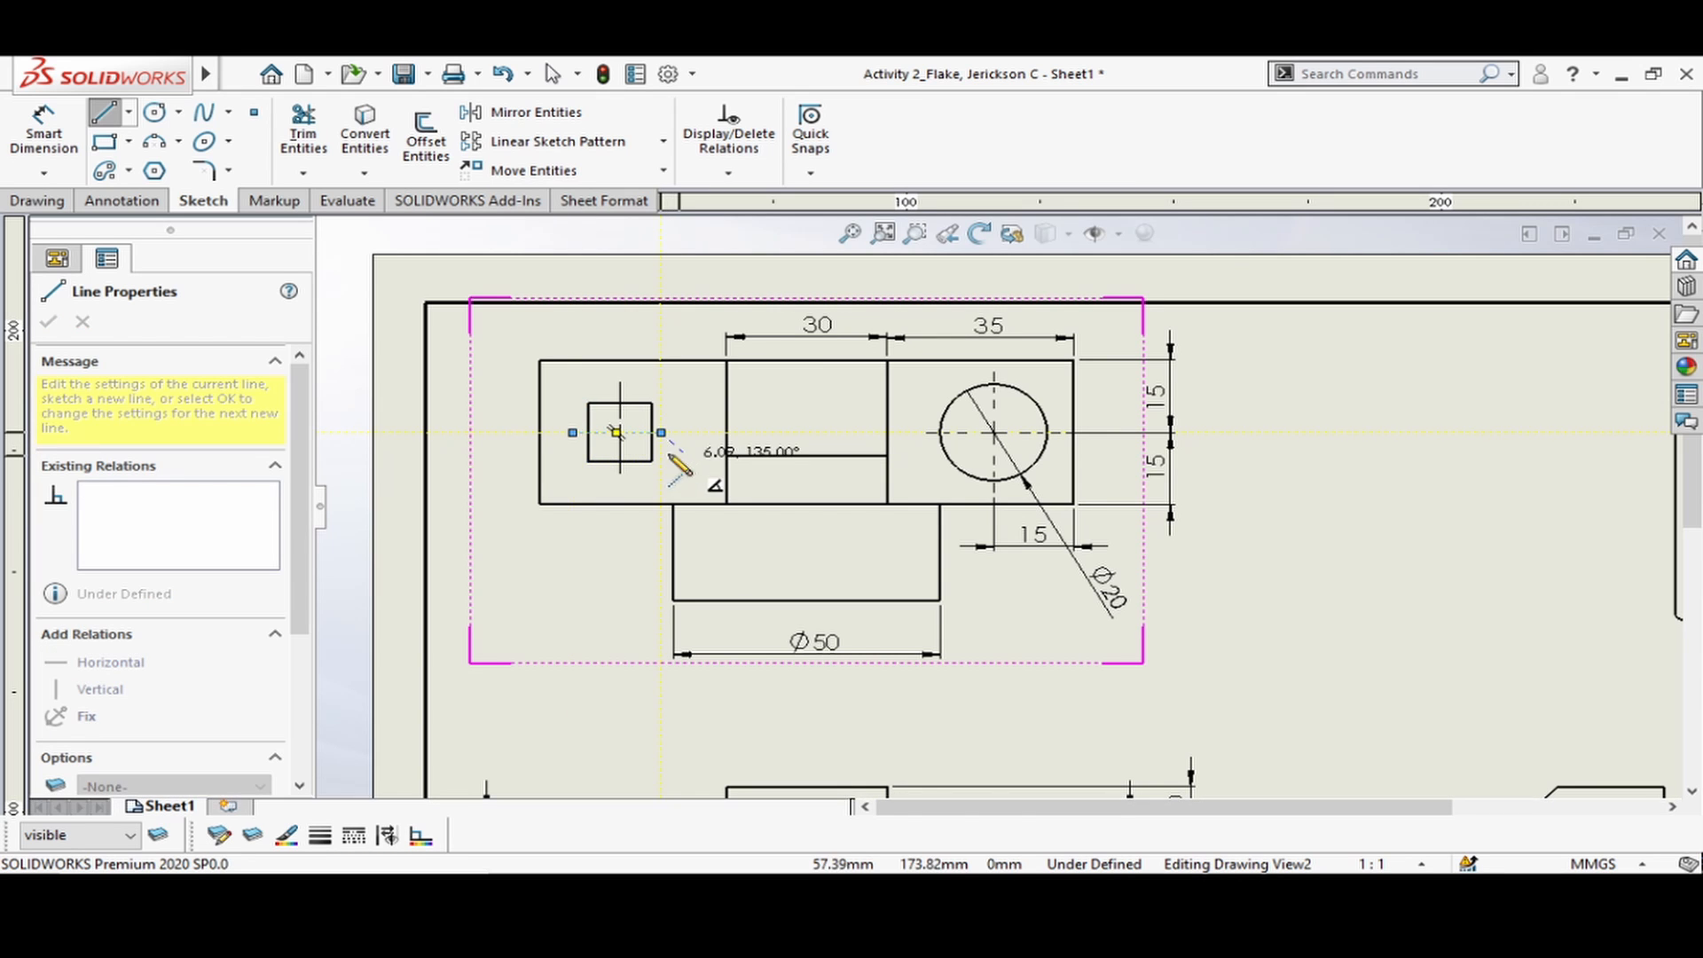
key(Escape)
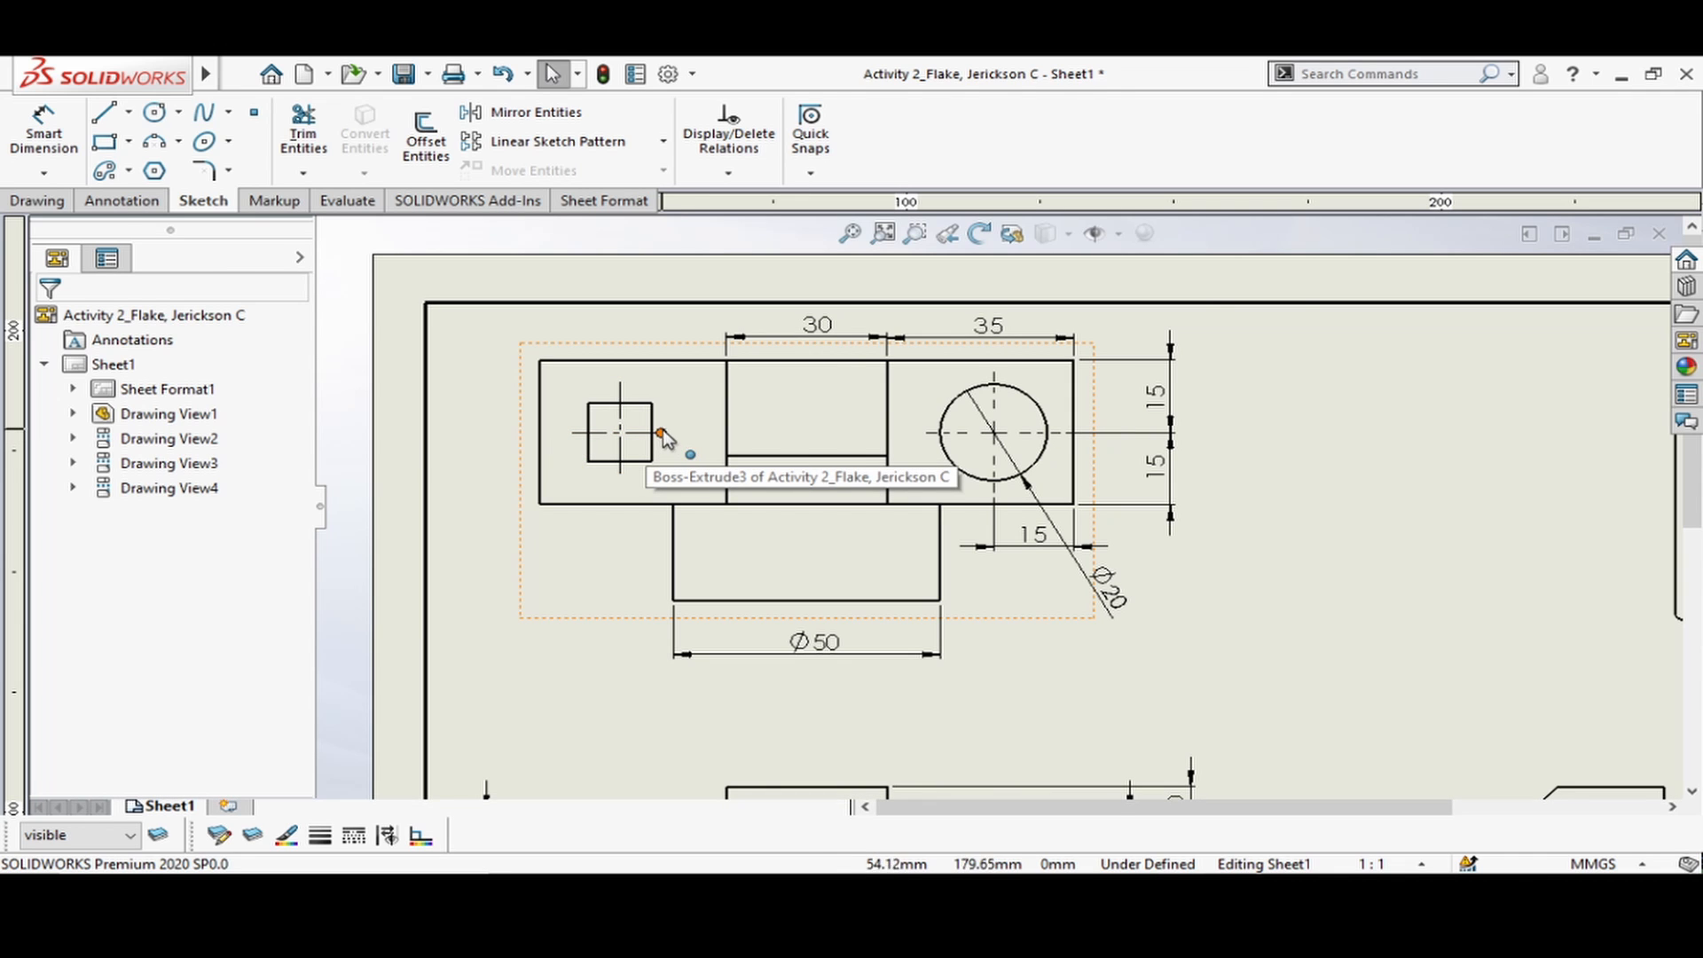
click(663, 433)
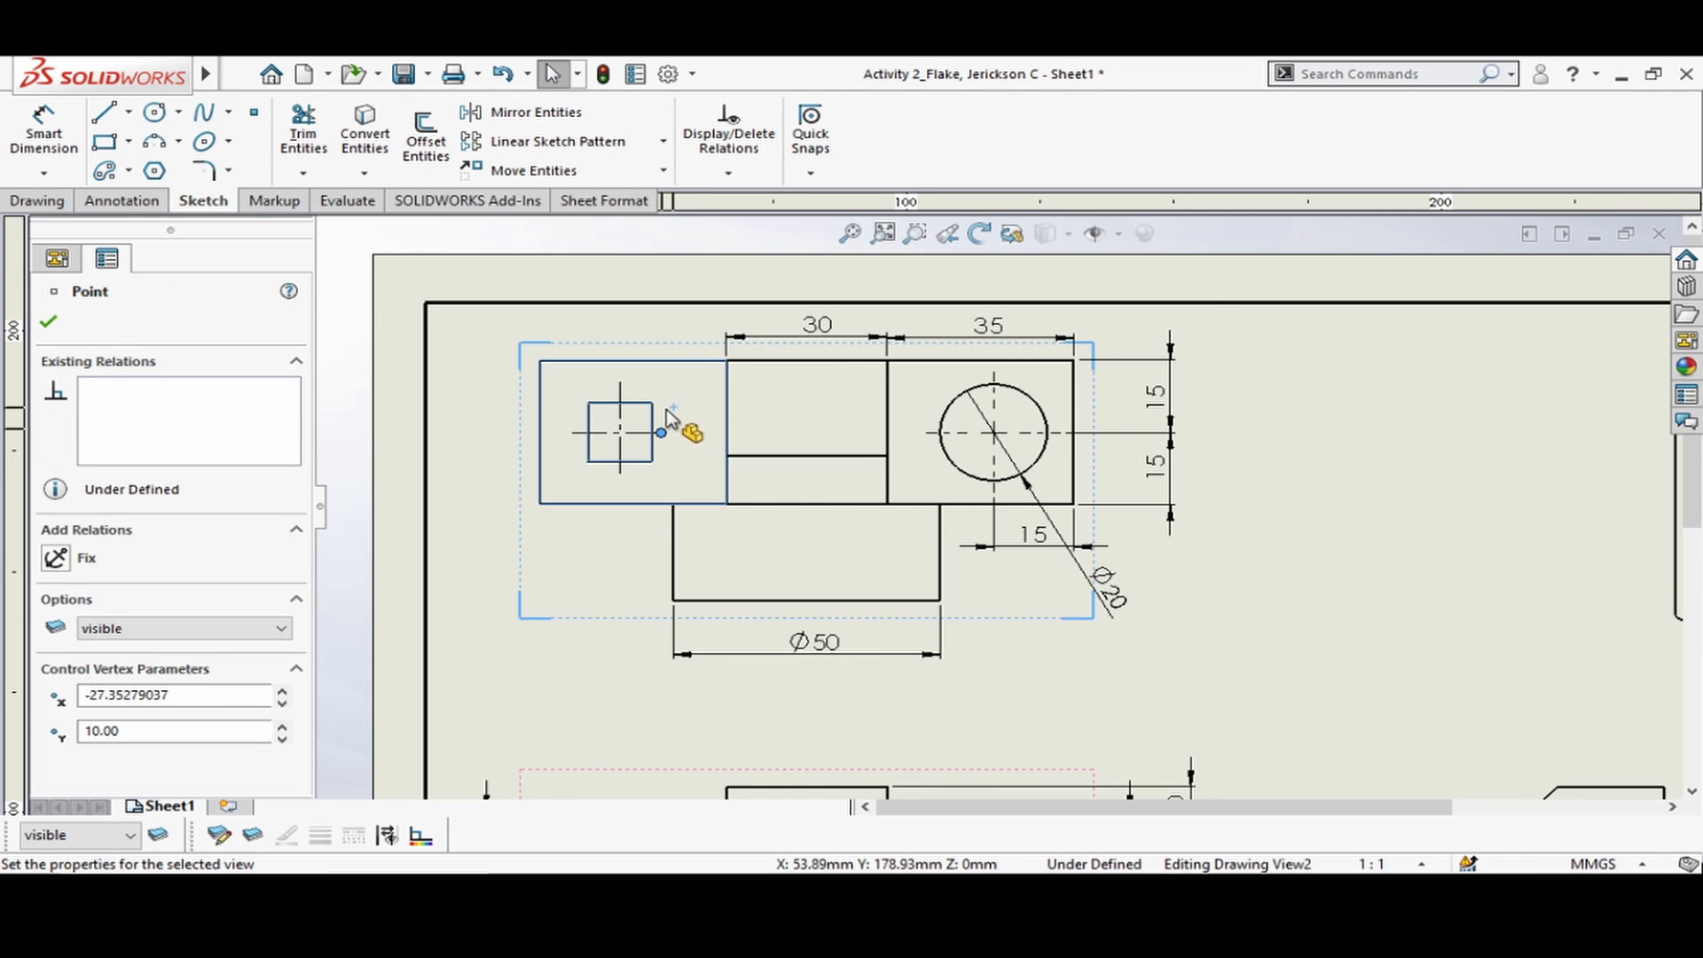
click(693, 398)
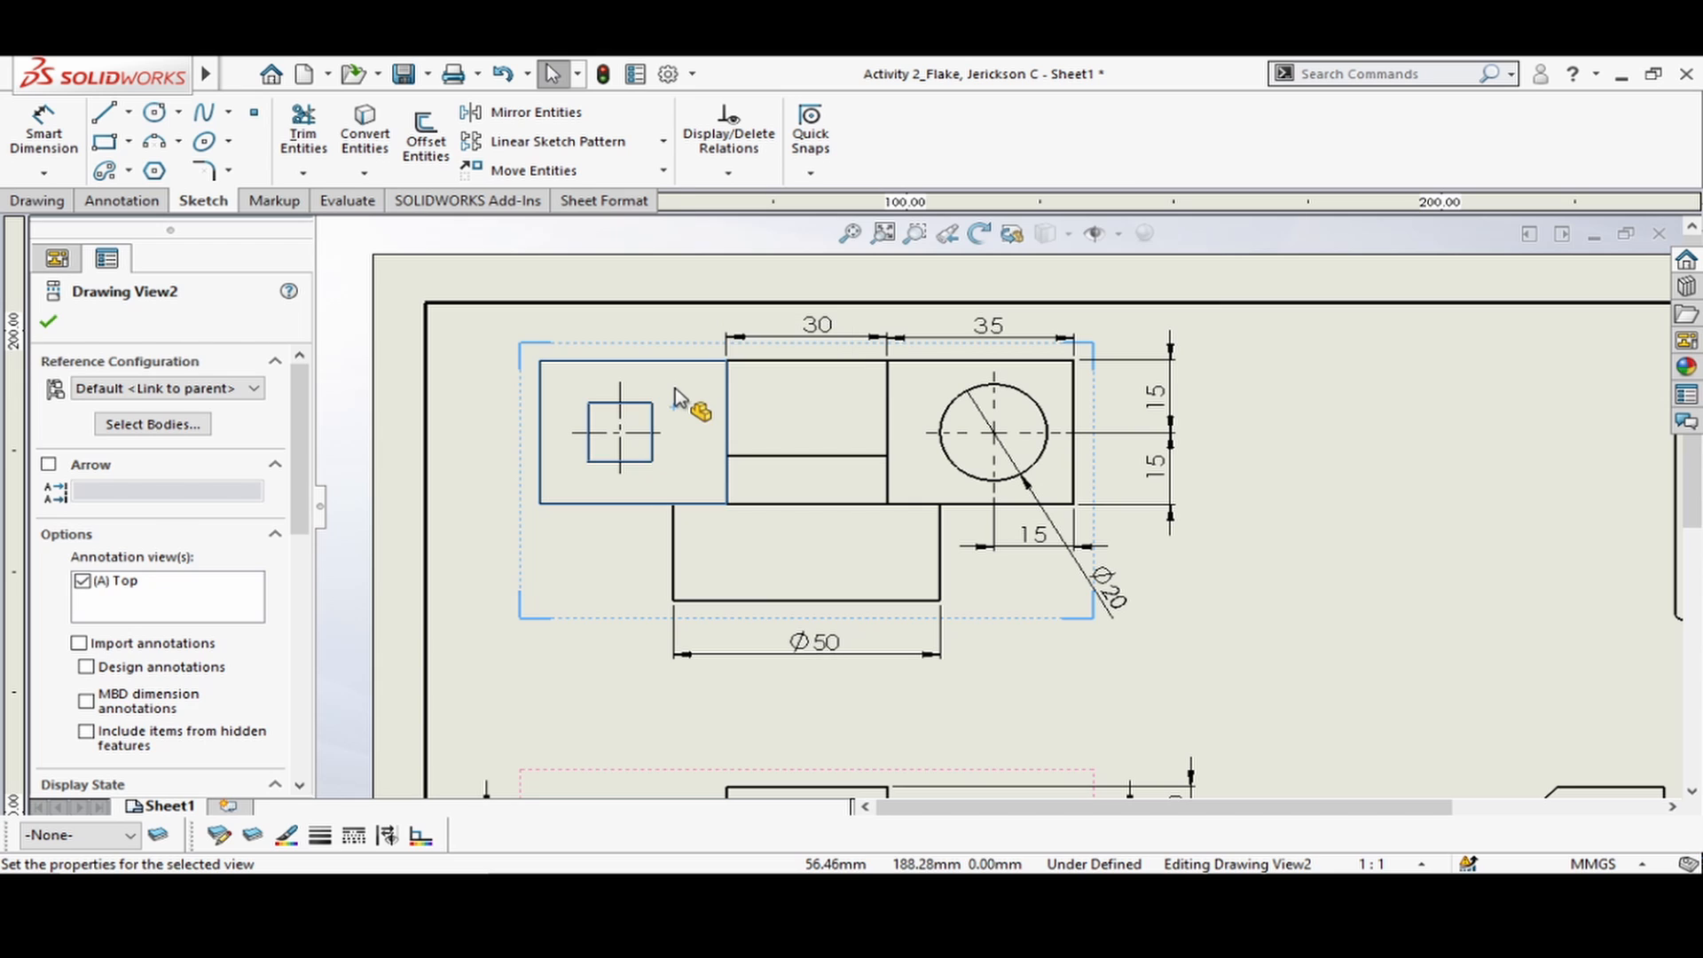
key(Escape)
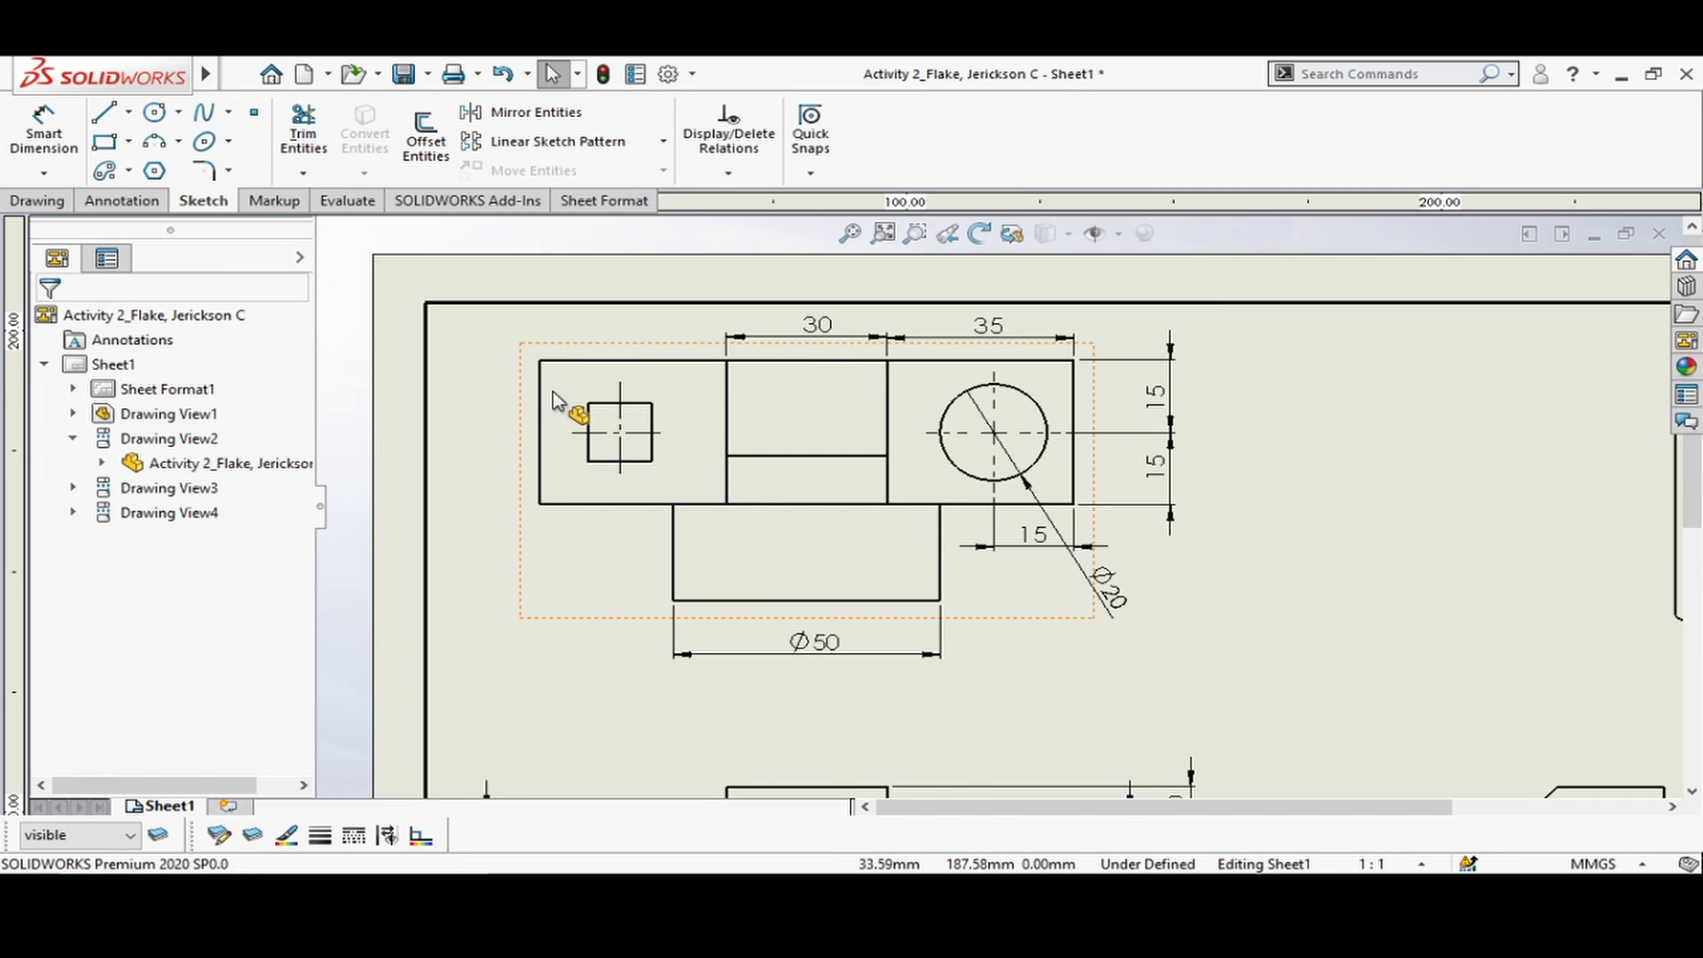
- Dimension the vertical distance from the square knob's horizontal centerline to the body's lower edge, placing it left of the top view
click(43, 157)
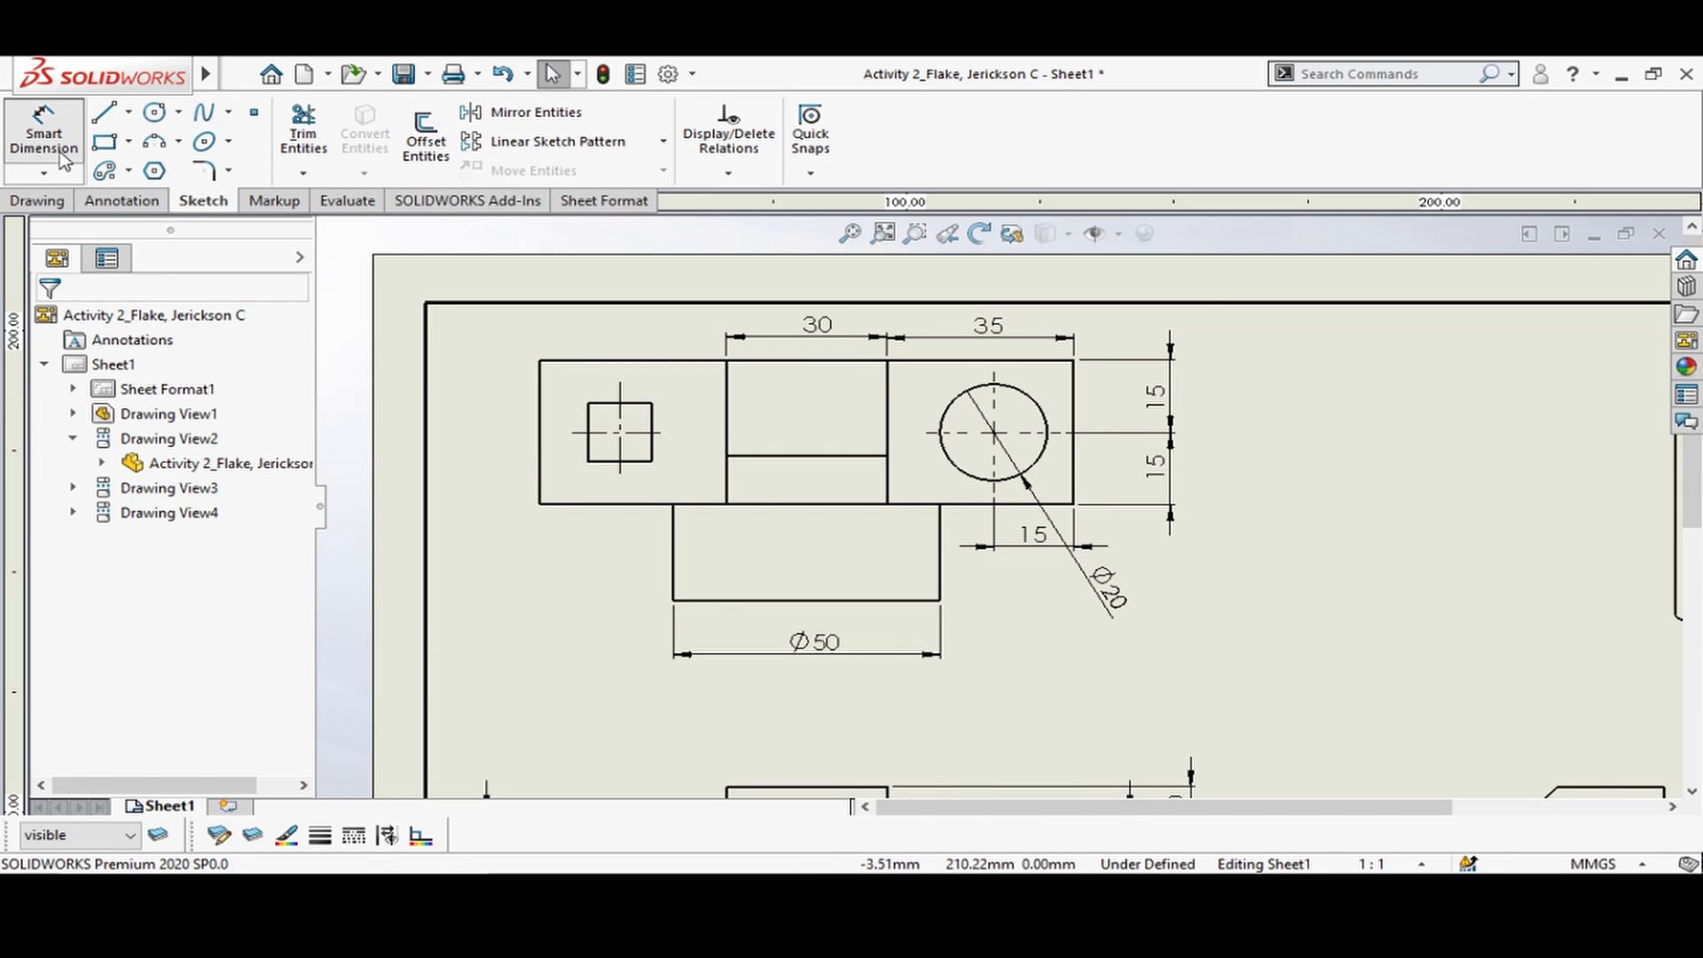
click(576, 504)
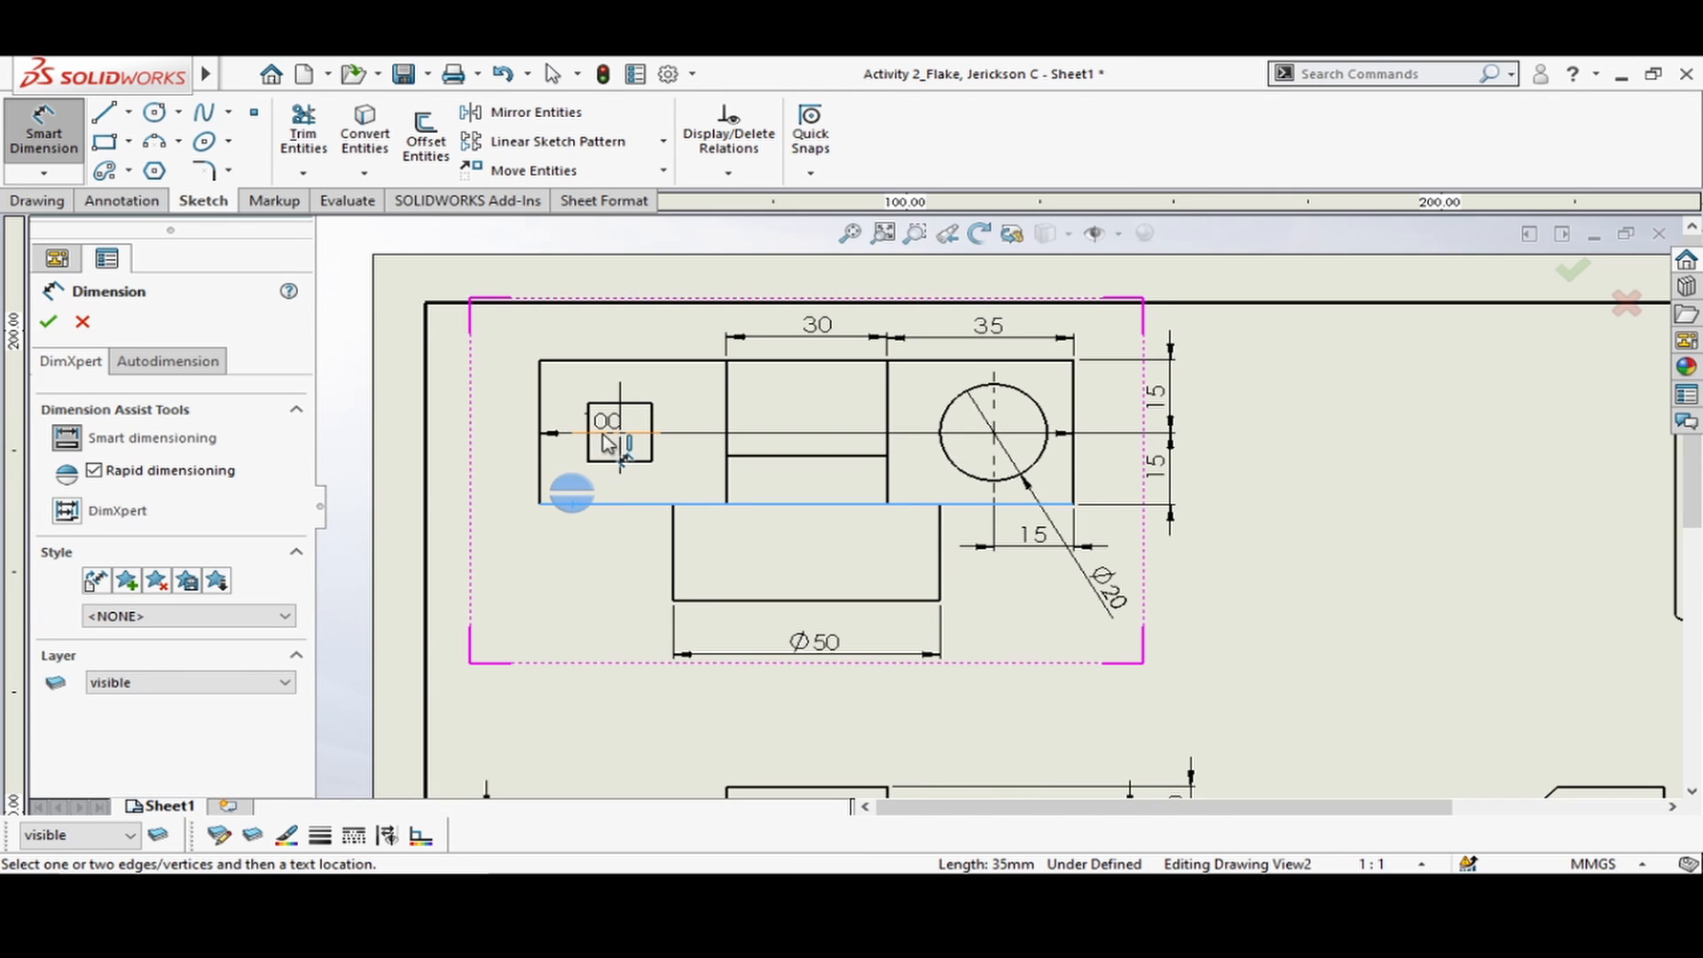
click(572, 433)
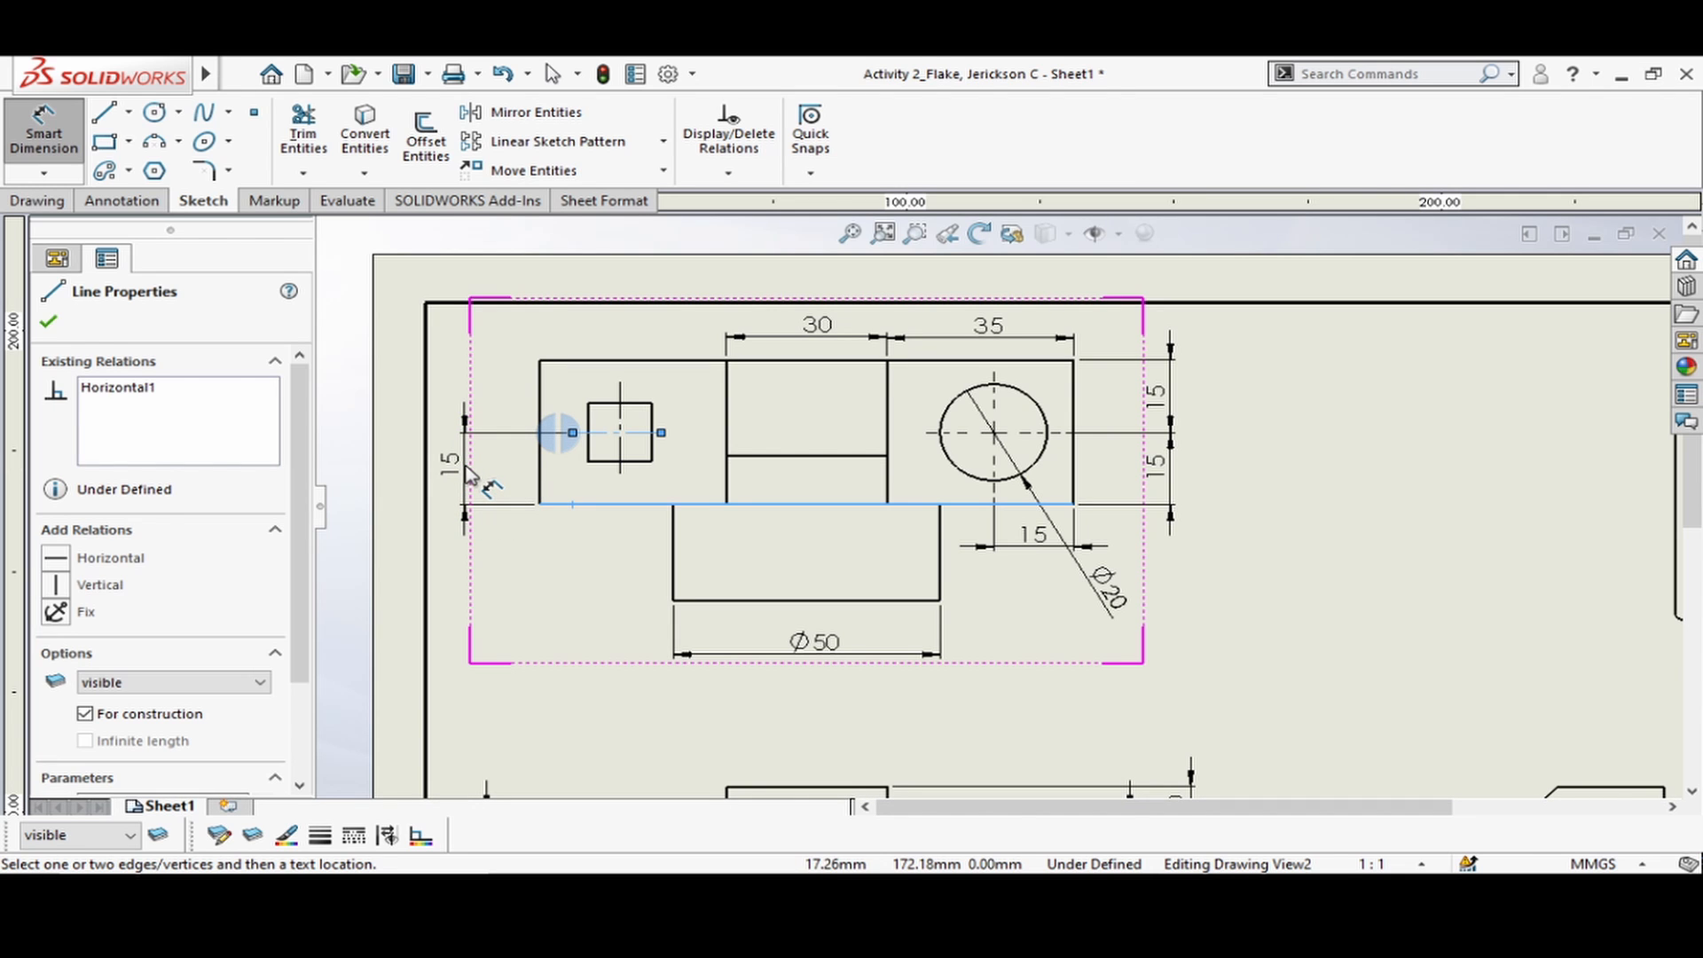
click(470, 479)
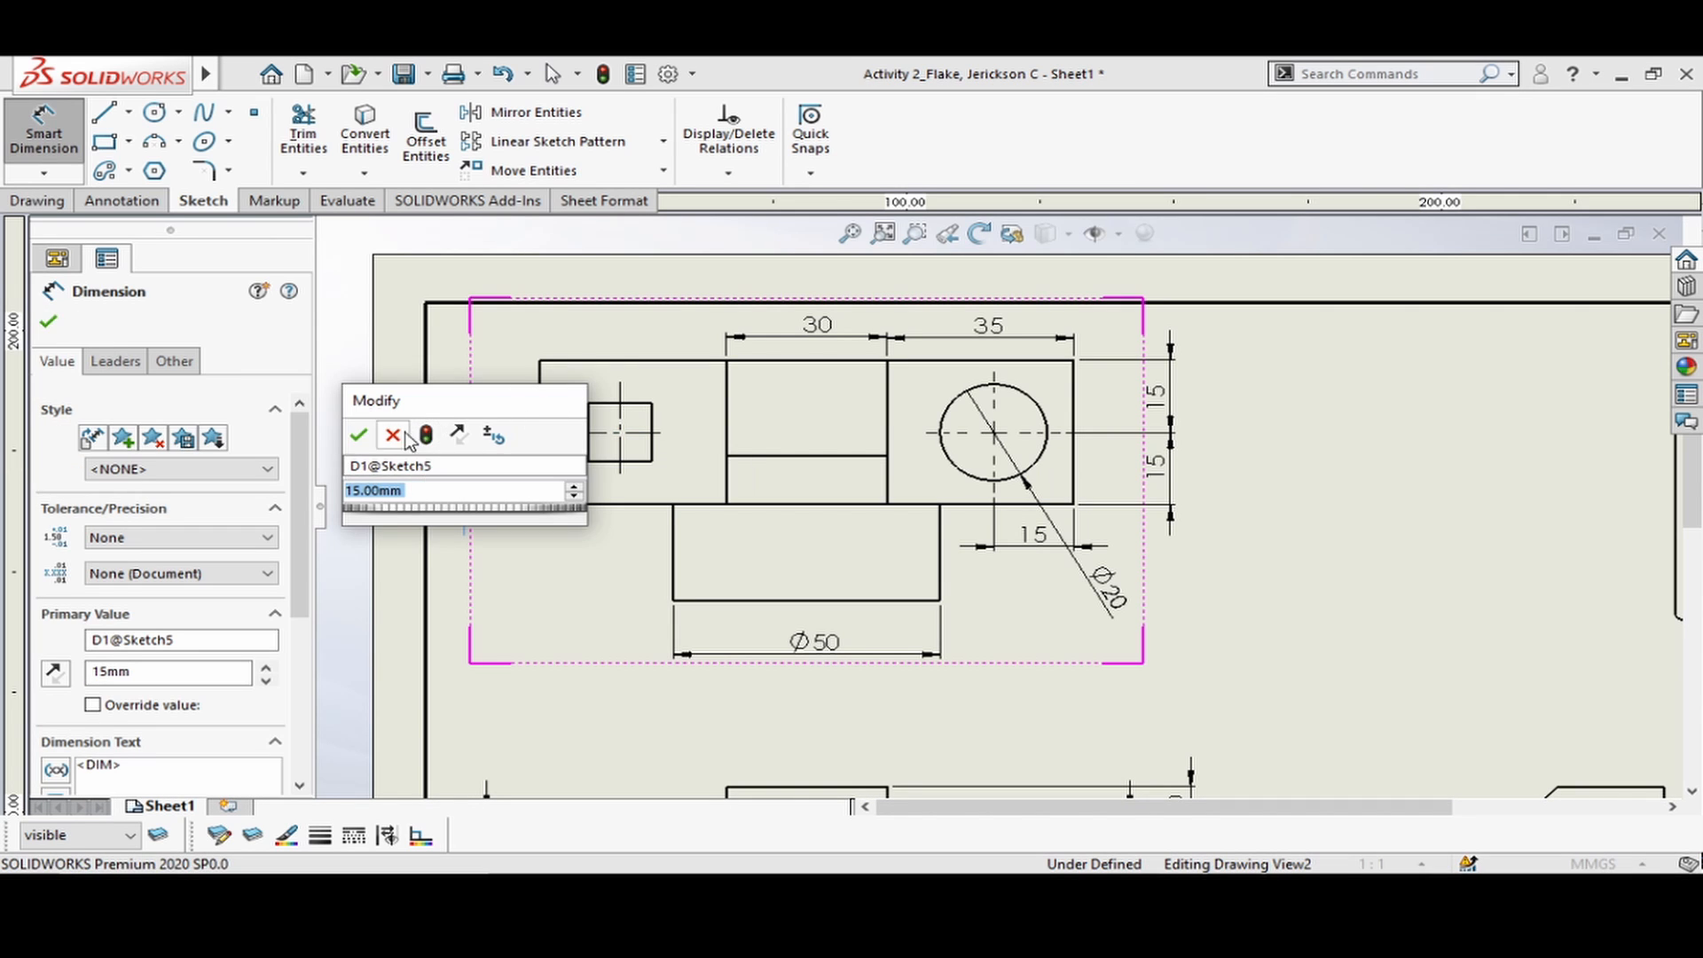
click(393, 435)
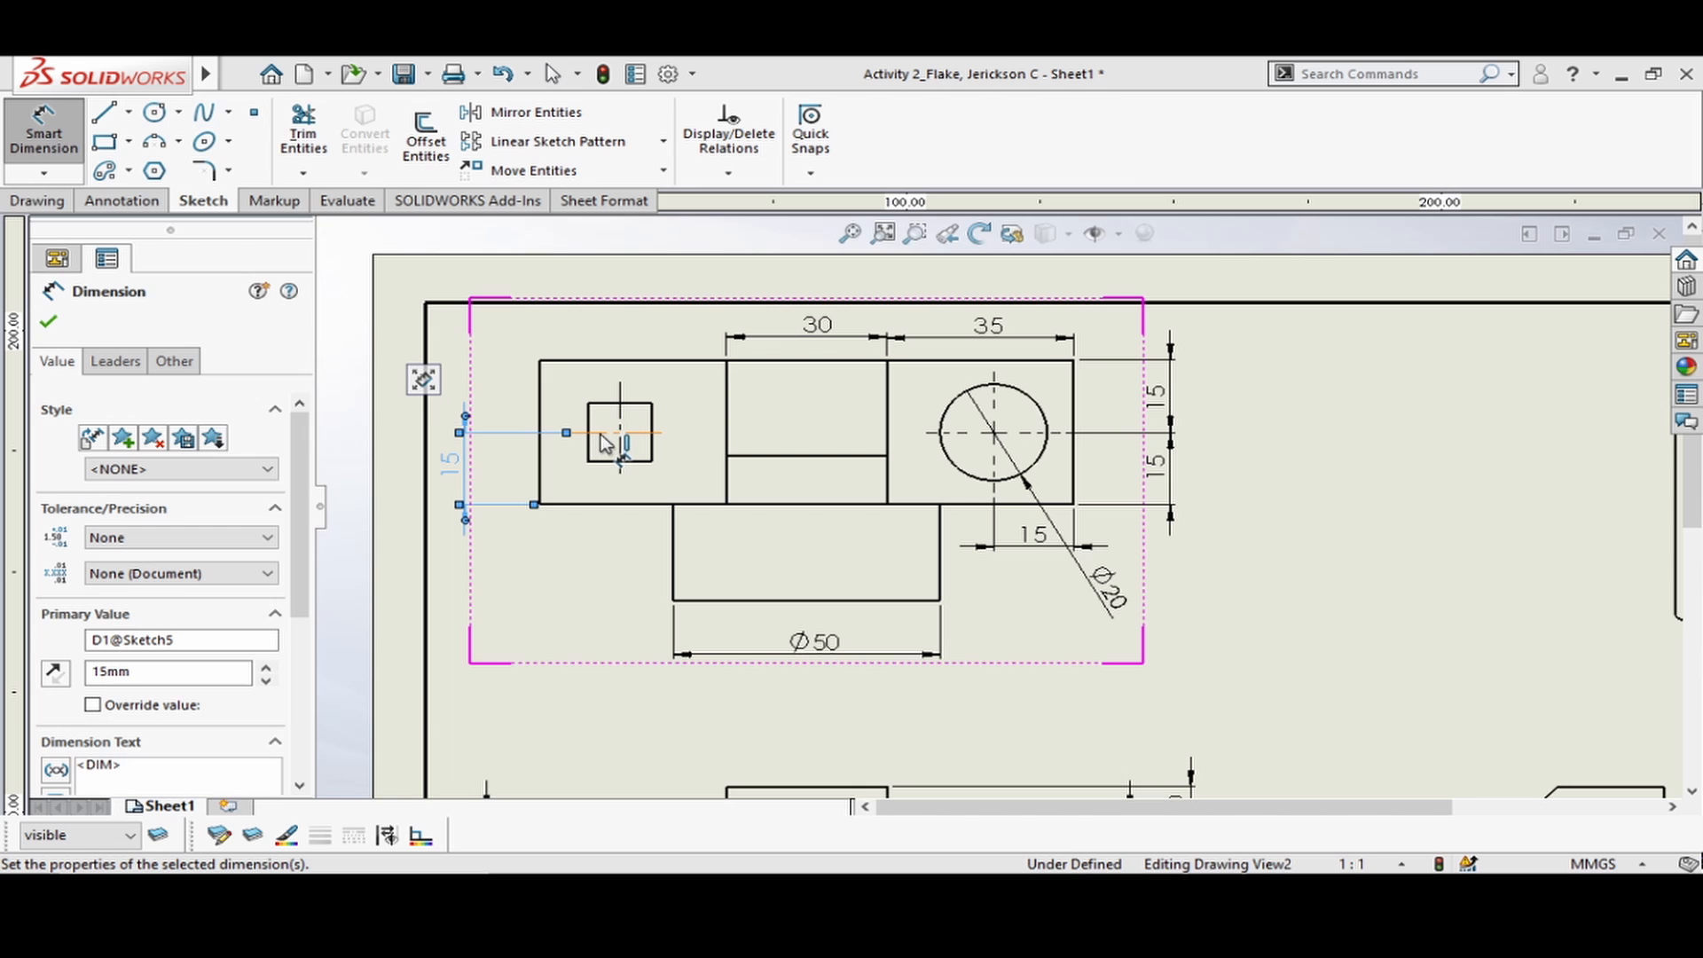
- Dimension the vertical distance from the square knob's horizontal centerline to the body's upper edge in the top view as a driven dimension
click(587, 372)
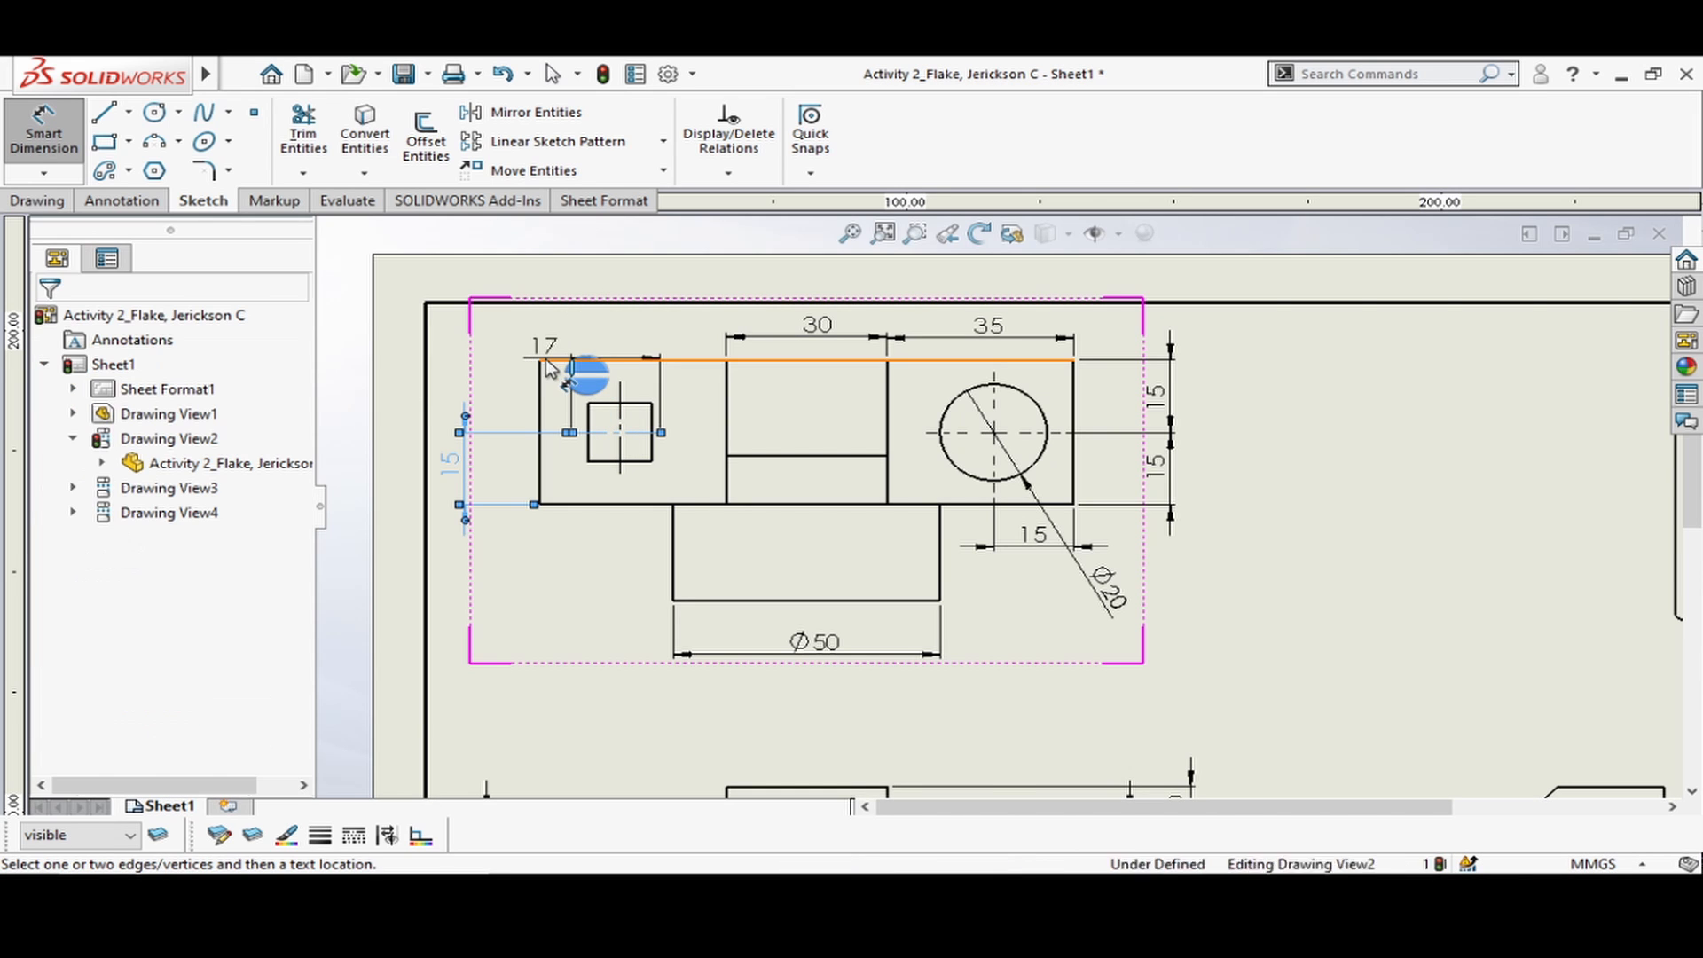
click(556, 358)
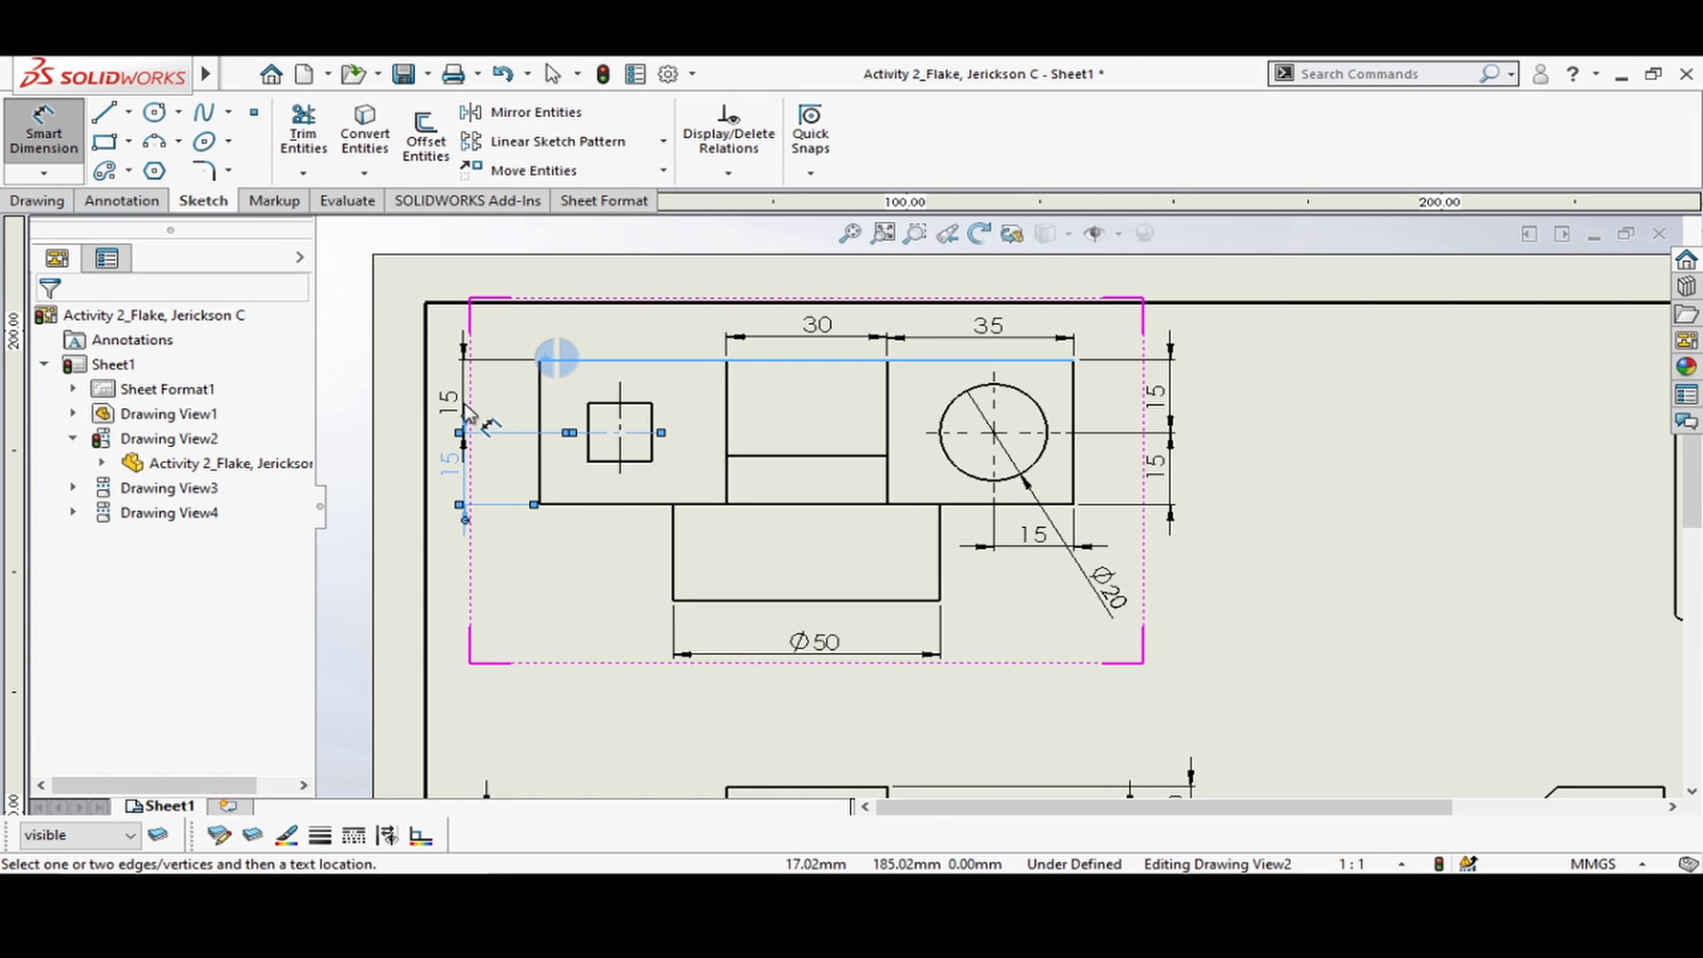
click(466, 403)
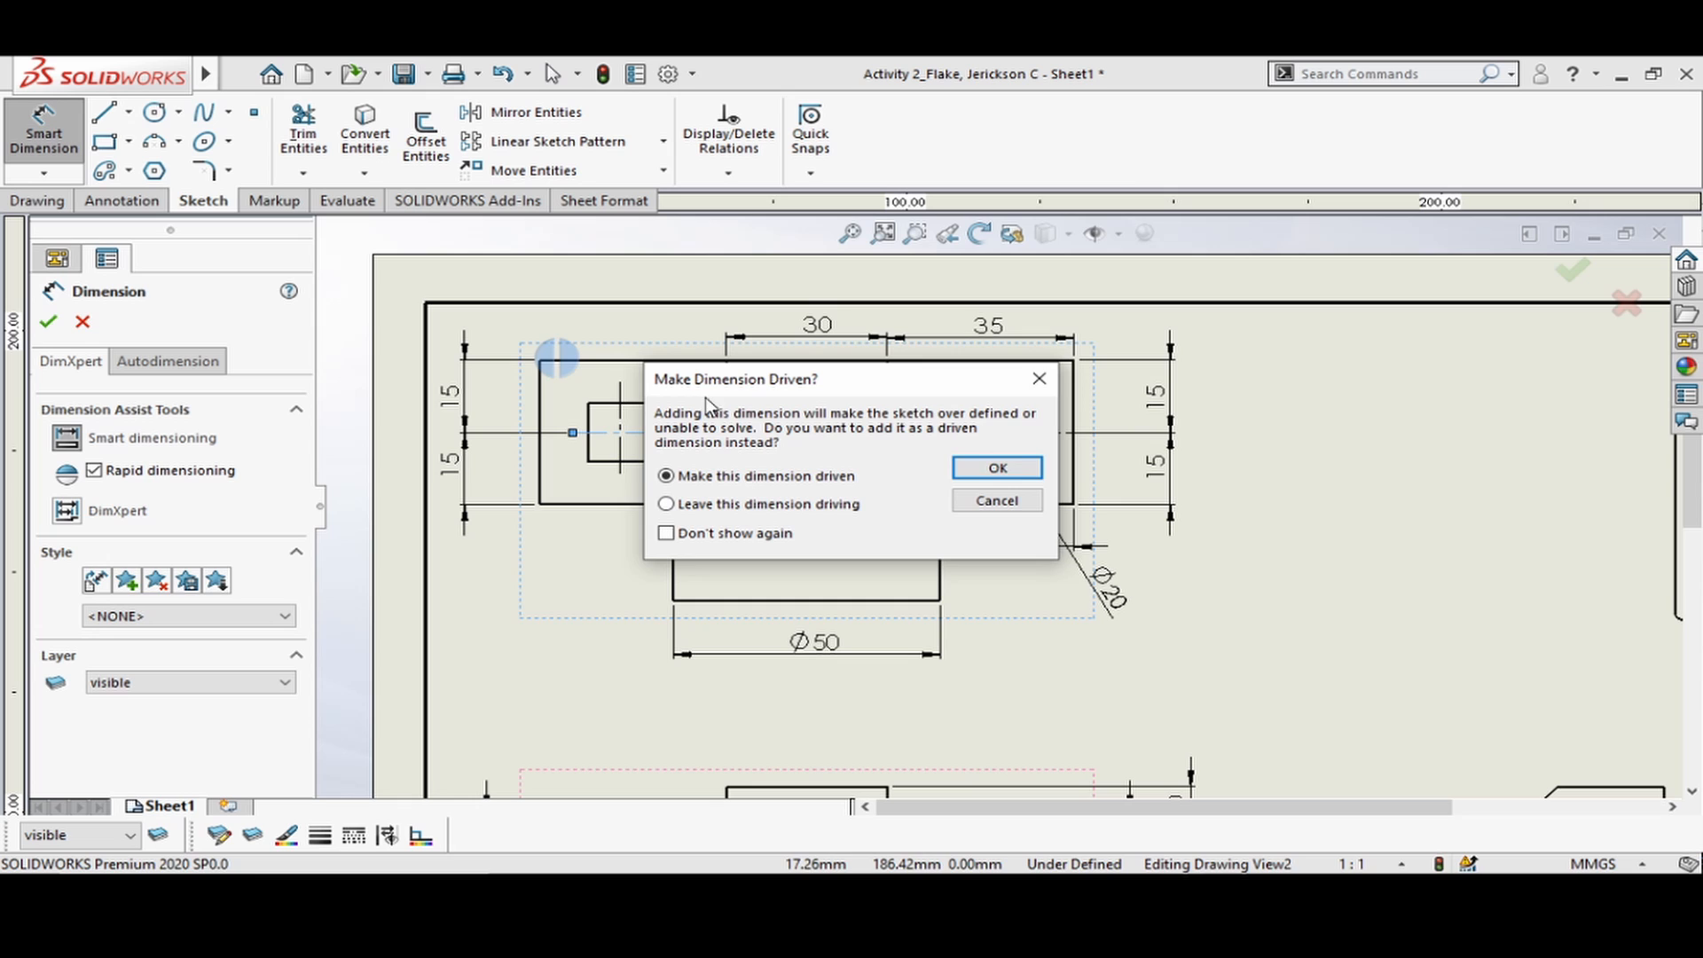
click(998, 469)
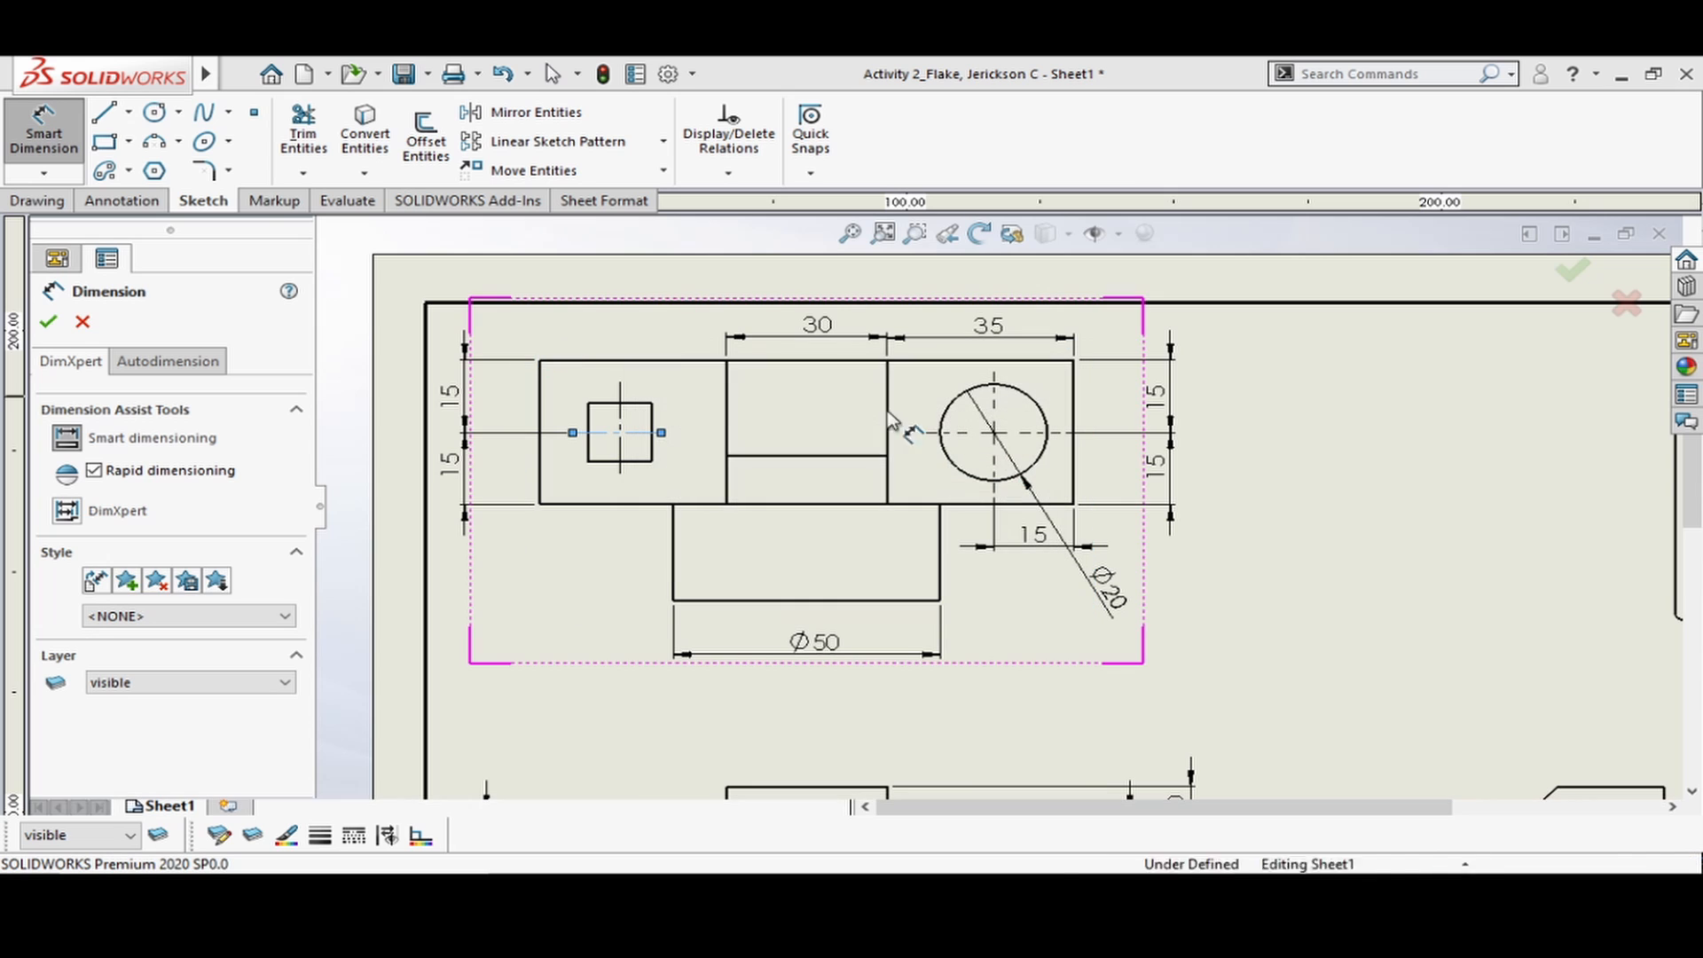
- Dimension the horizontal distance from the body's left edge to the square knob's vertical centerline, placing it above the top view
click(541, 390)
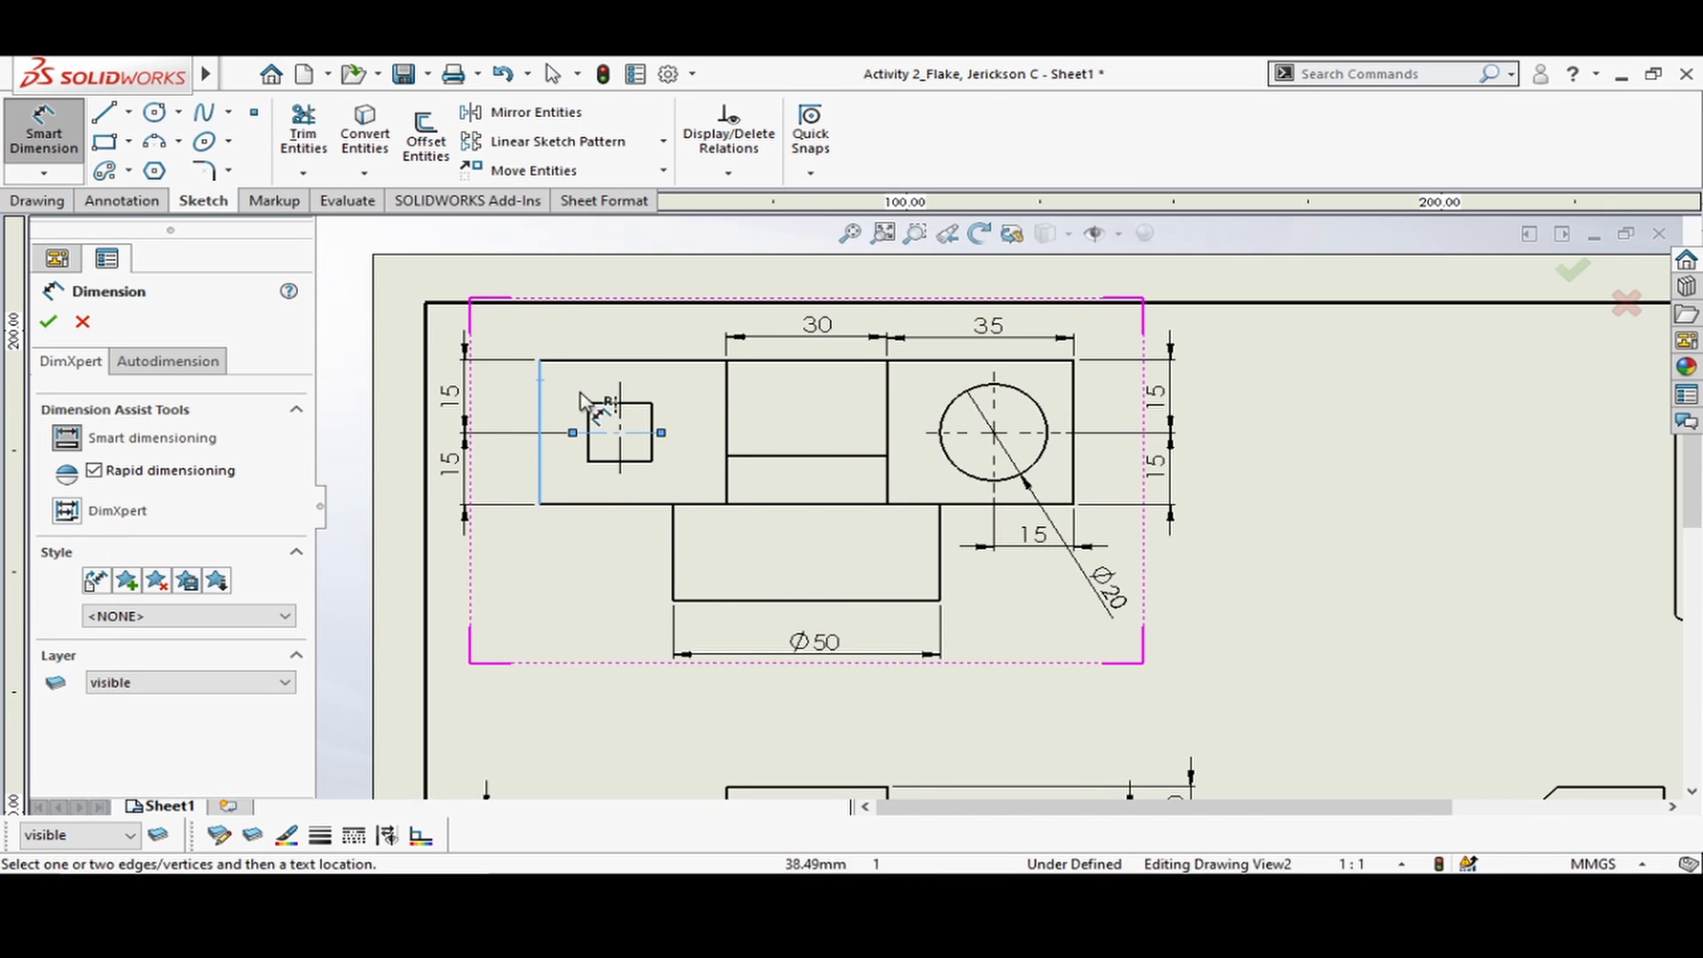
click(619, 424)
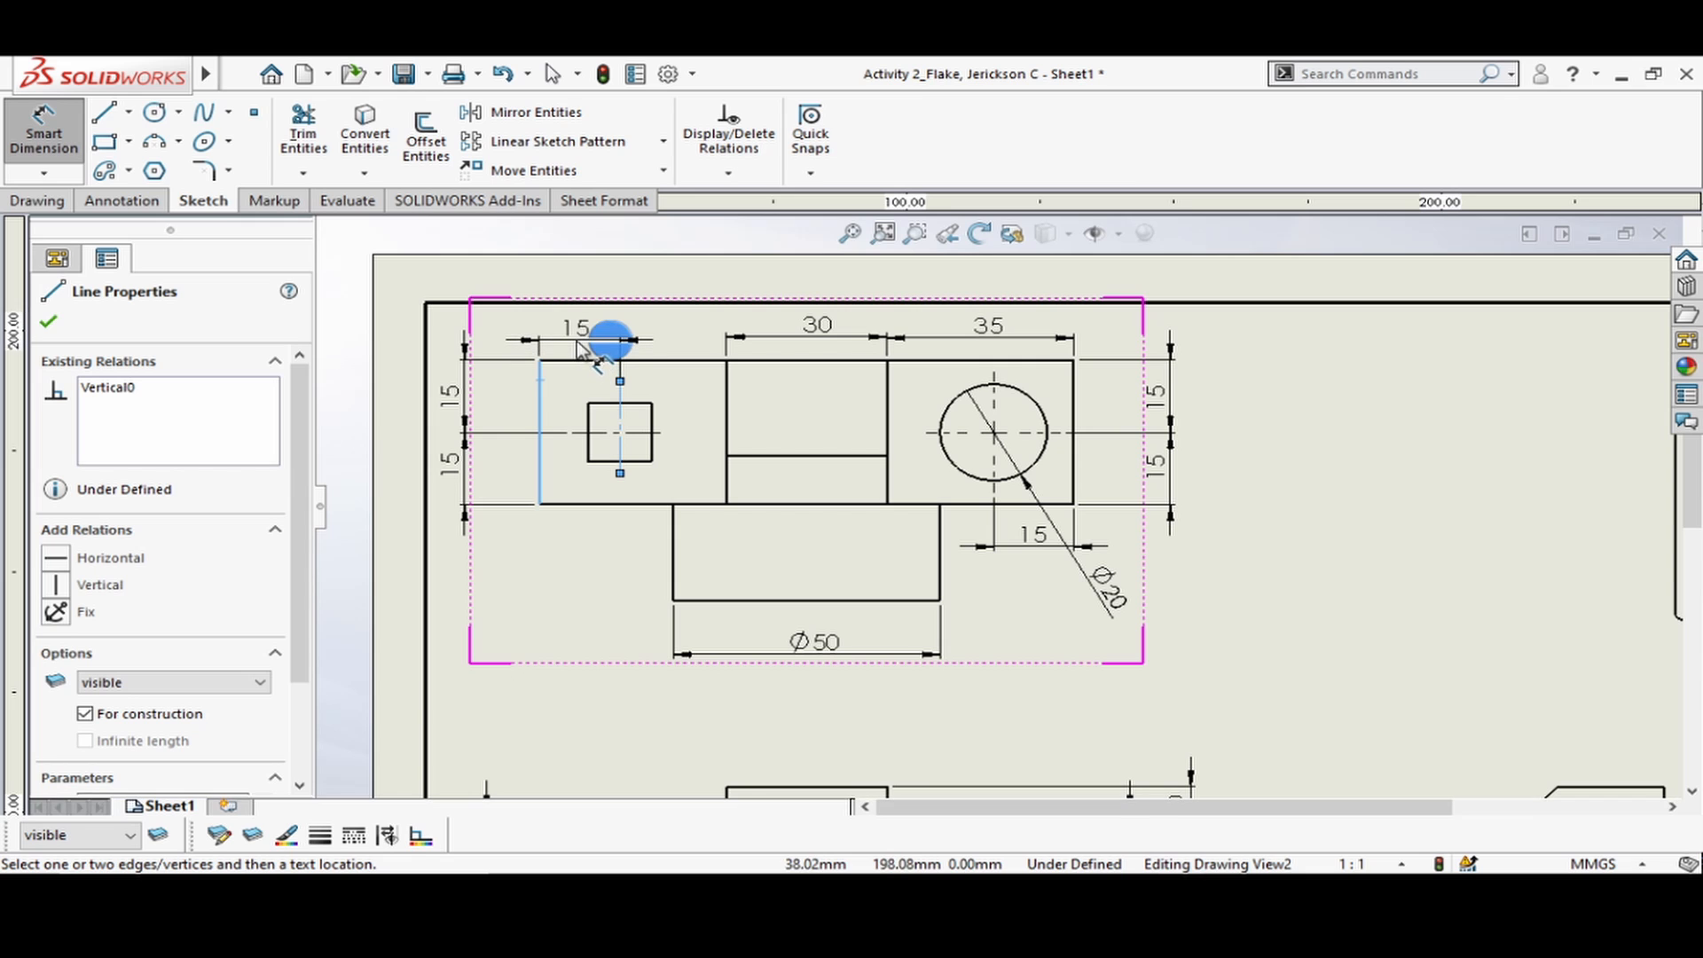
click(581, 346)
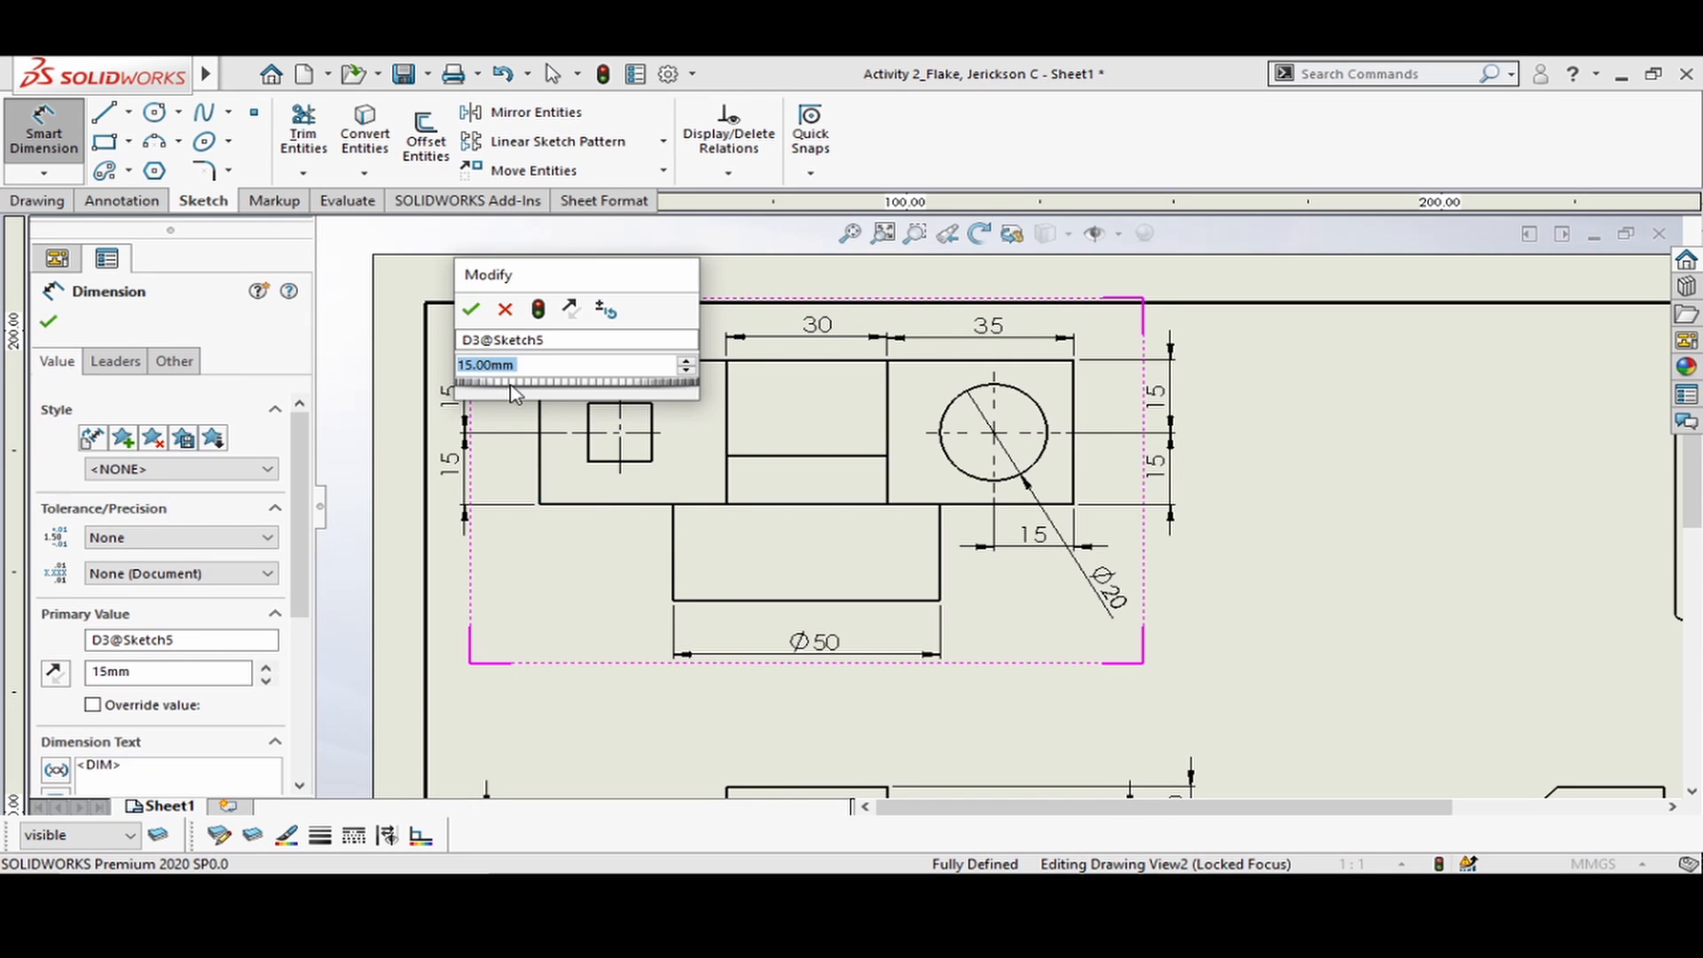
click(471, 309)
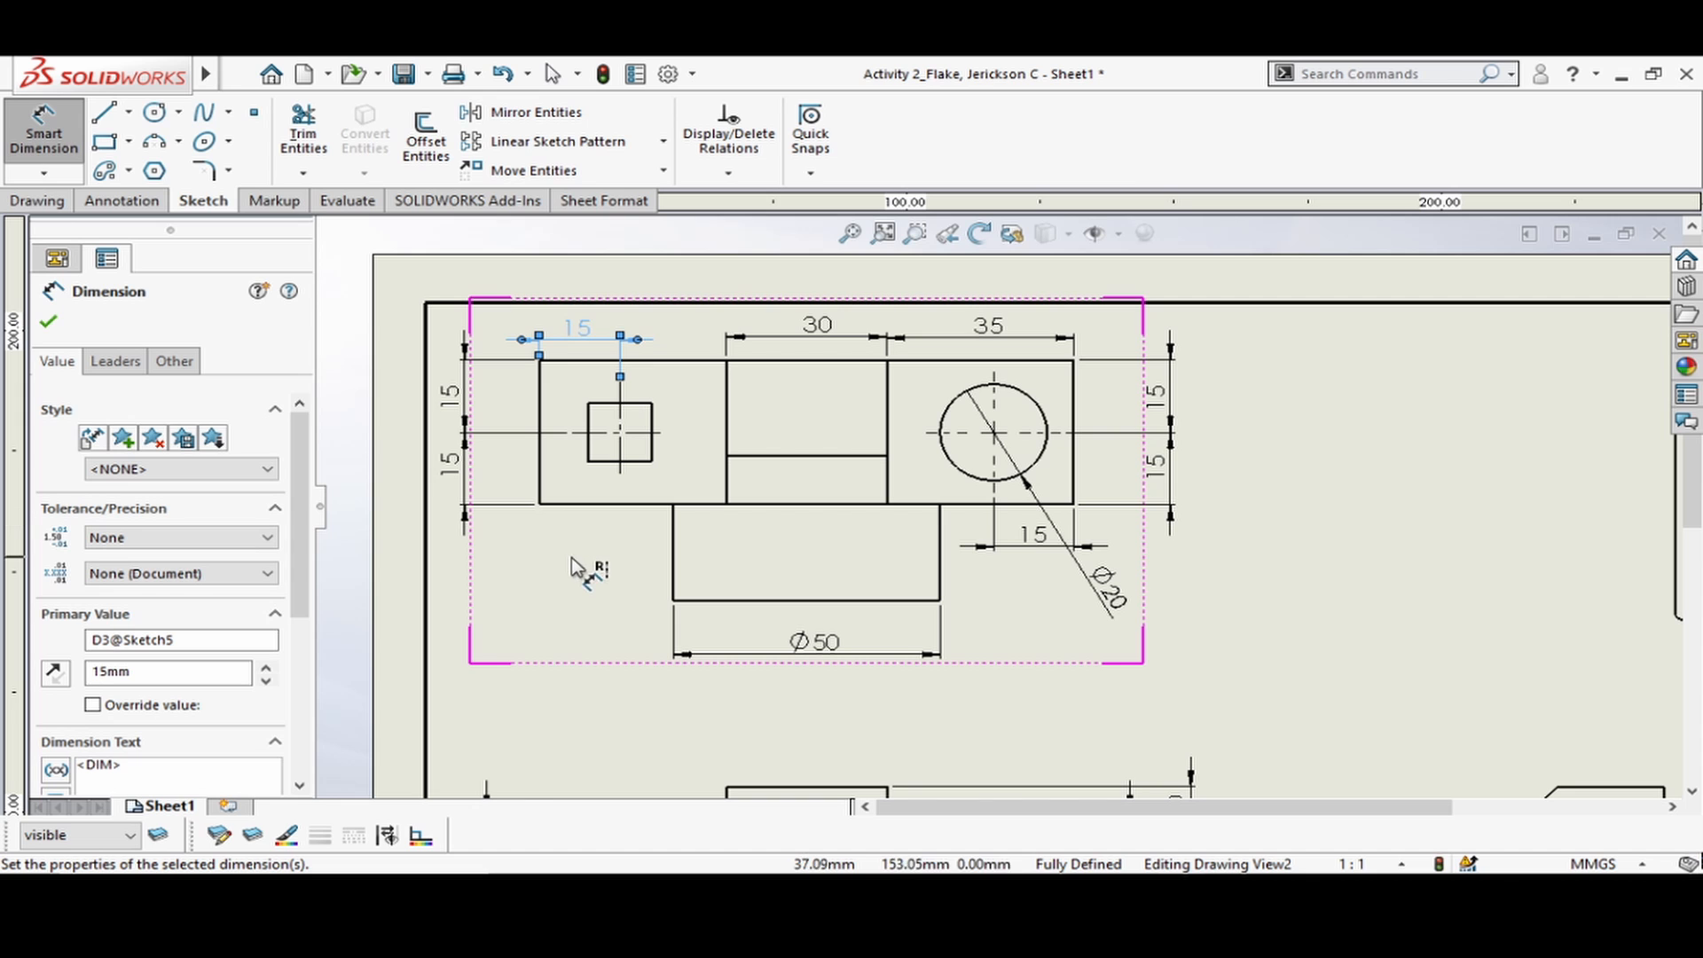
scroll(641, 717, down, 2)
scroll(1067, 632, up, 2)
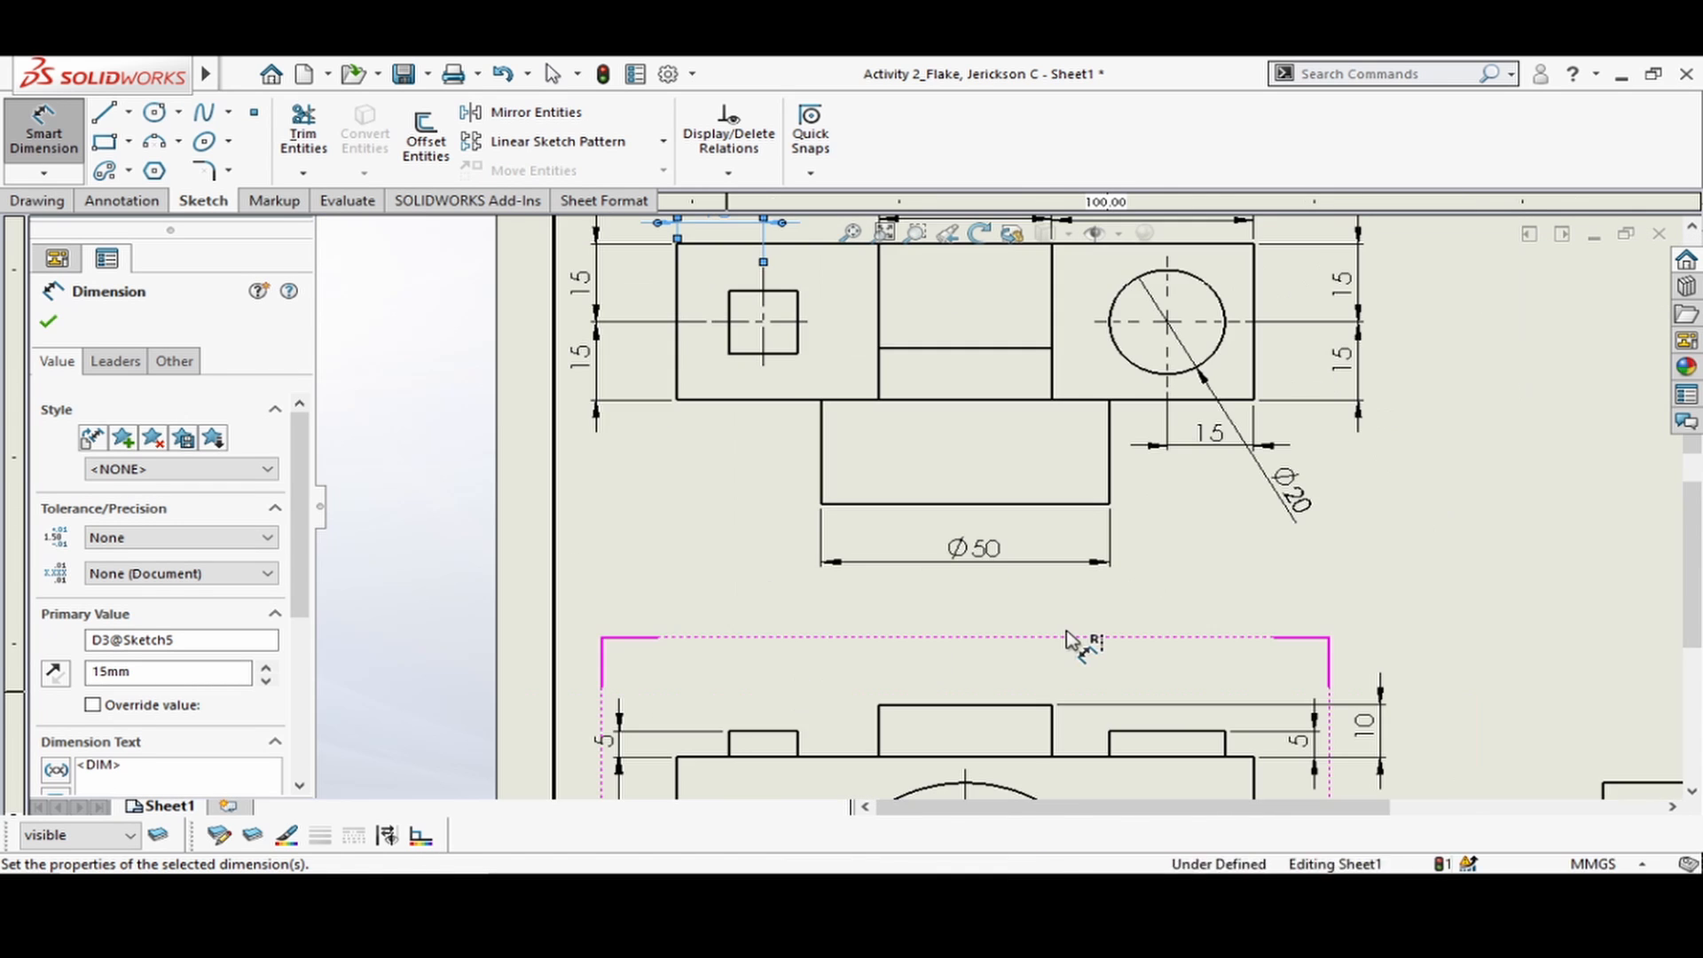
scroll(1067, 634, up, 3)
scroll(1331, 660, up, 2)
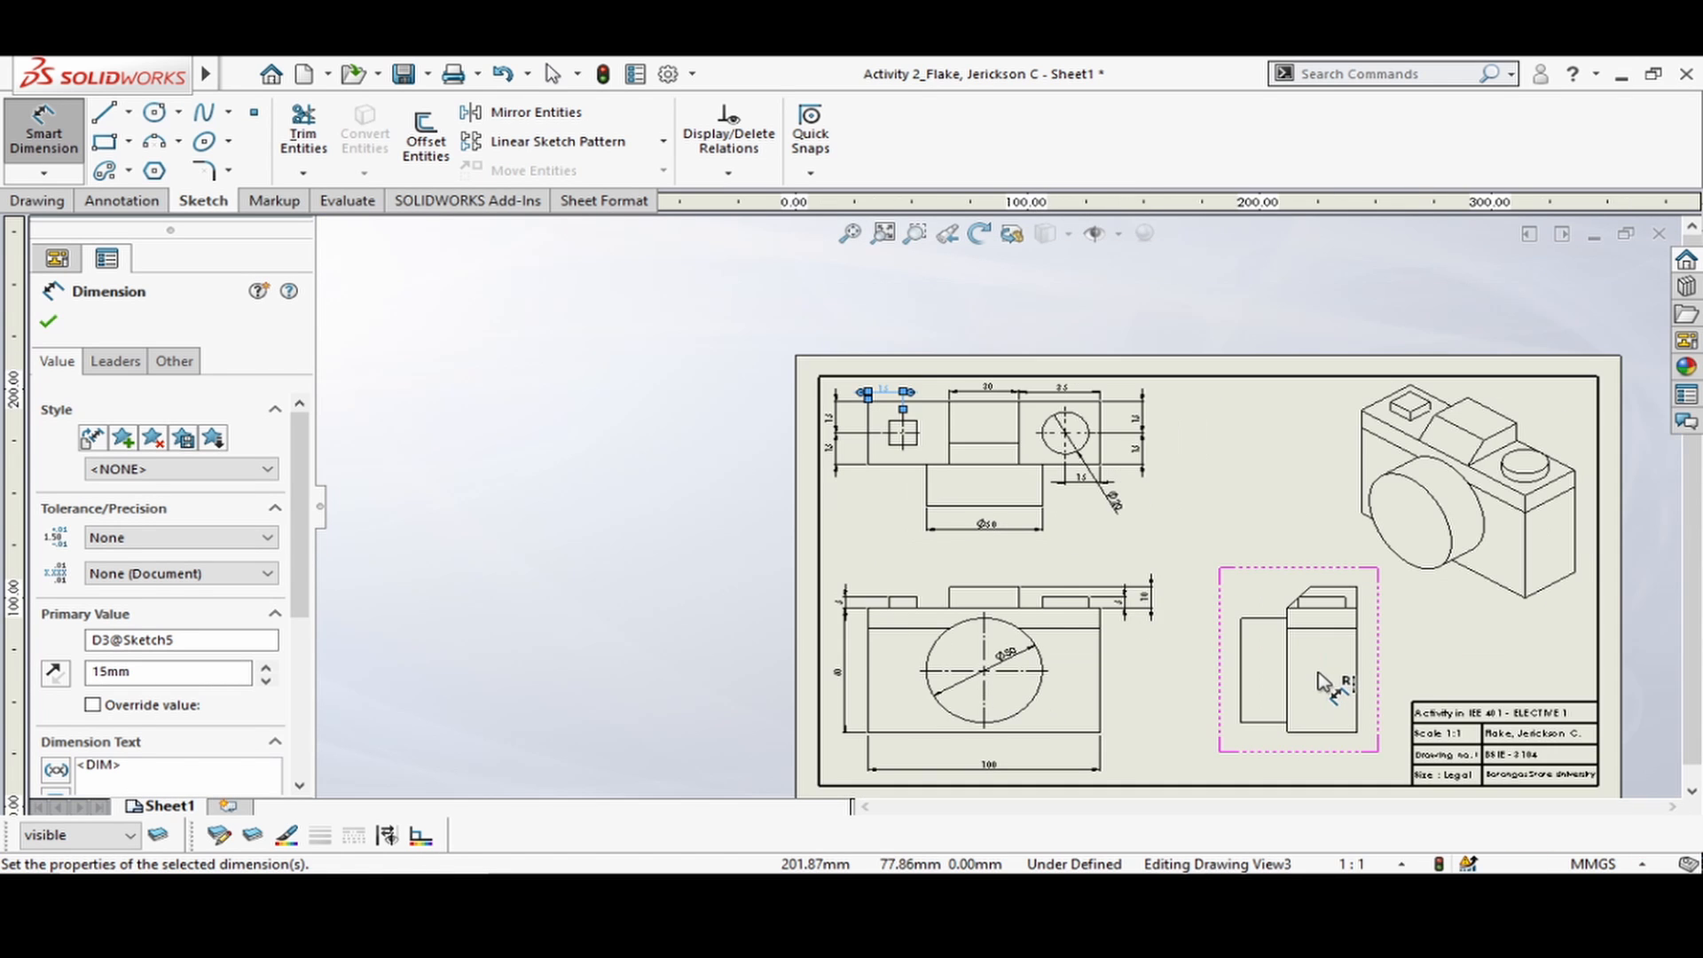
- Dimension the lens depth and the body depth in the right view, placing both in line below the view
scroll(1320, 682, down, 4)
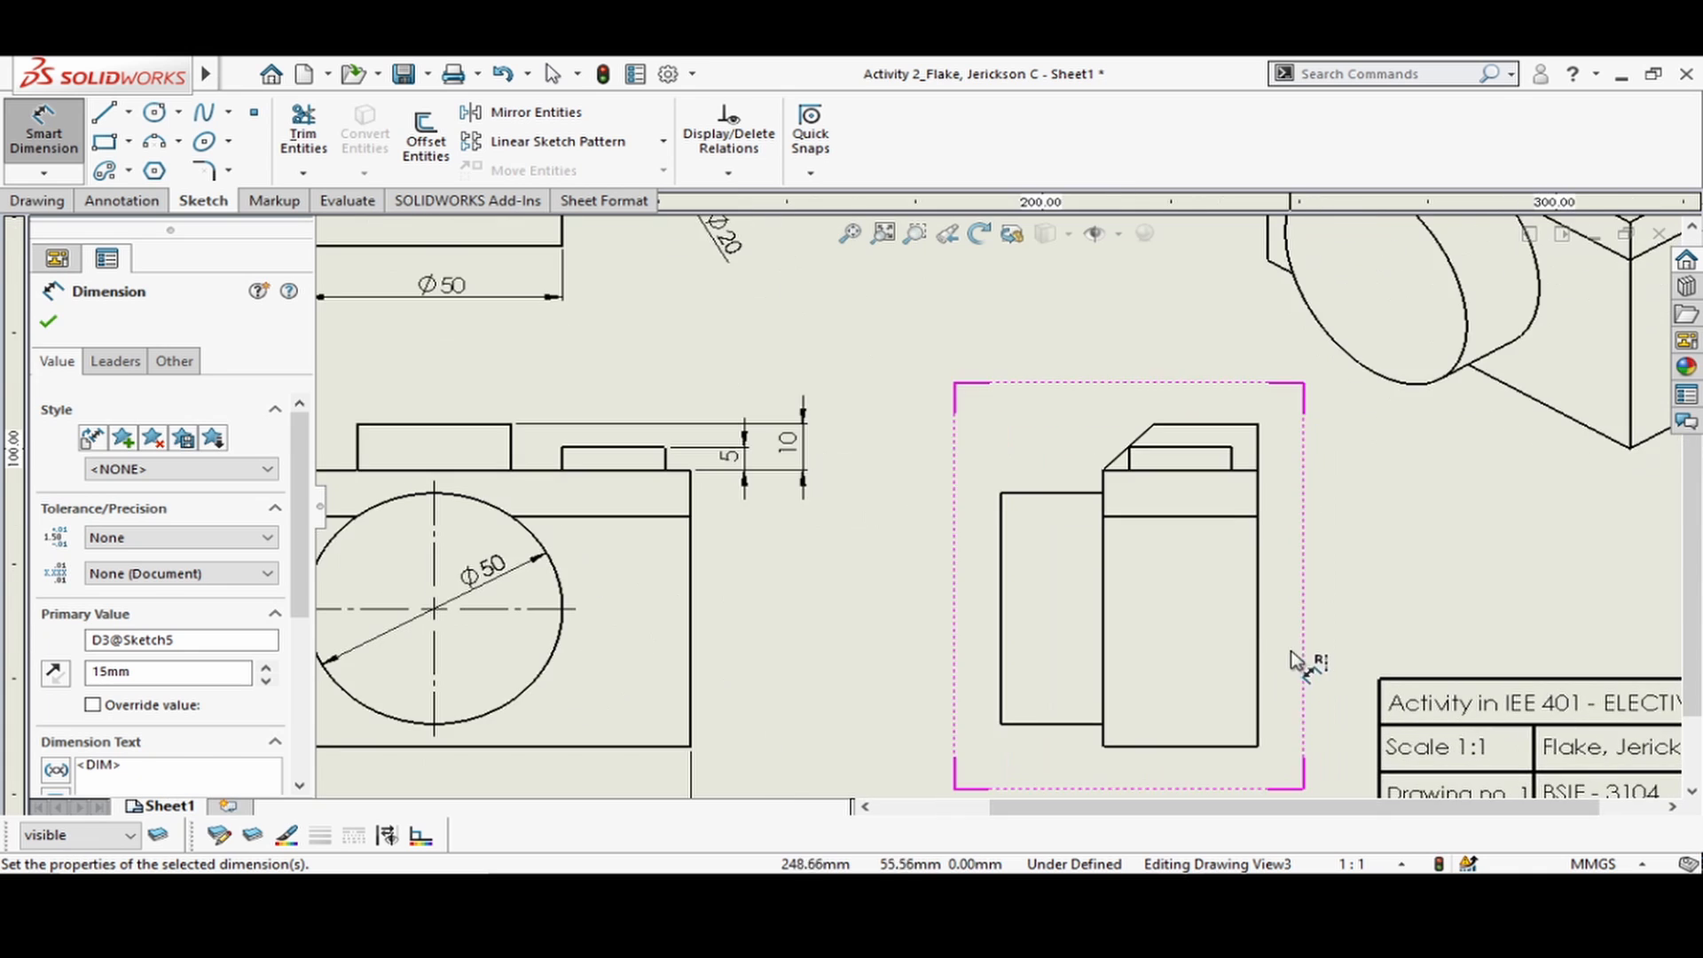
scroll(1278, 657, down, 1)
scroll(1180, 661, up, 3)
scroll(1153, 621, down, 1)
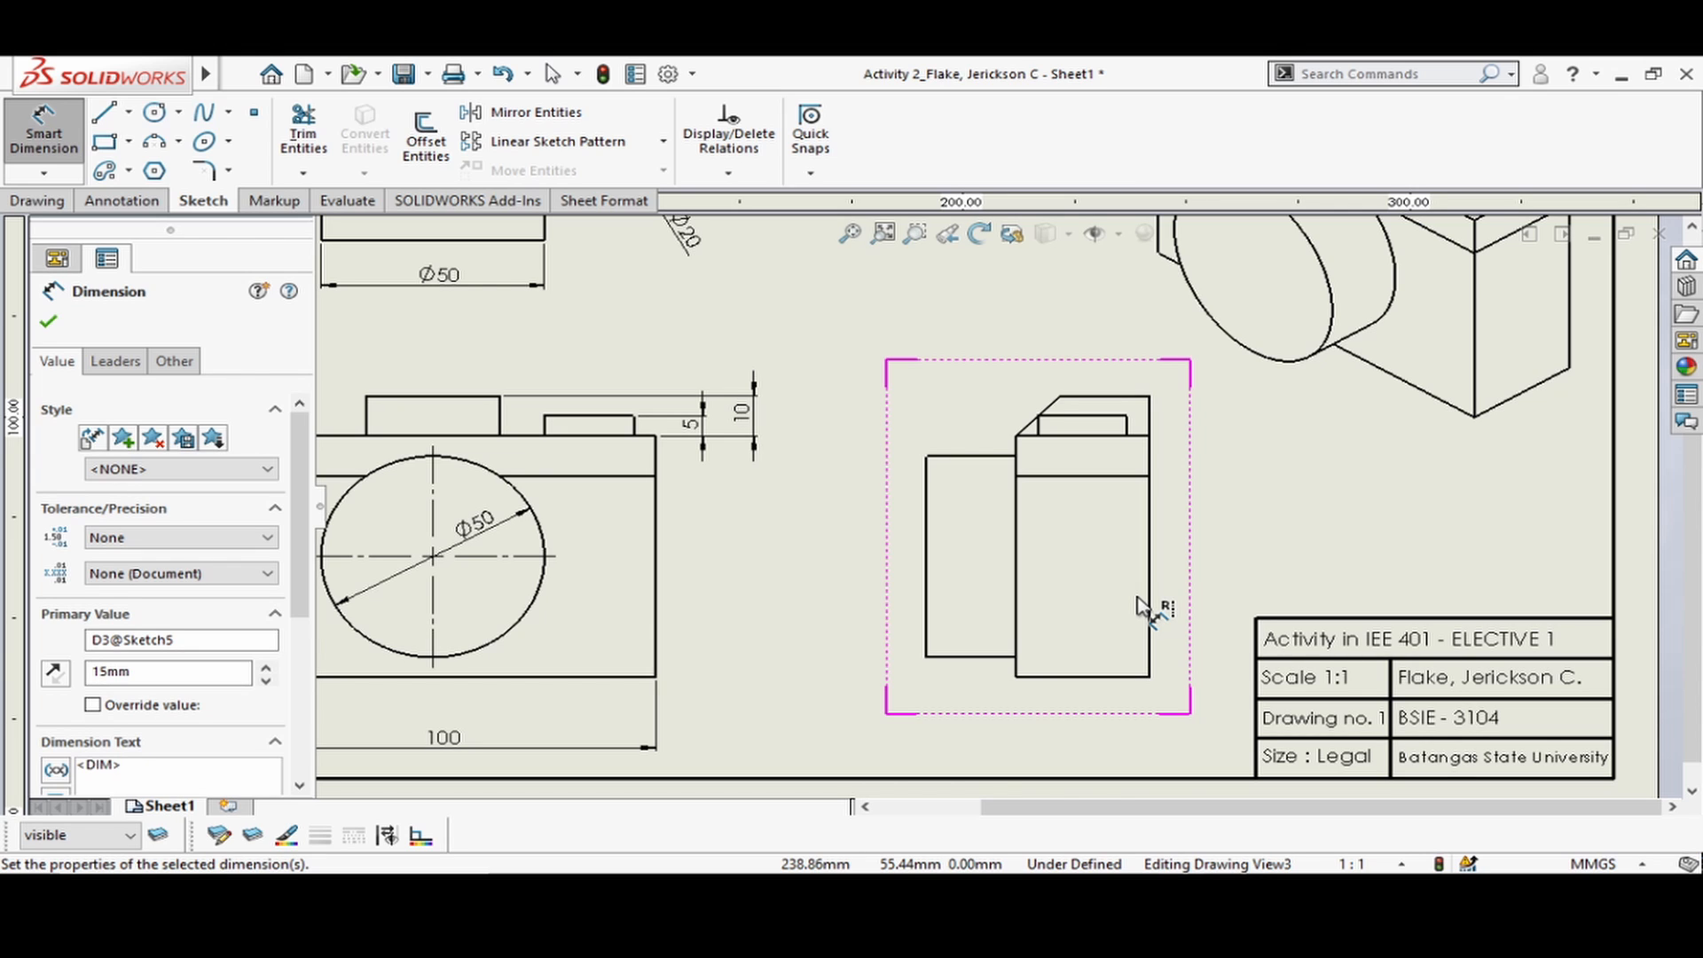
click(969, 659)
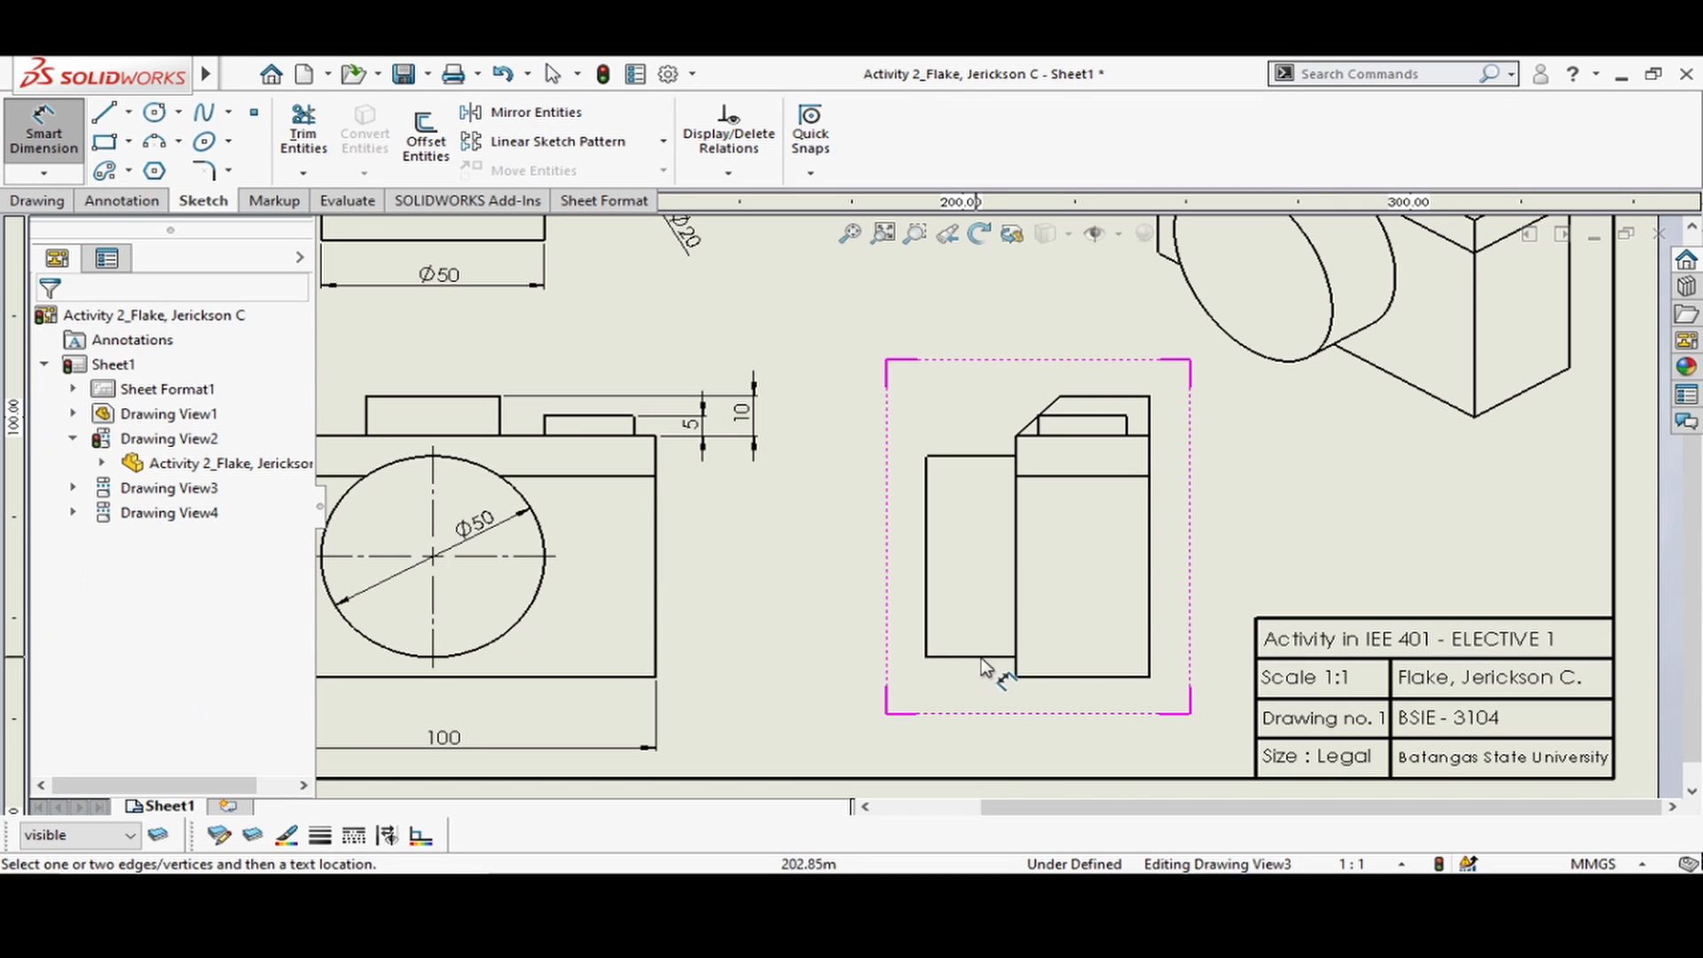
click(975, 658)
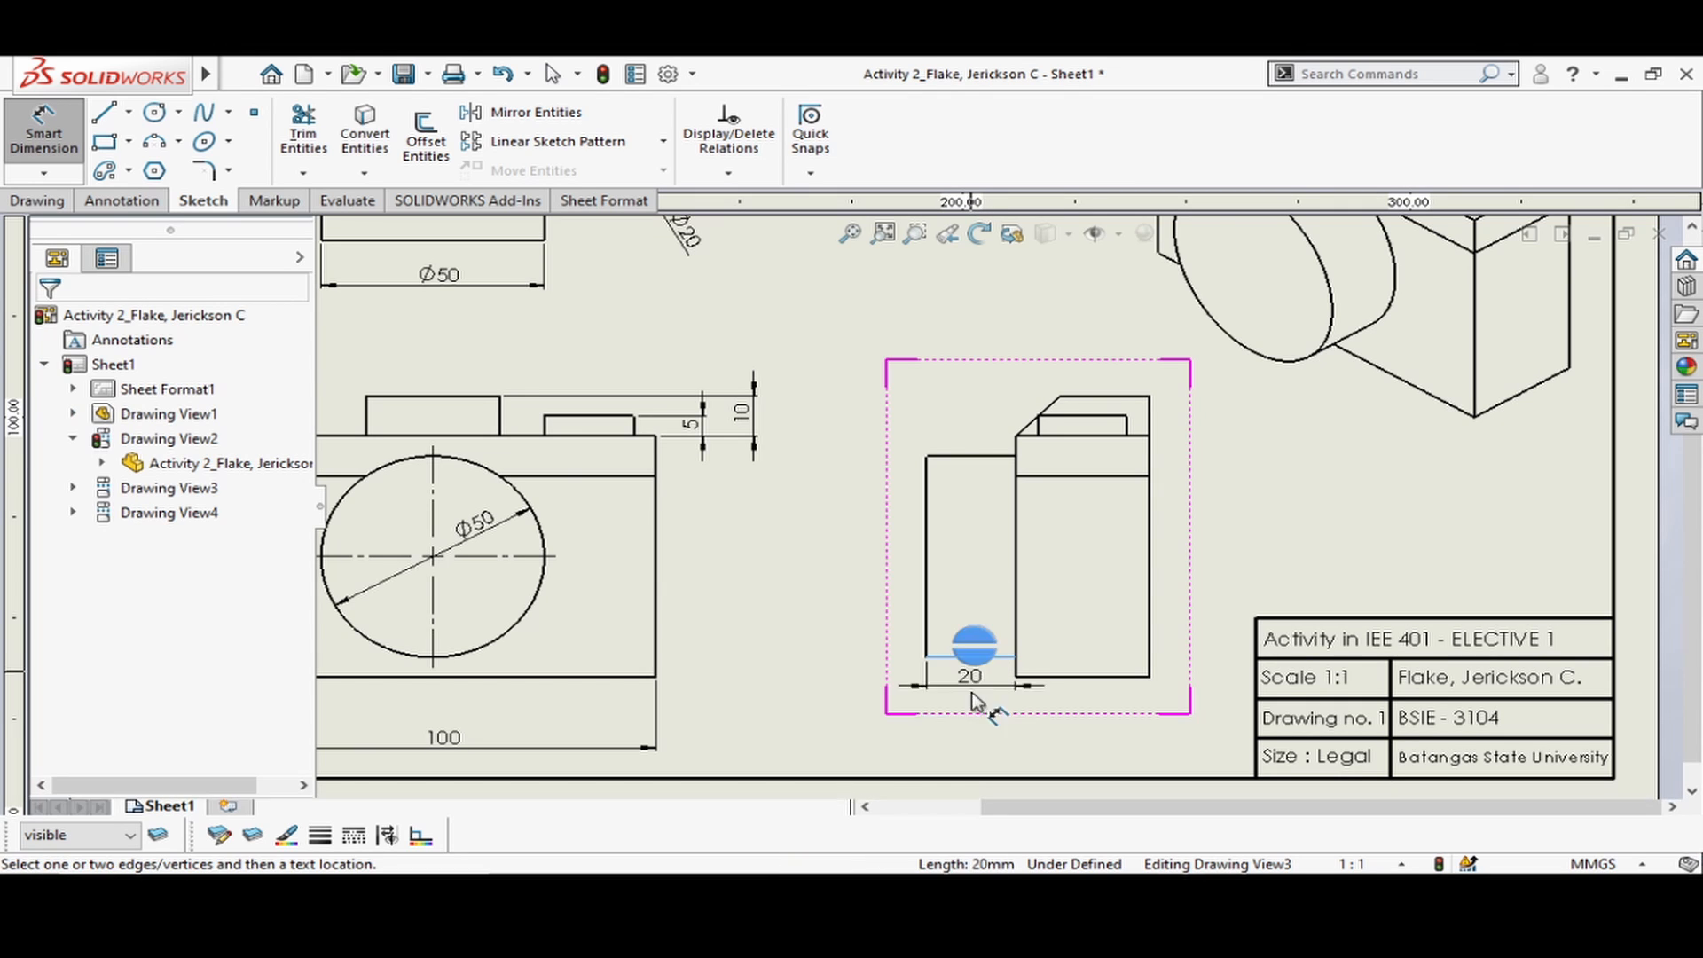
click(973, 755)
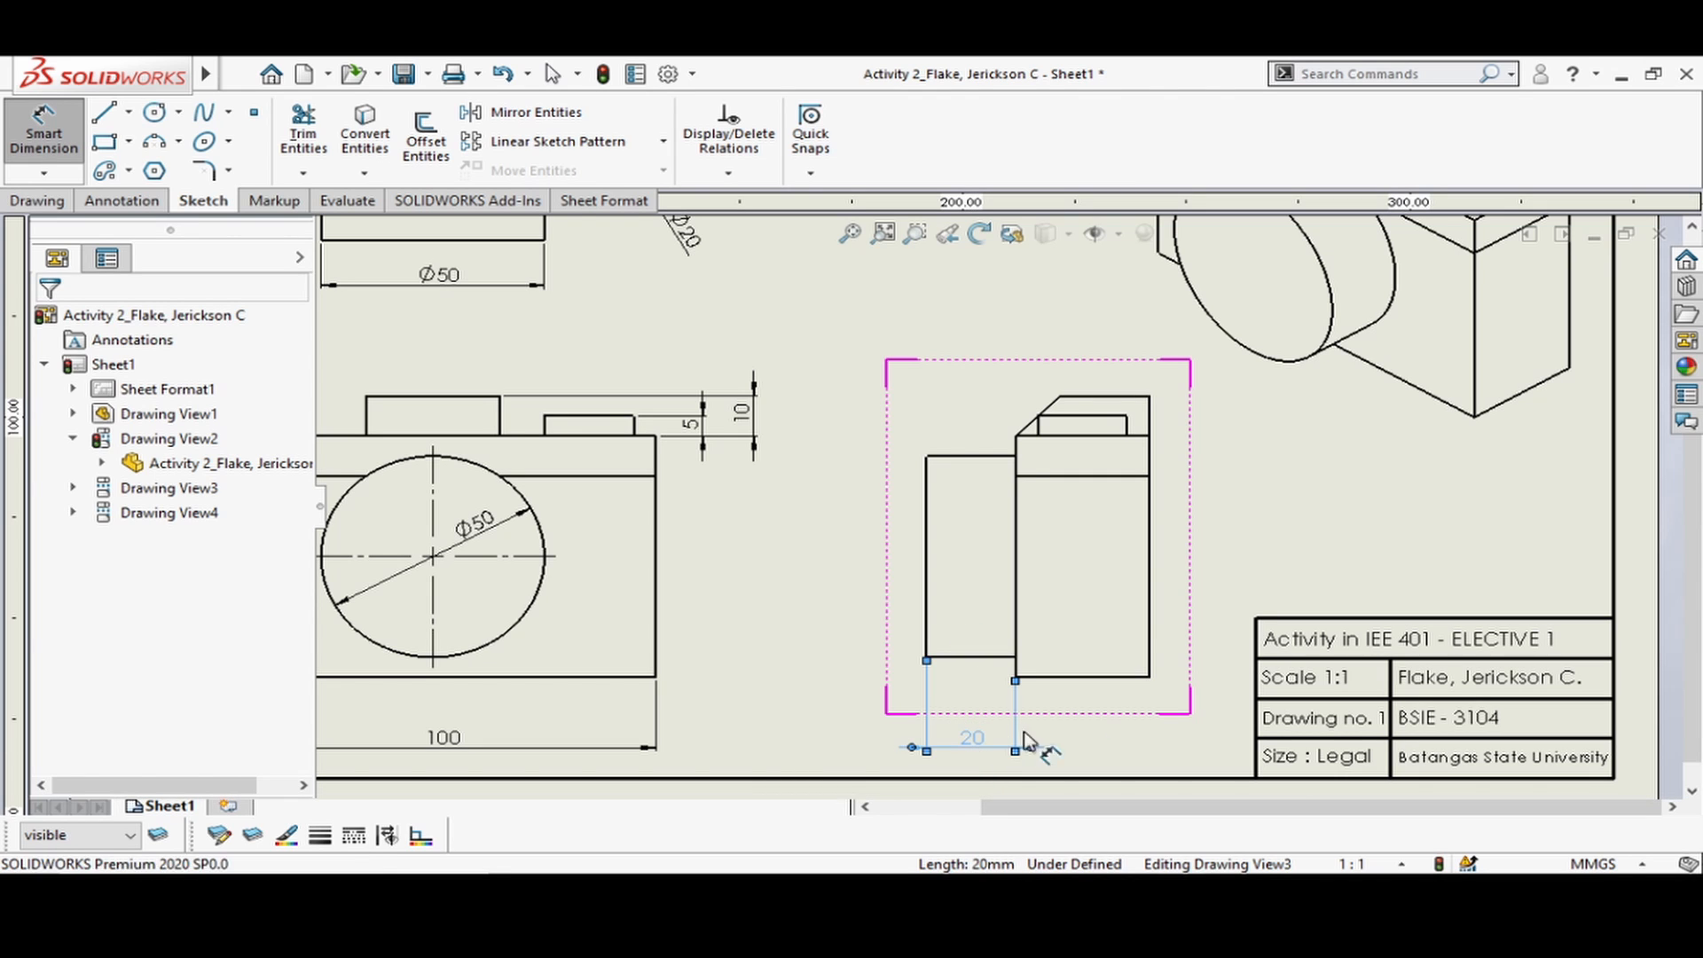
click(1097, 680)
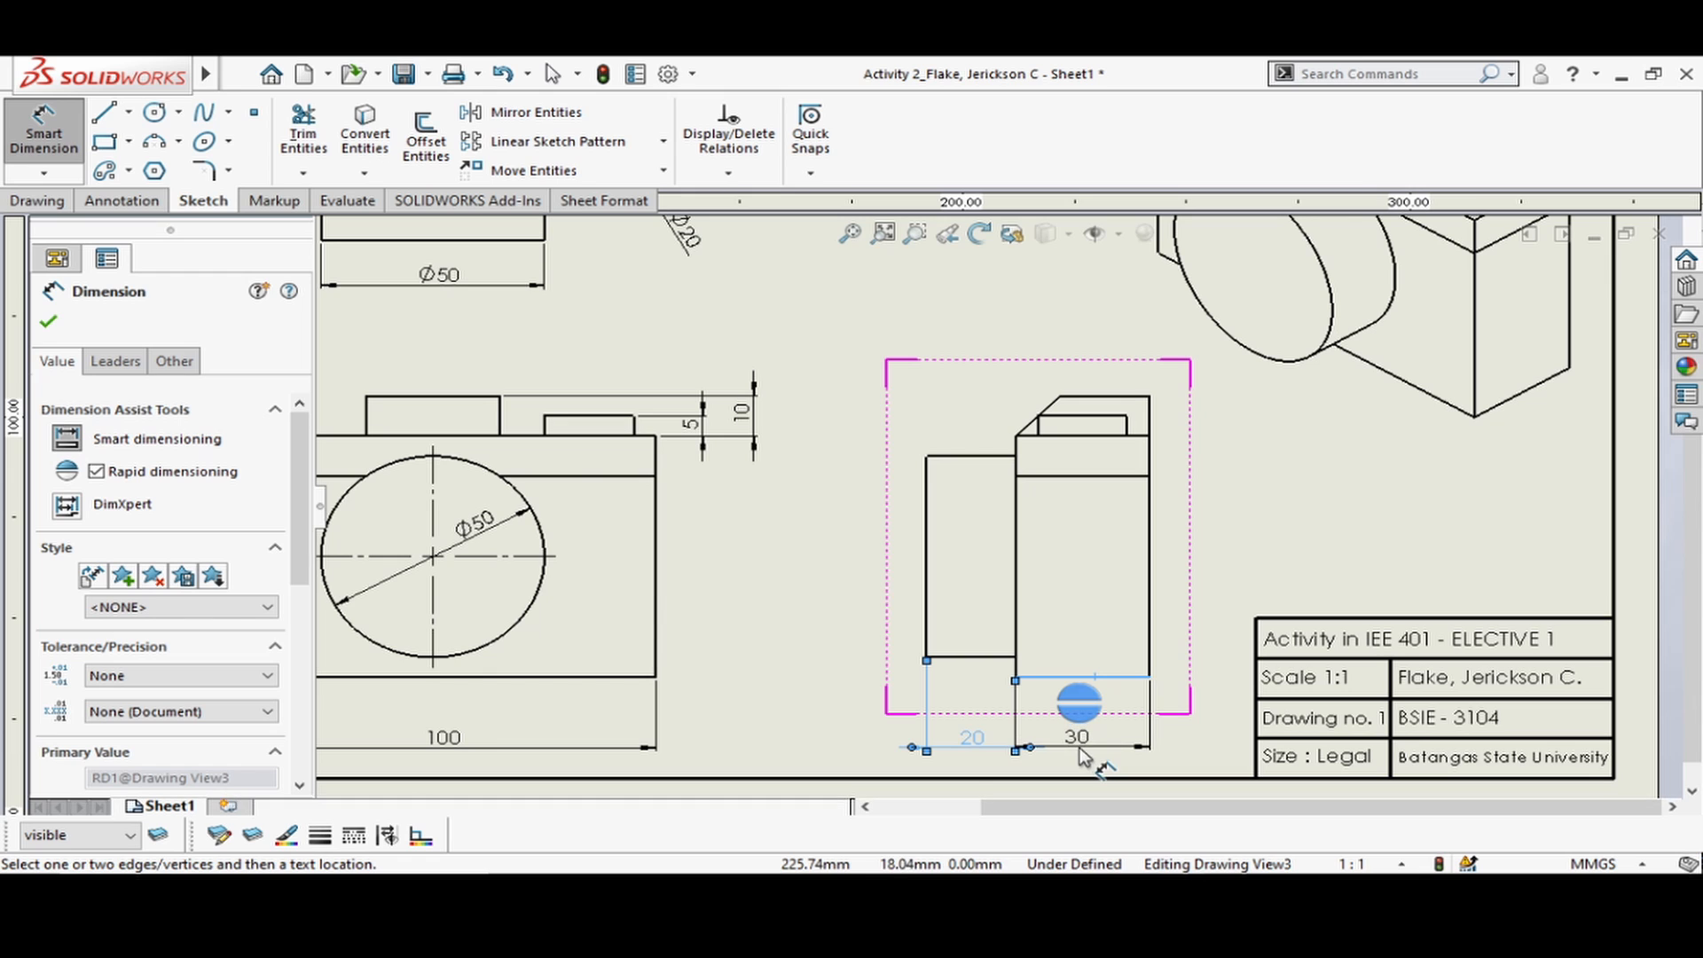
click(1083, 756)
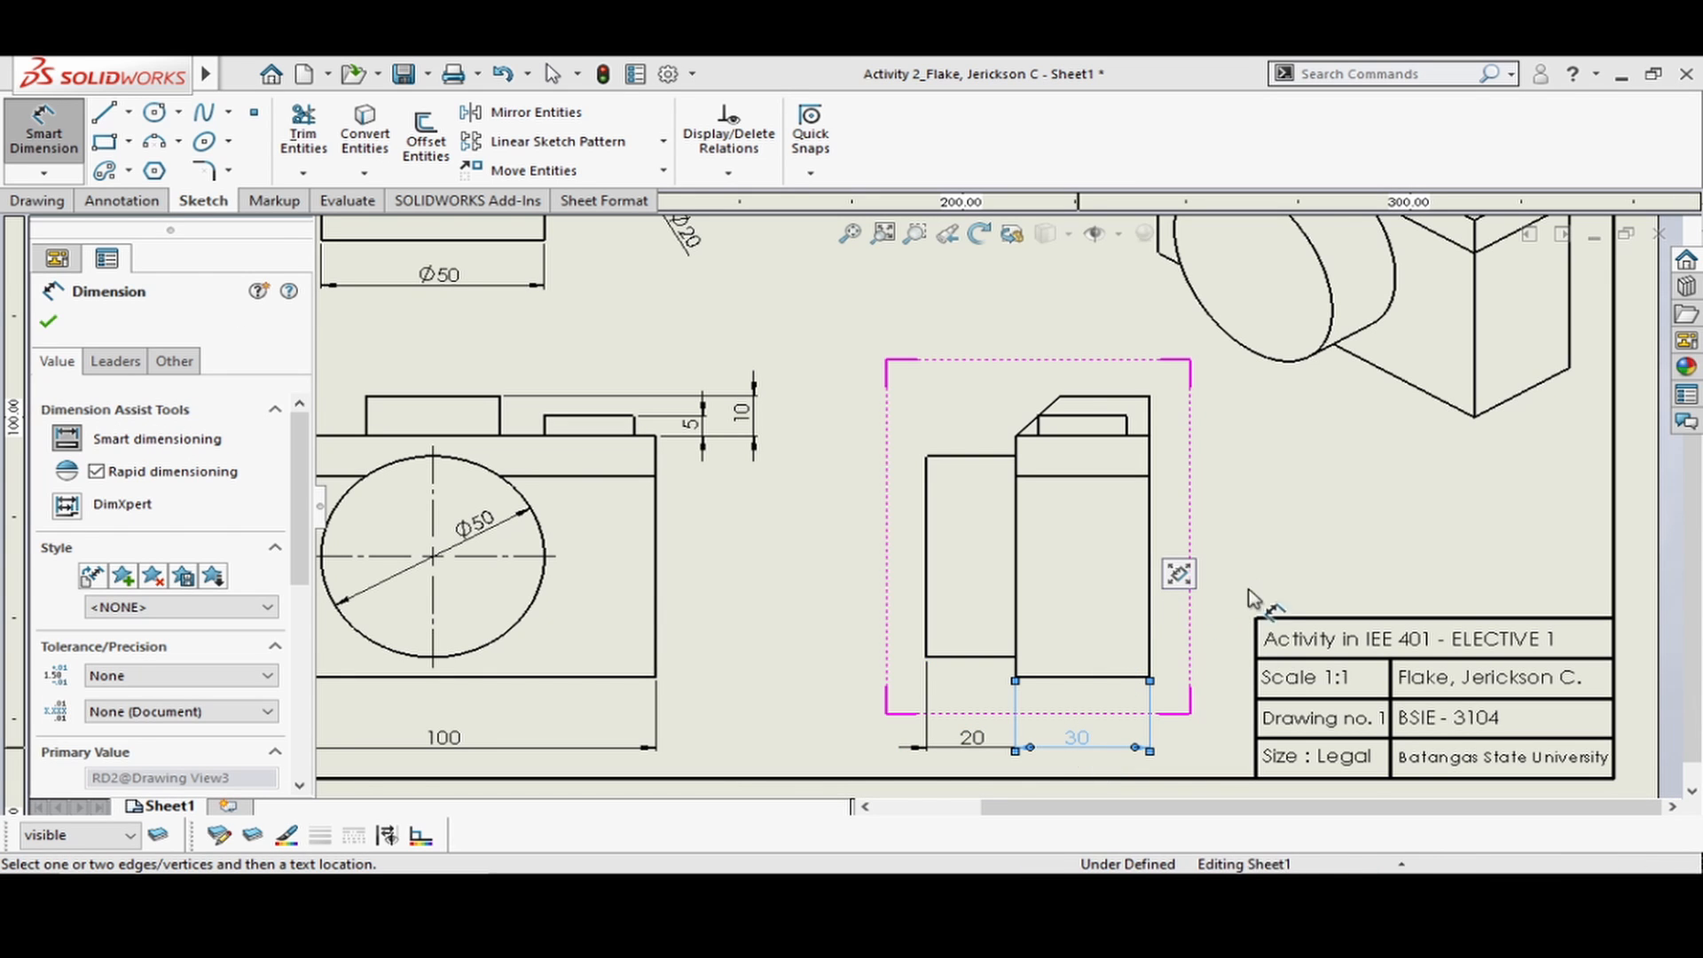
- Dimension the overall height and the height of the lower body section in the right view, placing both beside the body's rear edge
click(1146, 635)
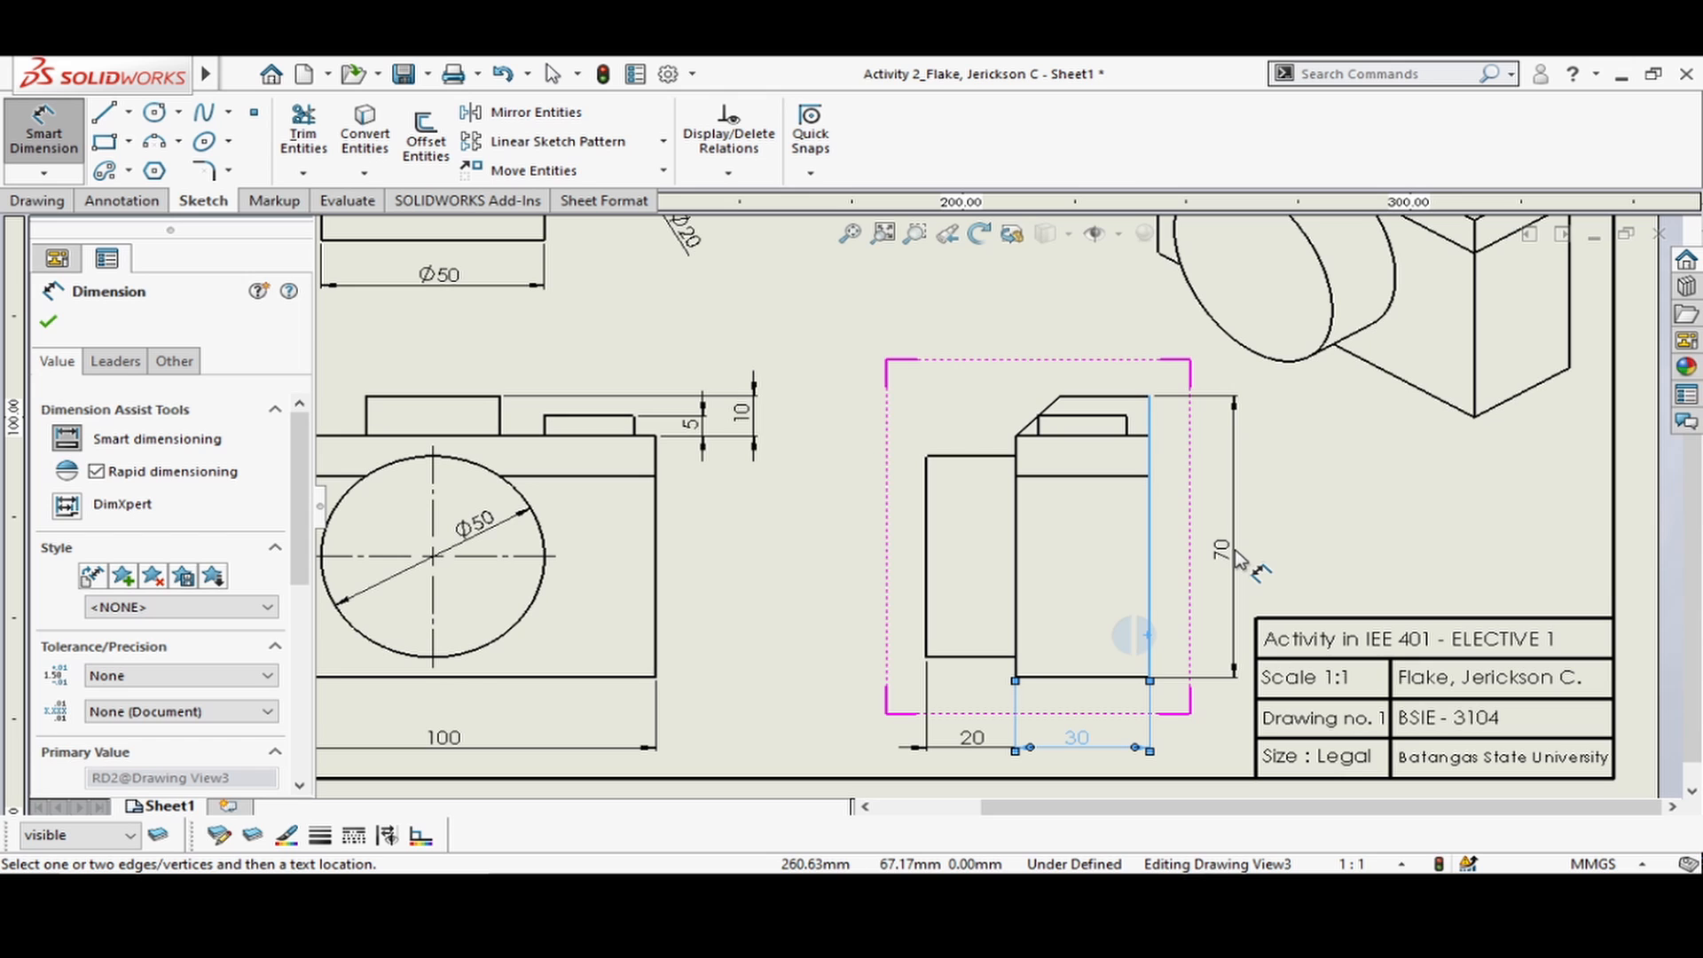
click(1236, 551)
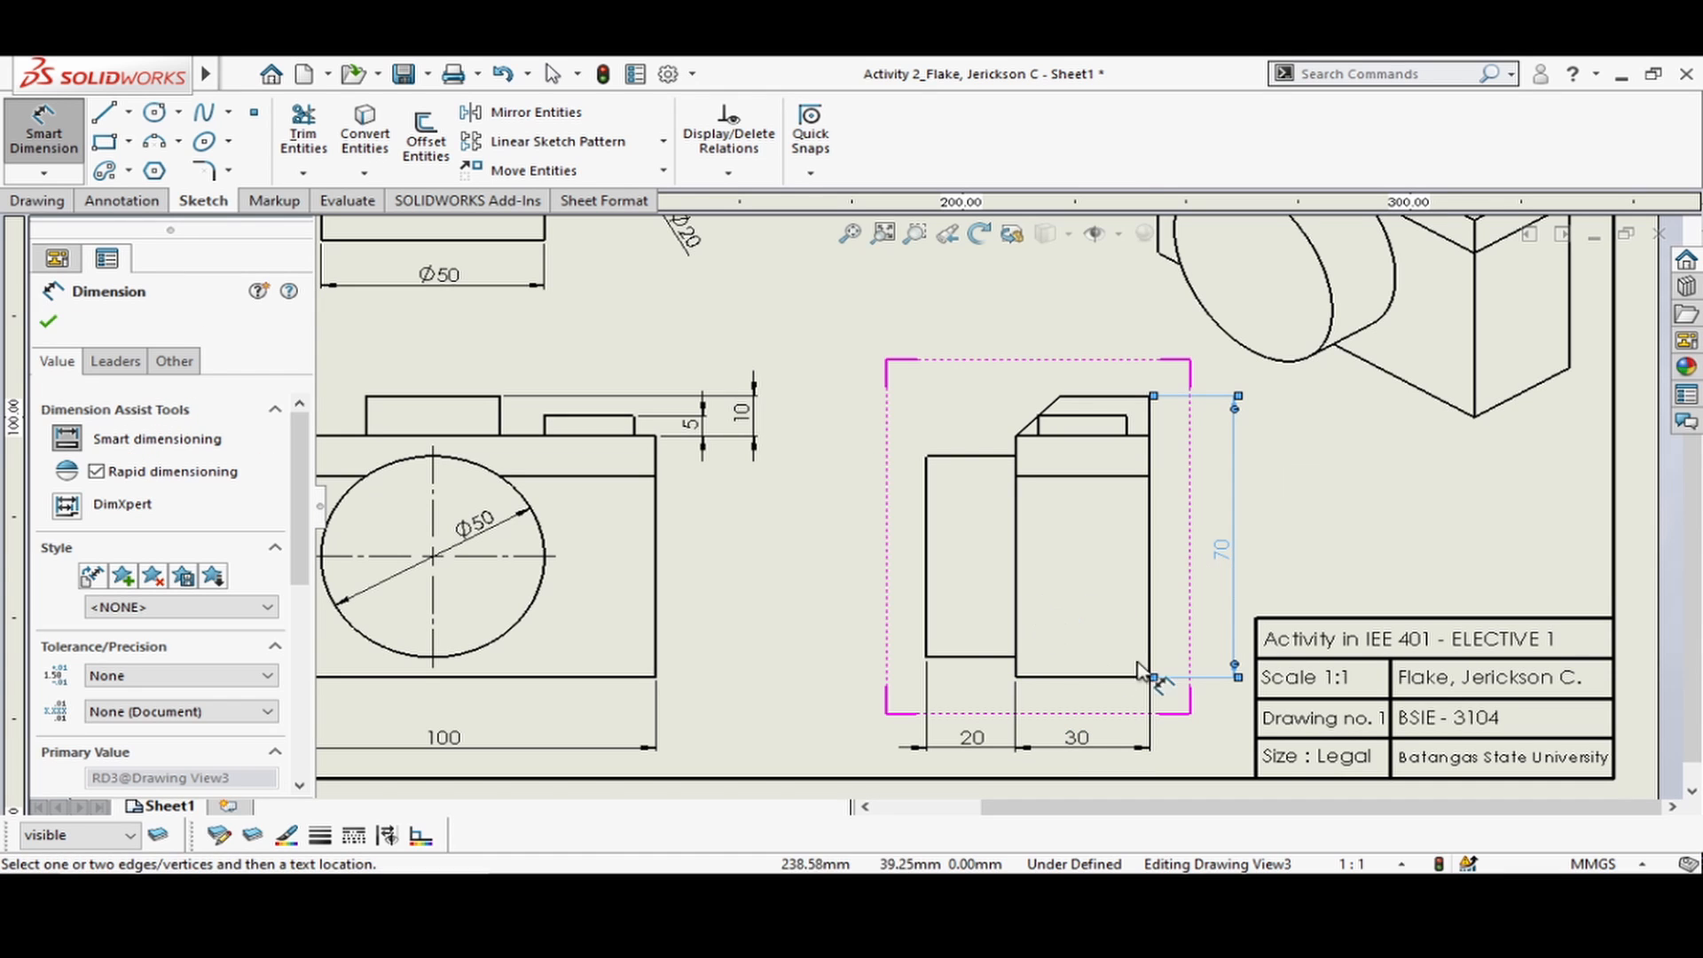
click(1109, 678)
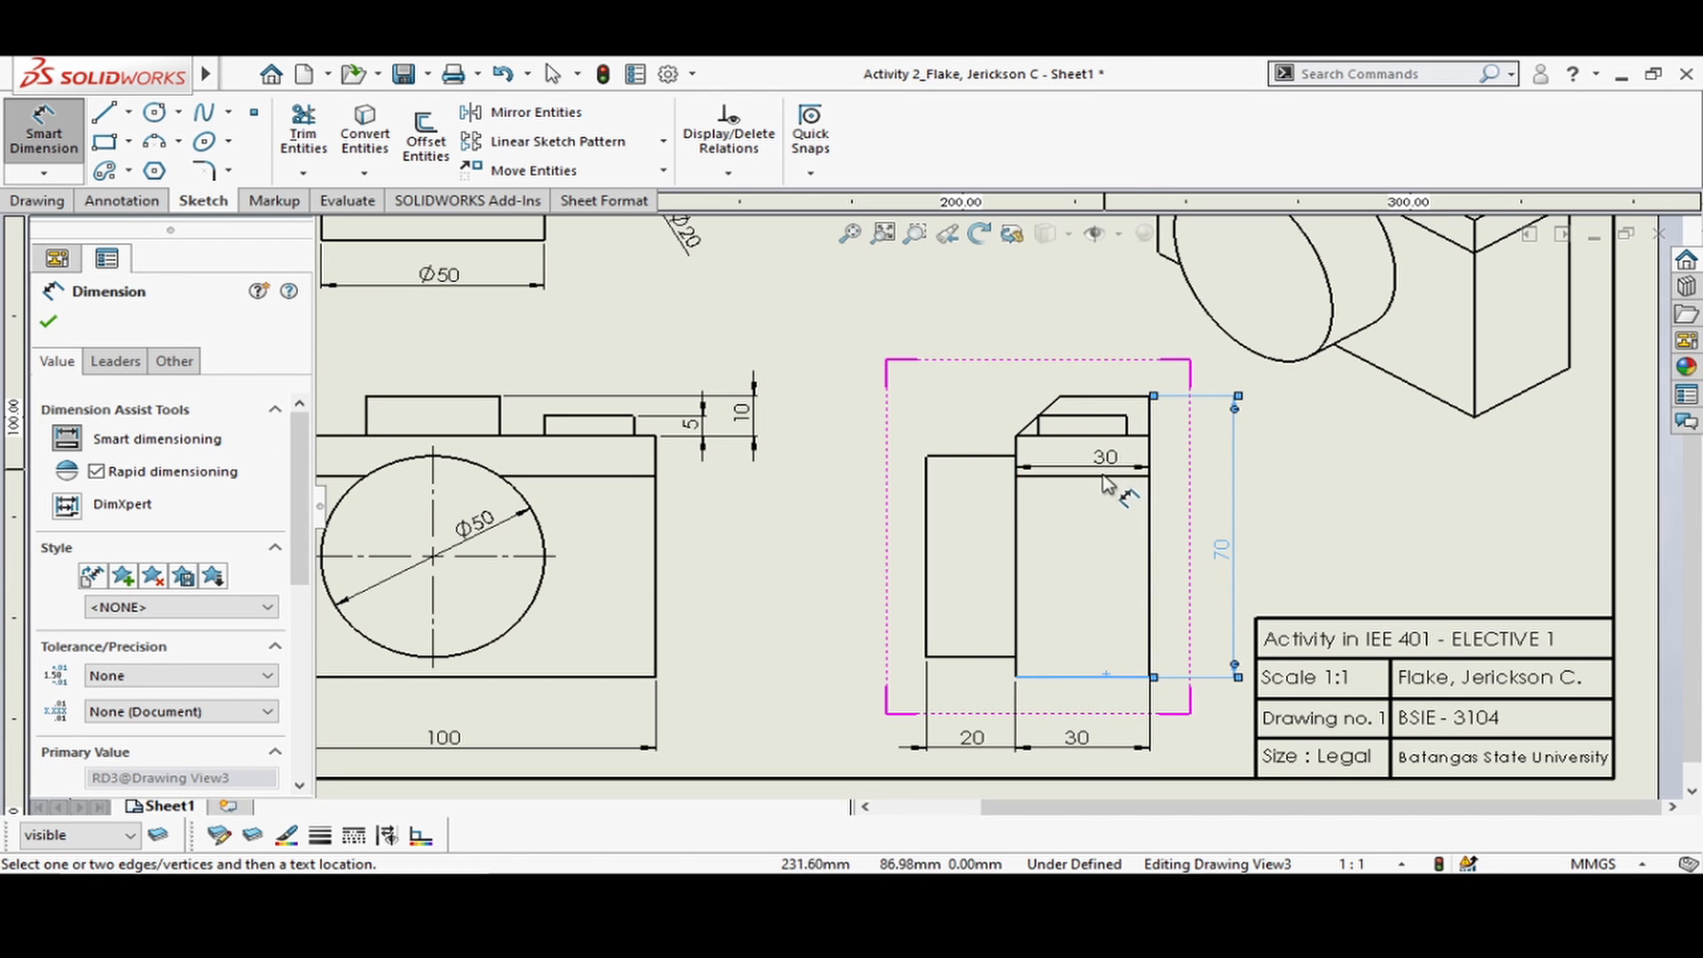
click(1117, 477)
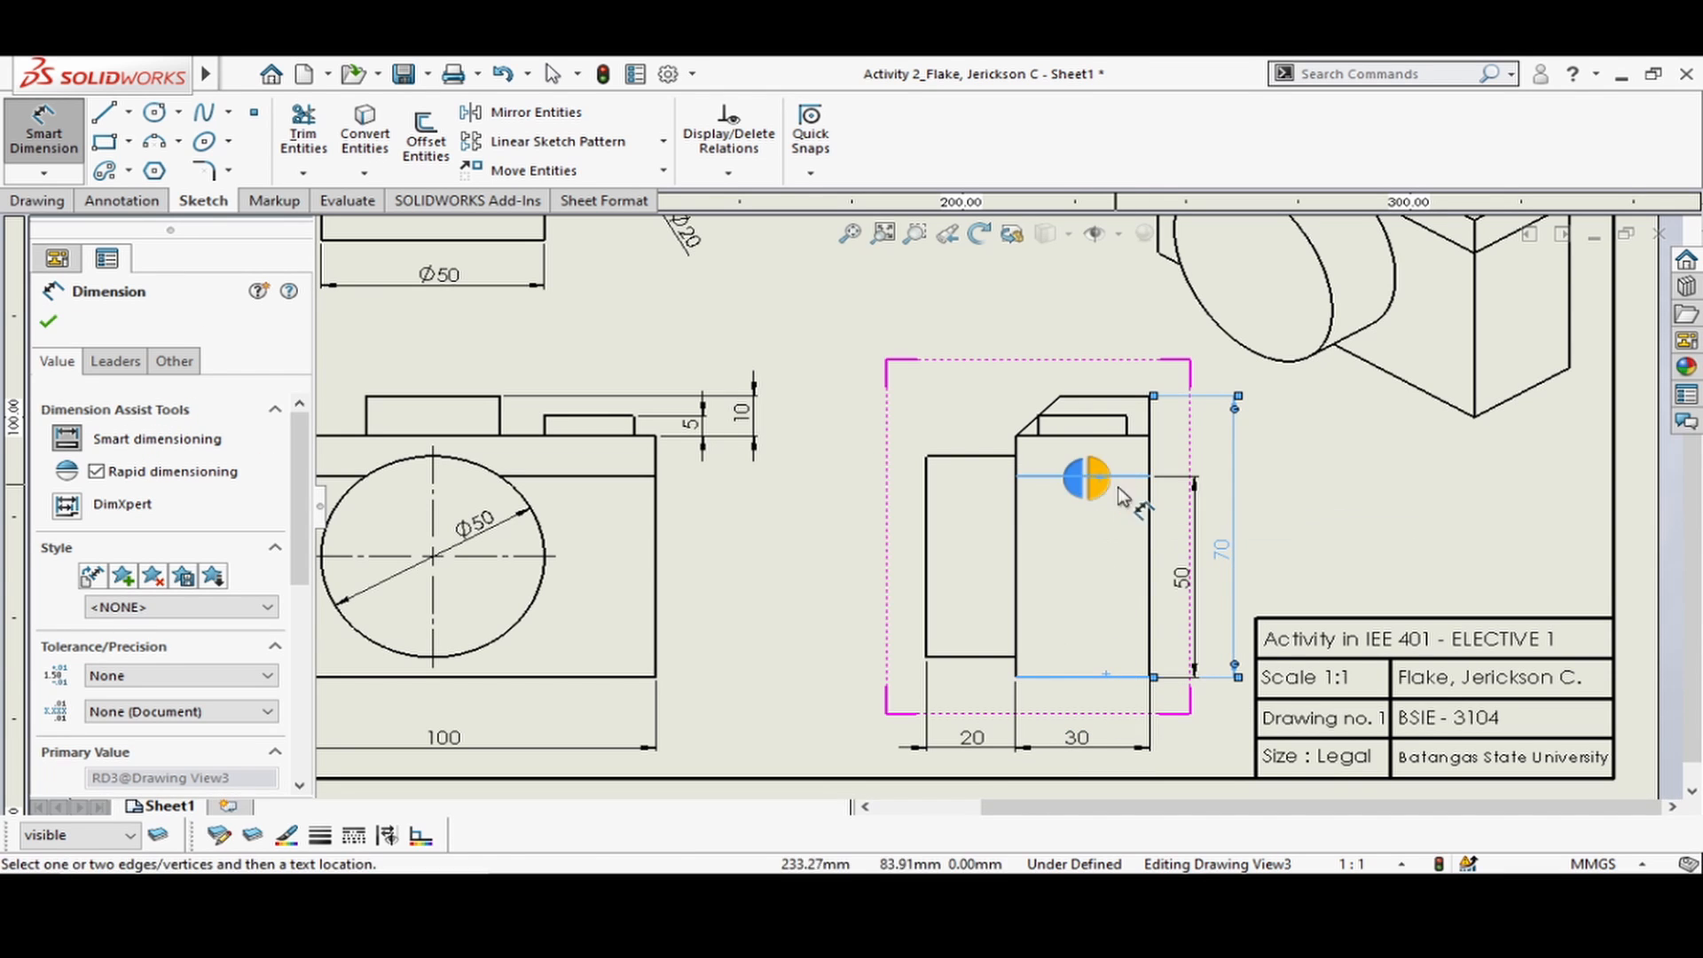
click(1194, 595)
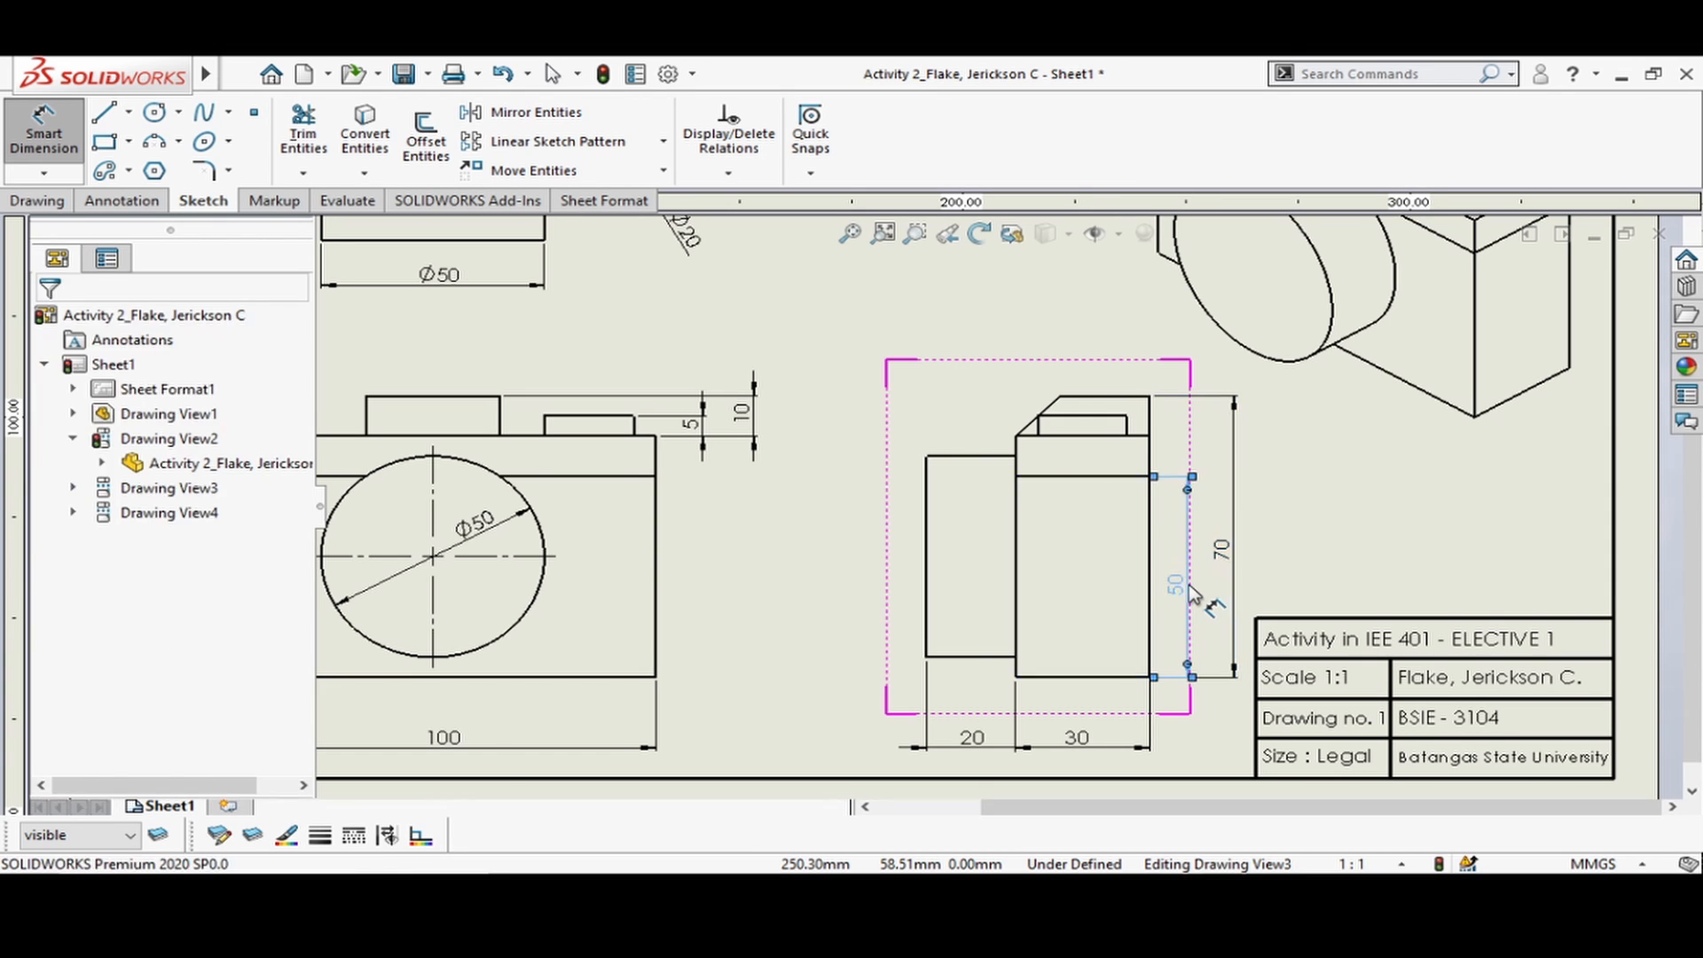
- Dimension the heights of the body's upper band and the raised top block in the right view, in line with the lower section's height dimension
click(1097, 479)
click(1101, 436)
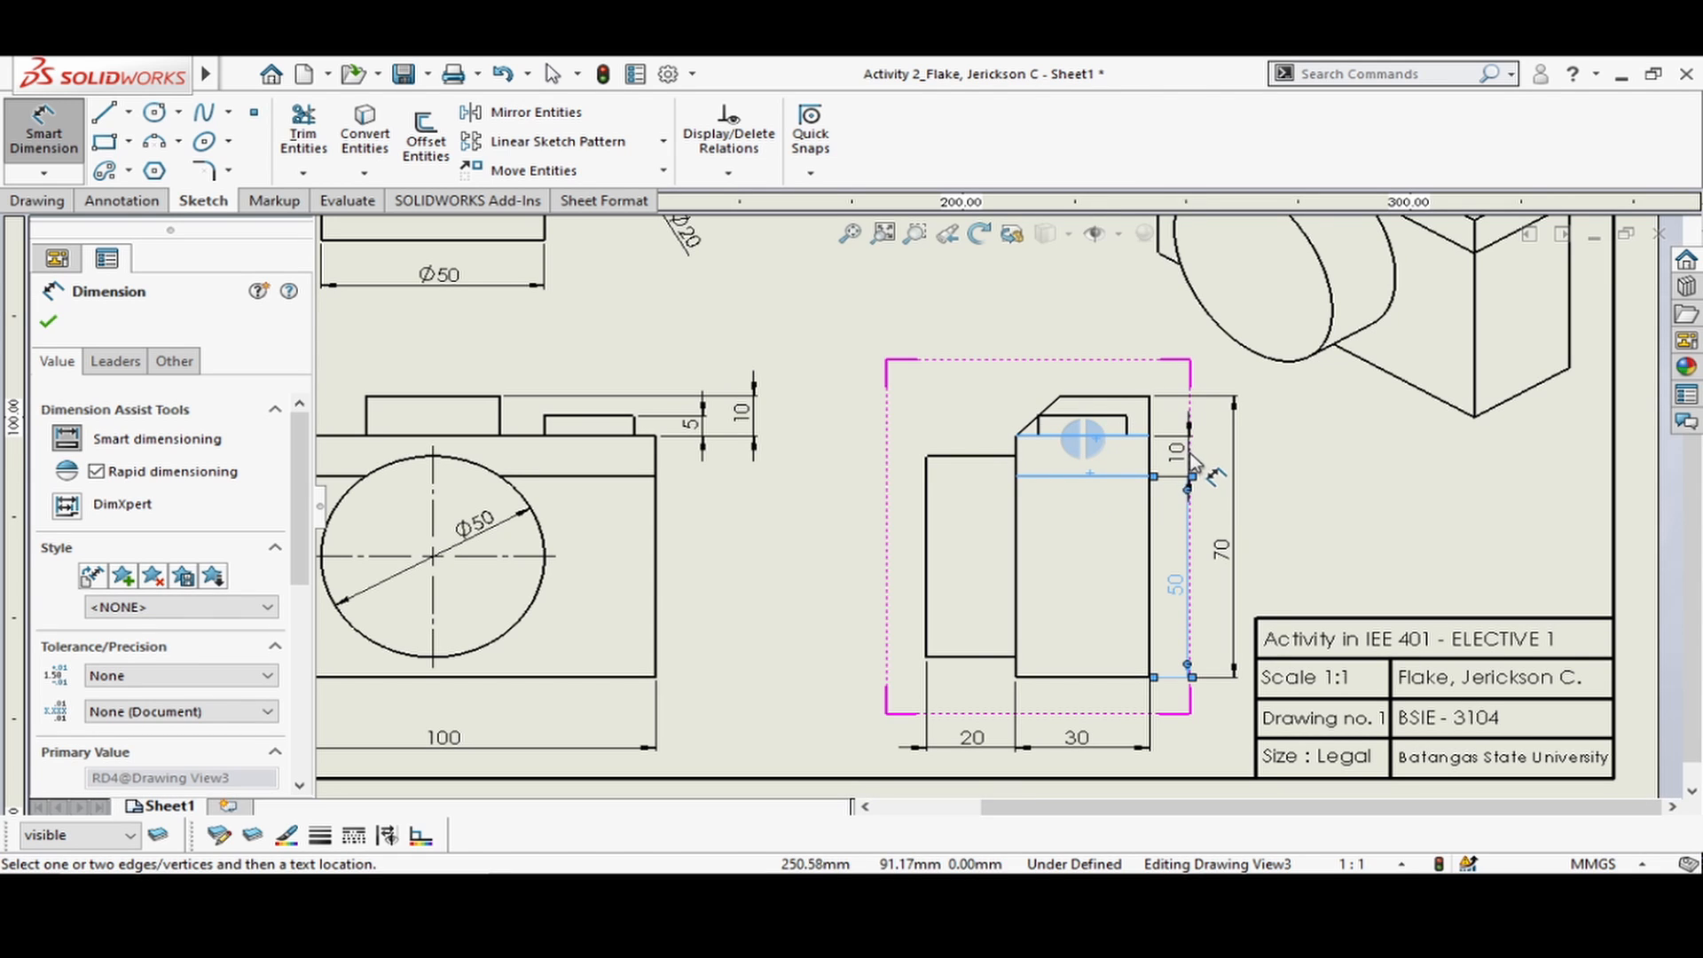
click(1190, 456)
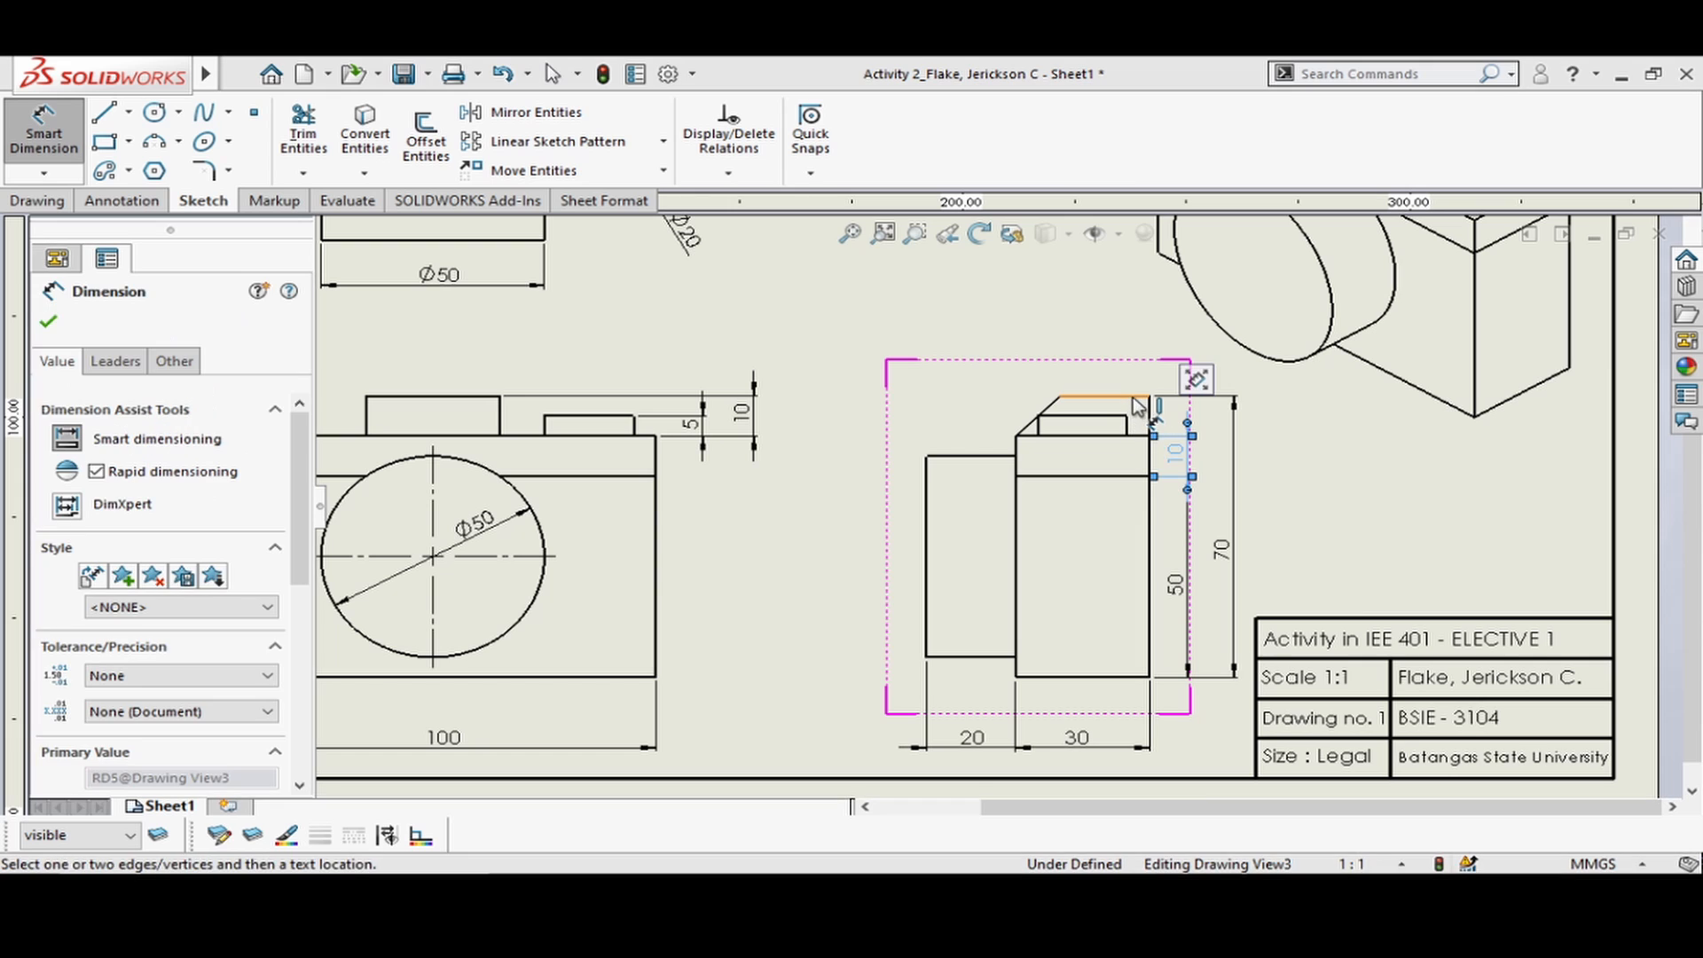
click(1131, 397)
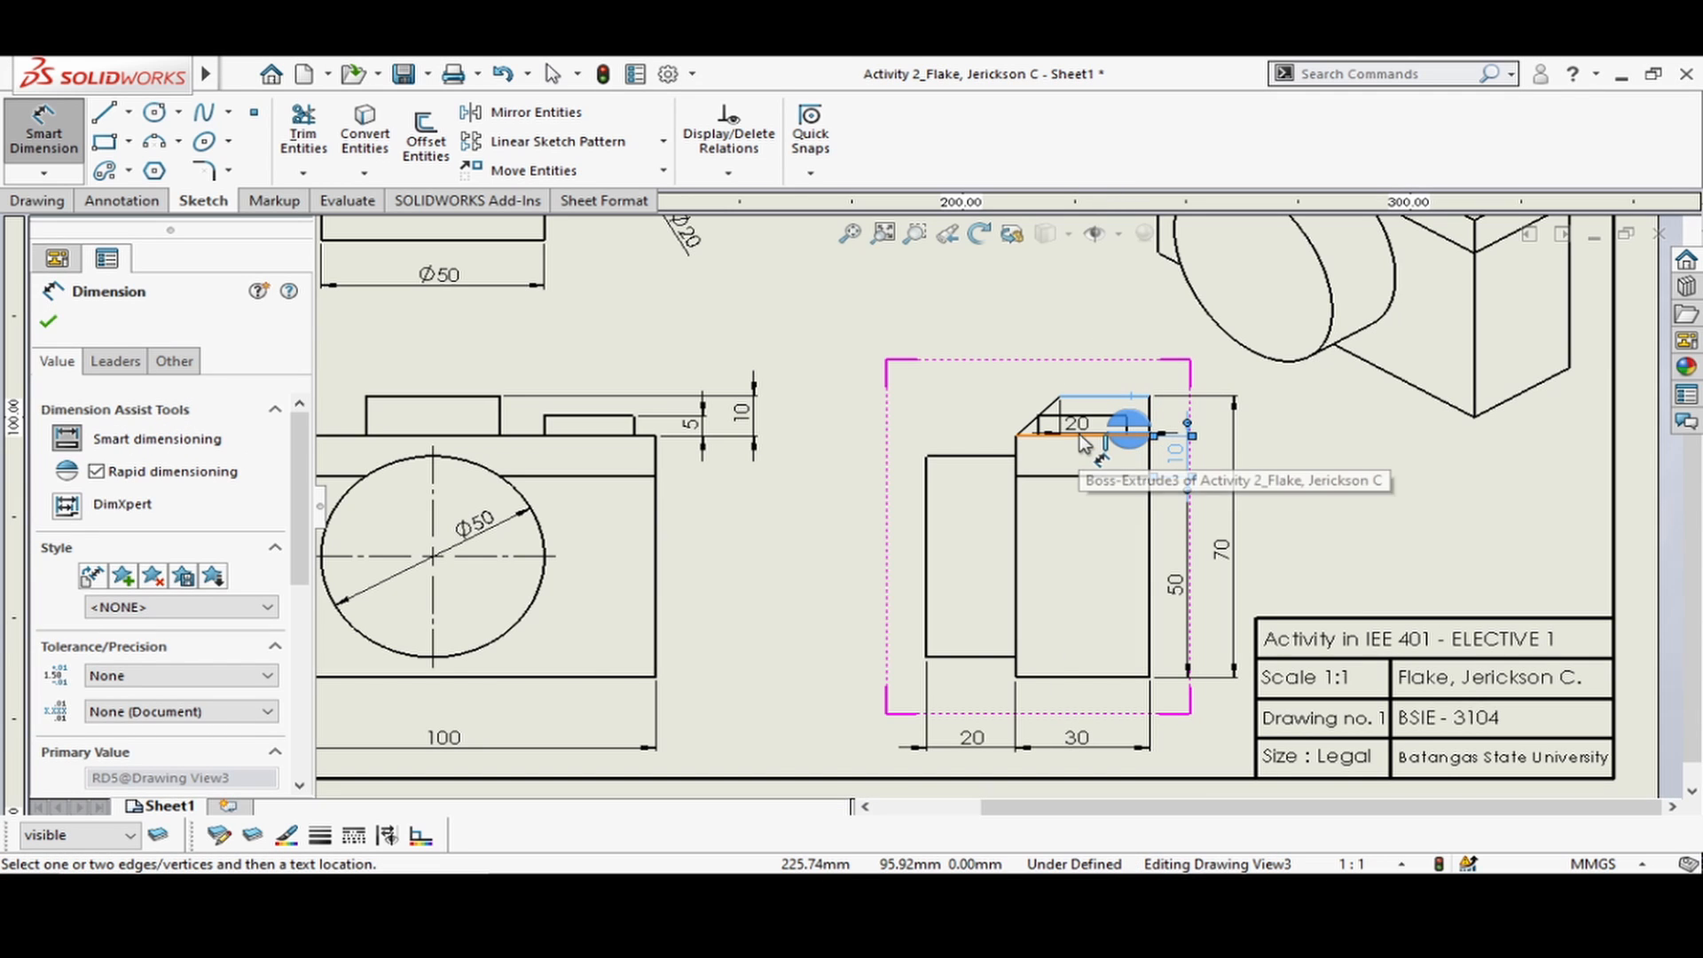
click(1123, 436)
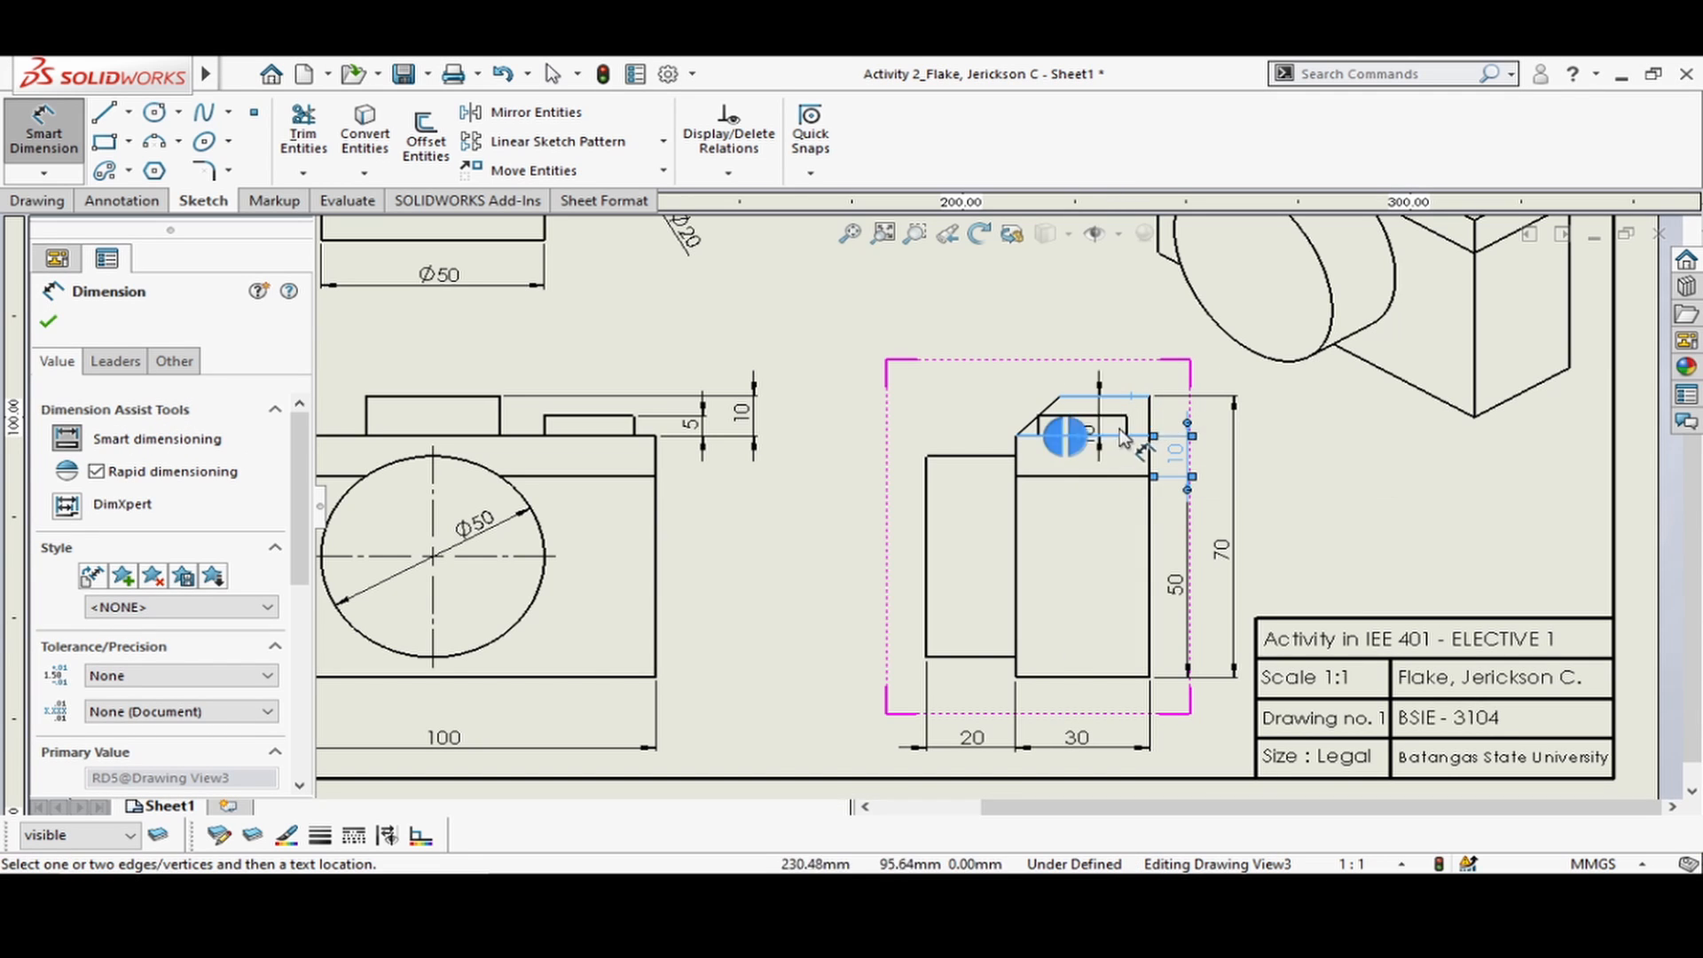
click(1193, 434)
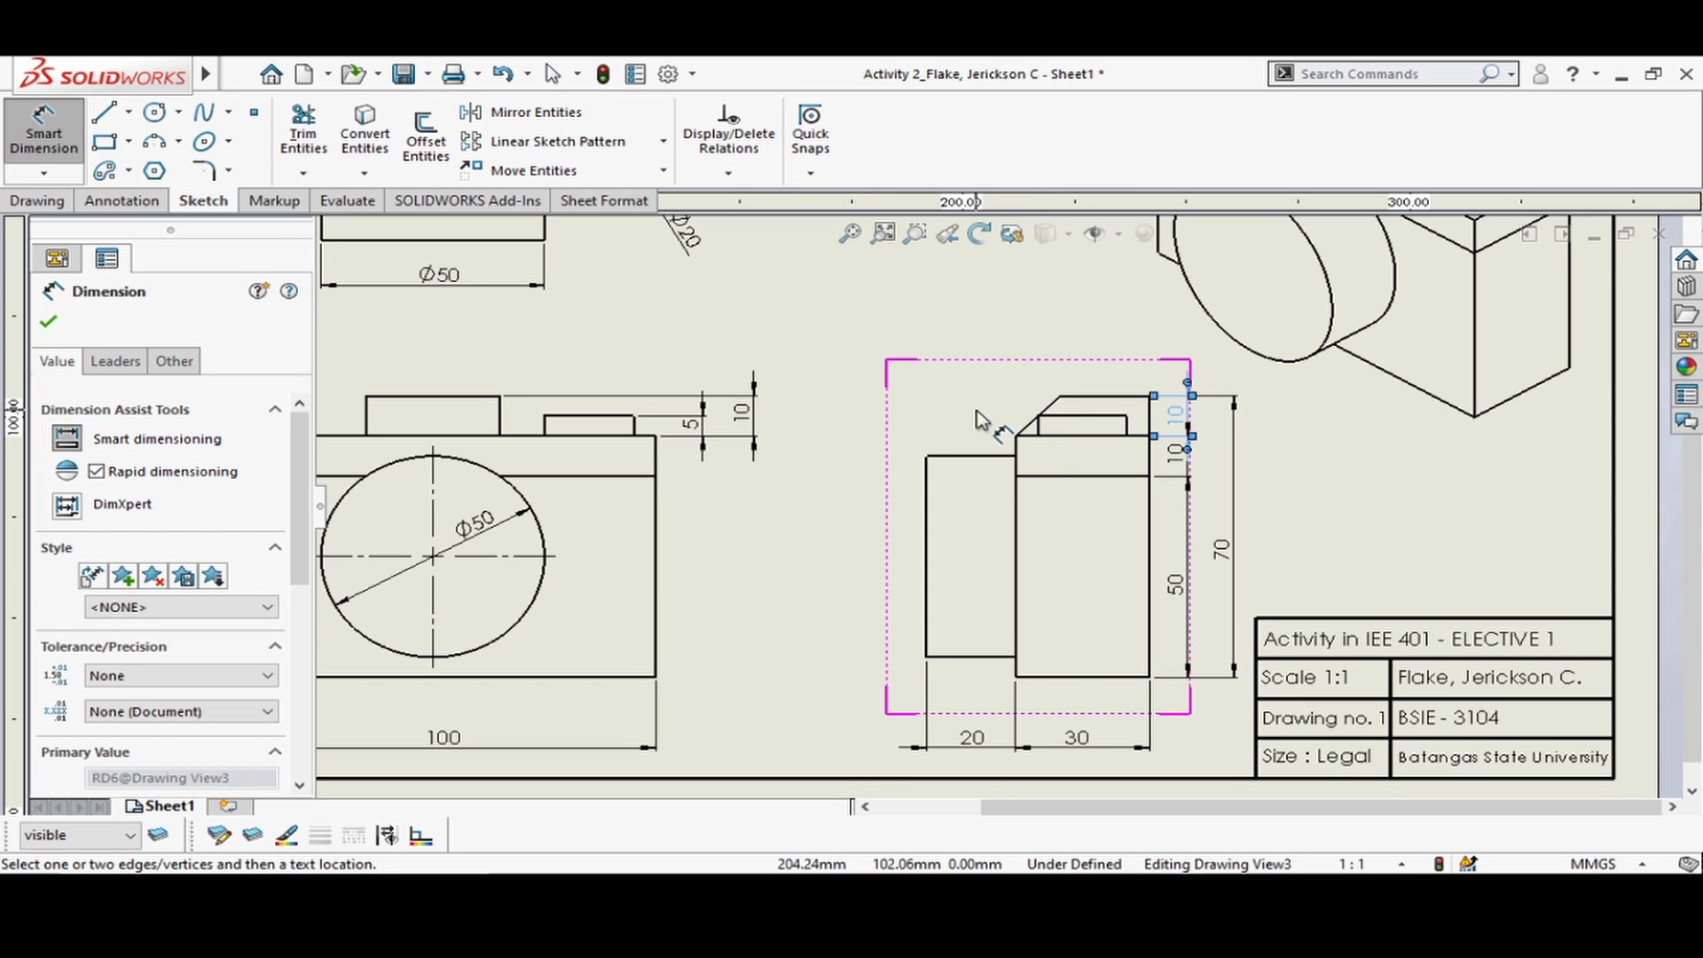
- Add a chamfer dimension to the sloped edge of the top block in the right view, with the text above the lens
key(Escape)
click(45, 173)
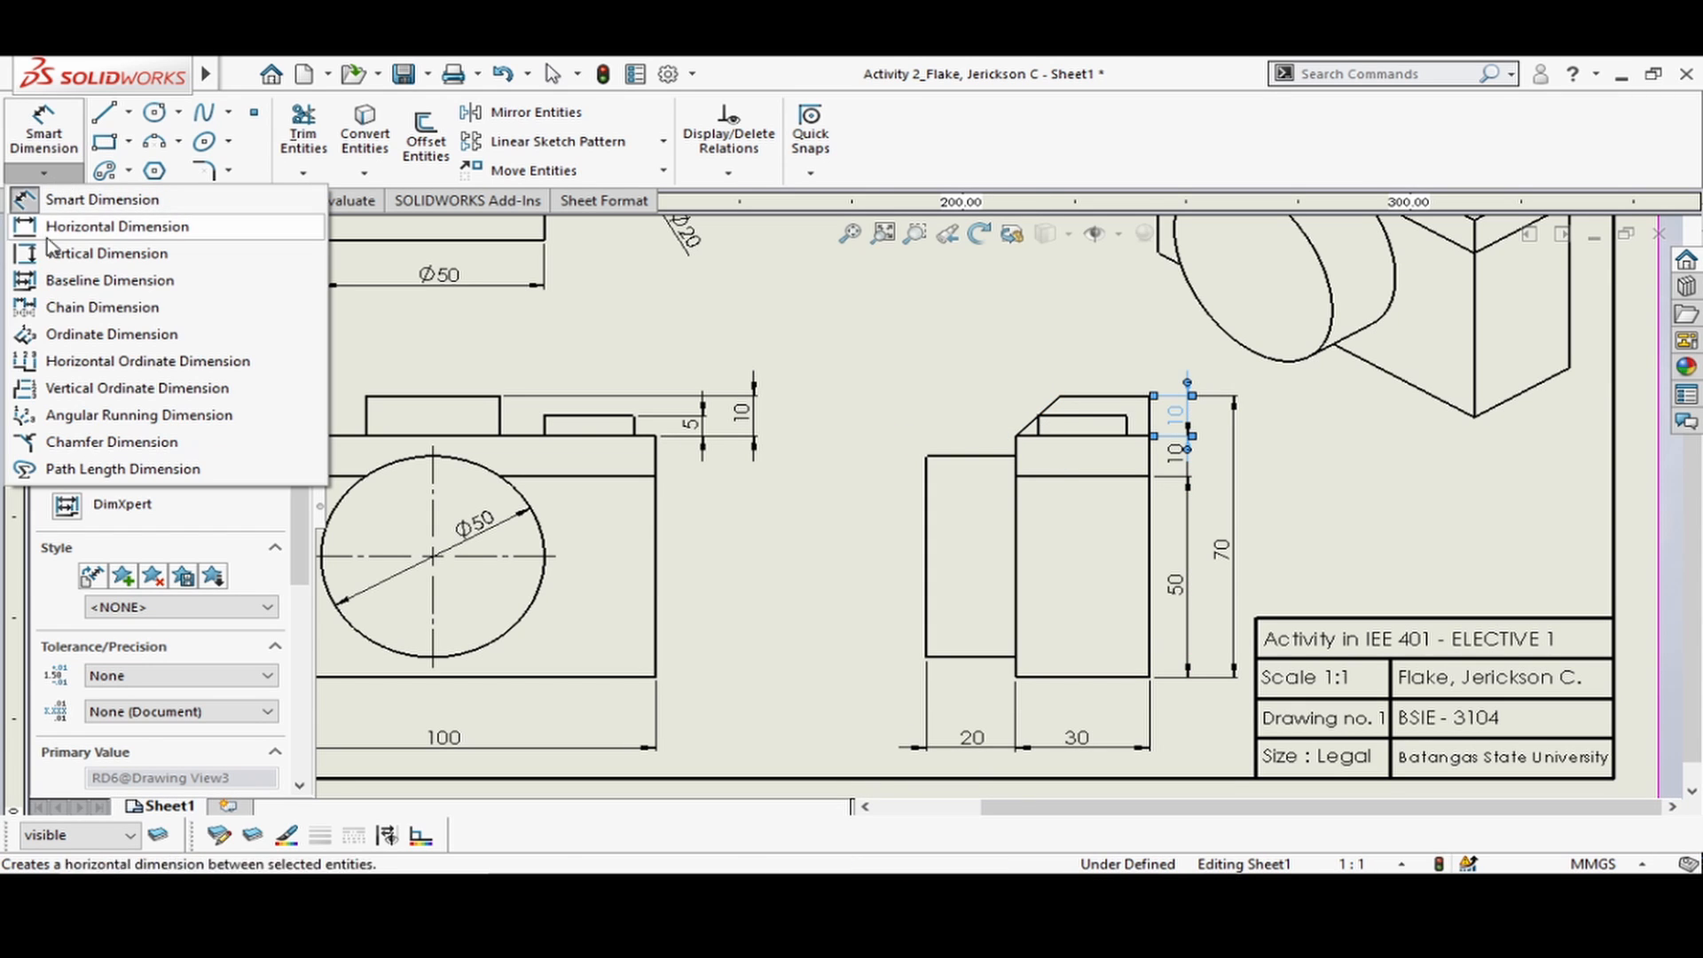
click(95, 443)
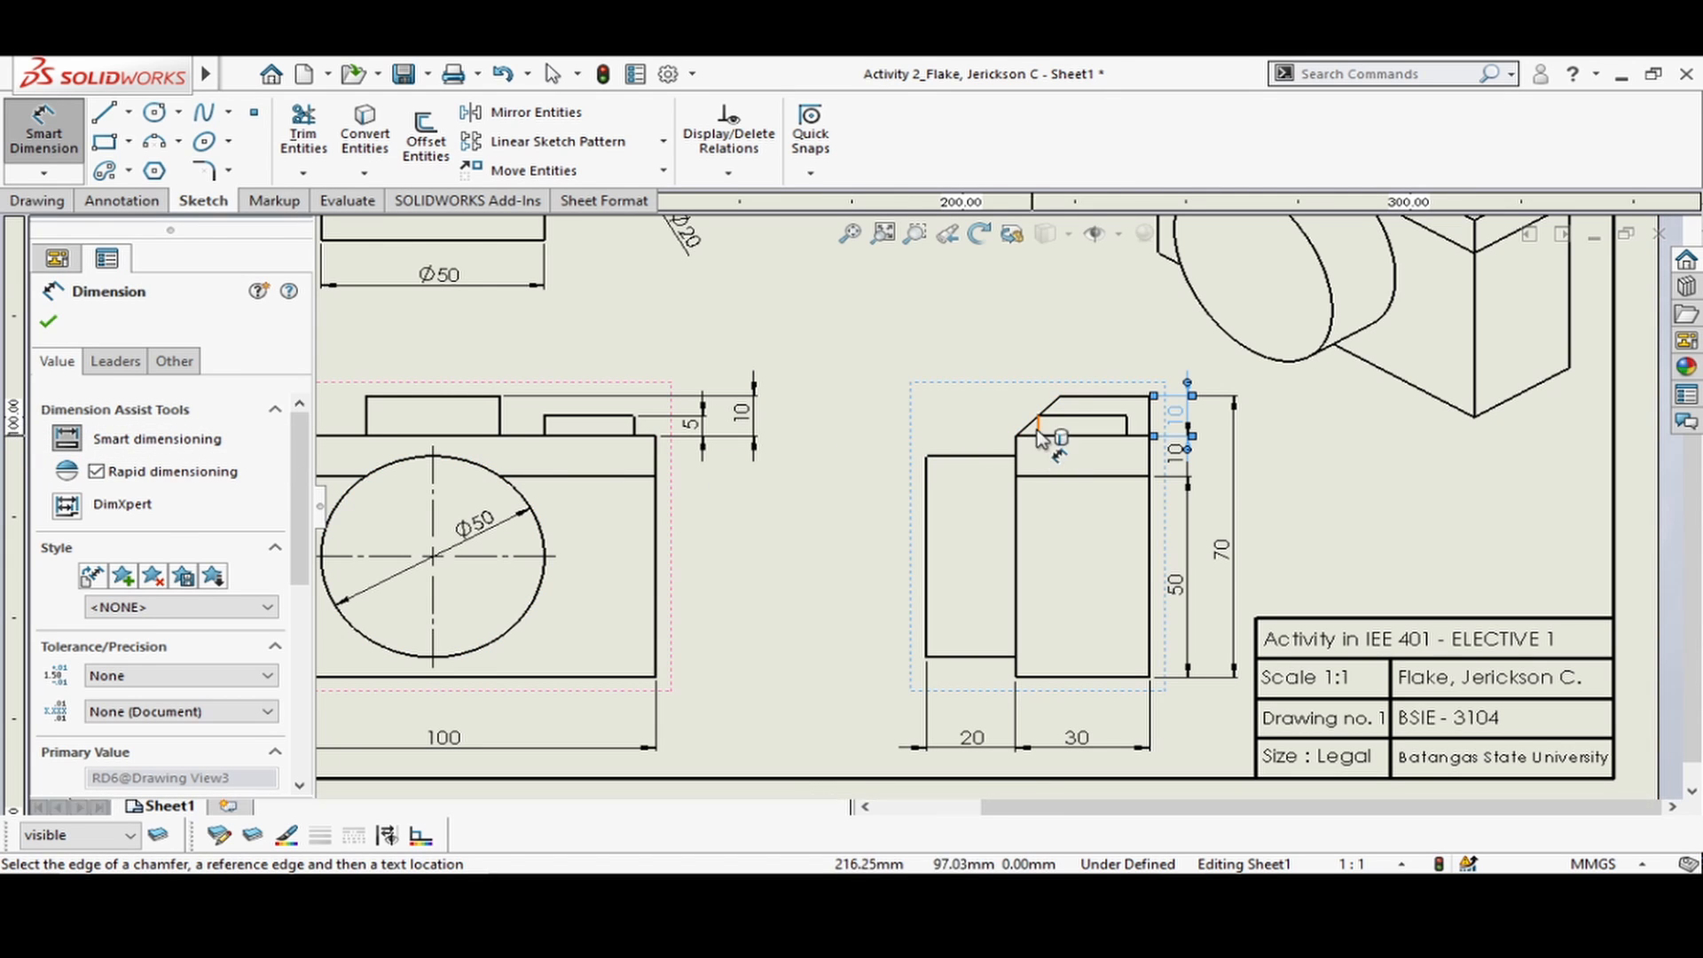
click(945, 344)
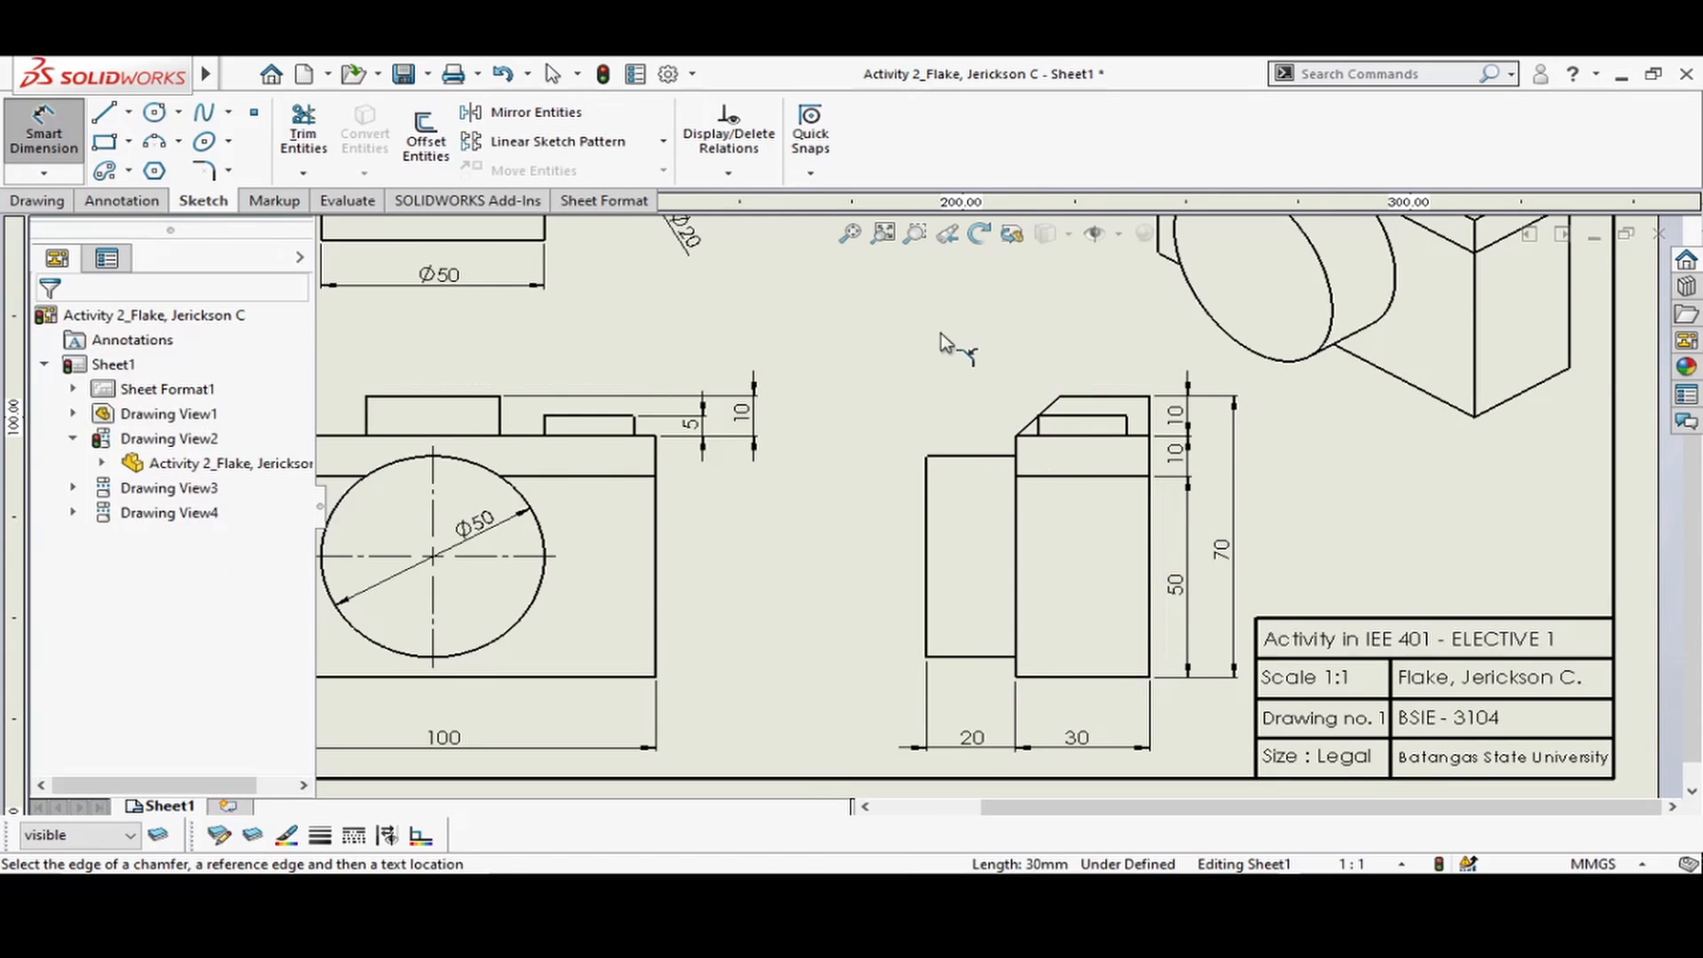
click(1047, 410)
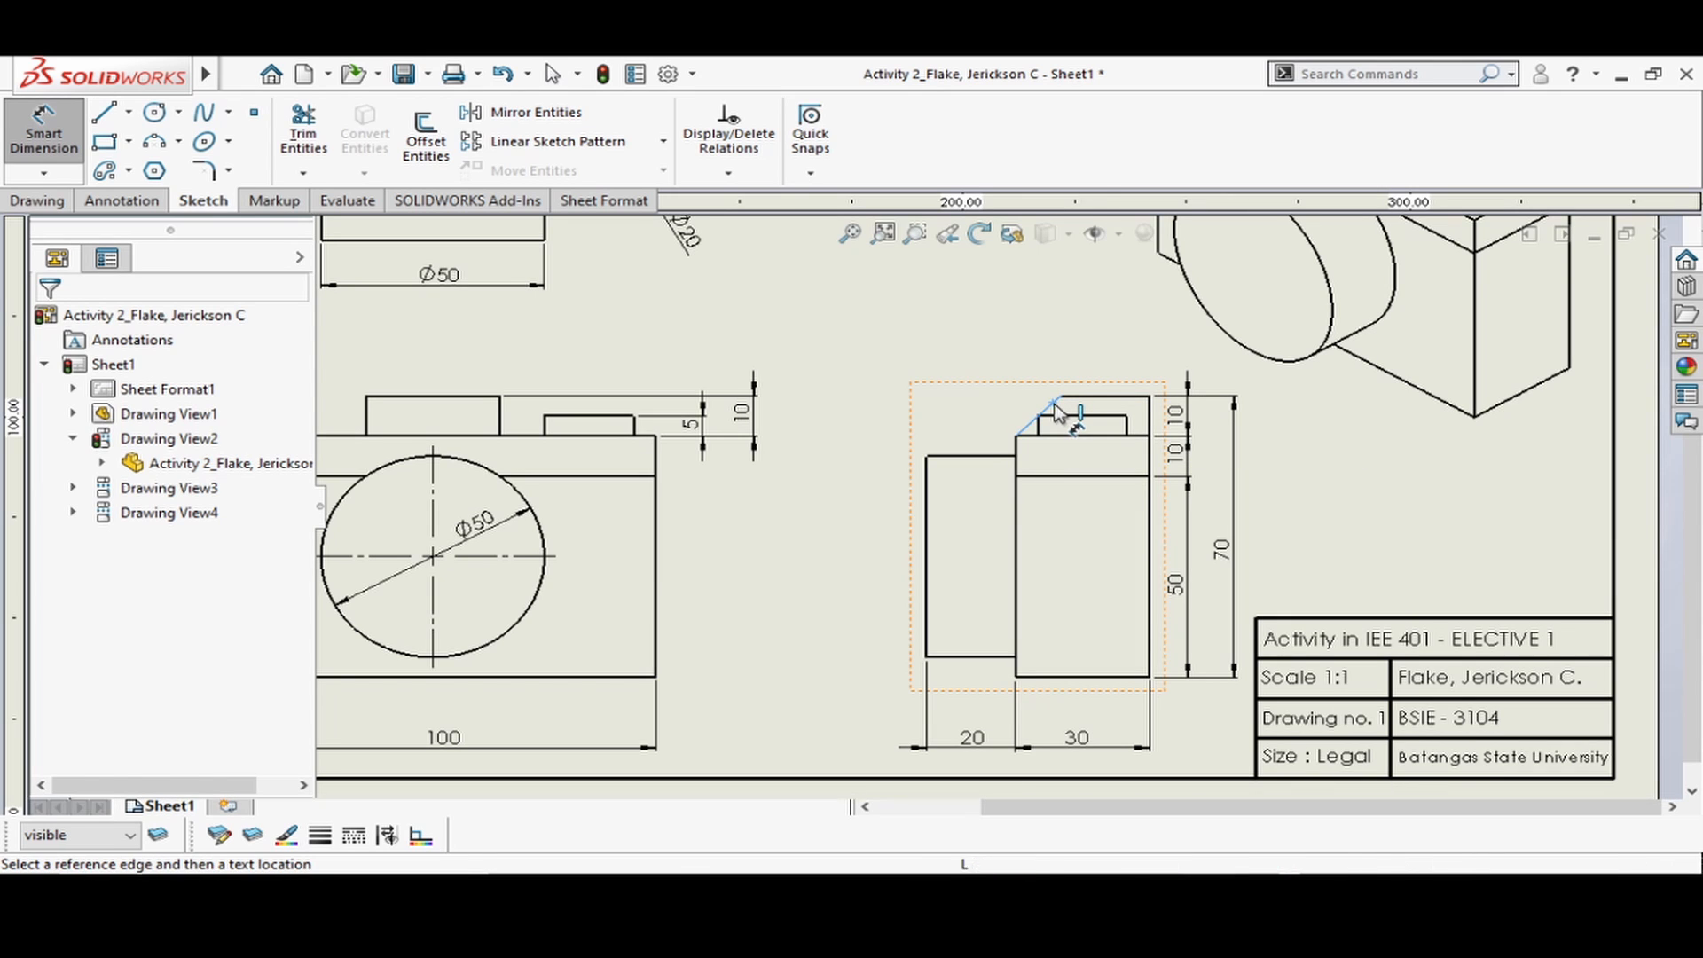
click(1139, 436)
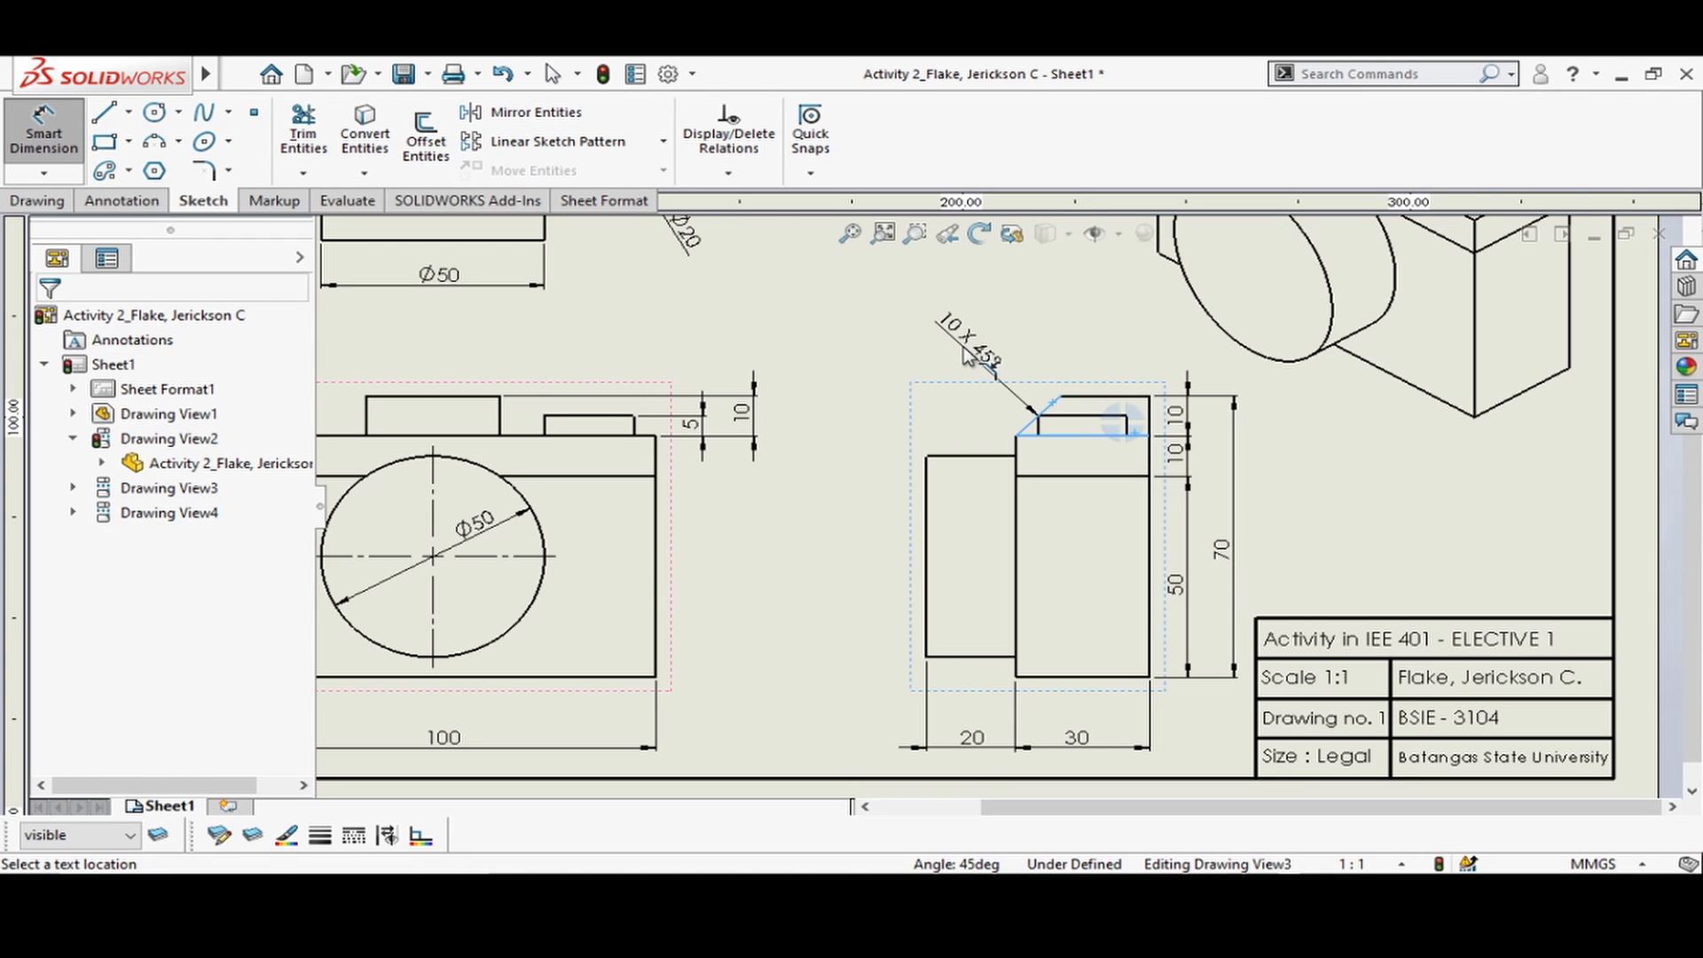
click(967, 354)
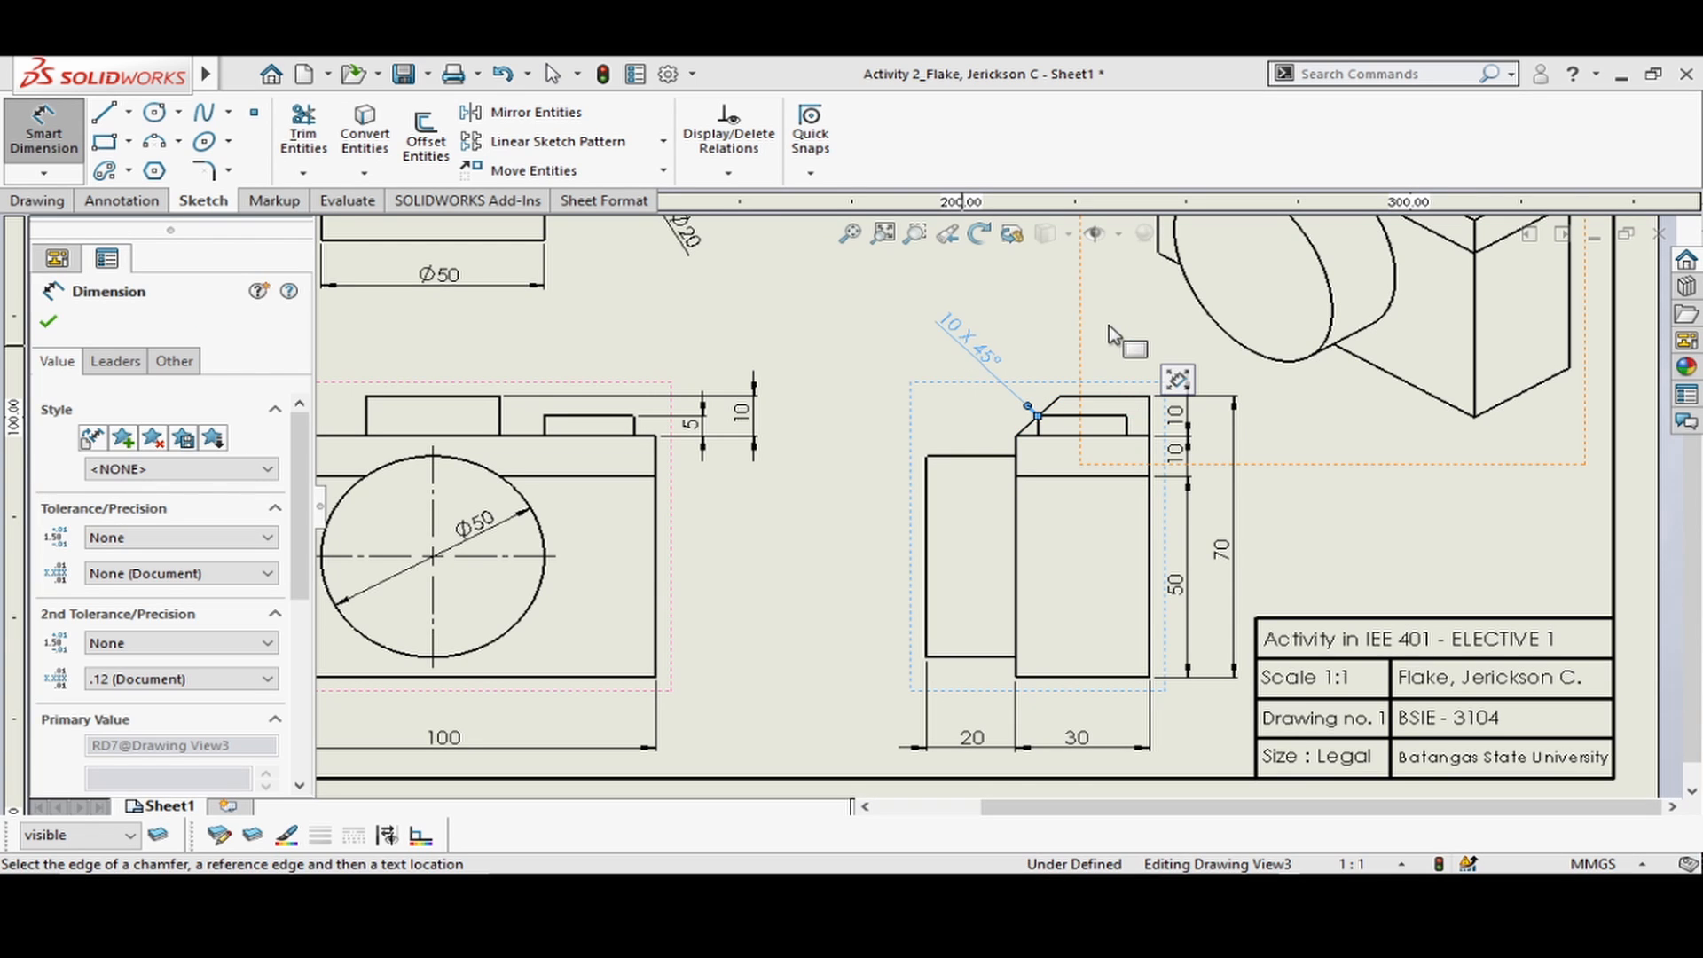
key(Escape)
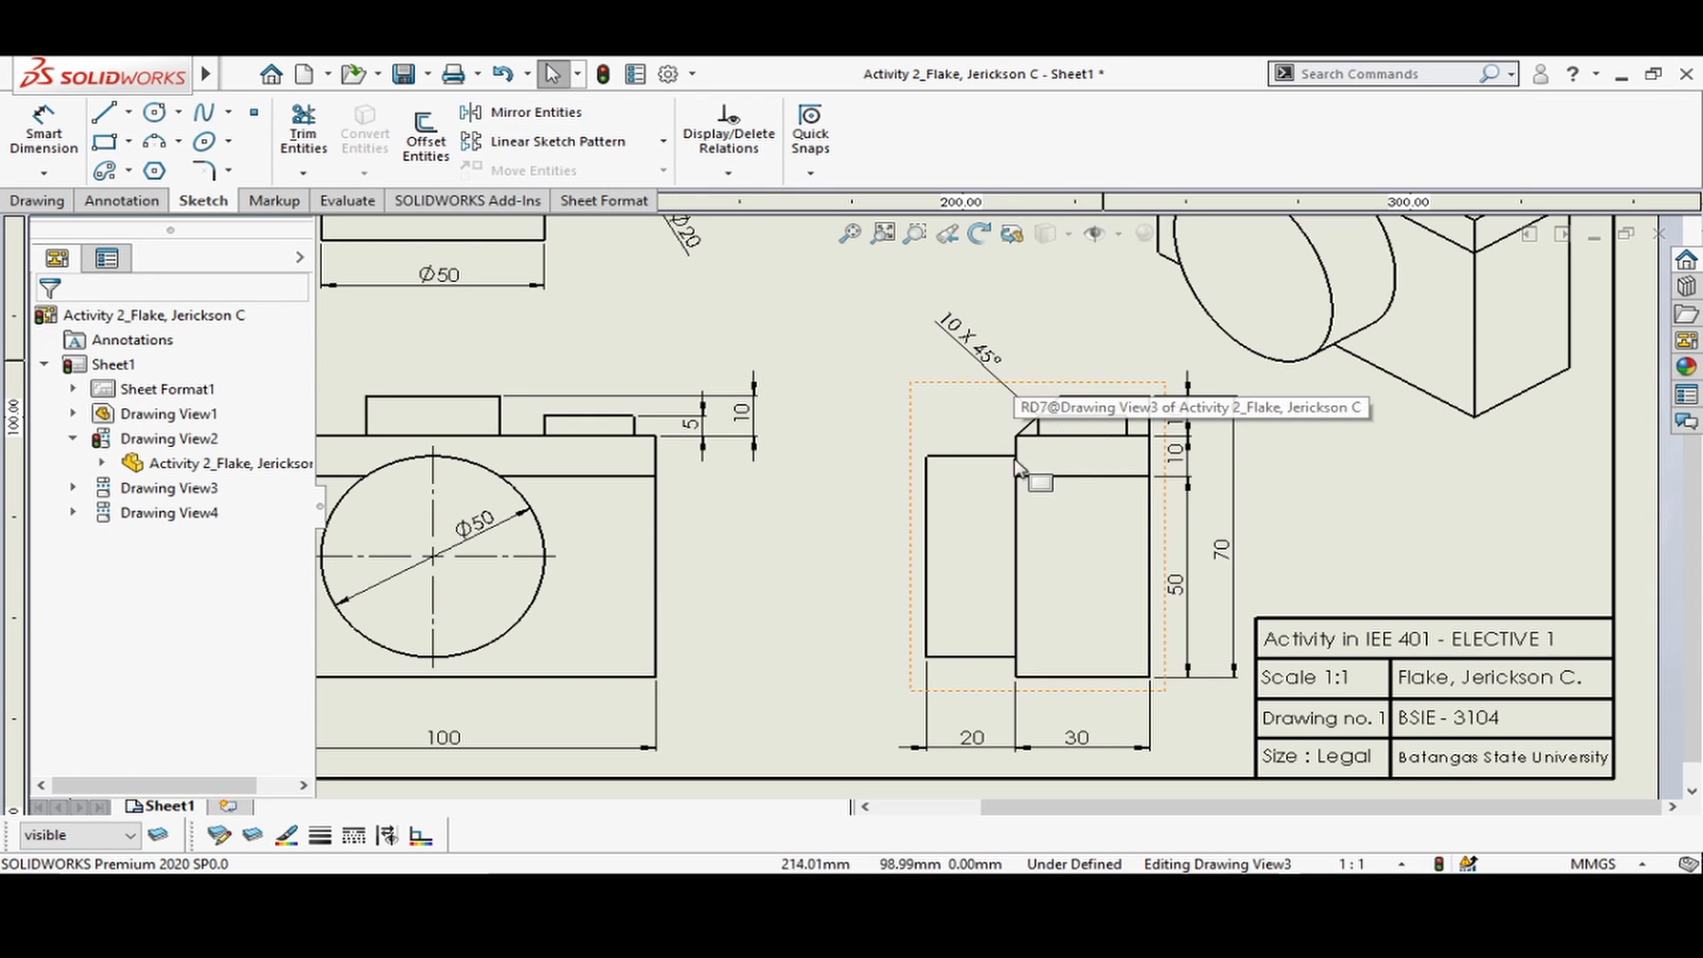
- Move the overall width dimension below the front view slightly closer to the view
click(1079, 740)
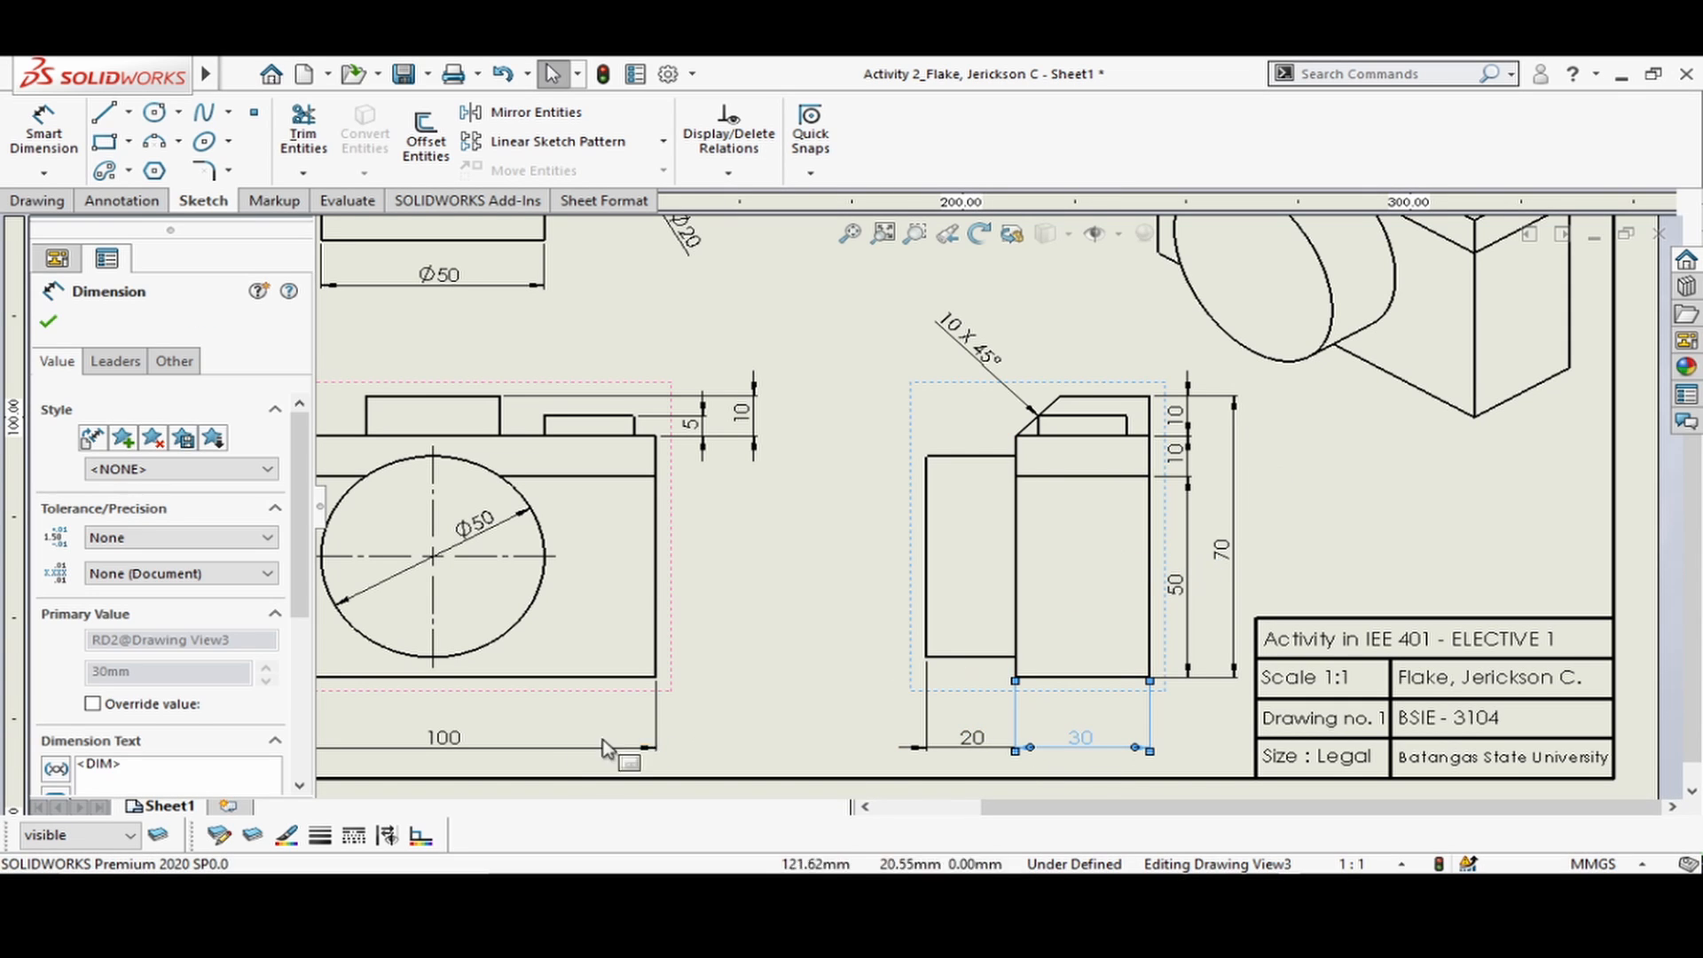
click(440, 742)
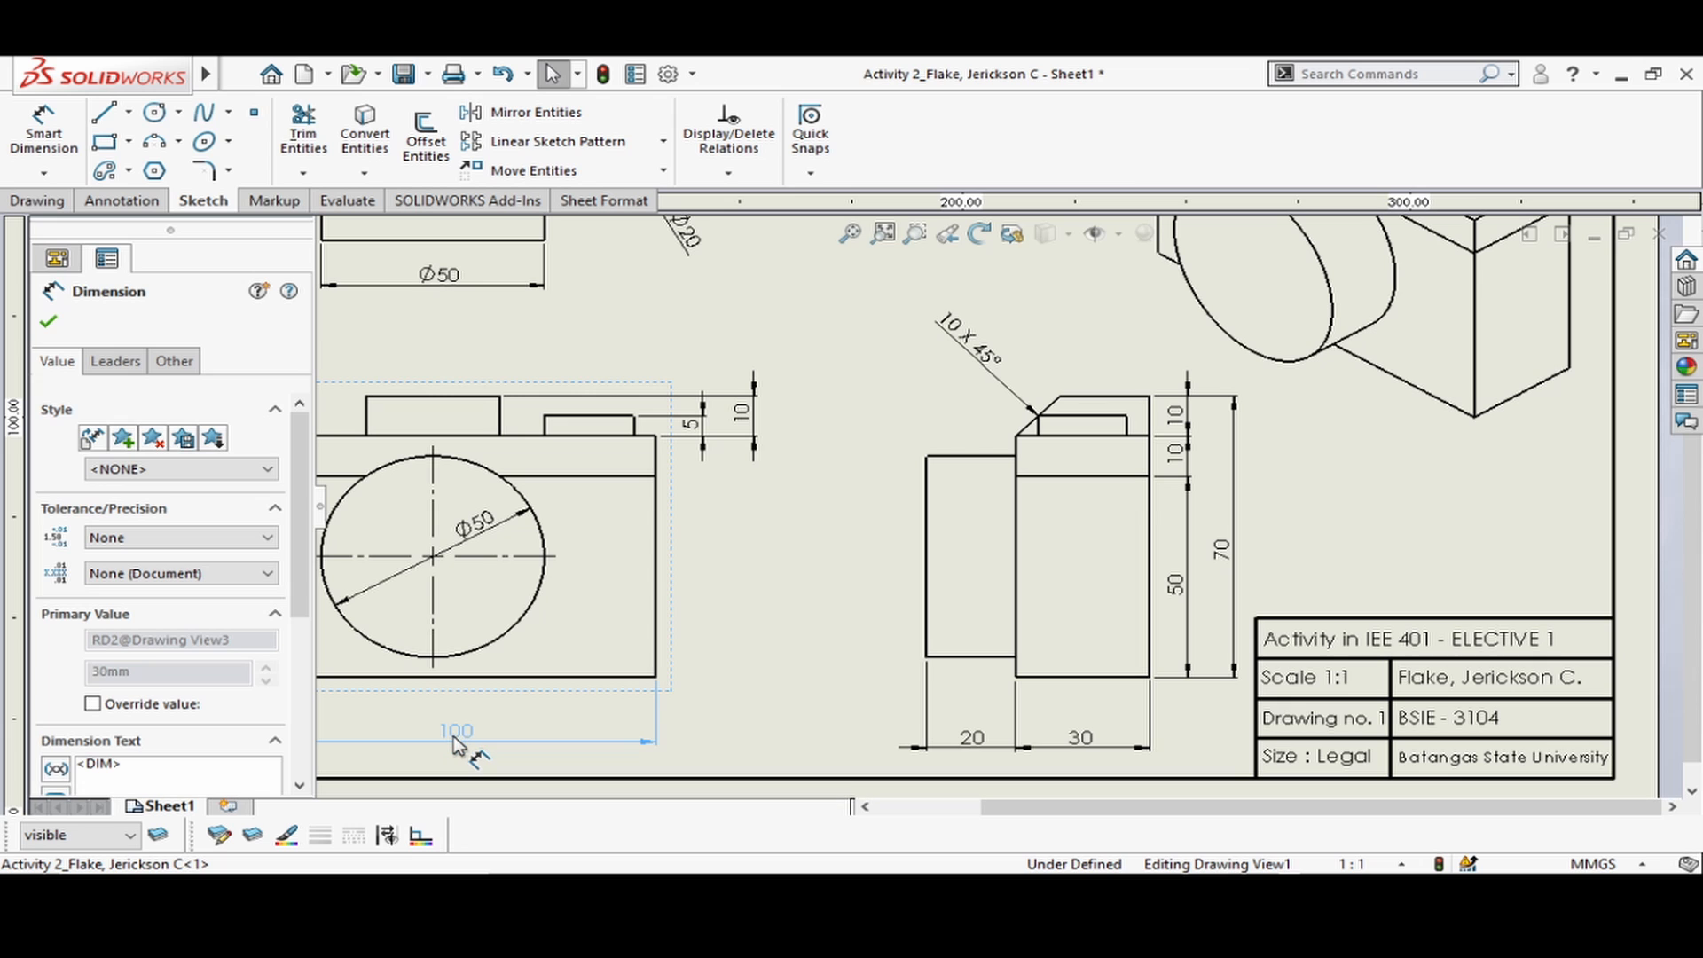
key(f)
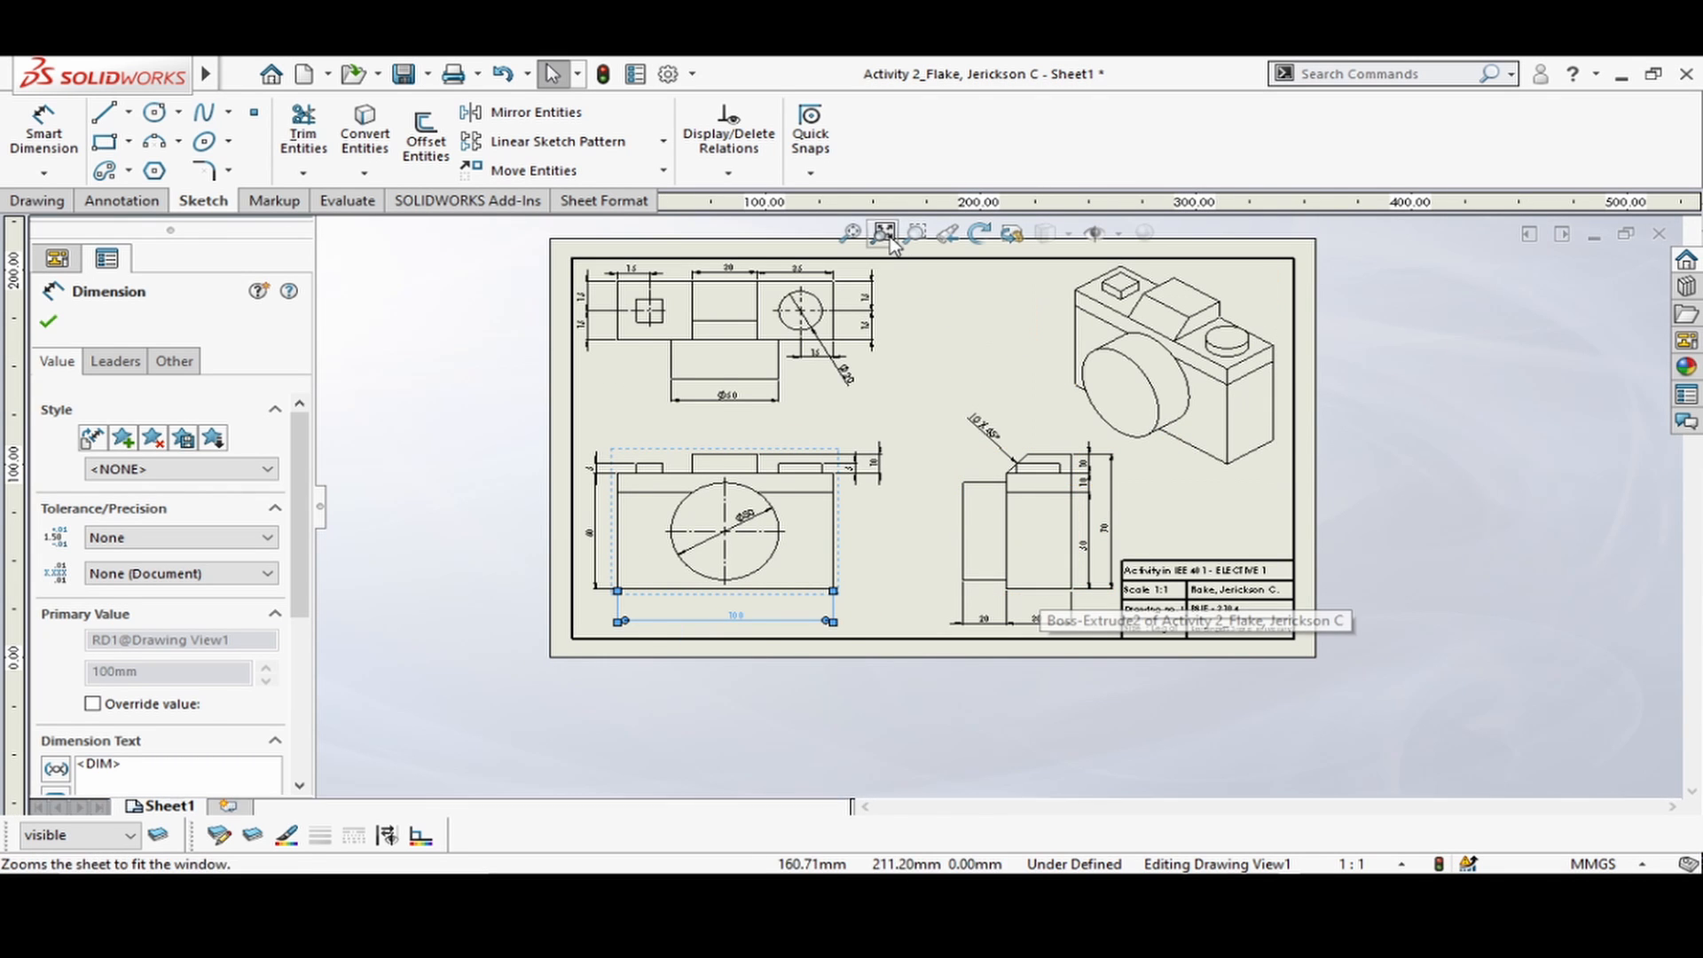
key(f)
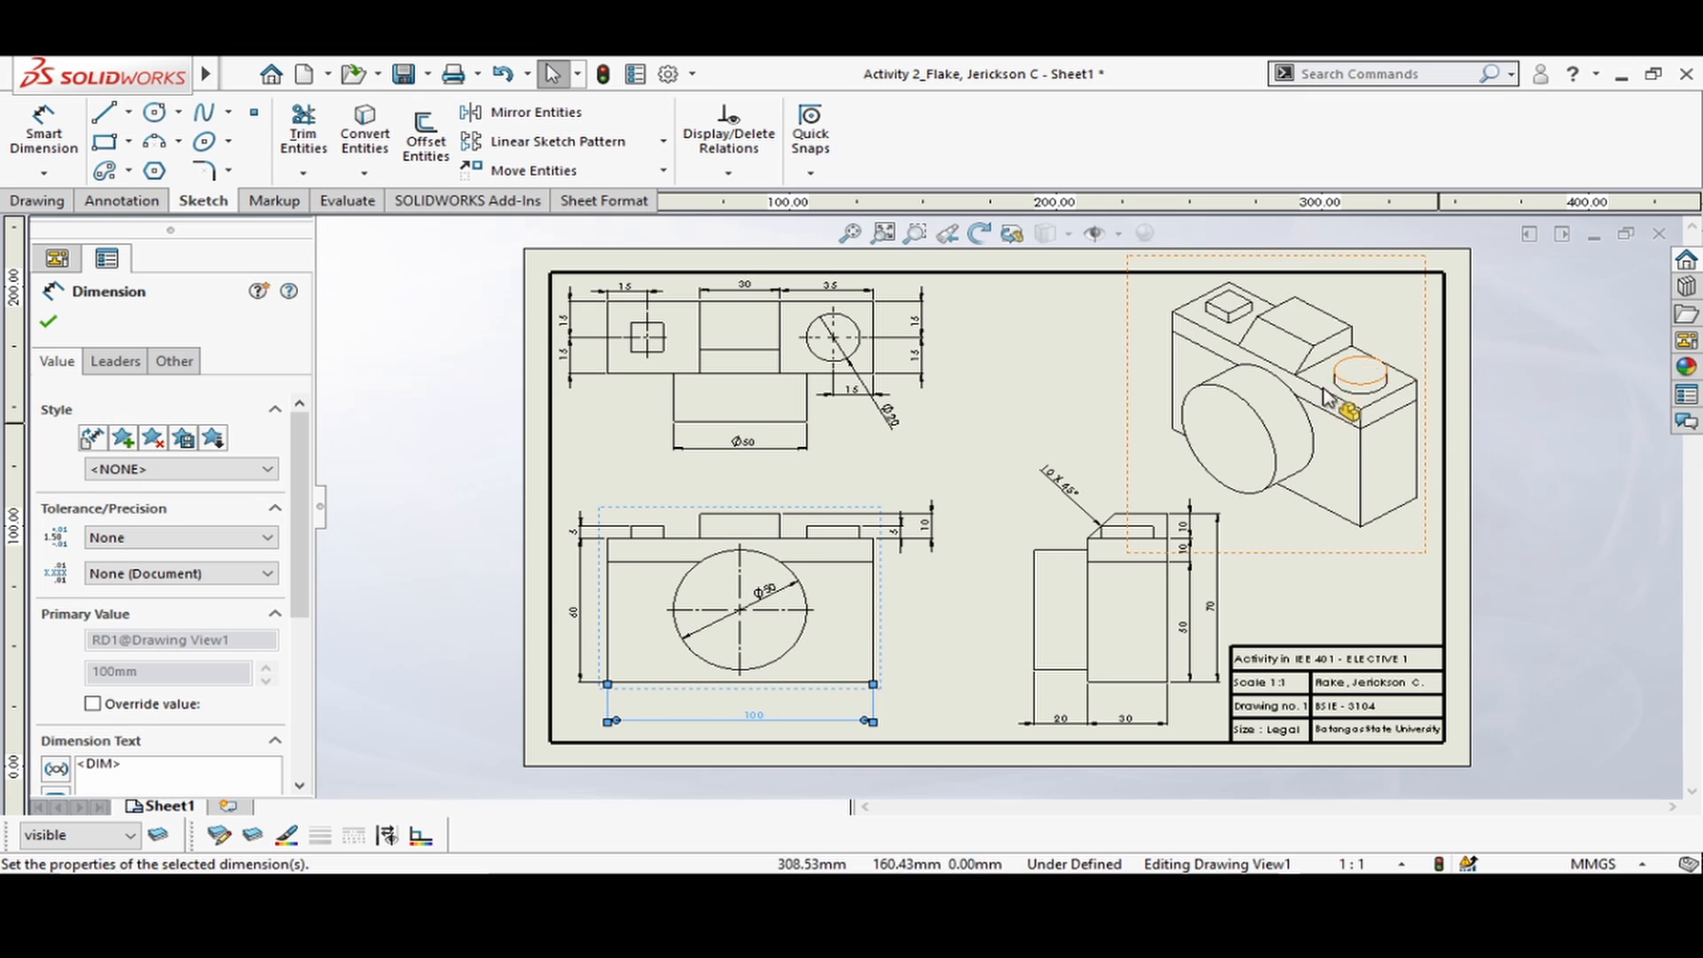
click(50, 322)
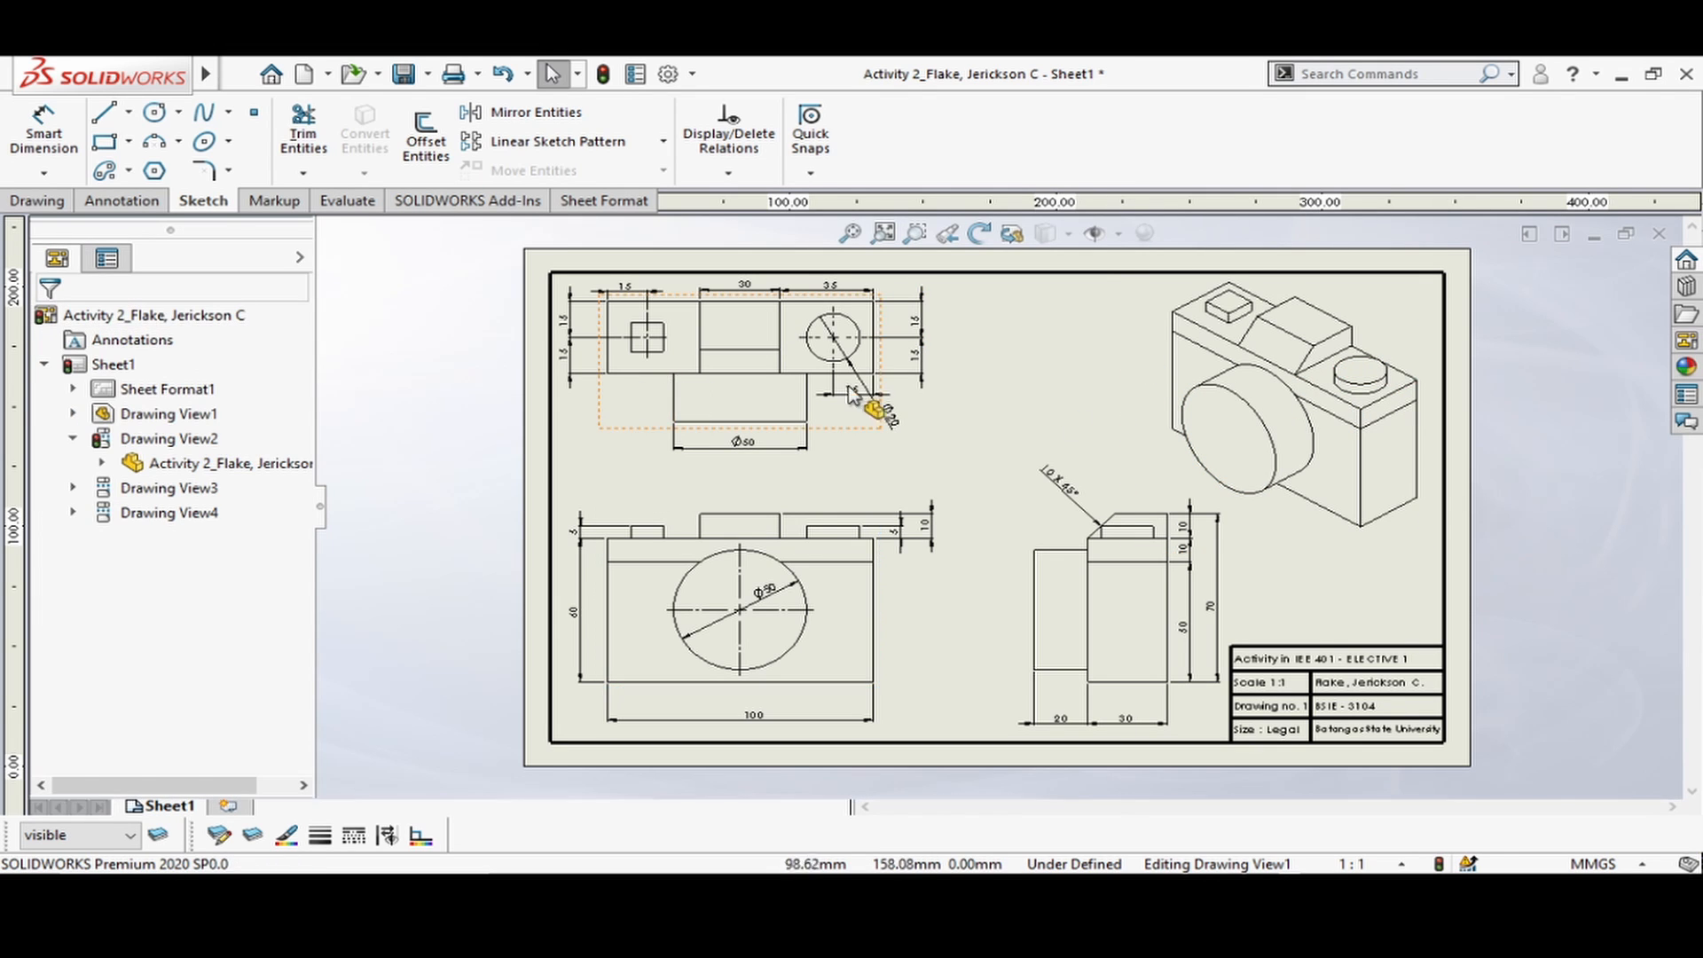
- Set the isometric view's display style to Shaded With Edges
click(1159, 394)
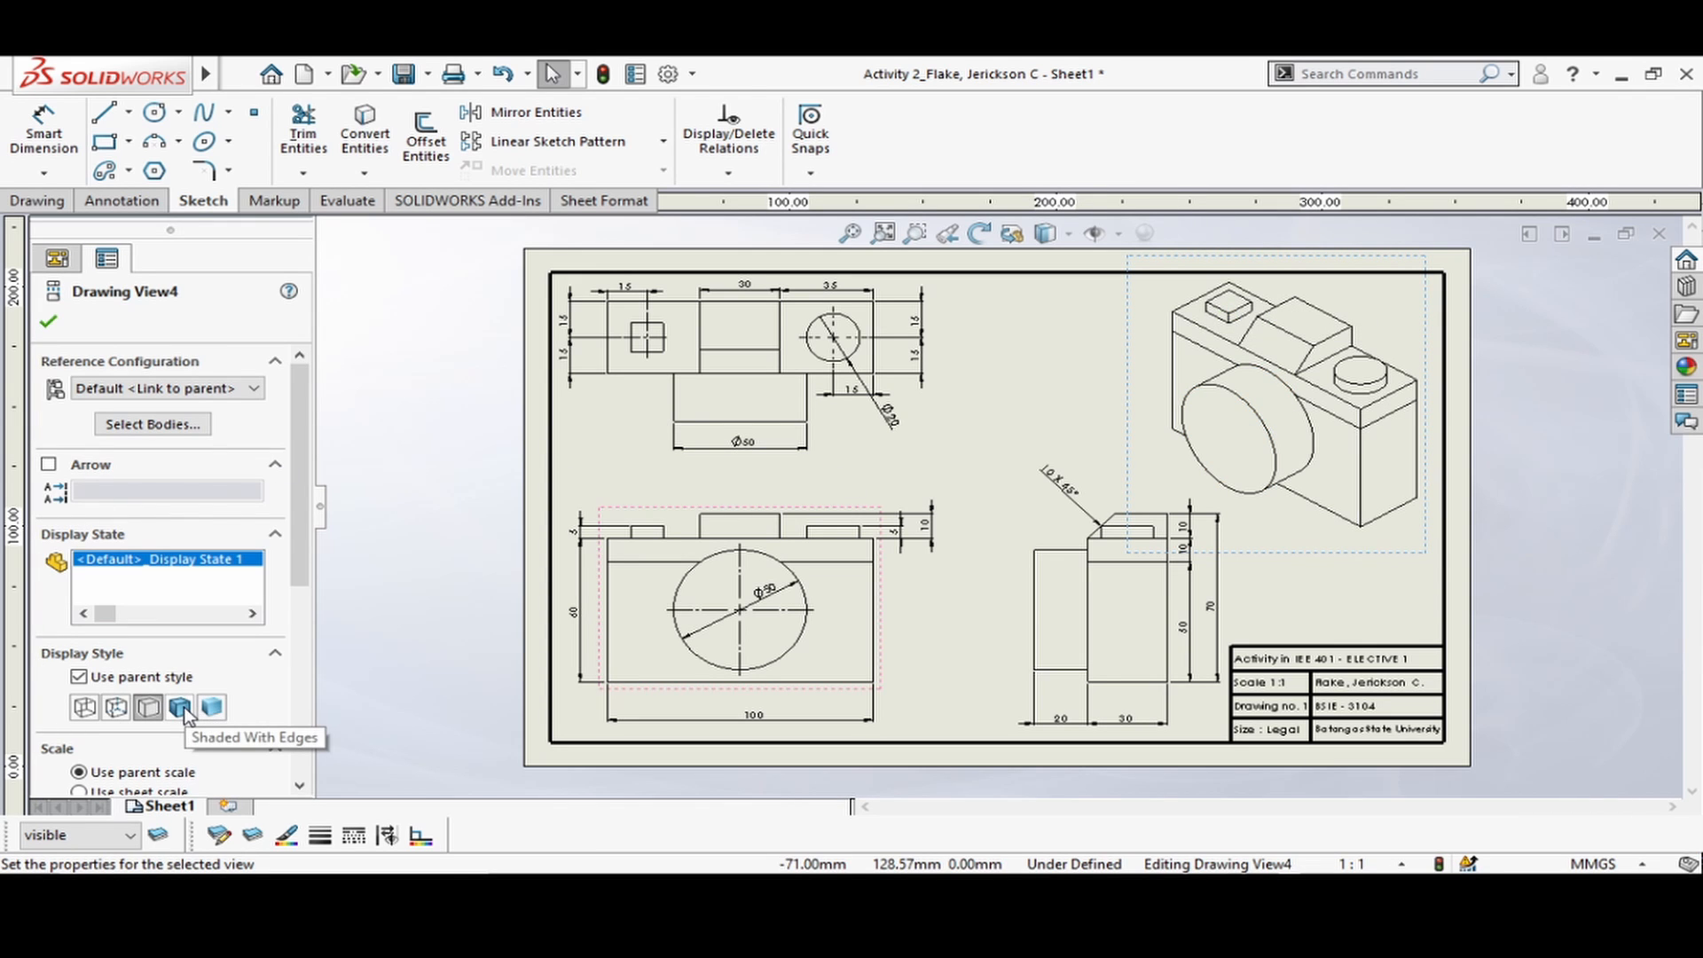
click(181, 708)
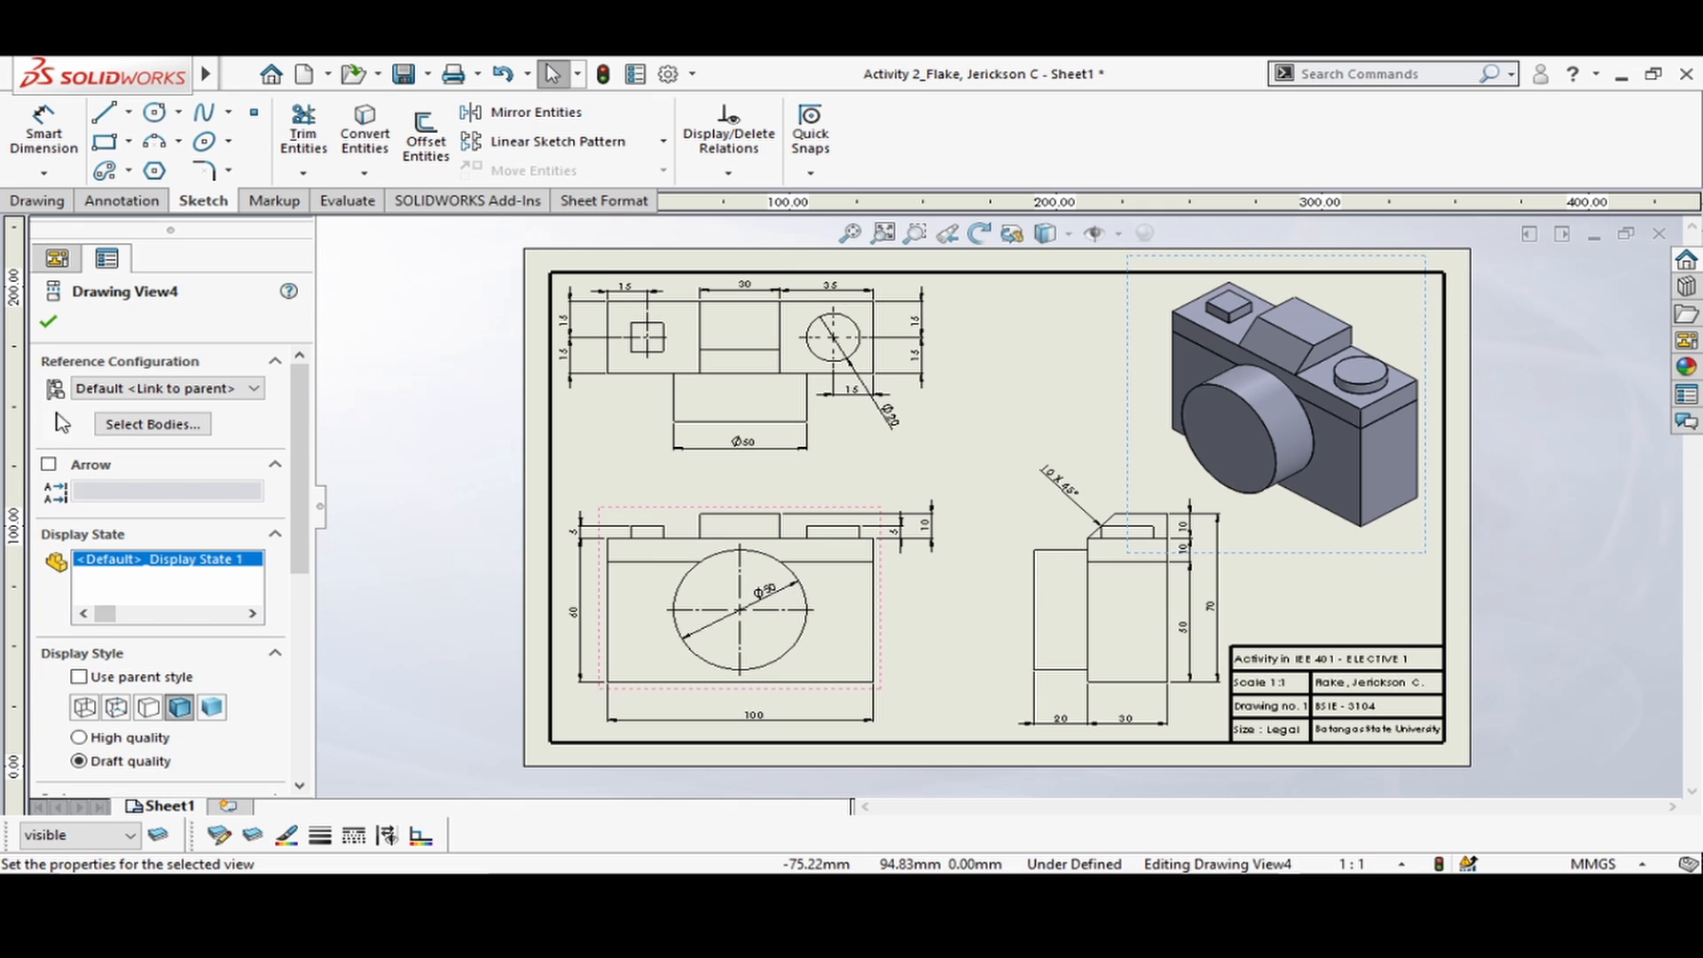
click(49, 323)
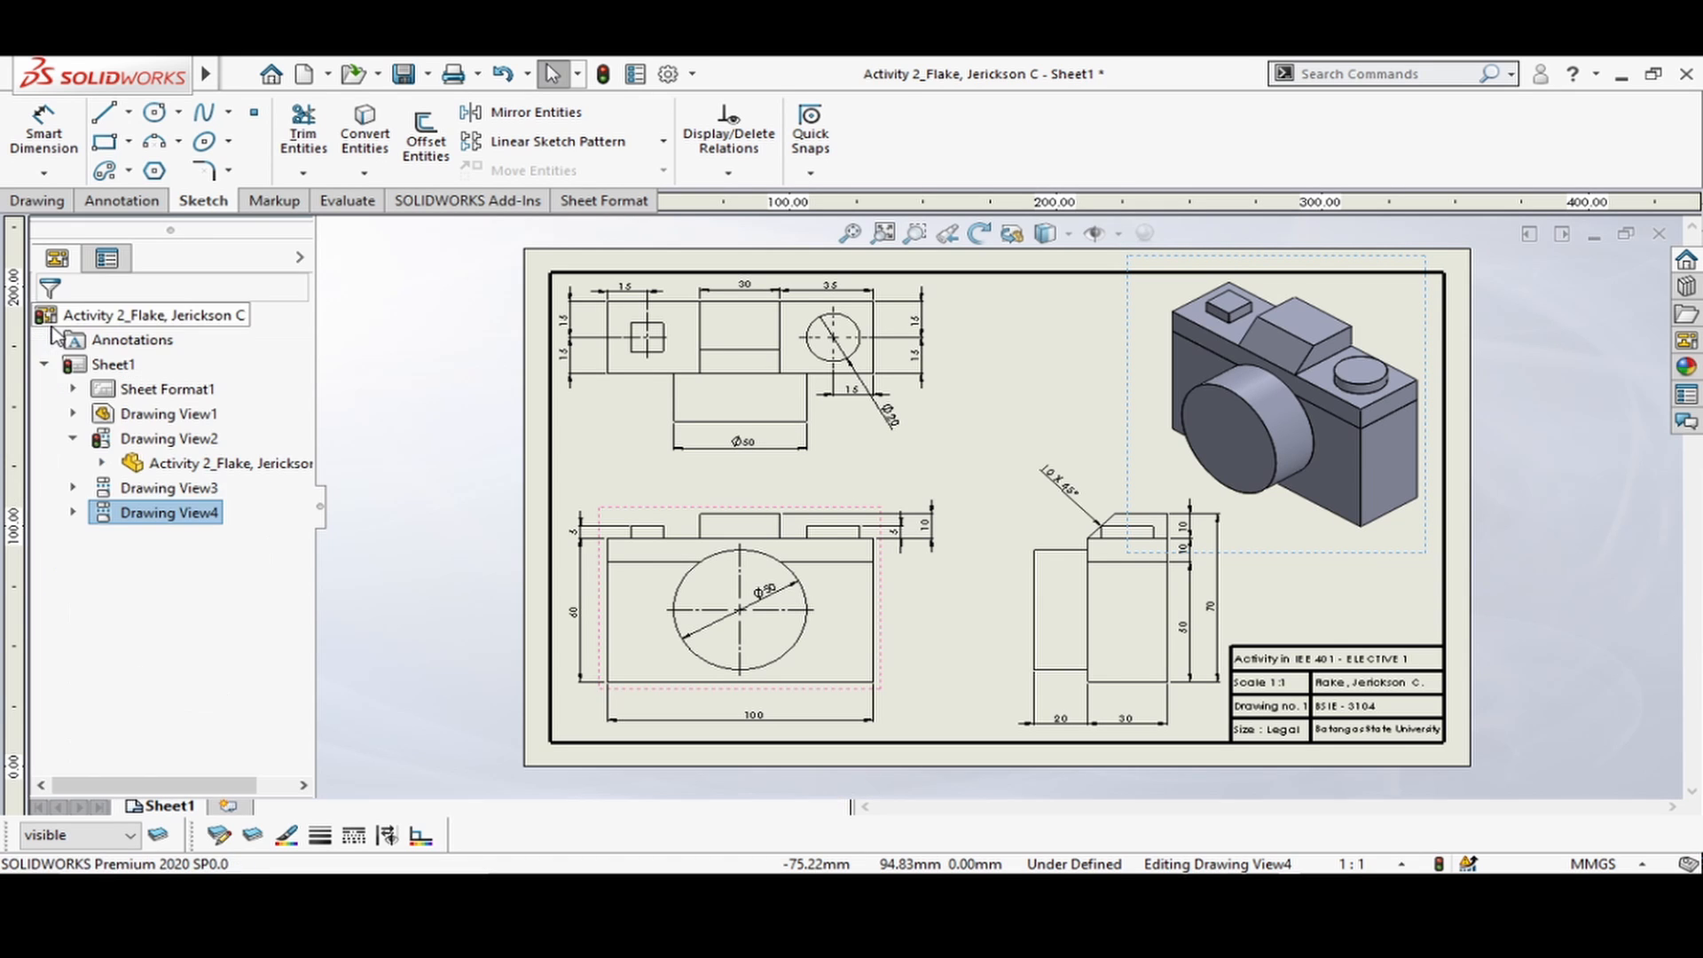
click(1006, 347)
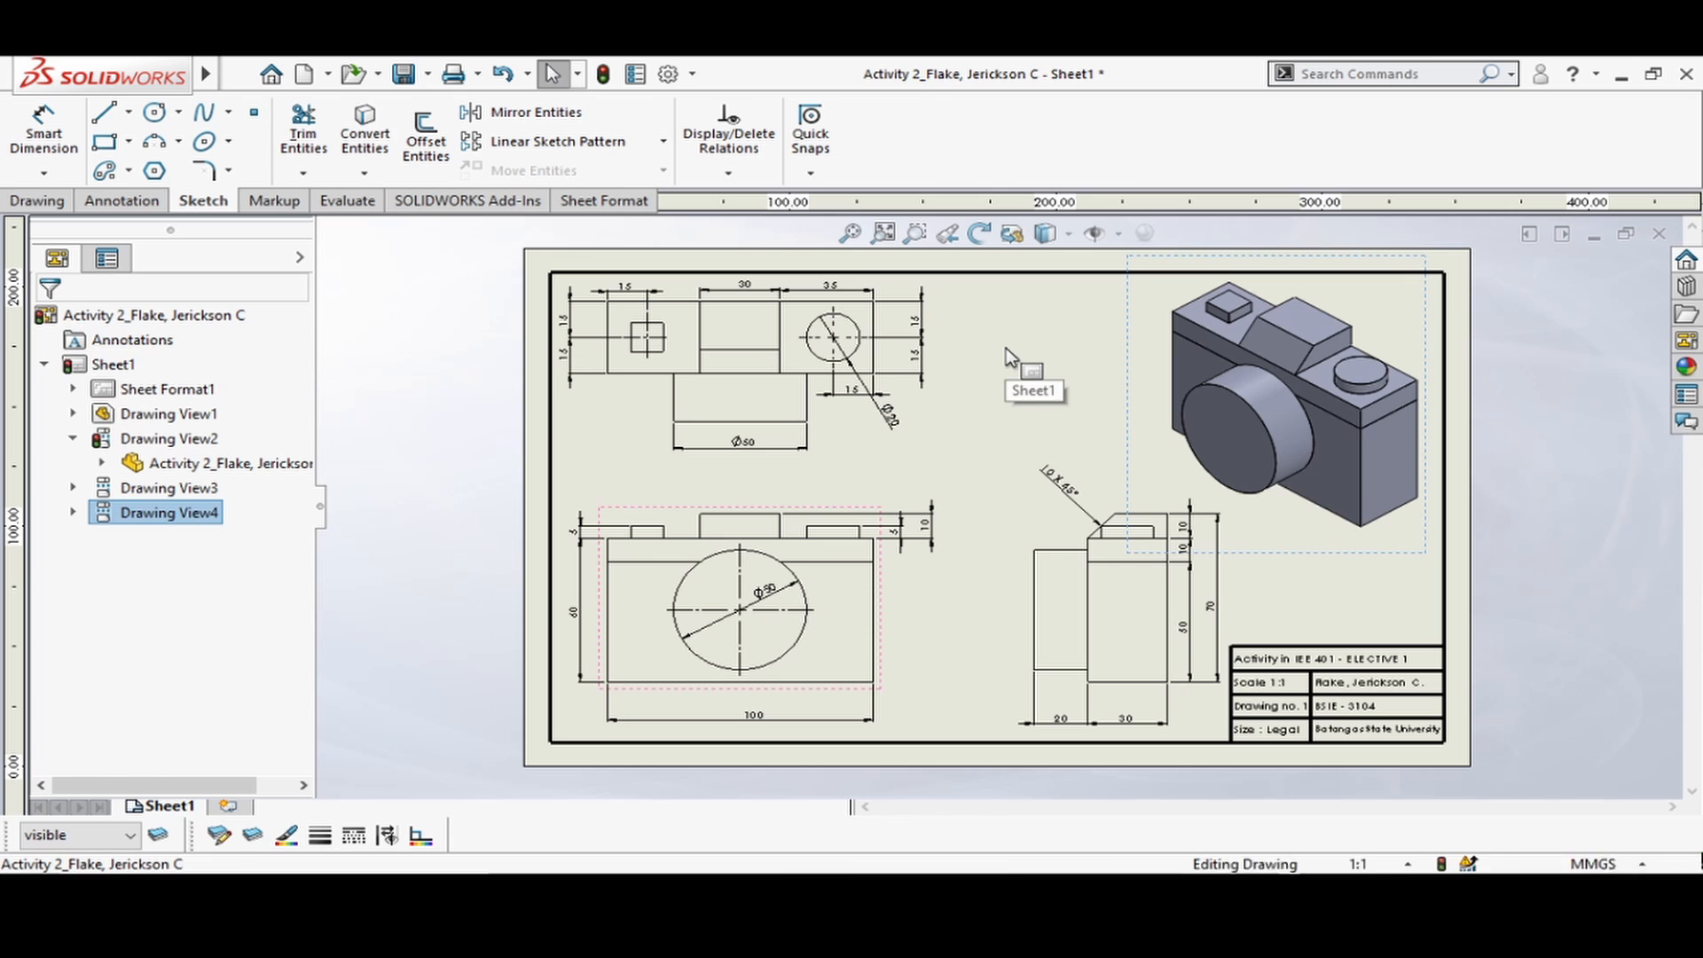